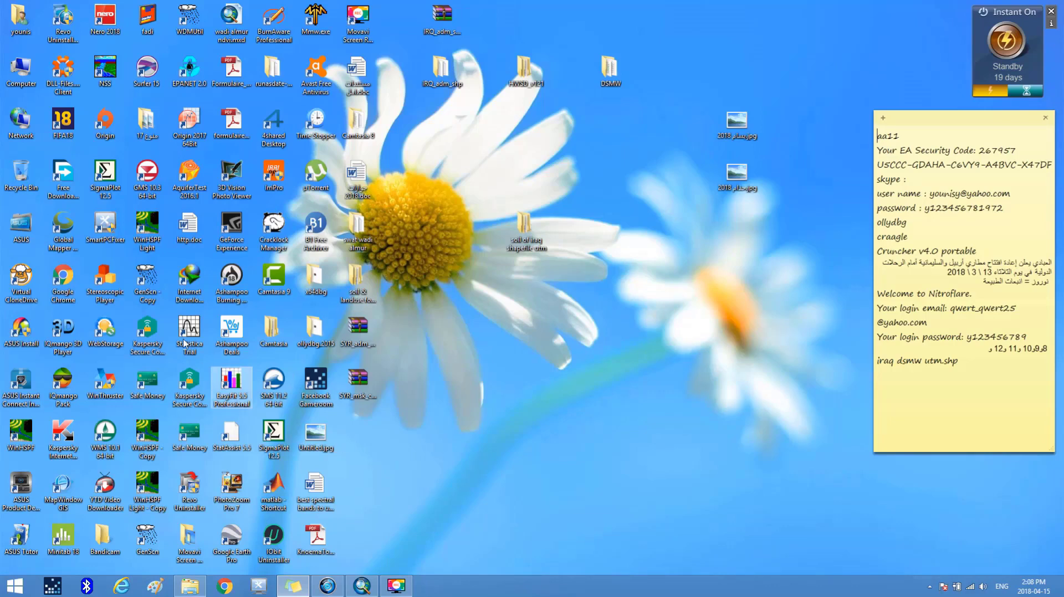
- Open the cfsr_world folder inside Desktop important 3 on the Data2 (F:) drive
double_click(22, 75)
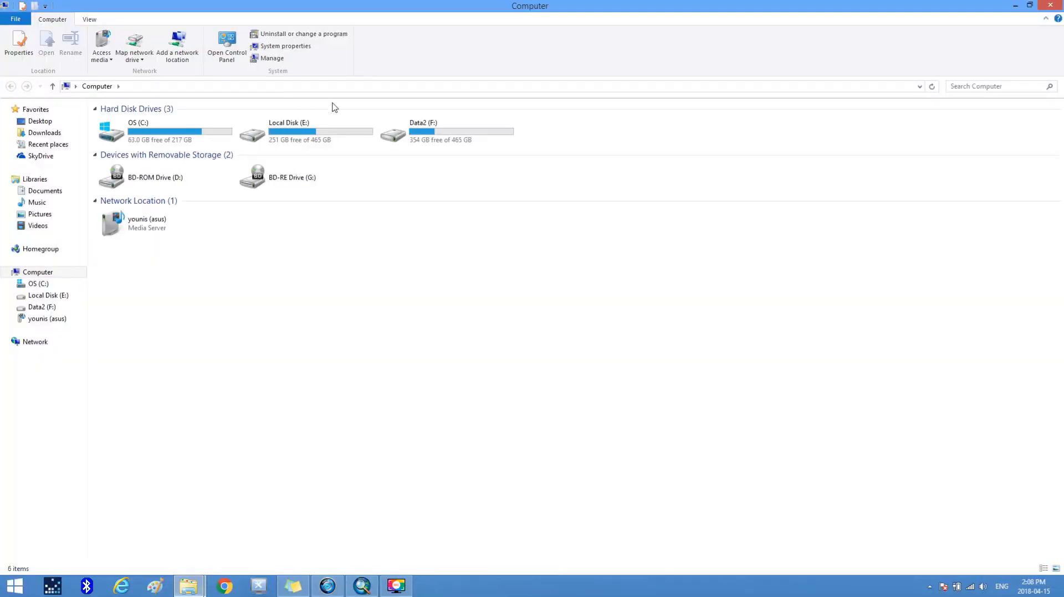
double_click(398, 138)
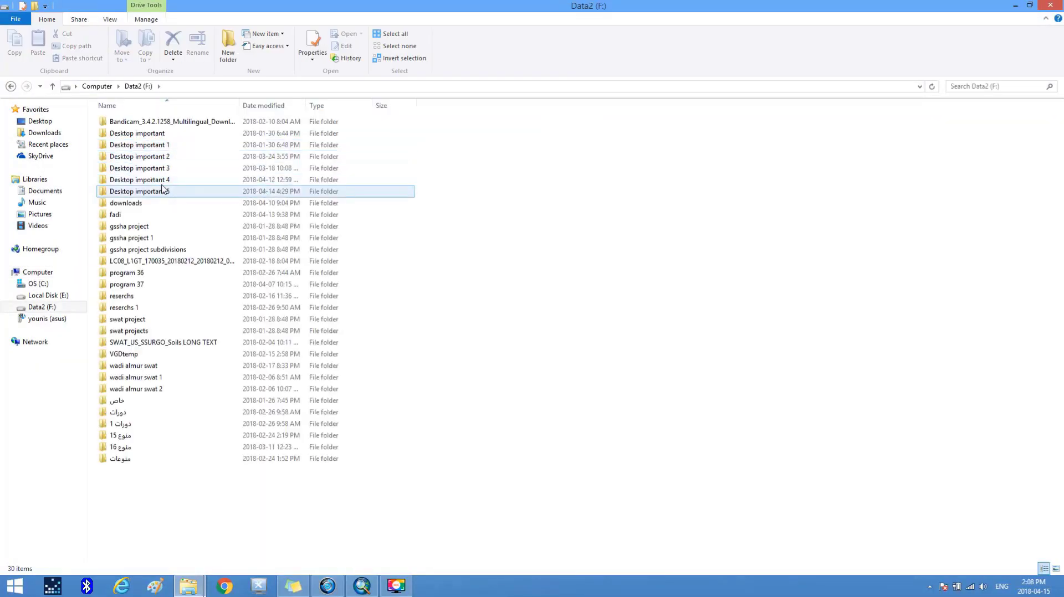
double_click(149, 172)
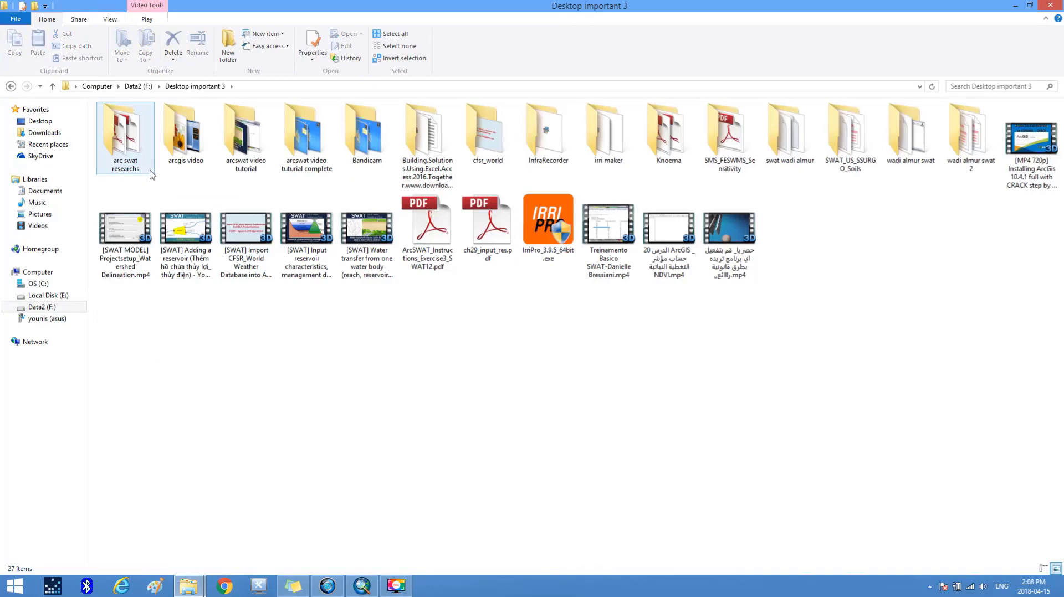
click(480, 148)
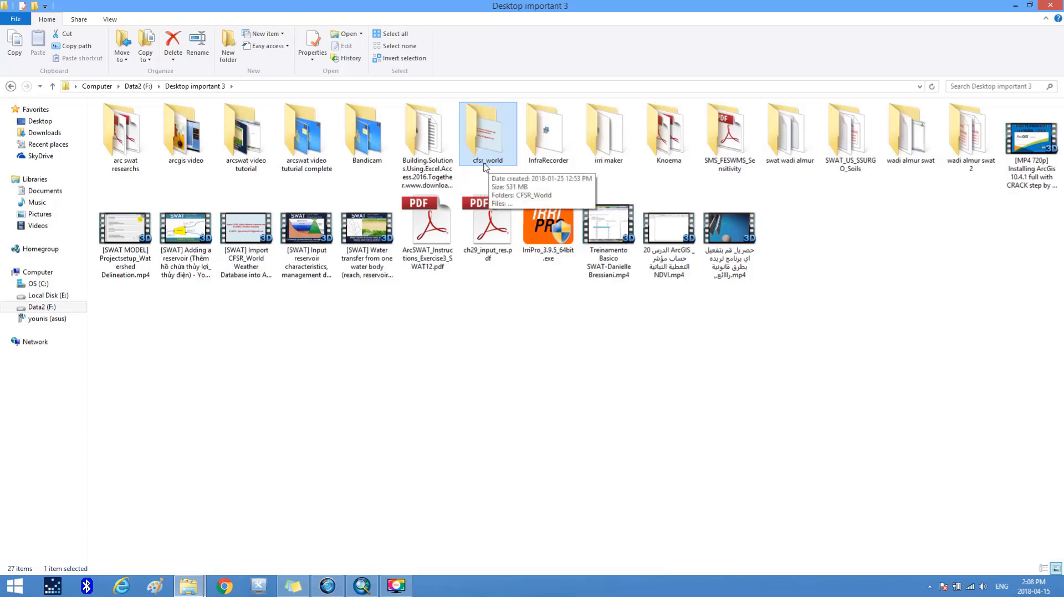
double_click(482, 144)
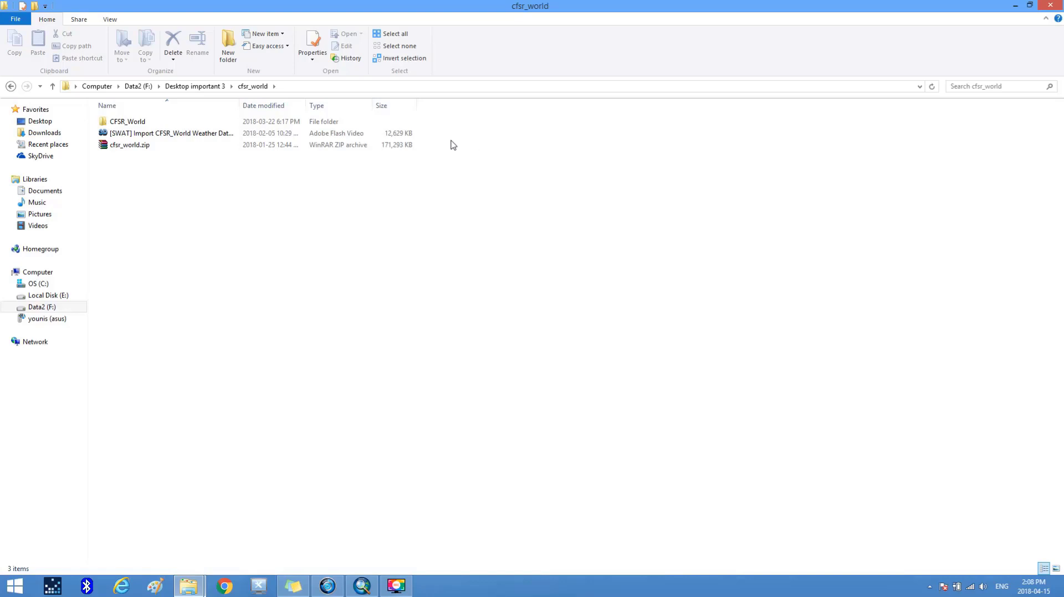
- Copy cfsr_world.zip from the cfsr_world folder and paste it onto the desktop
click(135, 149)
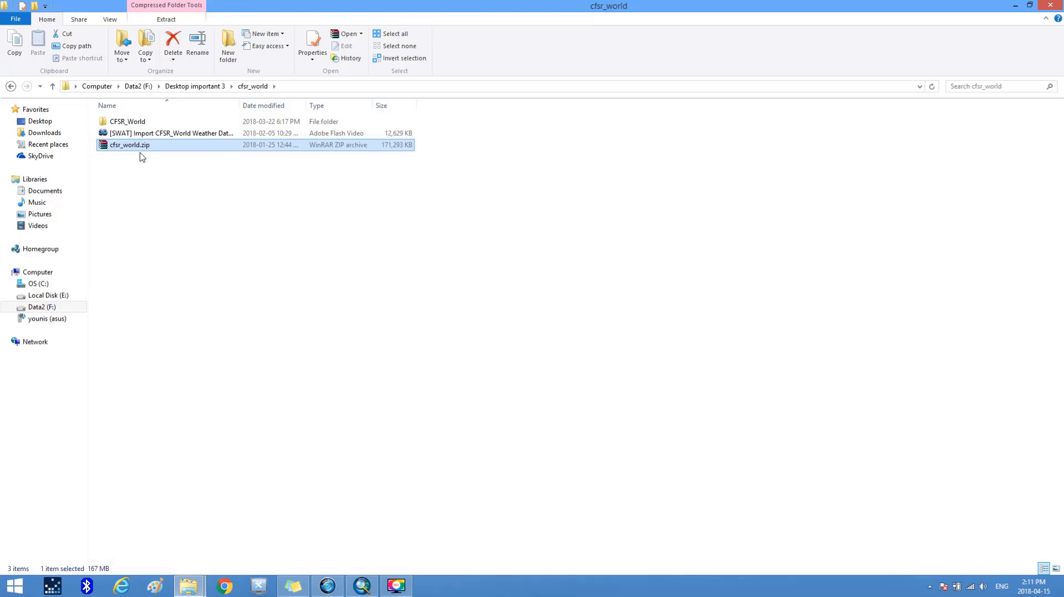
click(15, 49)
click(1050, 7)
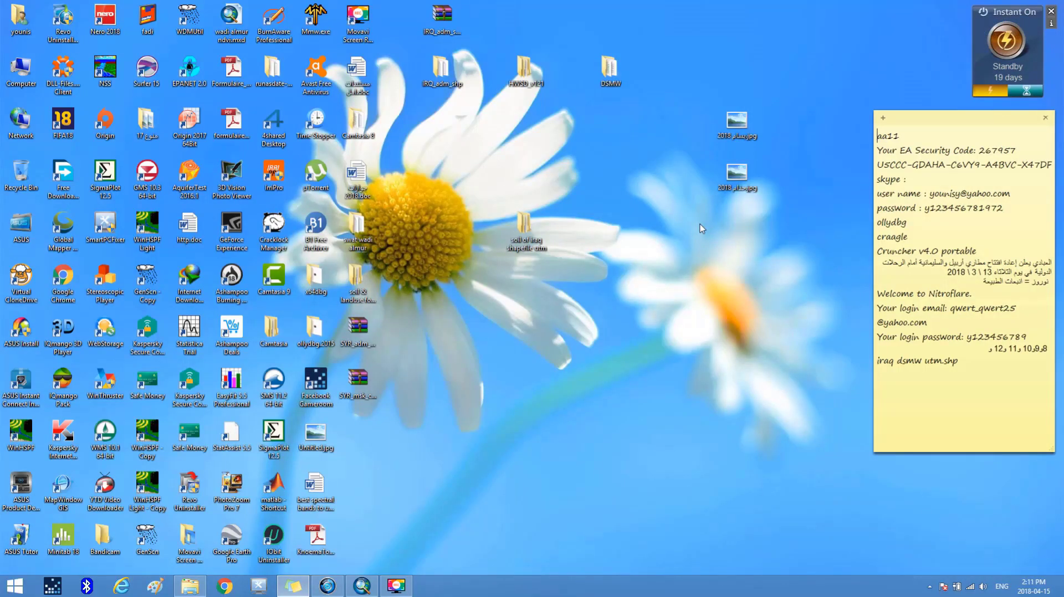
right_click(604, 132)
click(642, 167)
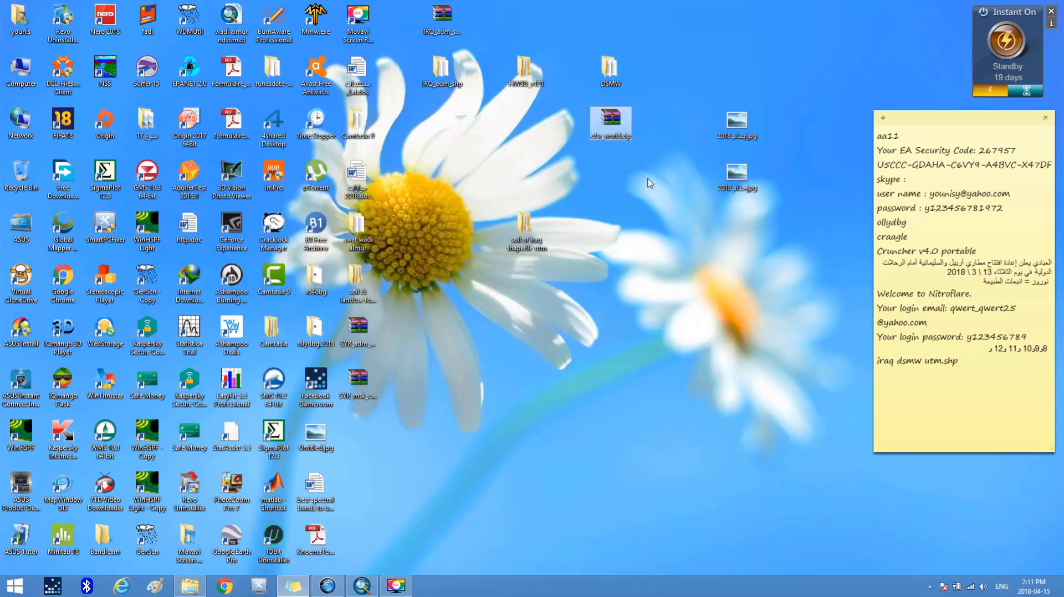
- Extract the desktop's cfsr_world.zip into its own cfsr_world folder and place that folder directly below the archive
click(612, 123)
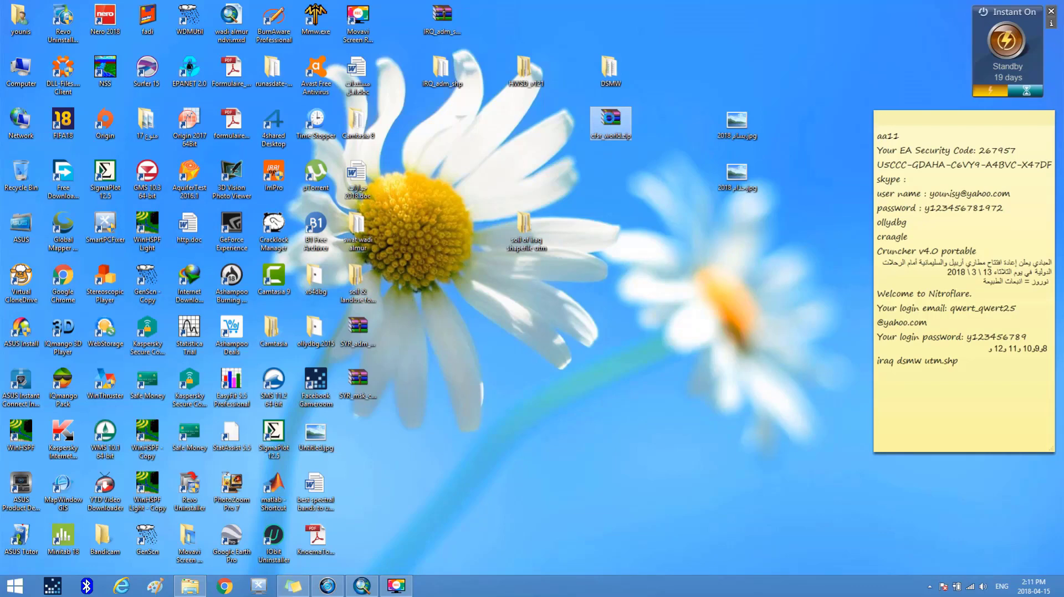
right_click(610, 119)
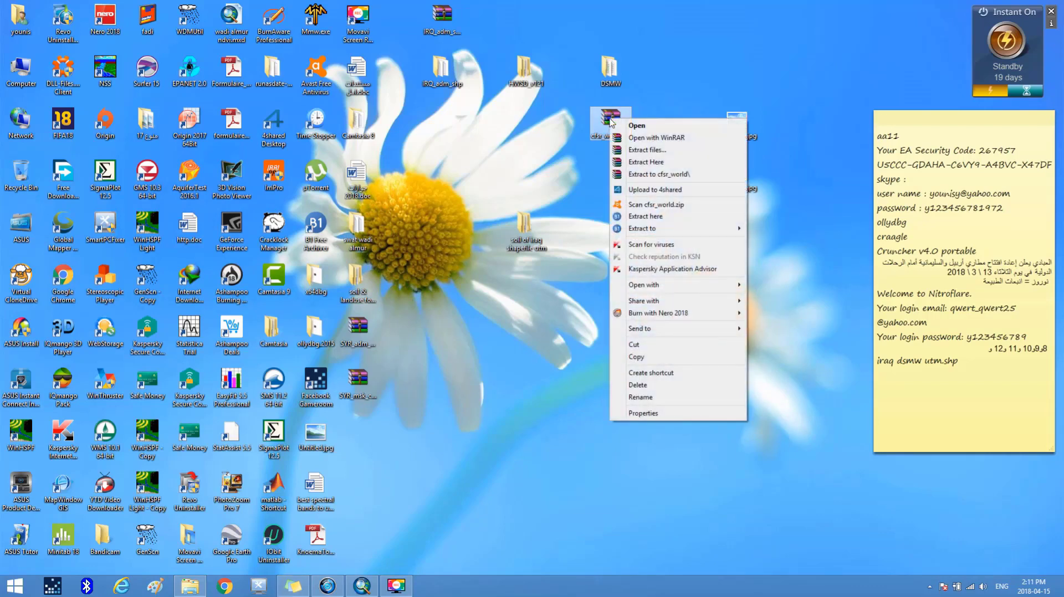
click(657, 175)
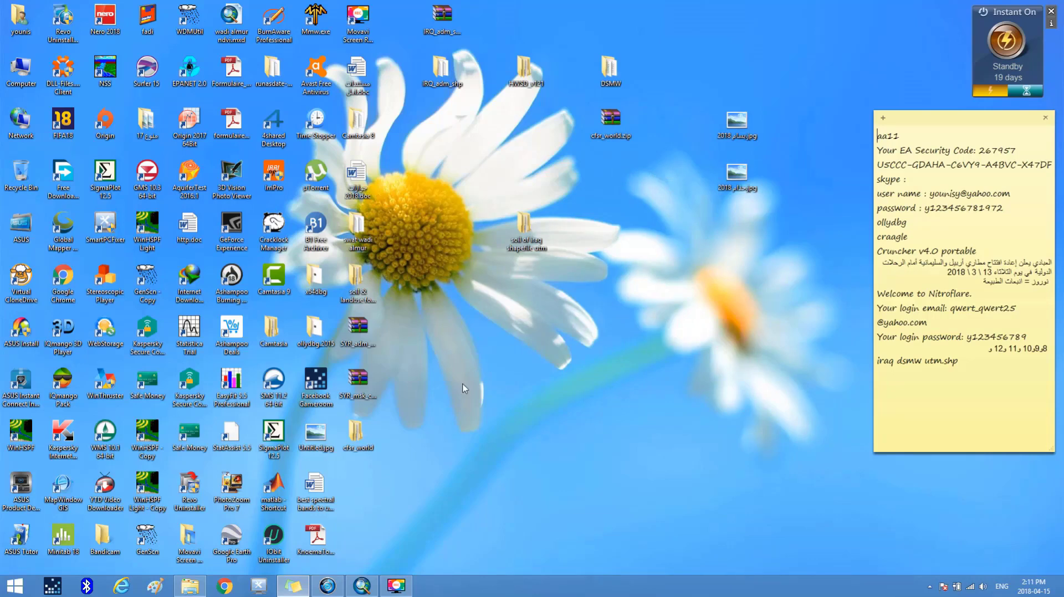
click(360, 431)
drag(359, 431, 620, 188)
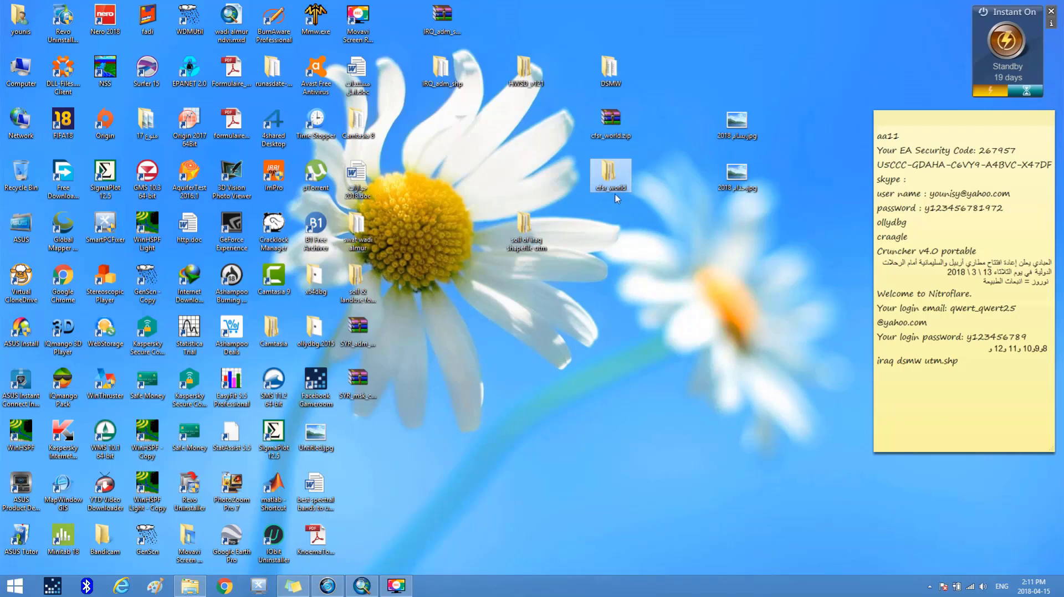
click(675, 311)
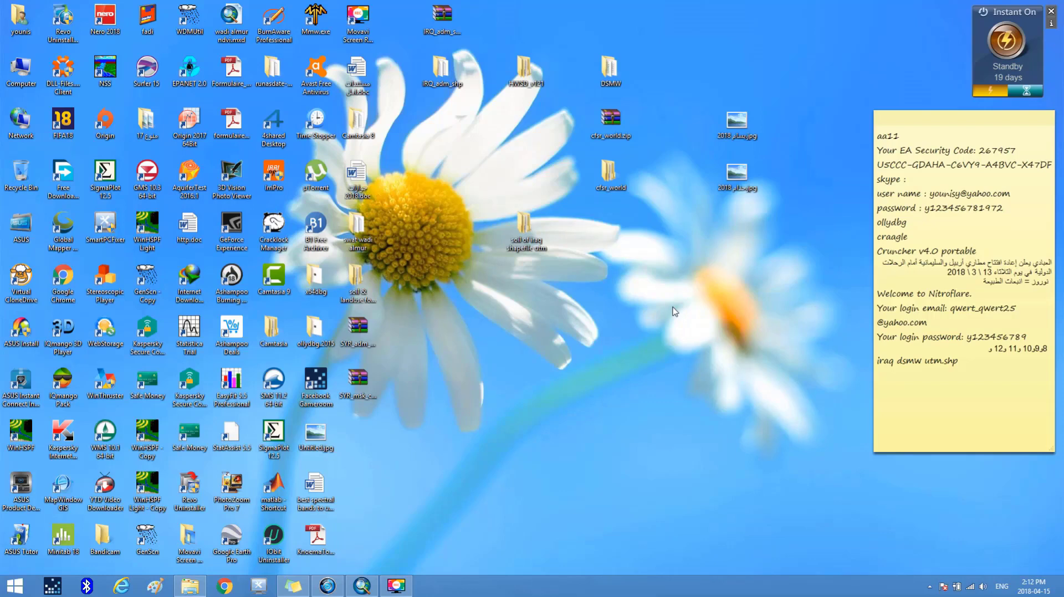
- Create a new folder named weather on the desktop
right_click(628, 254)
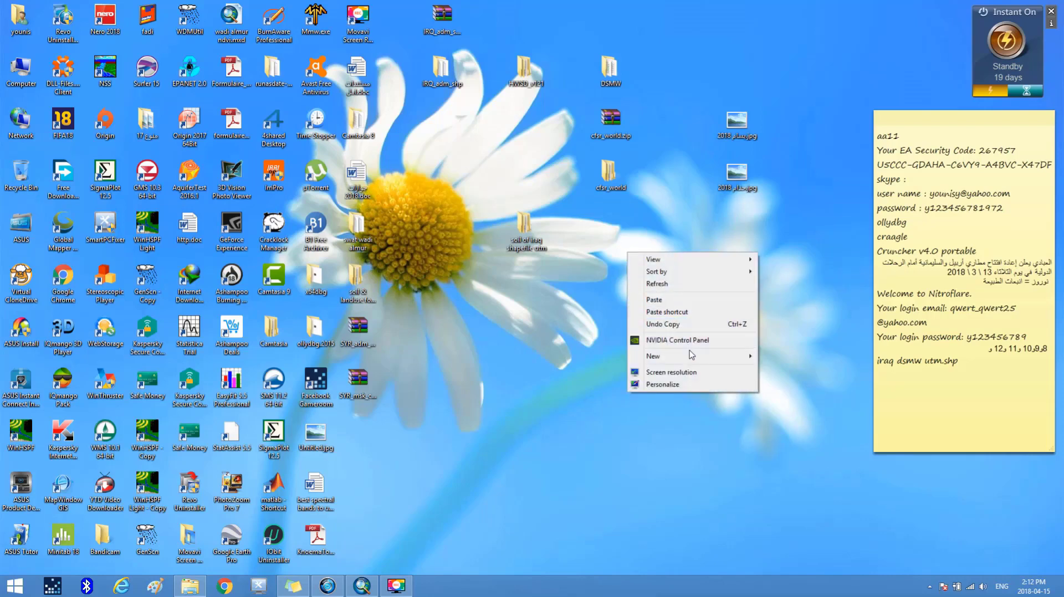
mouse_move(692, 356)
click(762, 358)
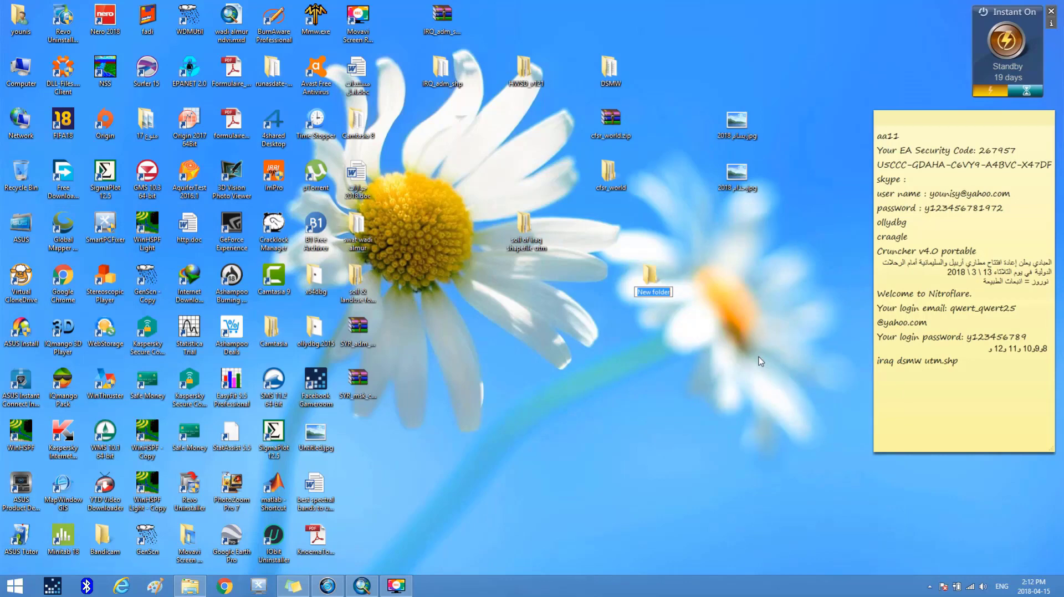
text(weather)
key(Return)
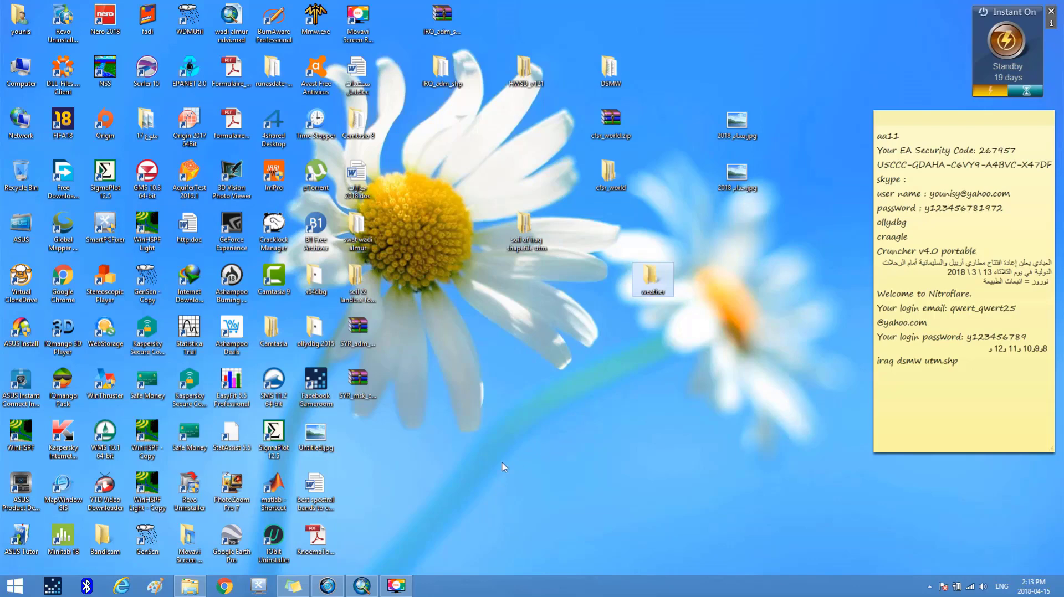
- Check the extracted cfsr_world folder on the desktop for the CFSR_World.mdb database, then close the folder
mouse_move(364, 591)
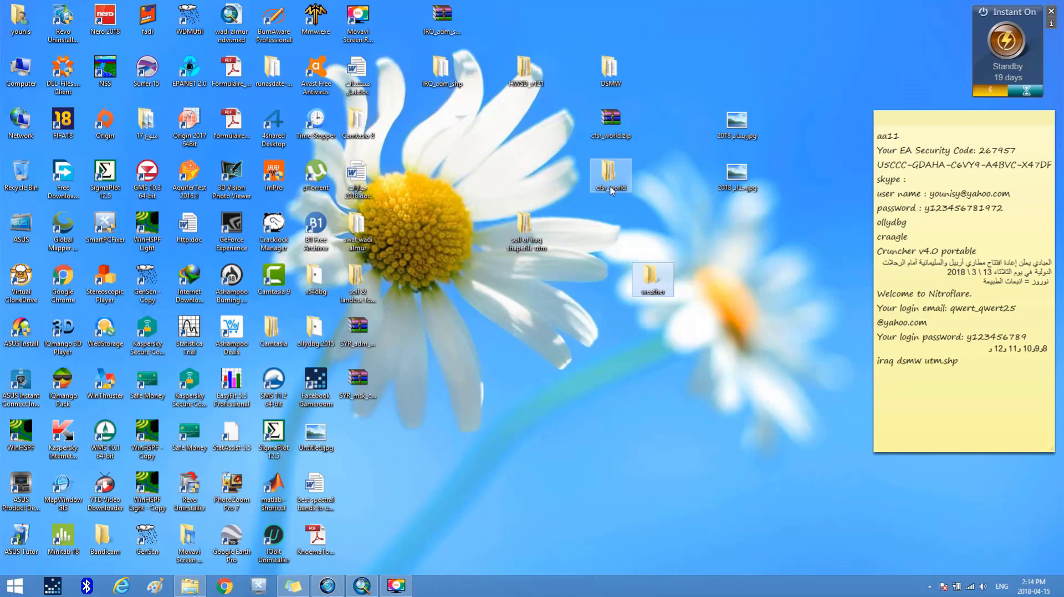
mouse_move(612, 191)
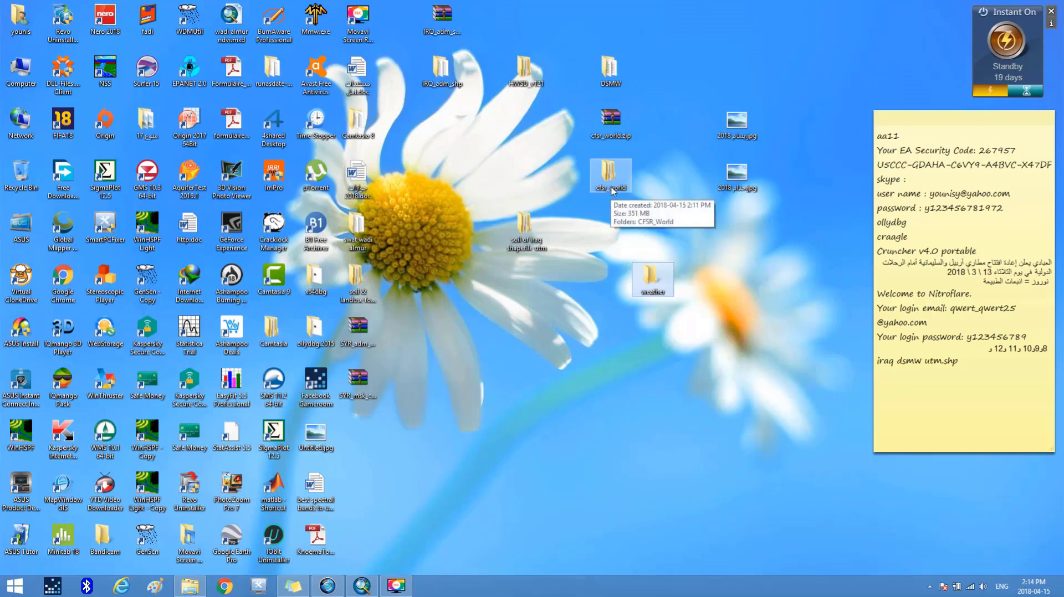
double_click(610, 180)
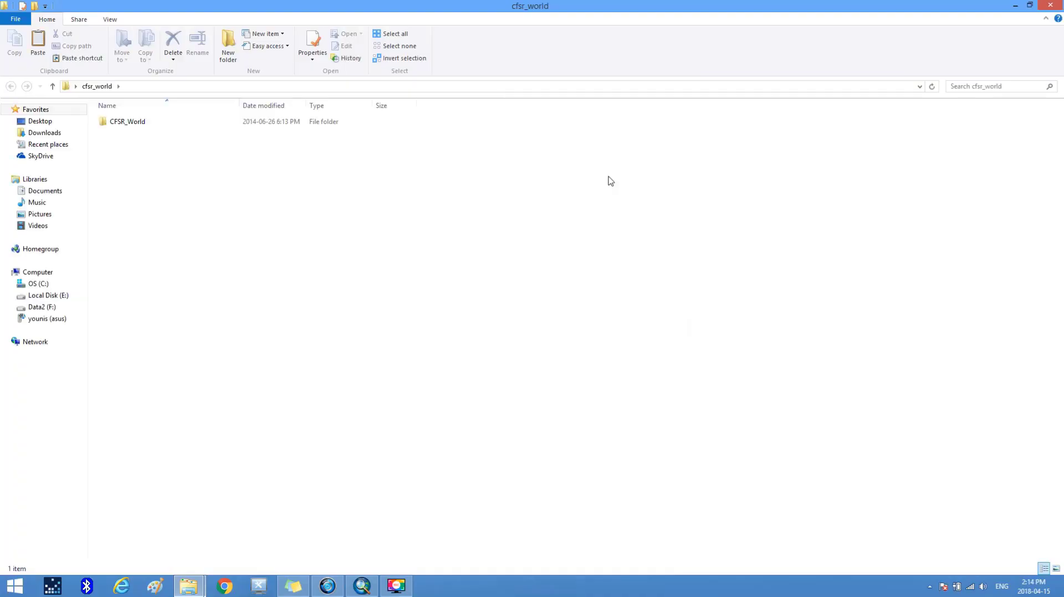
double_click(123, 121)
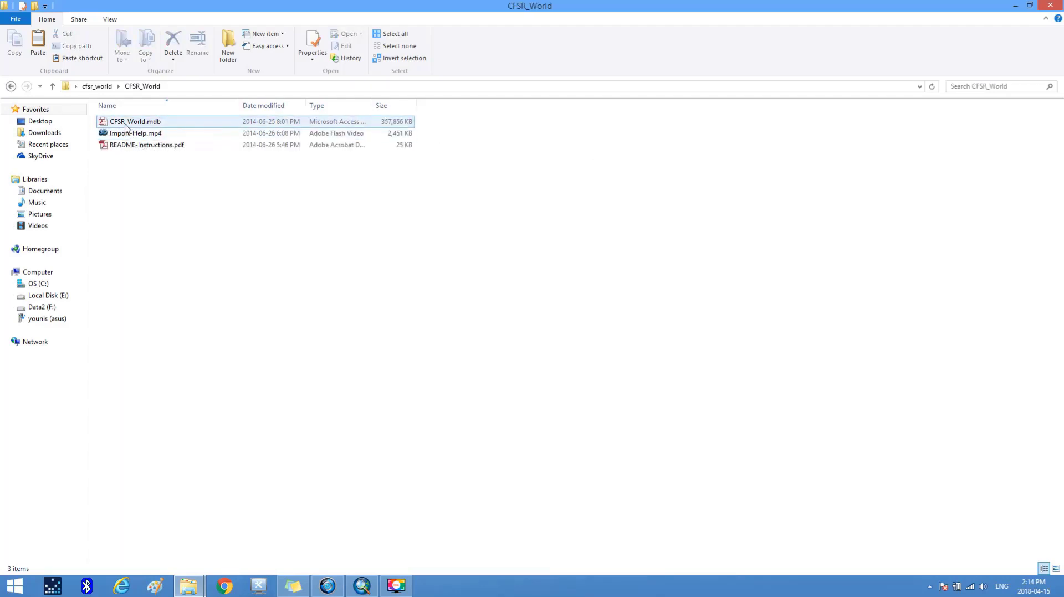
click(121, 127)
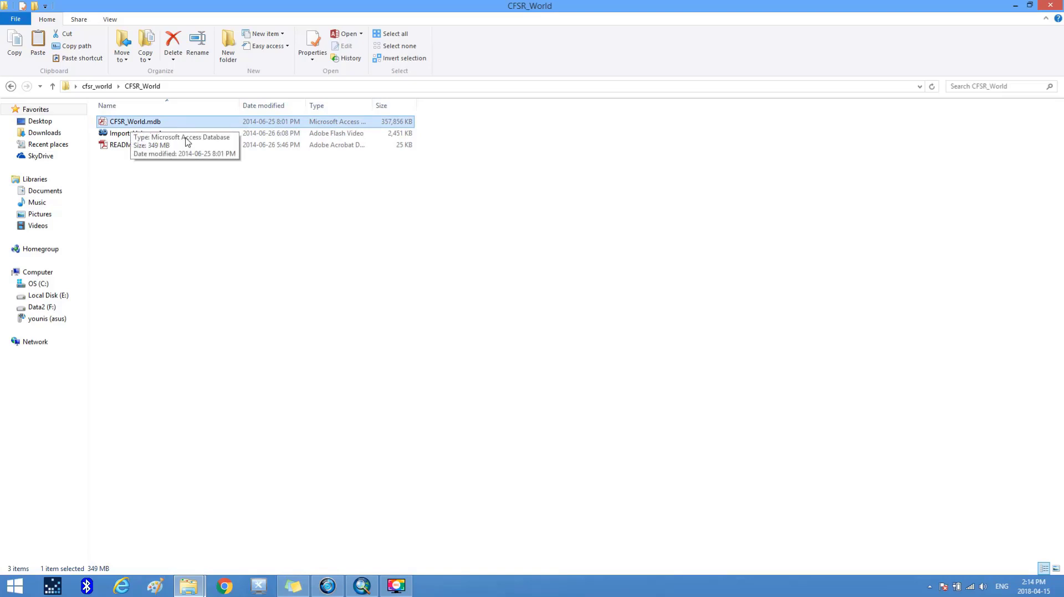
click(1049, 6)
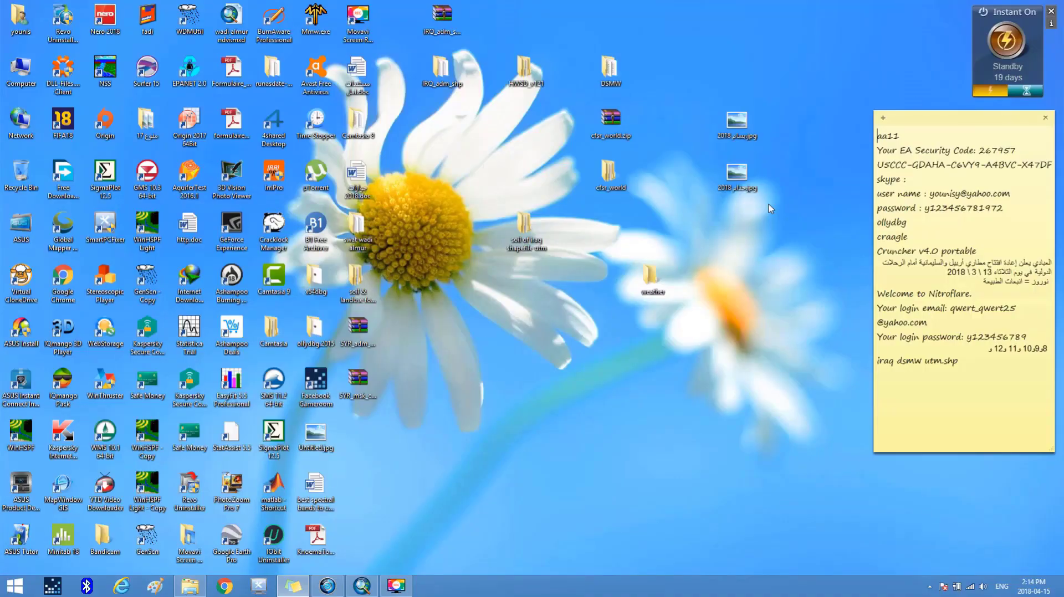
- Switch to ArcMap and browse for data to add in the desktop's cfsr_world\CFSR_World folder
click(361, 588)
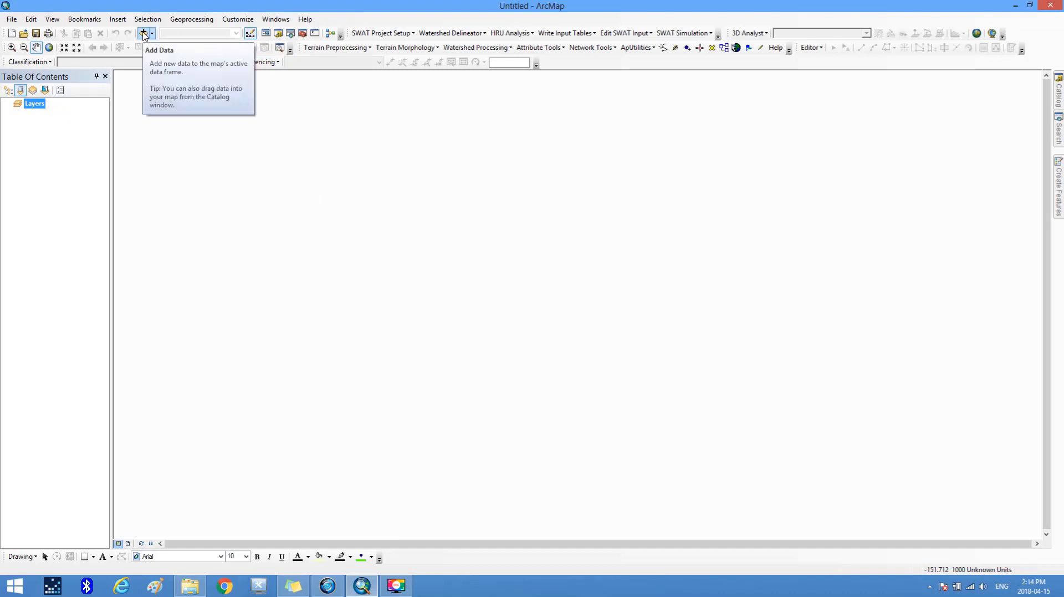
click(144, 33)
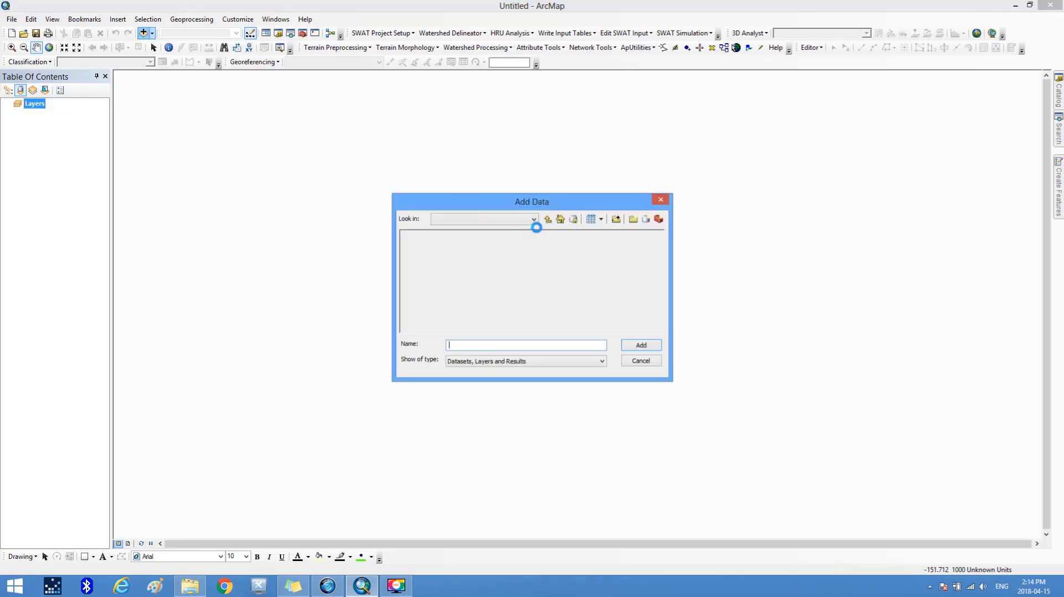
click(535, 220)
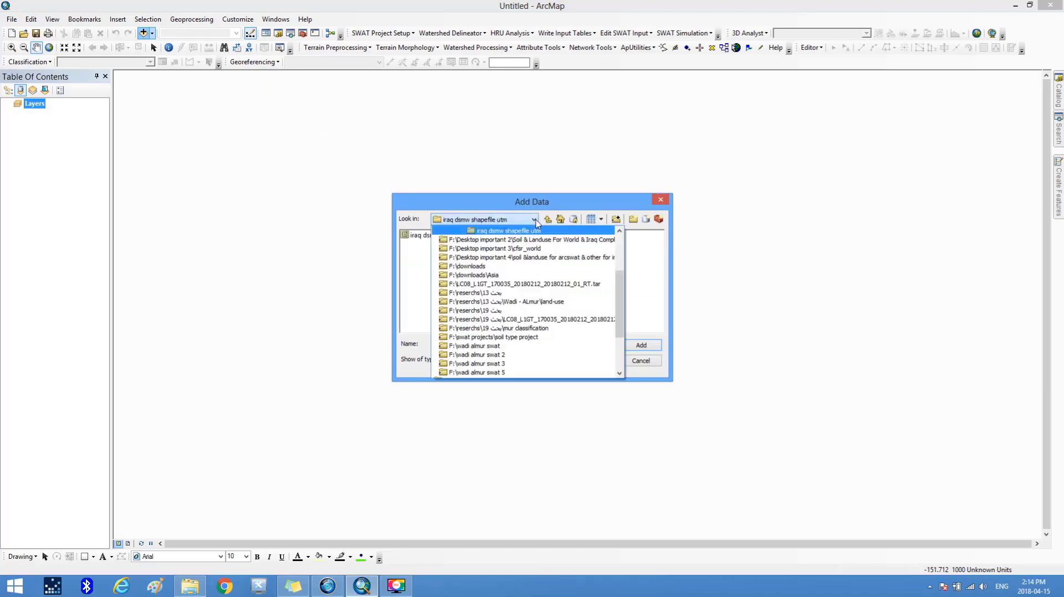
drag(618, 295, 614, 248)
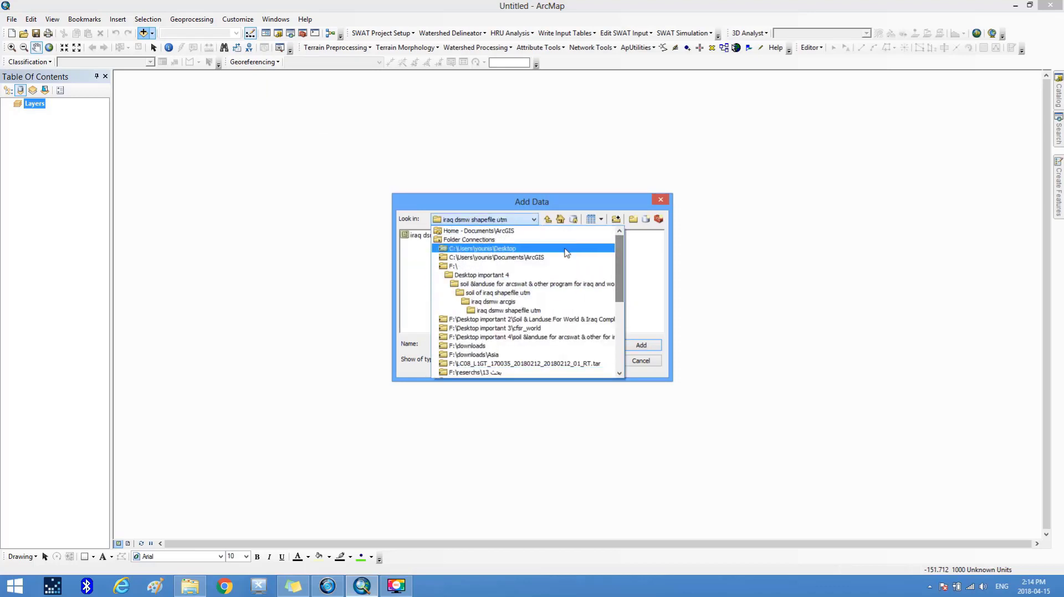
click(499, 249)
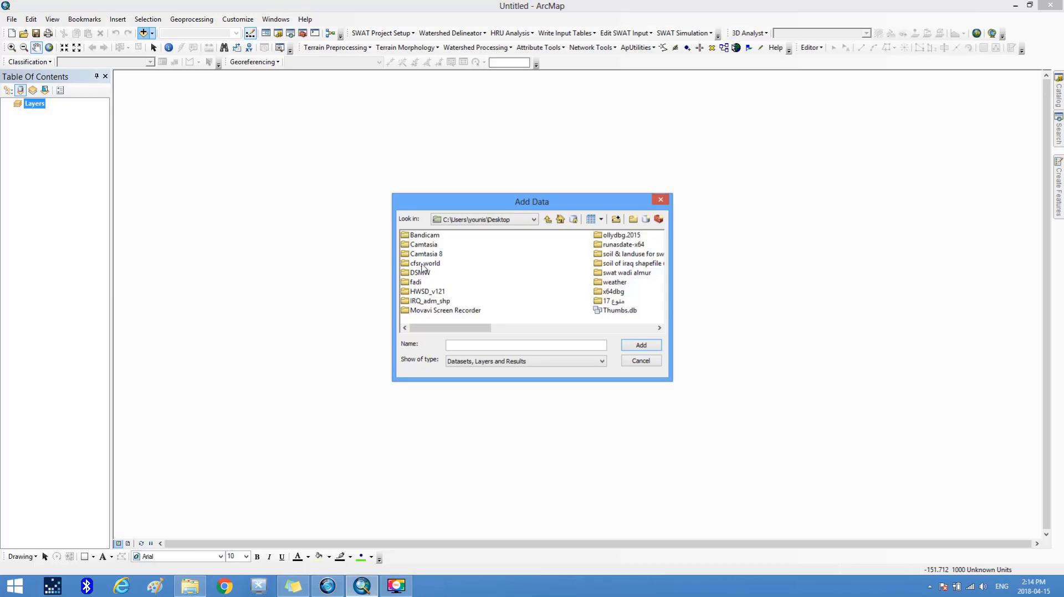
double_click(422, 264)
double_click(446, 241)
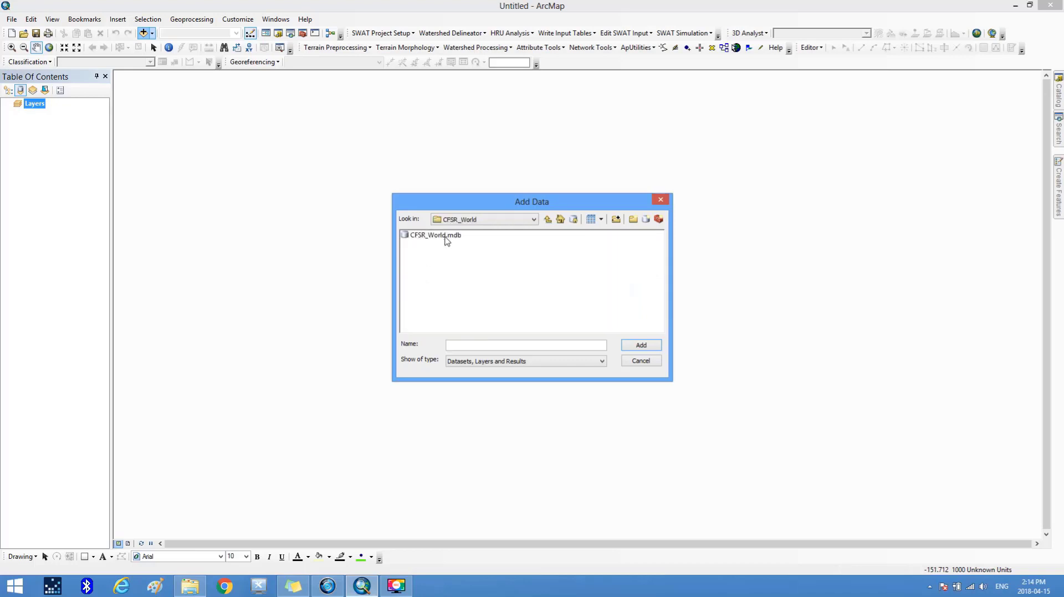
- Add the WGEN_CFSR_World table from the CFSR_World.mdb database to the map
click(447, 240)
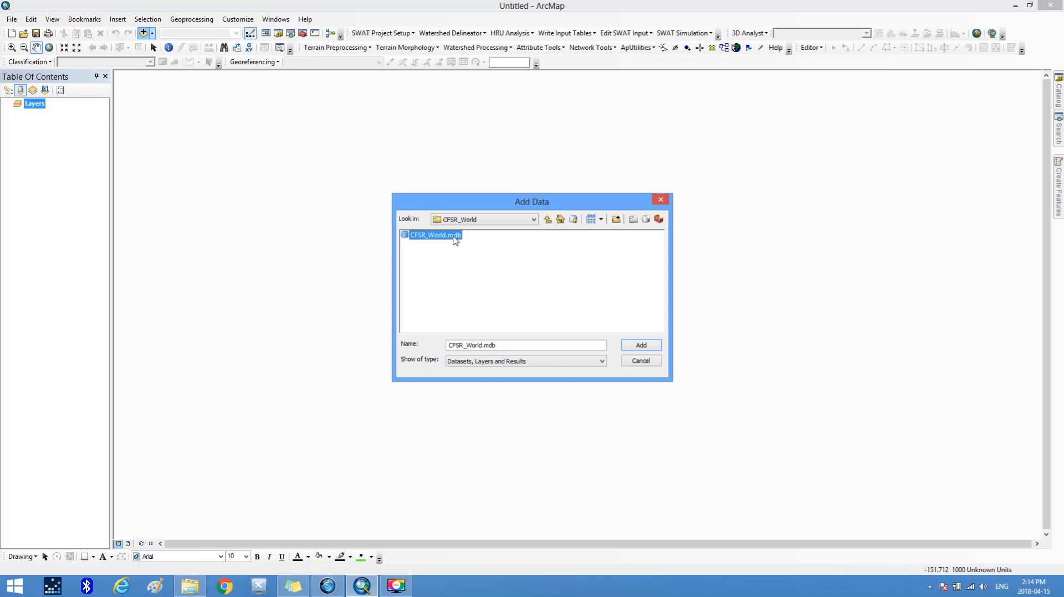
click(643, 347)
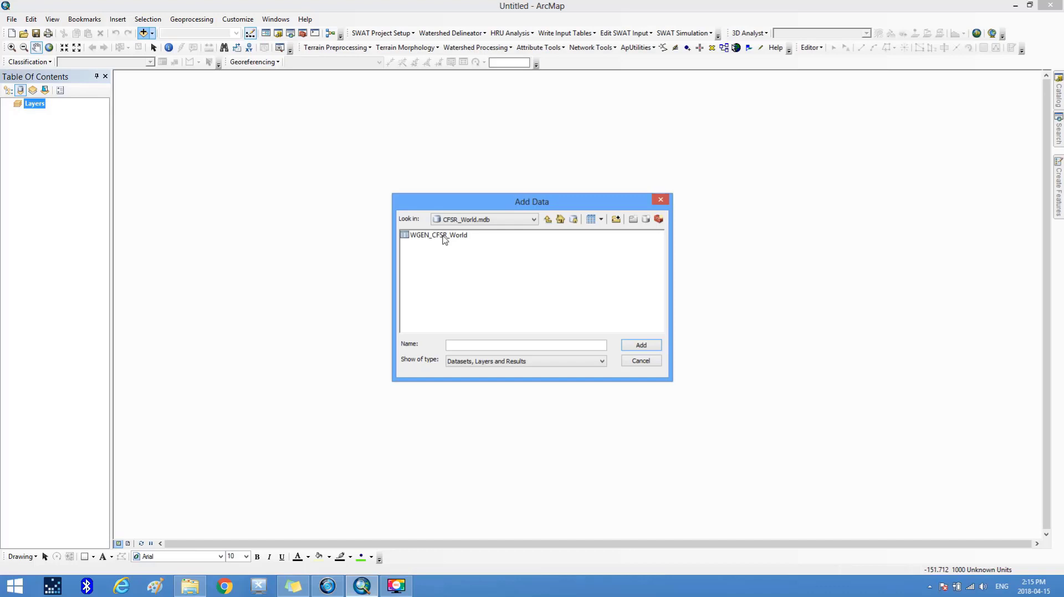
click(443, 237)
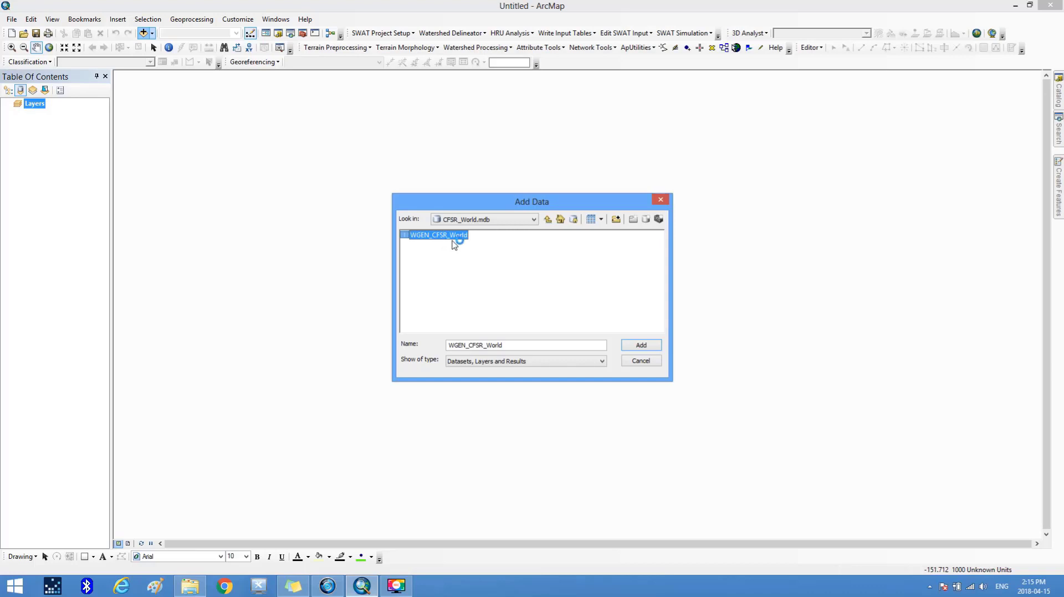
click(638, 345)
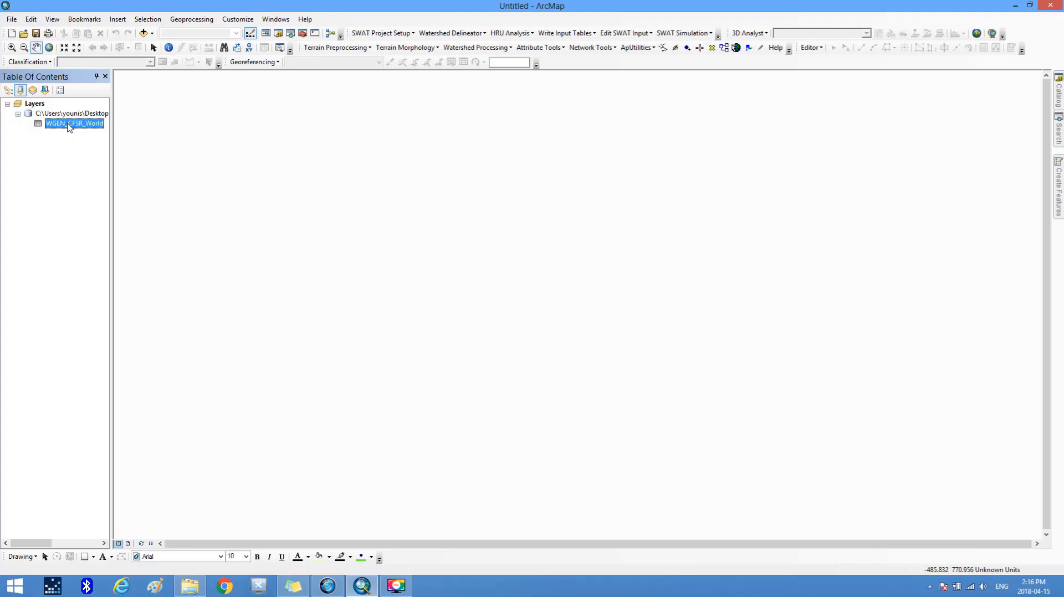
- Display the WGEN_CFSR_World table as XY data with WLONGITUDE as the X field and WLATITUDE as the Y field
right_click(69, 127)
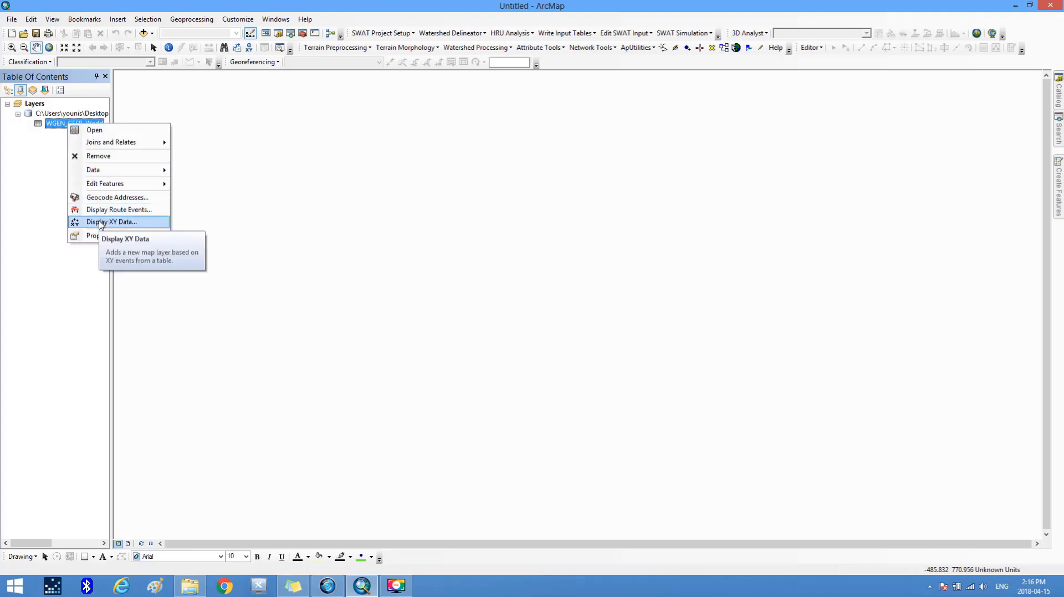
click(102, 222)
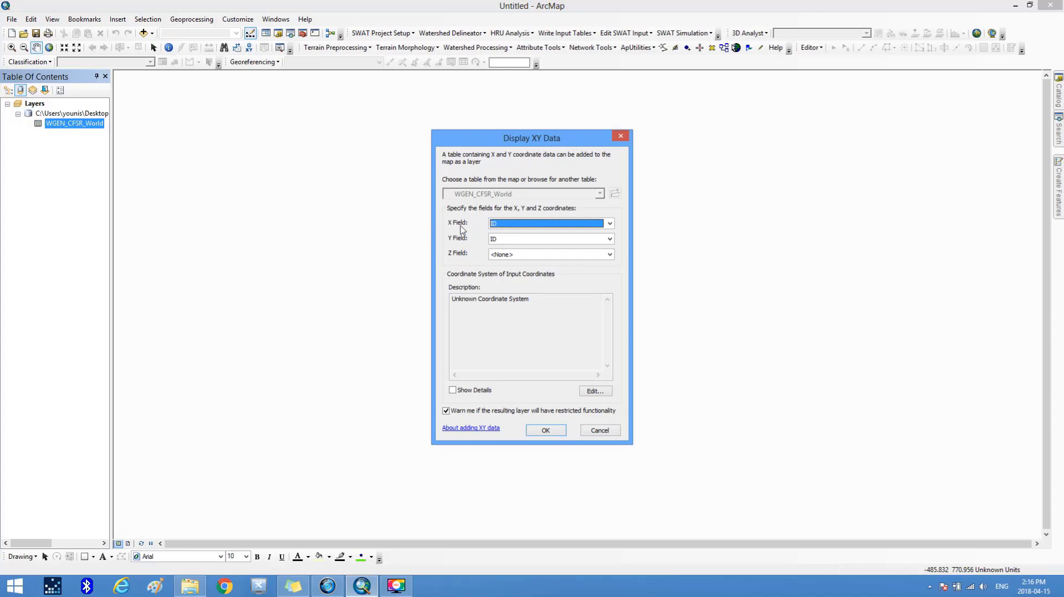
click(610, 224)
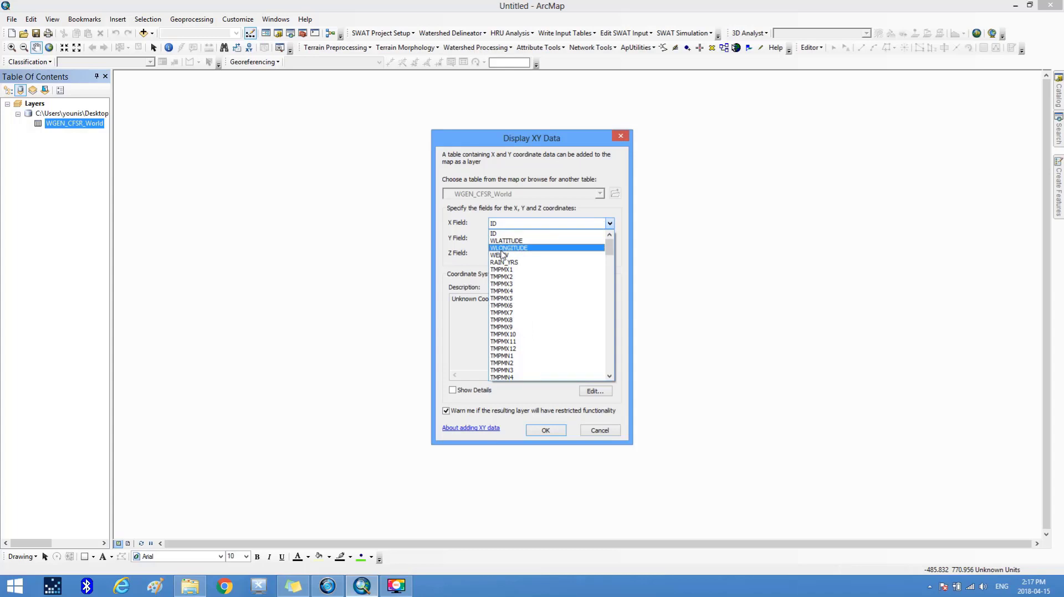
click(501, 251)
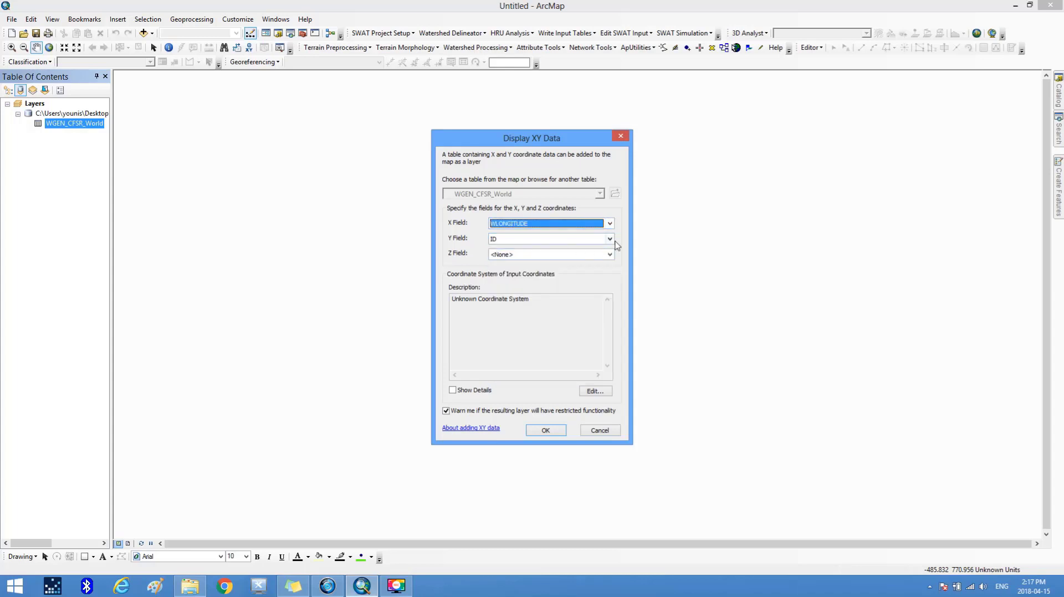
click(610, 239)
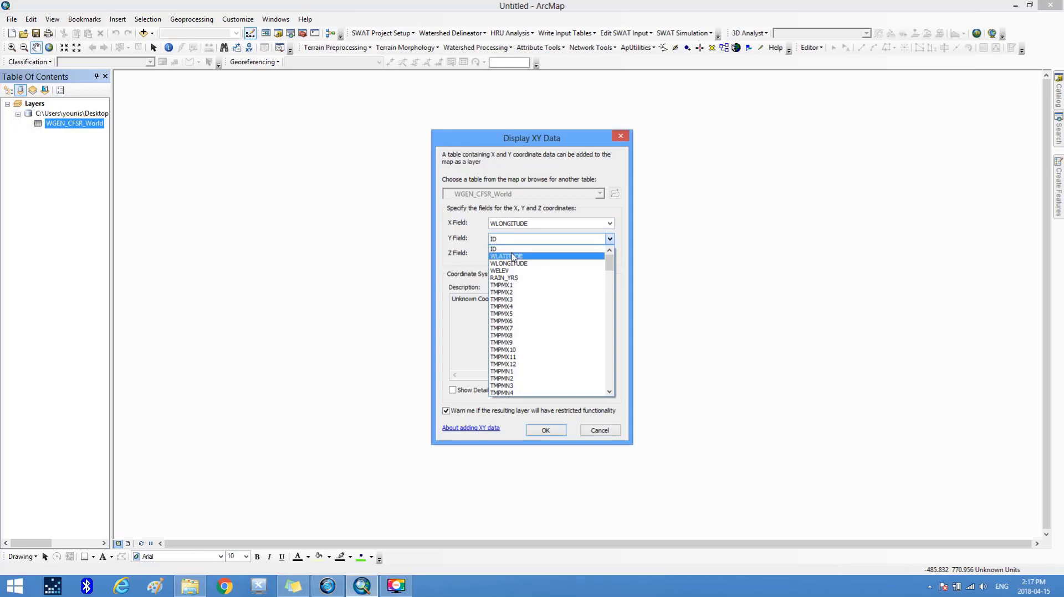
click(512, 256)
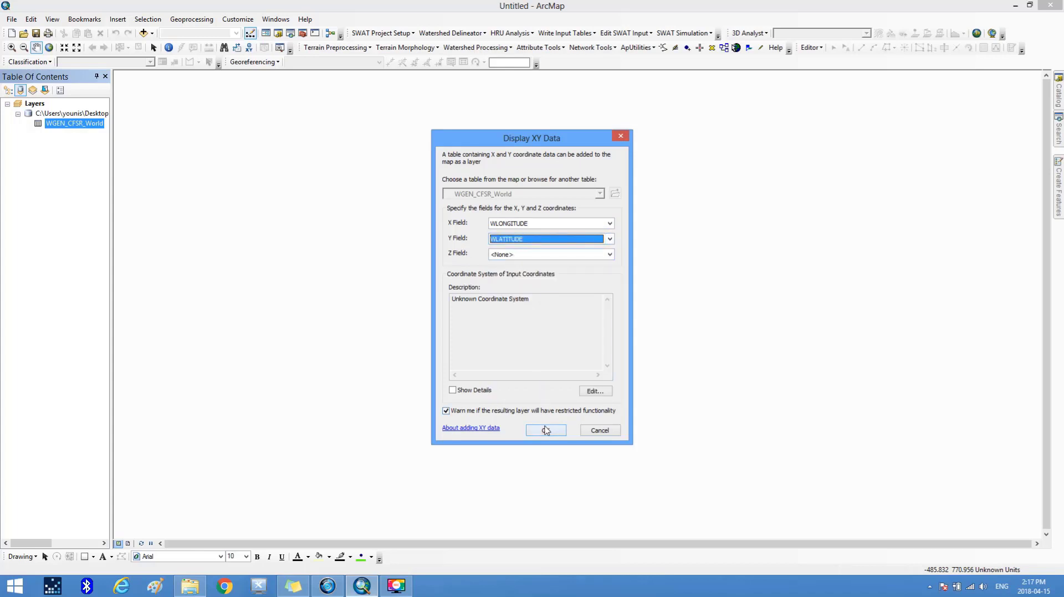
click(545, 430)
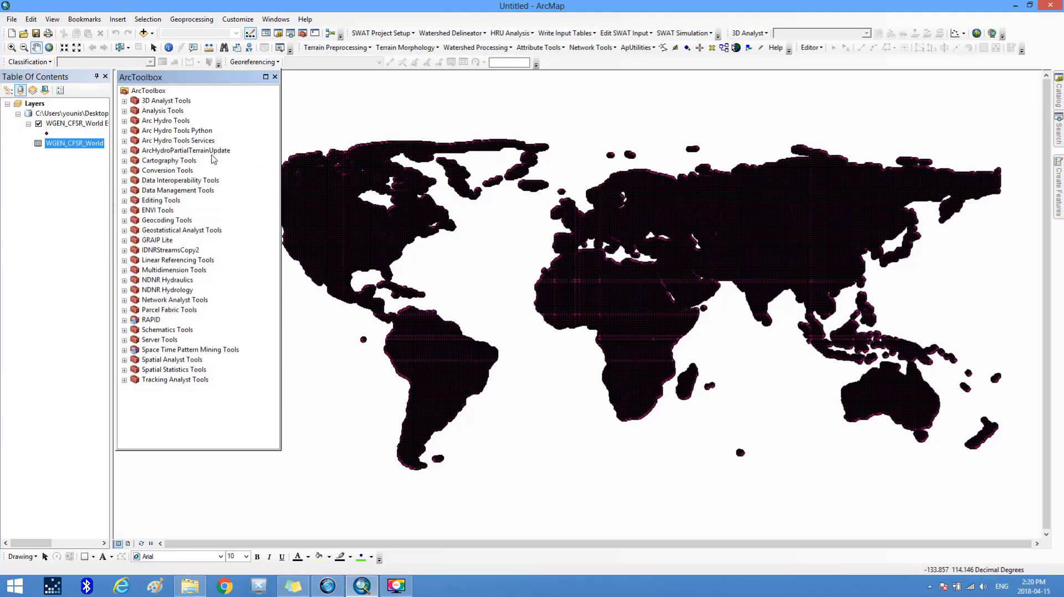
- Start the Clip tool from the Extract toolset of Analysis Tools with WGEN_CFSR_World Events as the input features
click(156, 113)
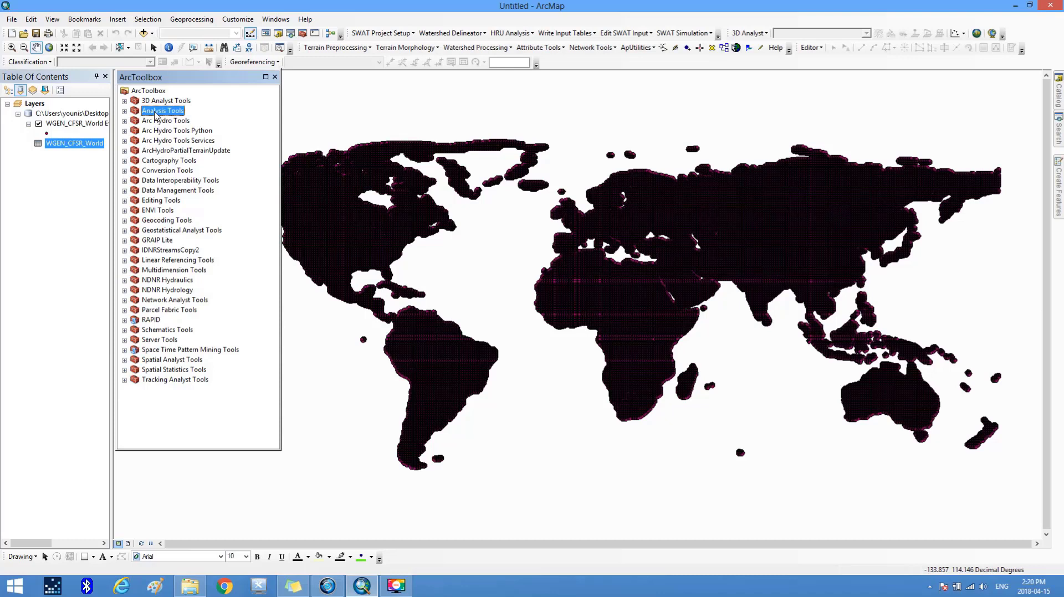
click(125, 113)
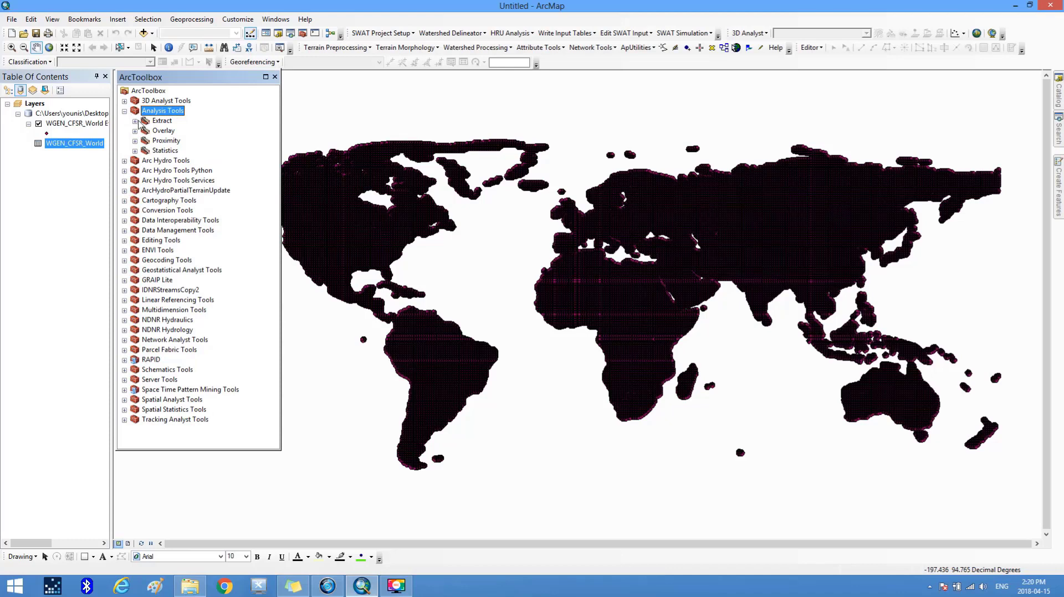
click(147, 123)
click(135, 121)
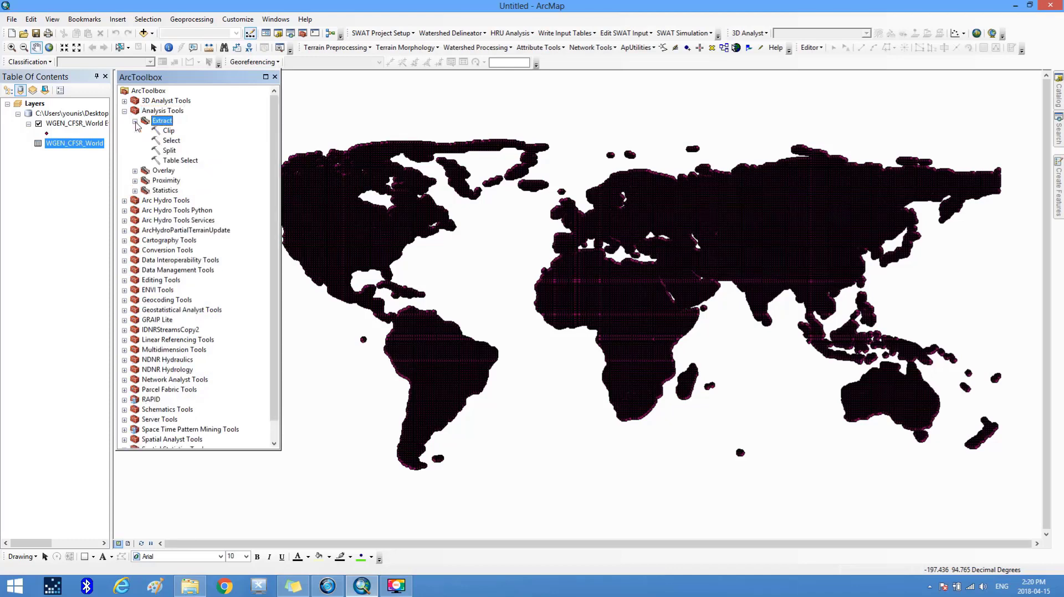
double_click(169, 132)
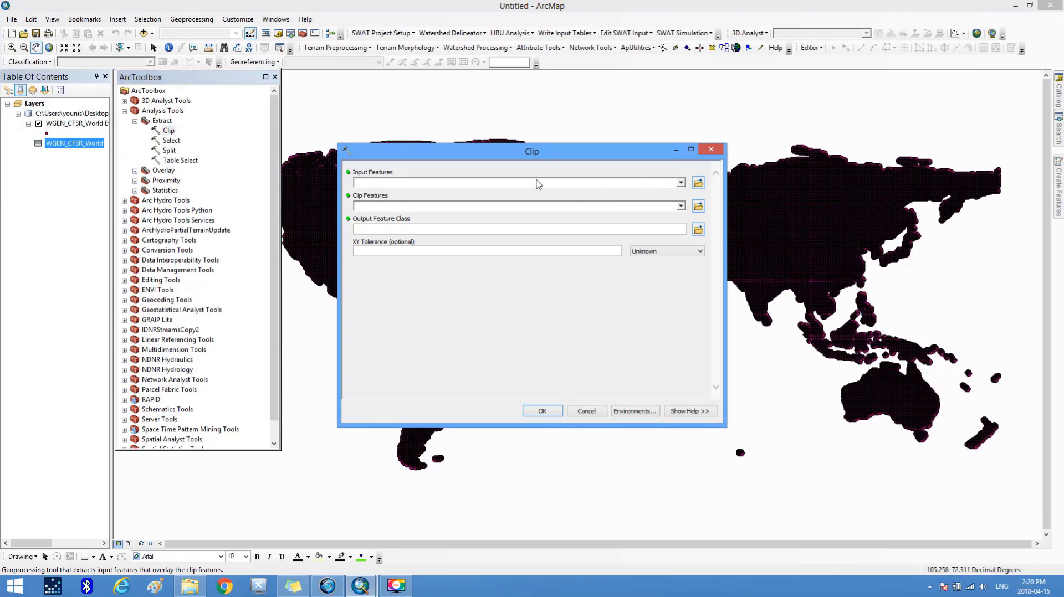
click(681, 183)
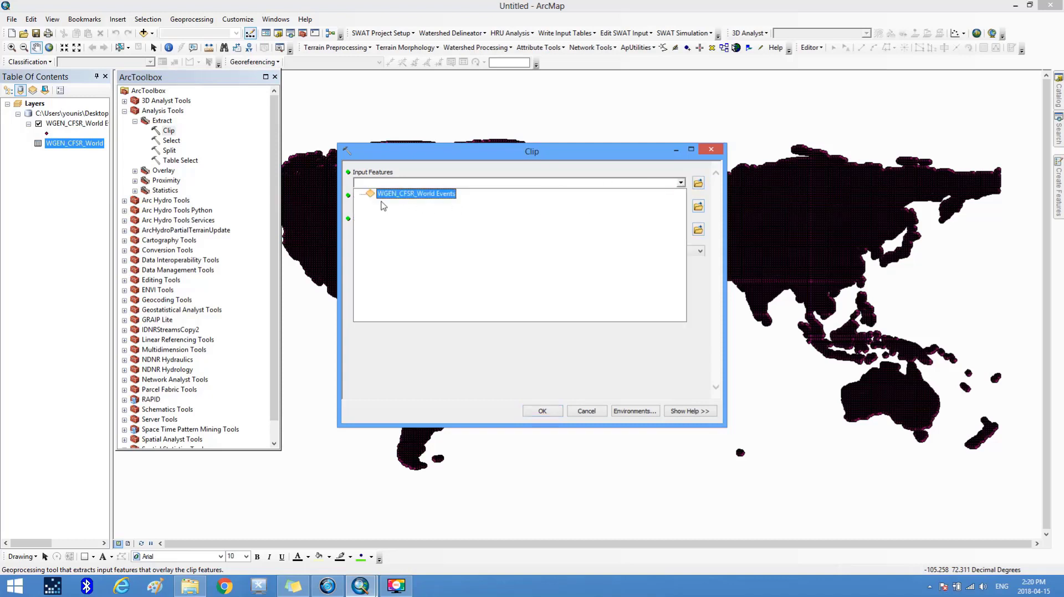
click(423, 194)
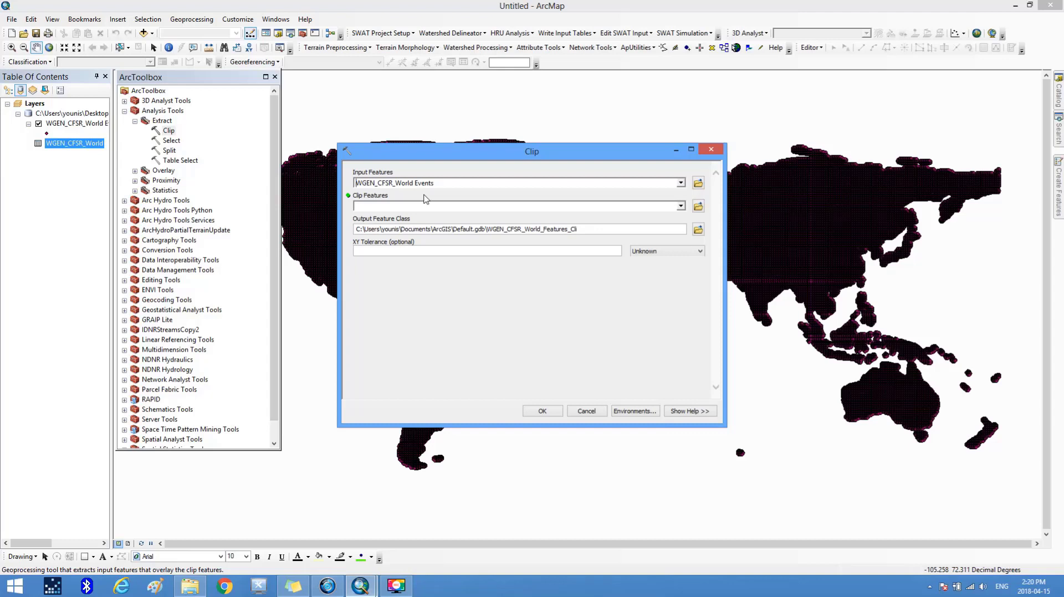
- Set the clip features to IRQ_adm0.shp from the desktop's IRQ_adm_shp folder
click(699, 207)
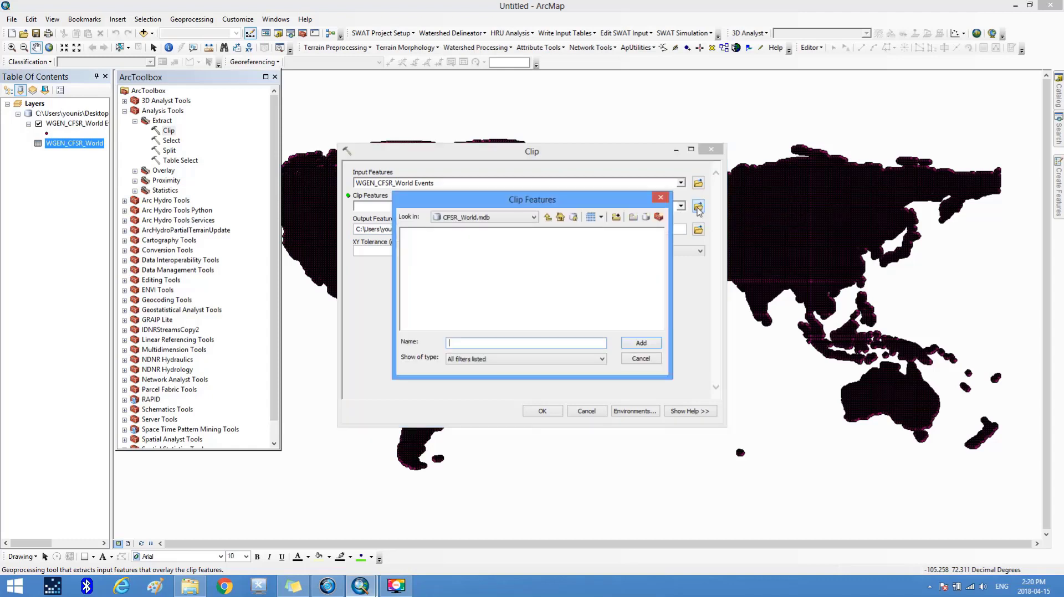
click(548, 218)
click(547, 218)
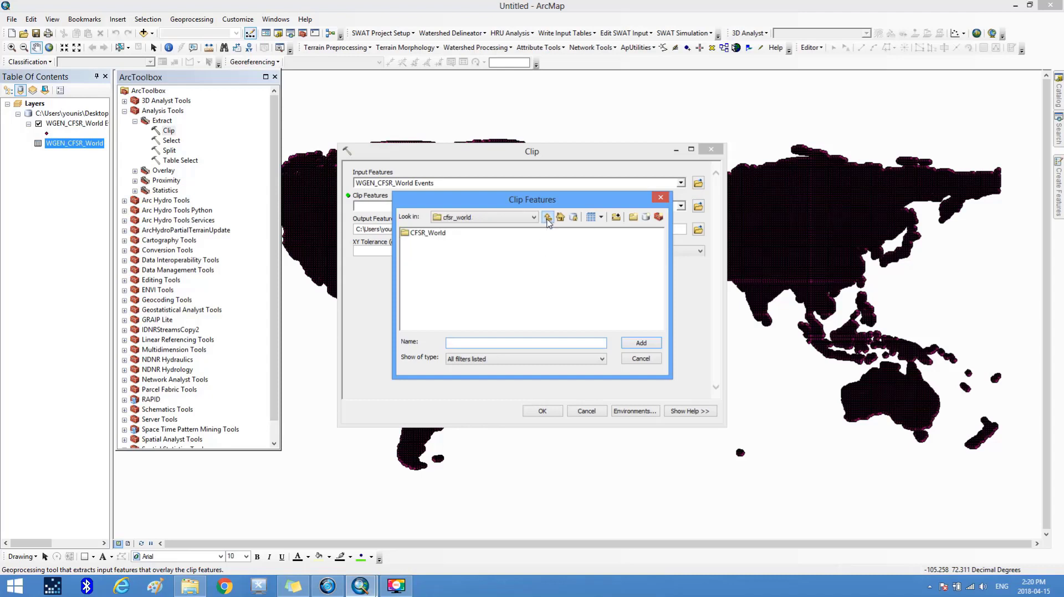
click(548, 218)
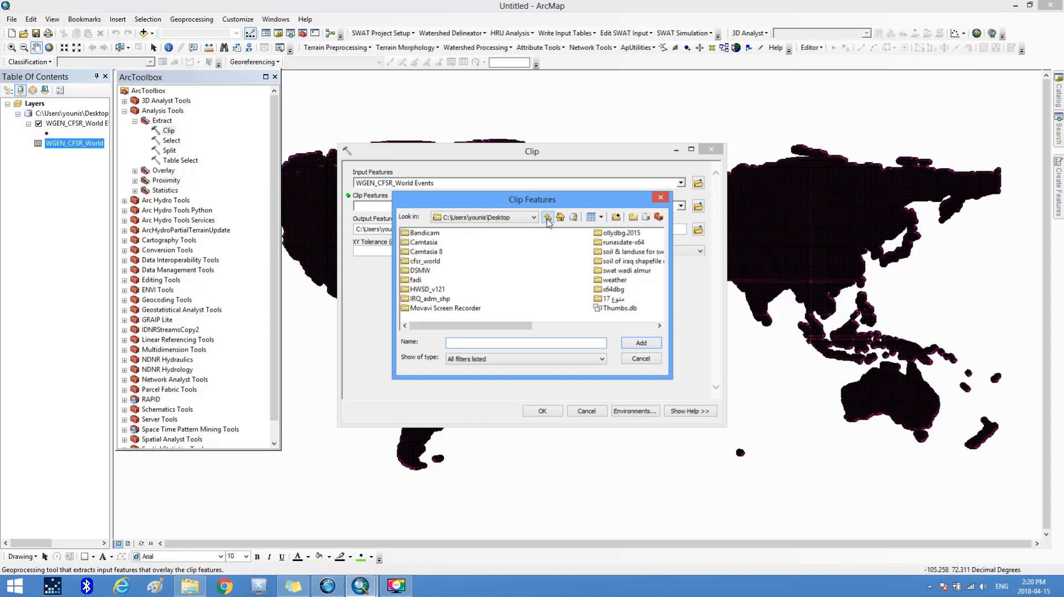
double_click(431, 300)
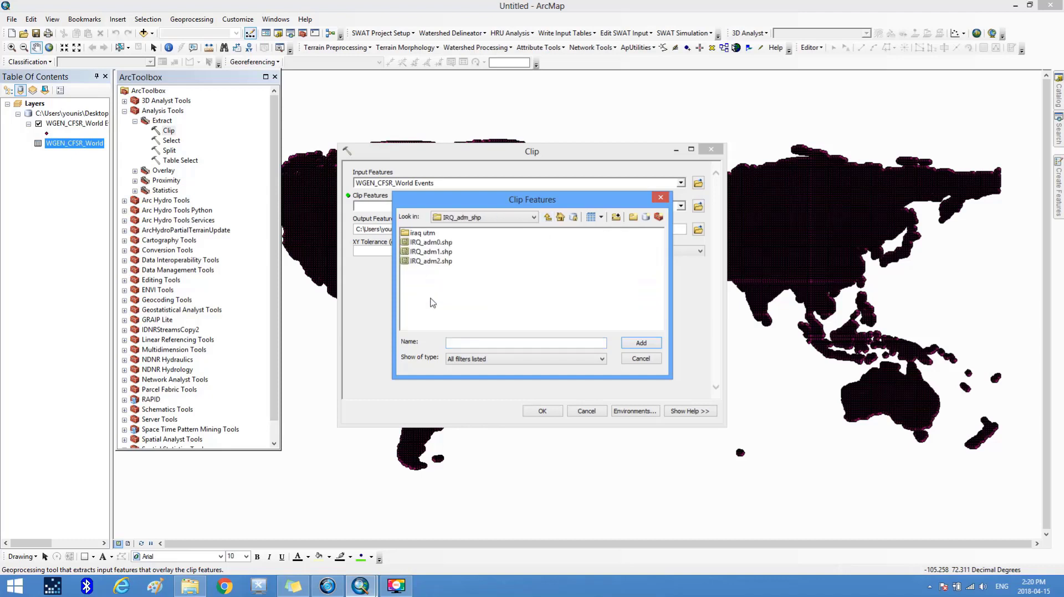
click(435, 244)
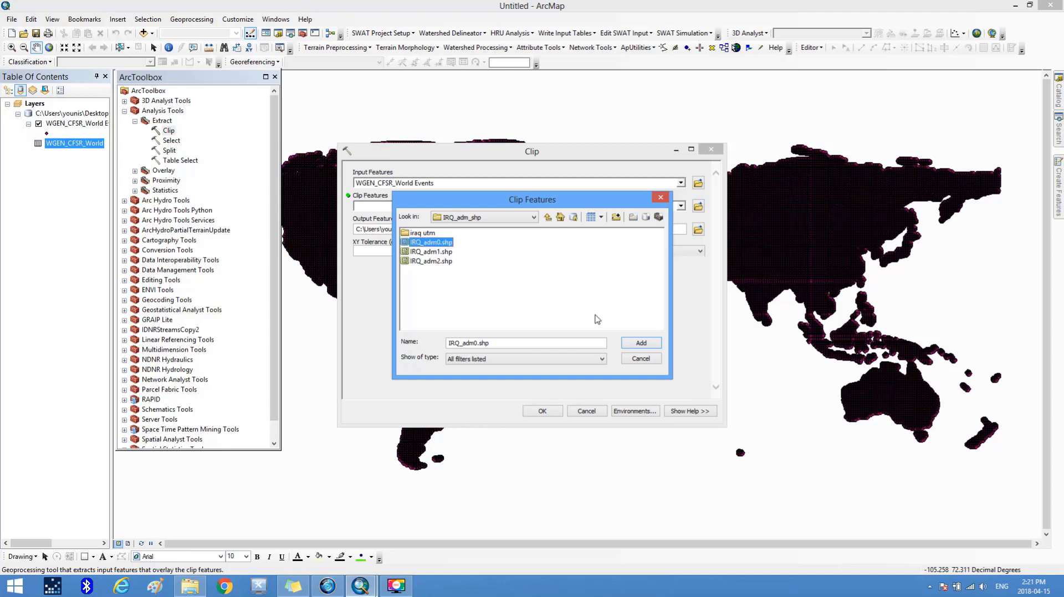
click(638, 344)
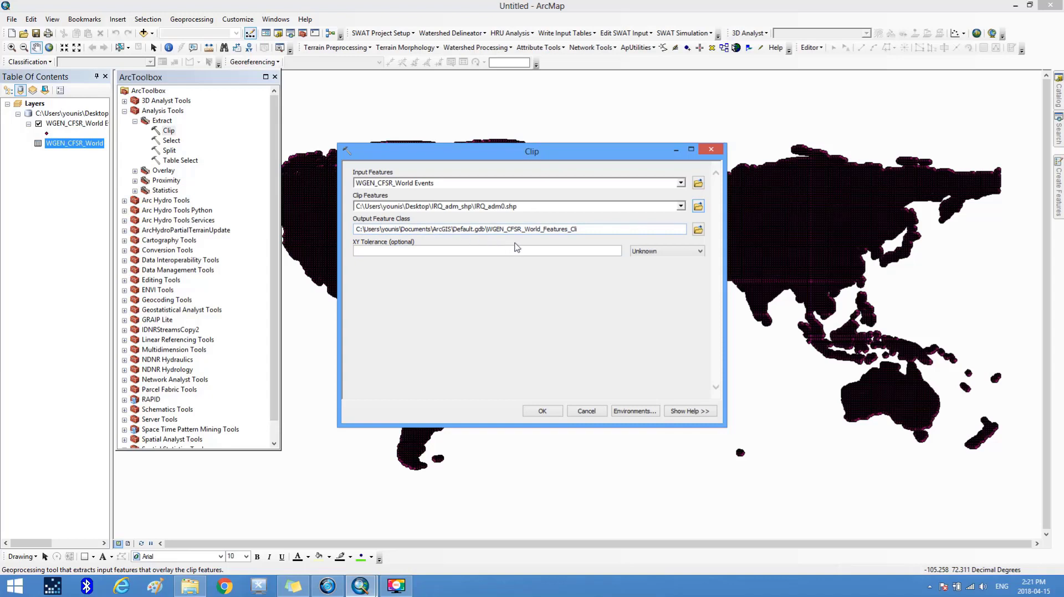
- Browse the clip's output feature class location to the weather folder on the desktop
drag(524, 231, 488, 246)
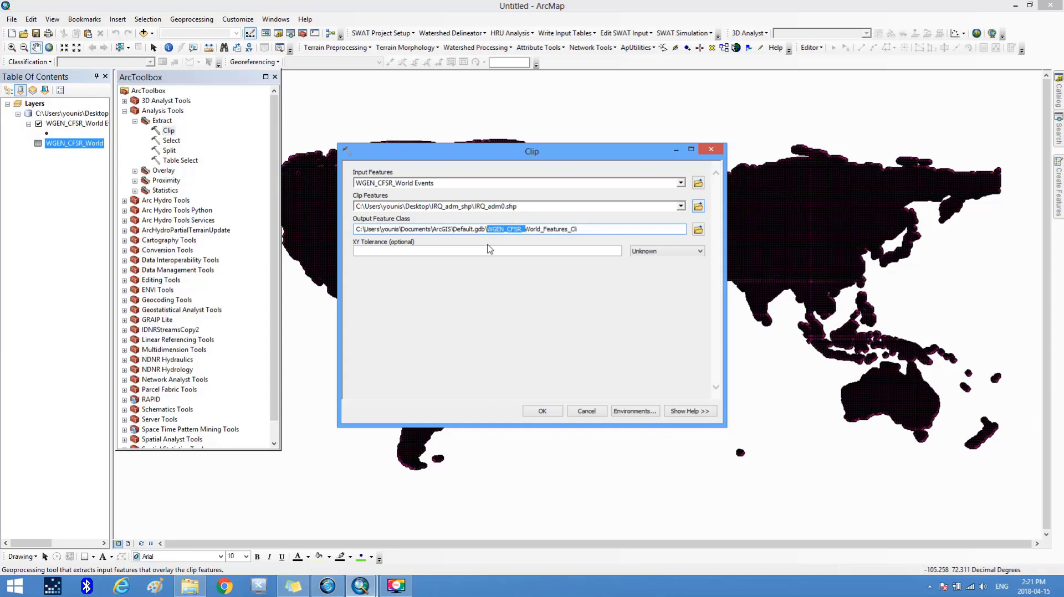
click(698, 230)
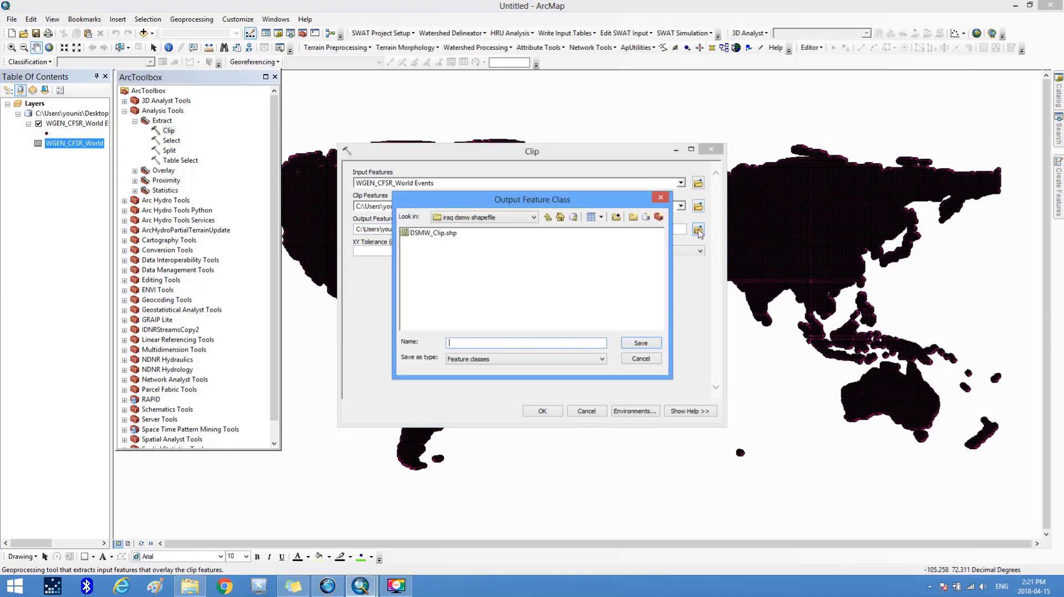
click(547, 218)
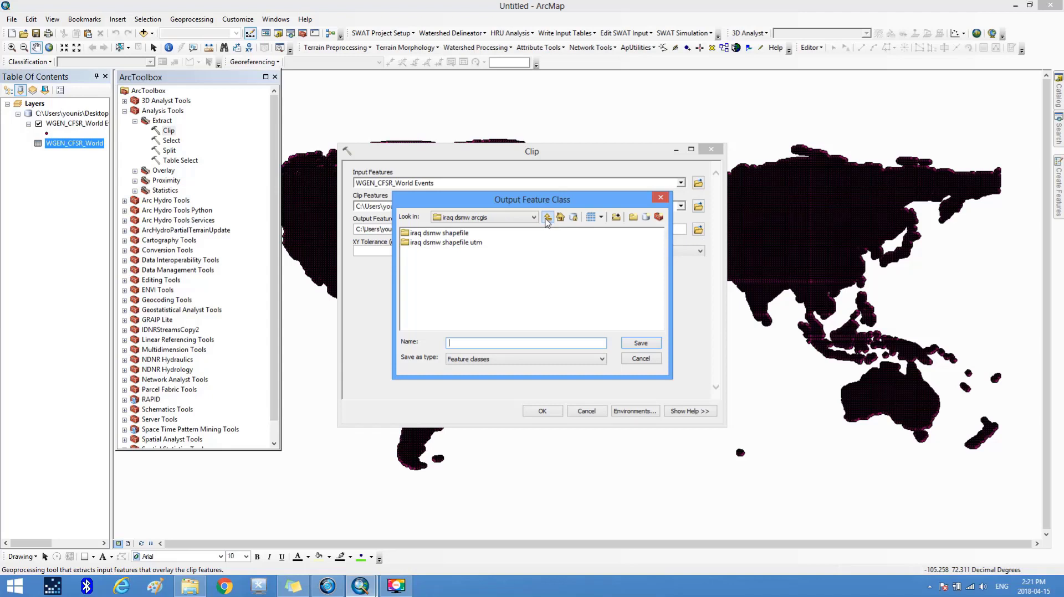
click(547, 218)
click(533, 217)
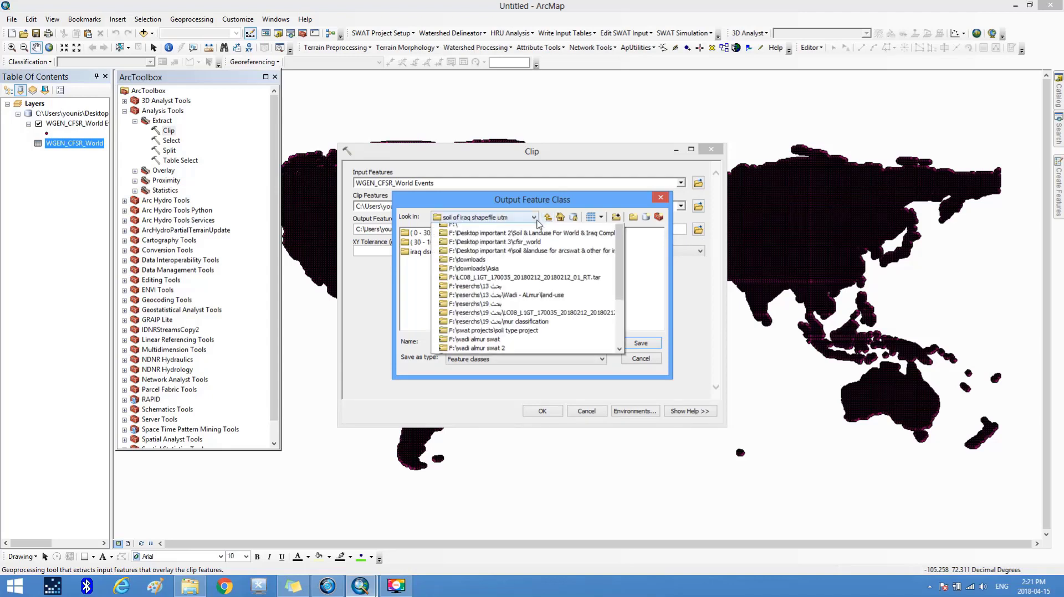
scroll(620, 275, up, 1)
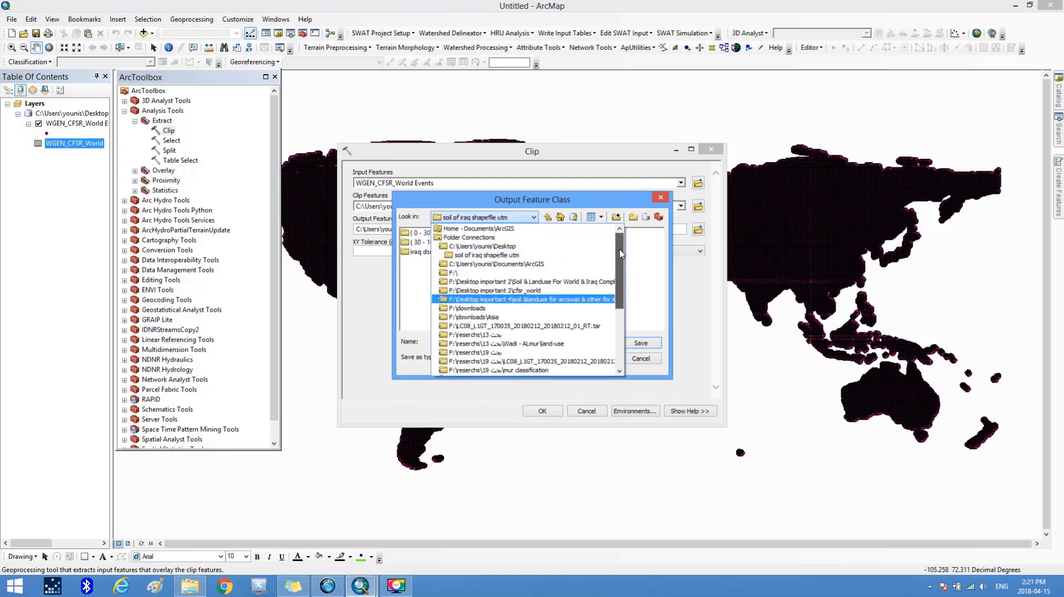
click(511, 247)
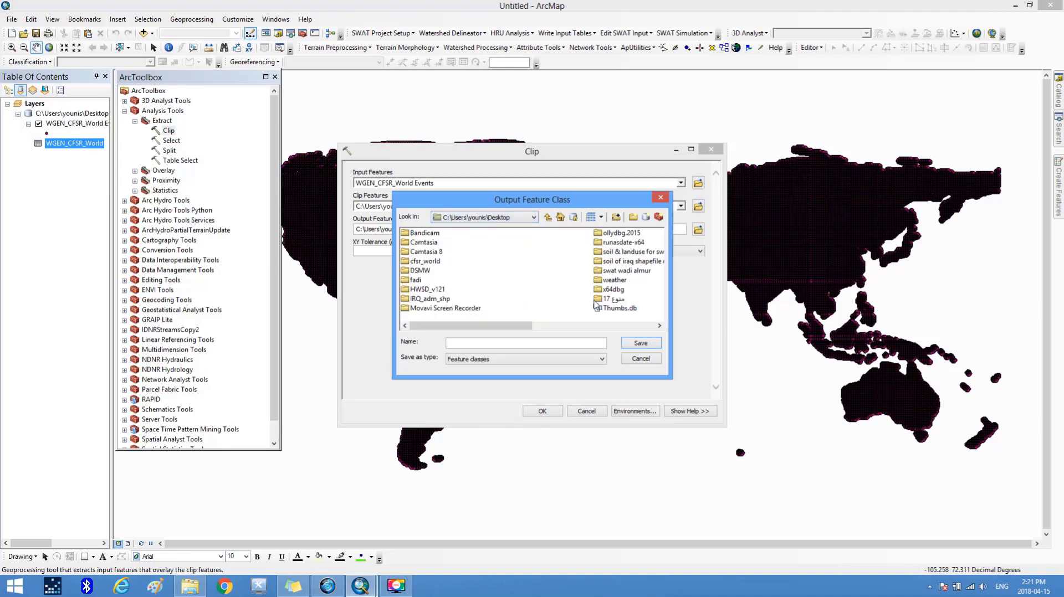
double_click(613, 283)
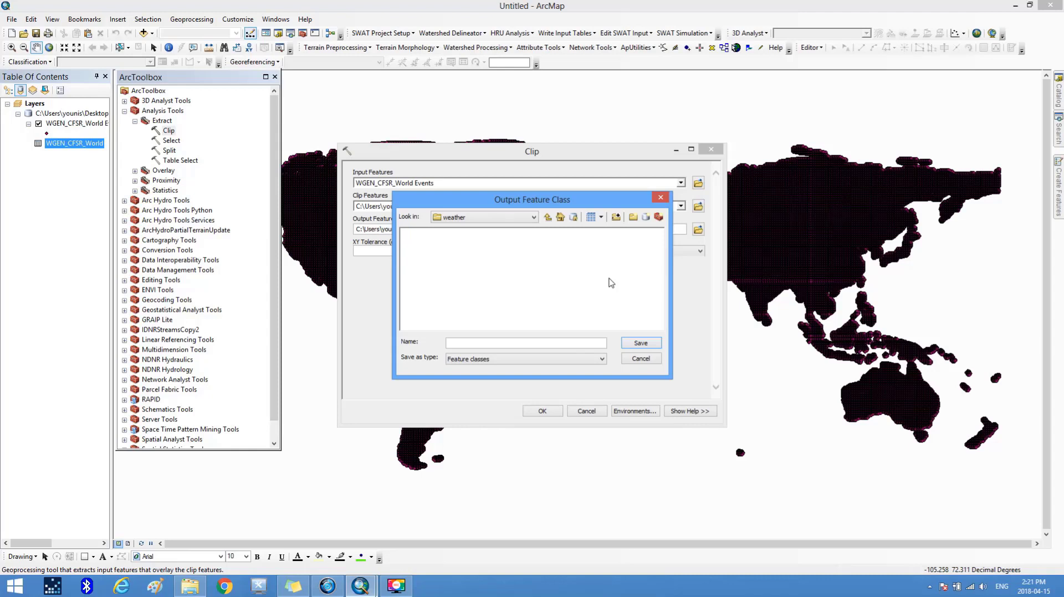
- Create a folder named CFSR_IRAQ inside the weather folder and open it as the output location
click(632, 217)
text(CFSR_IRAQ)
click(546, 273)
double_click(408, 235)
- Save the output feature class as WGEN_CFSR_IRAQ and run the clip
click(452, 339)
text(WGEN_CFSR_)
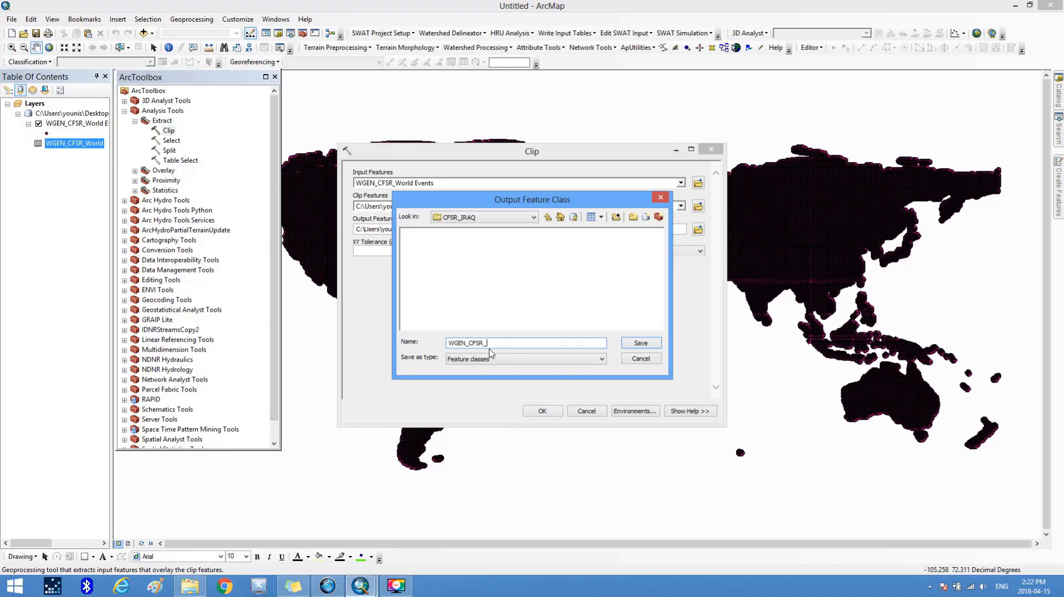
text(IRAQ)
drag(452, 343, 526, 343)
click(507, 343)
click(643, 344)
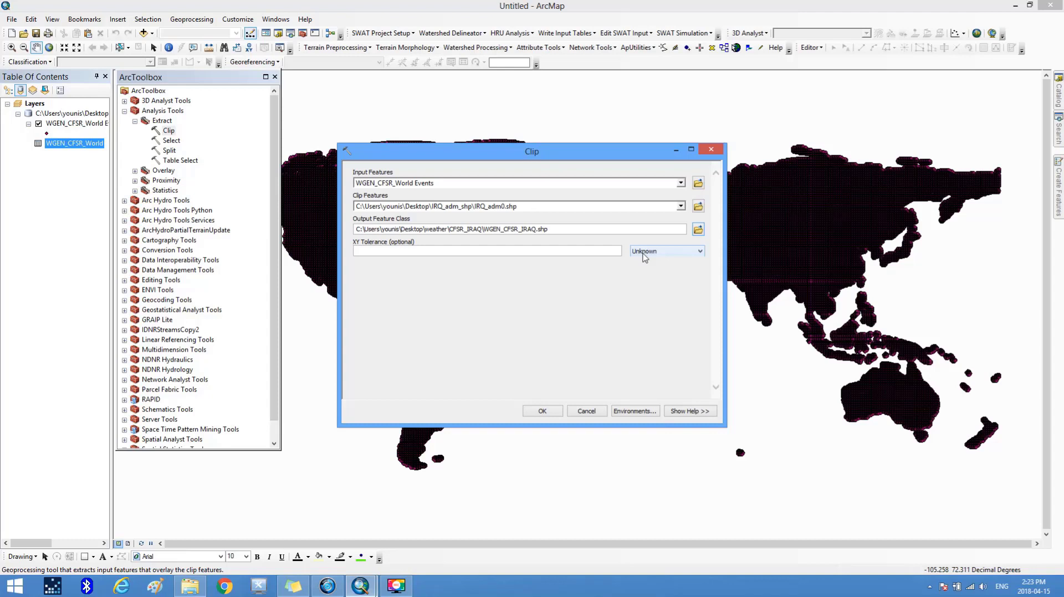
click(542, 412)
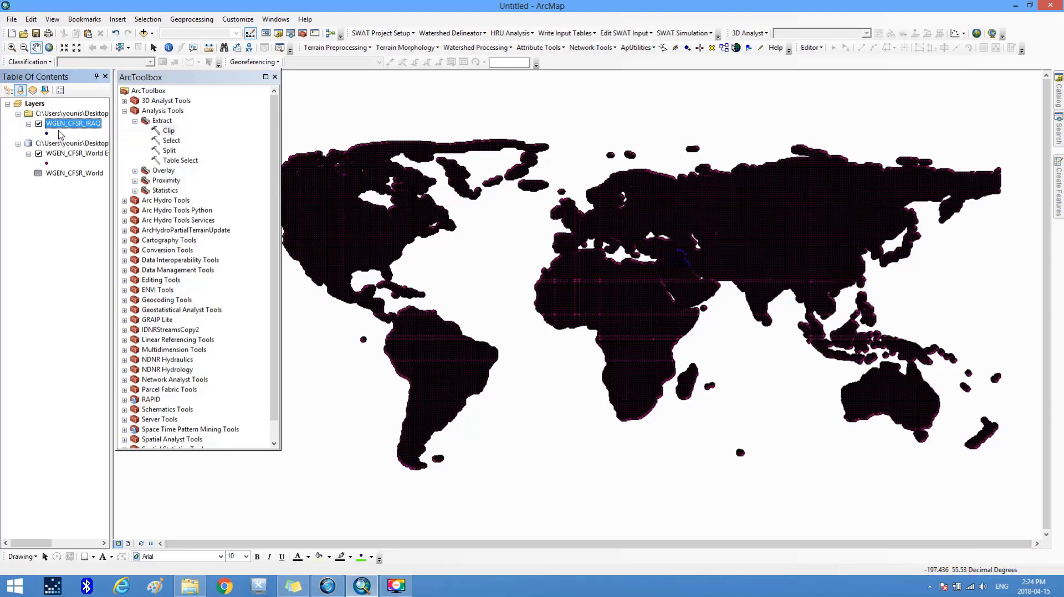
- Hide the WGEN_CFSR_World Events layer and zoom to the WGEN_CFSR_IRAQ layer
click(39, 154)
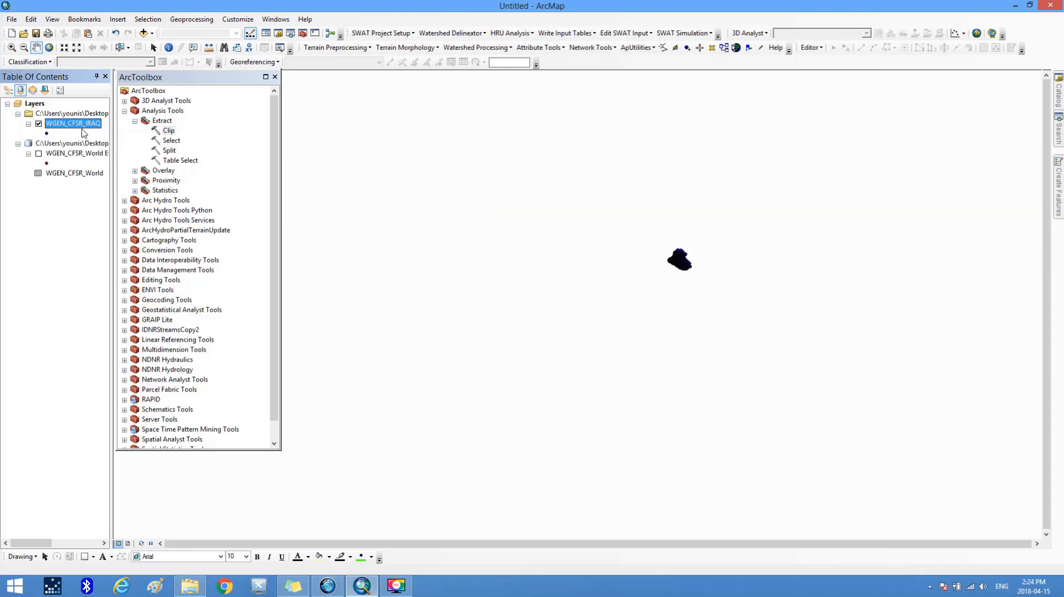
right_click(78, 125)
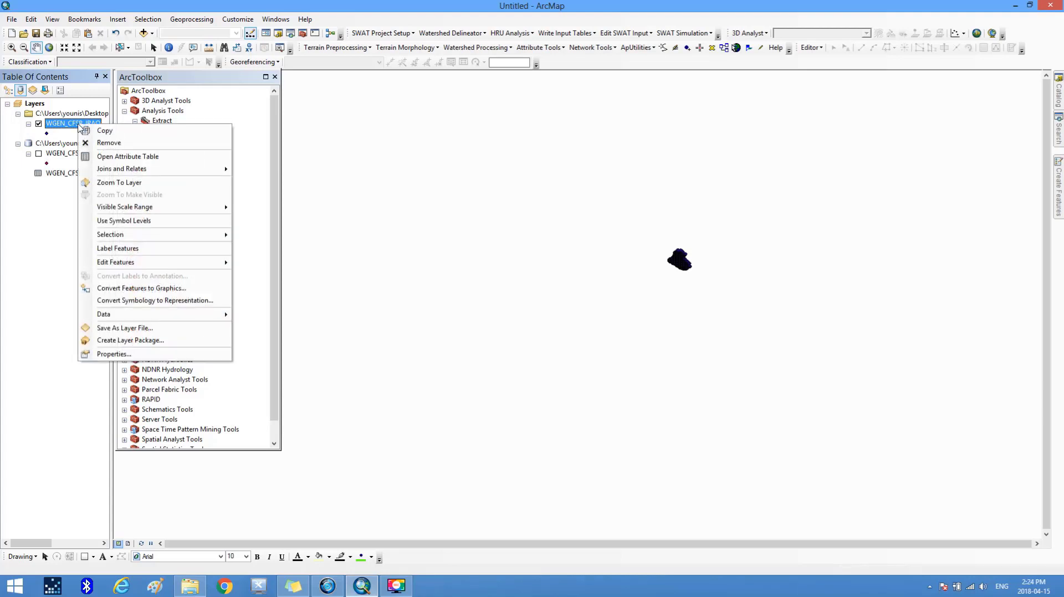
click(112, 183)
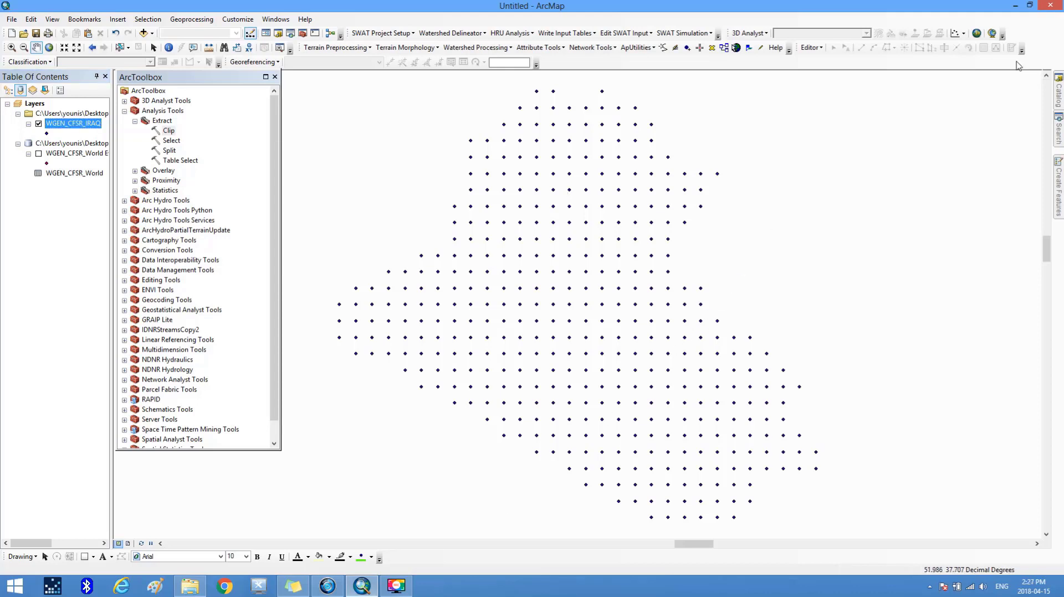
- Create a folder named csfr_iraq utm inside the weather folder on the desktop, then close the folder window
click(1015, 5)
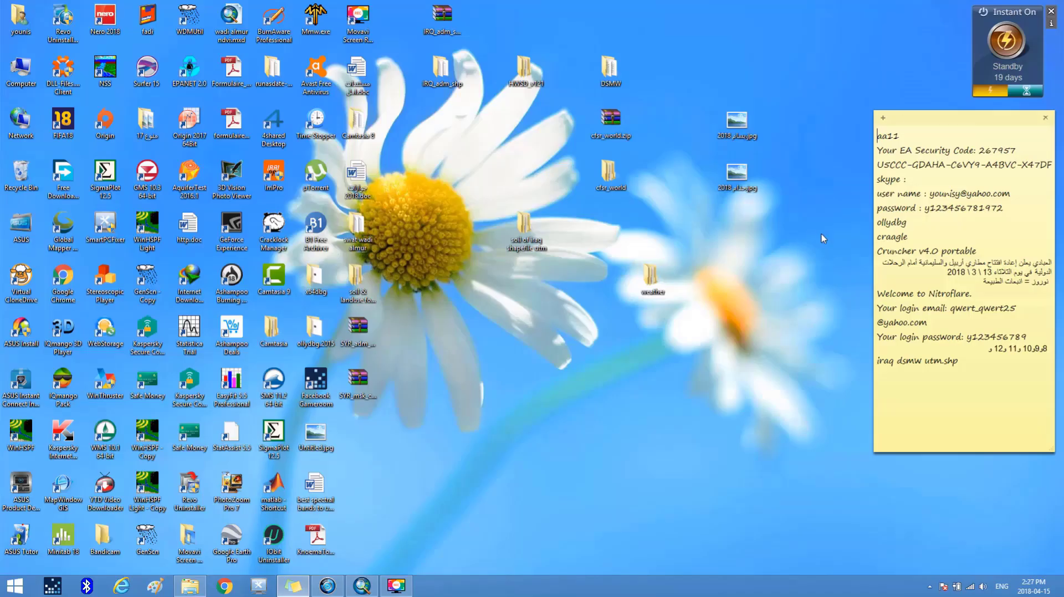
double_click(655, 284)
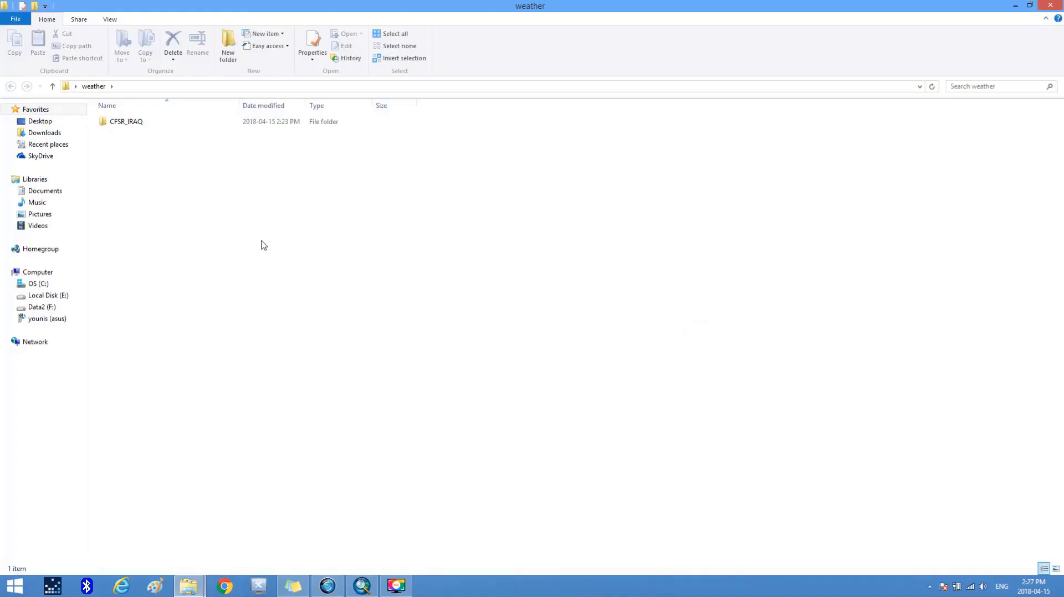
right_click(172, 165)
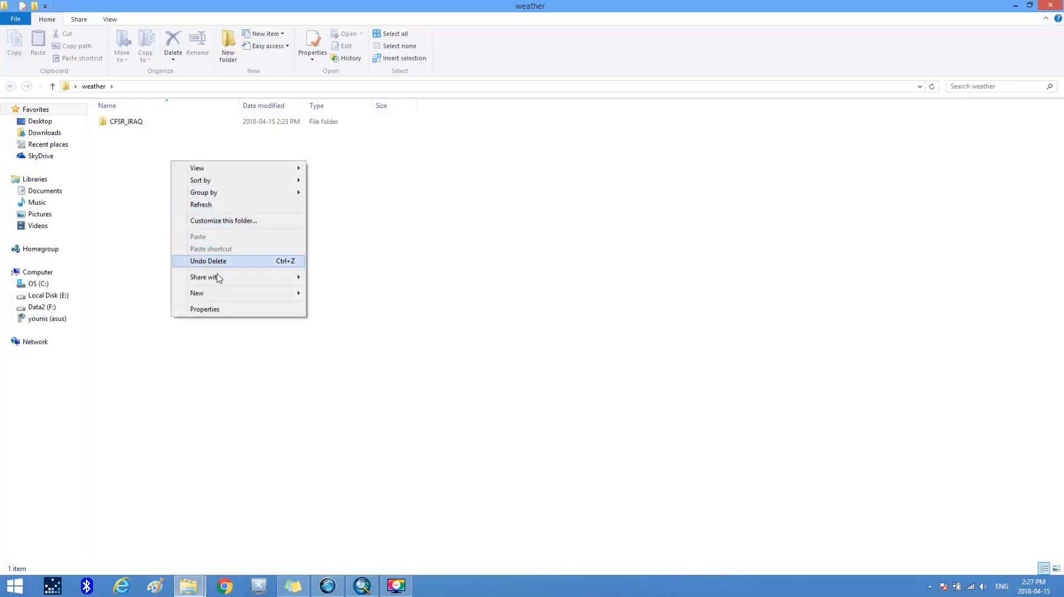
mouse_move(224, 294)
click(313, 294)
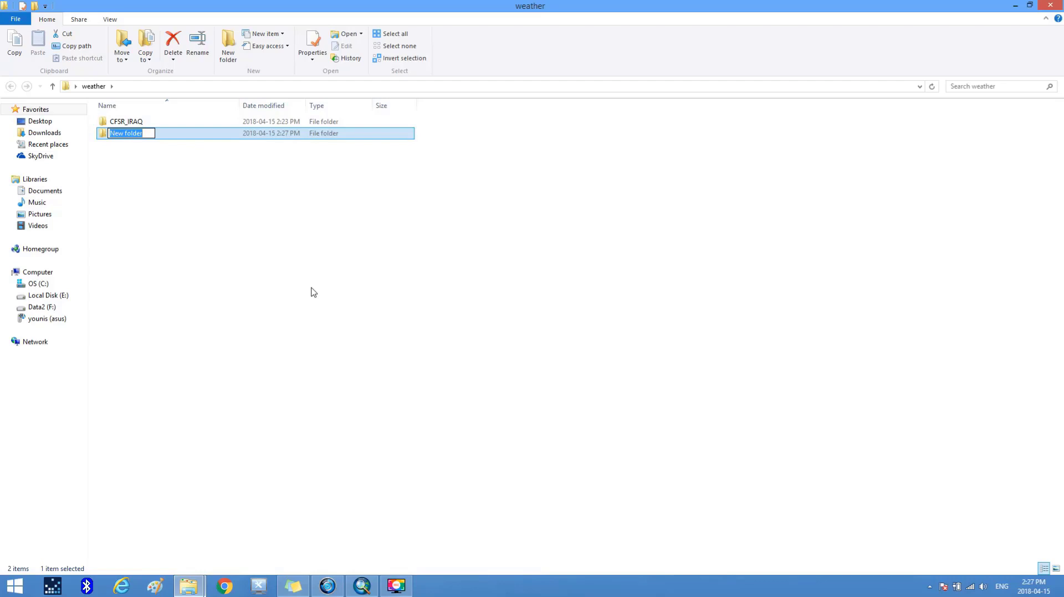
text(csfr_iraq utm)
click(194, 196)
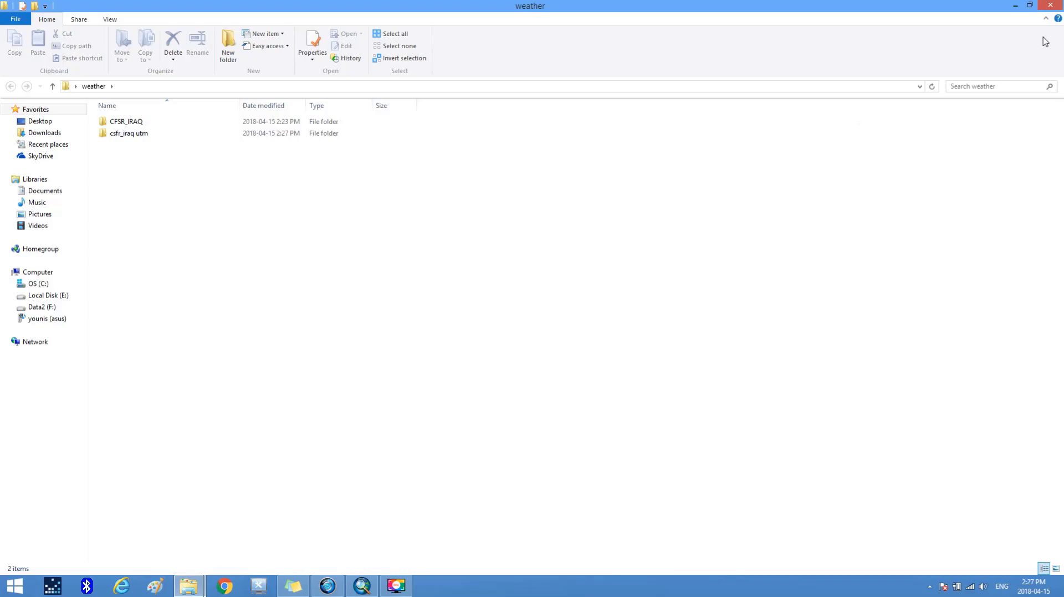
click(1050, 6)
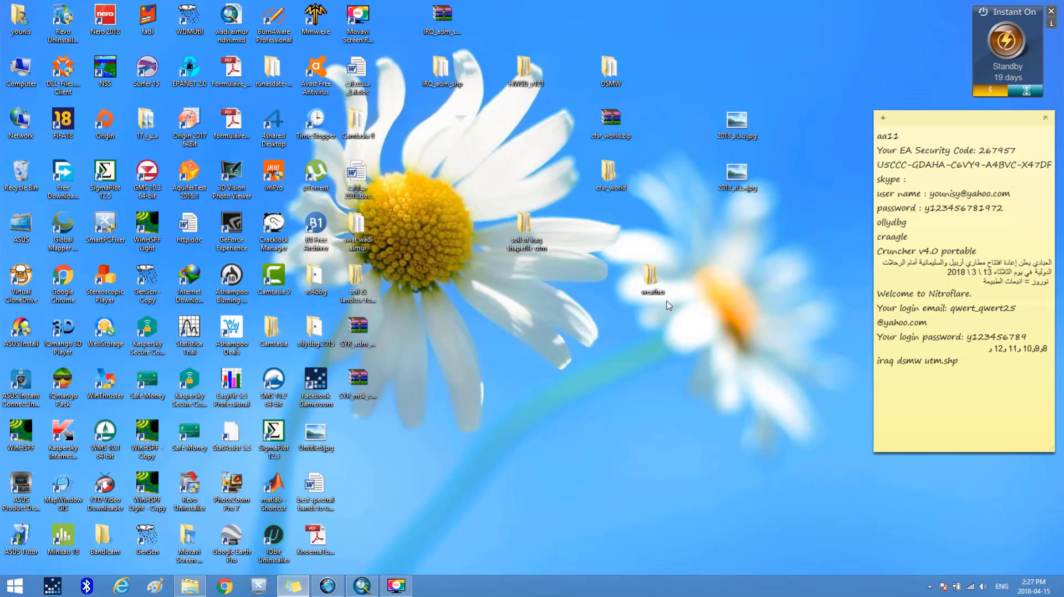
- Launch Global Mapper and open WGEN_CFSR_IRAQ.shp from the CFSR_IRAQ folder inside the desktop's weather folder
click(64, 226)
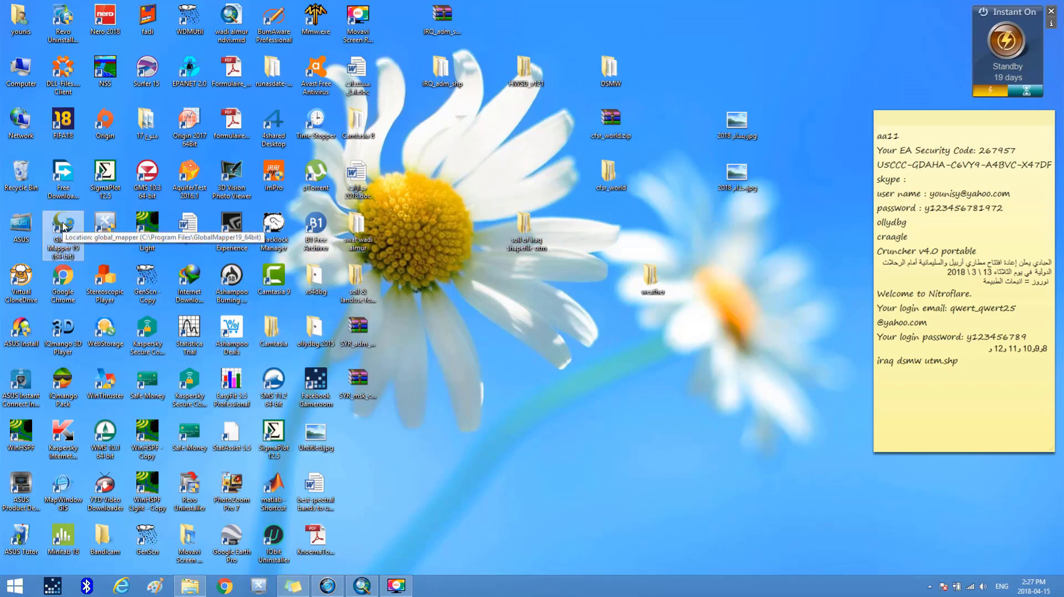
double_click(64, 226)
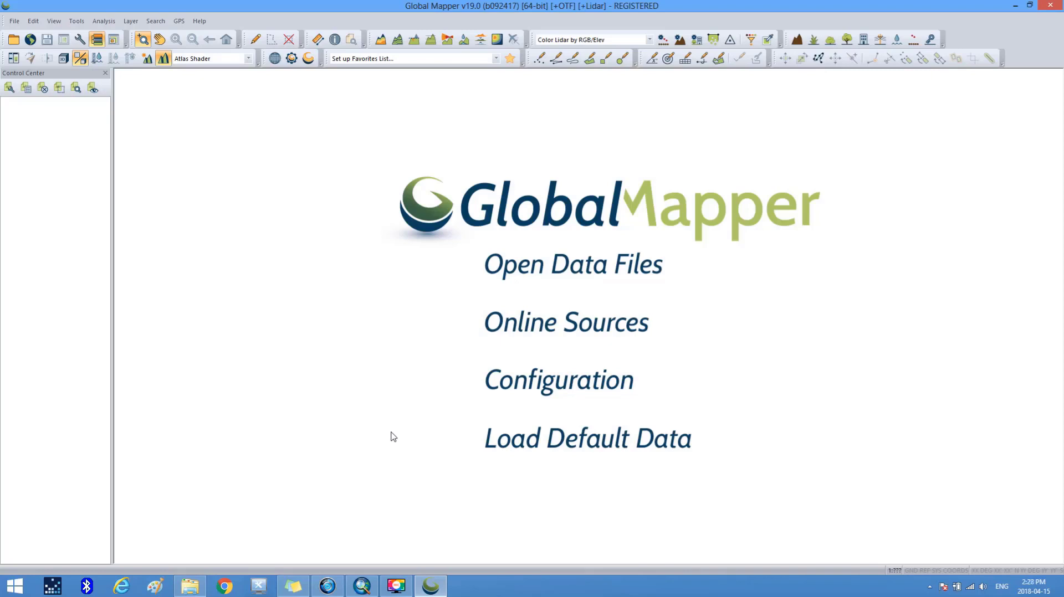
click(576, 270)
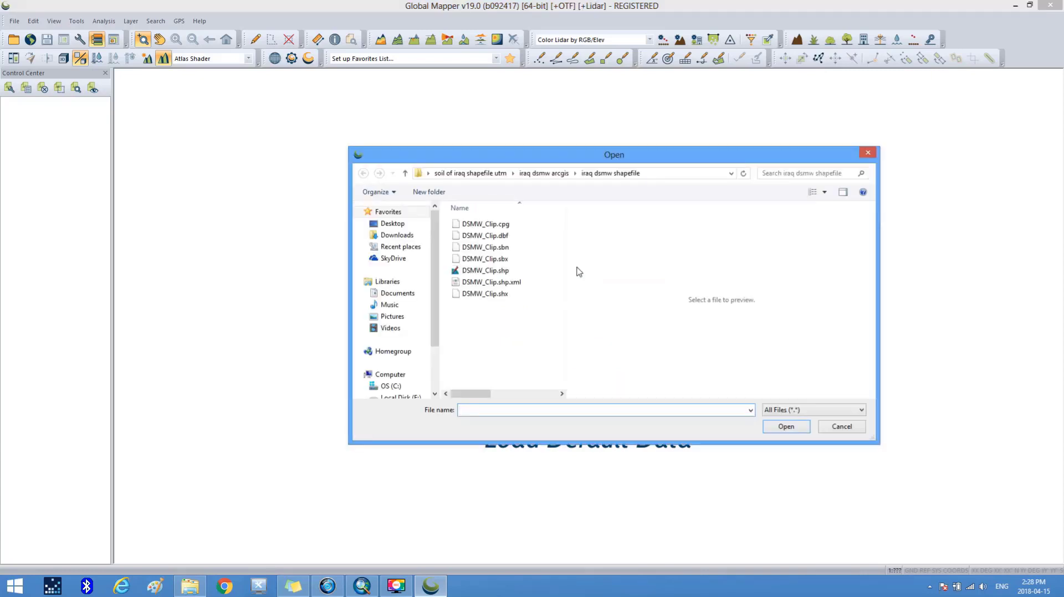
click(408, 228)
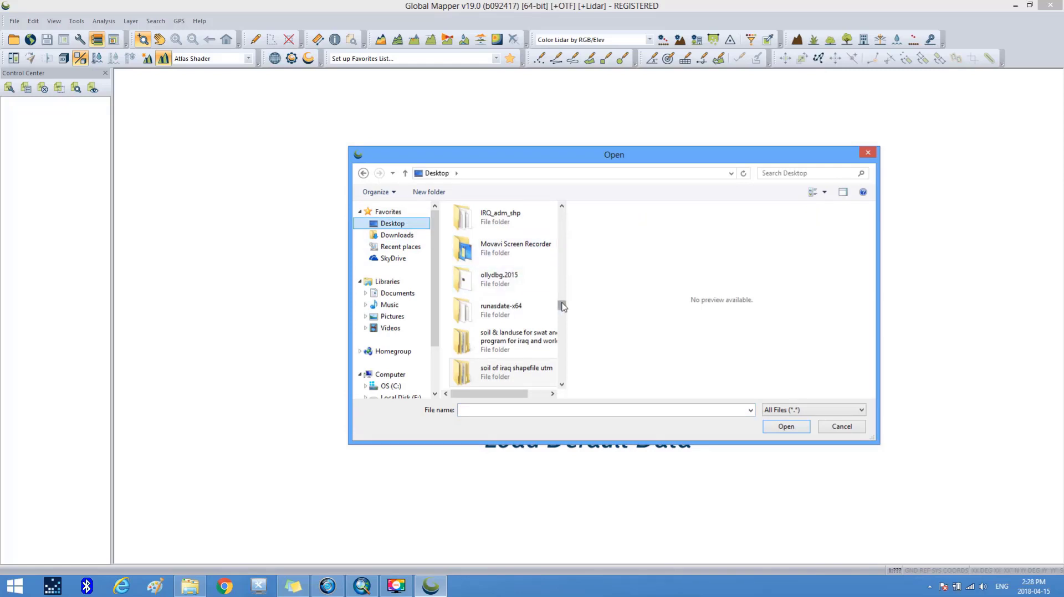
mouse_move(562, 306)
mouse_down()
mouse_move(561, 333)
mouse_move(562, 314)
mouse_up()
double_click(522, 288)
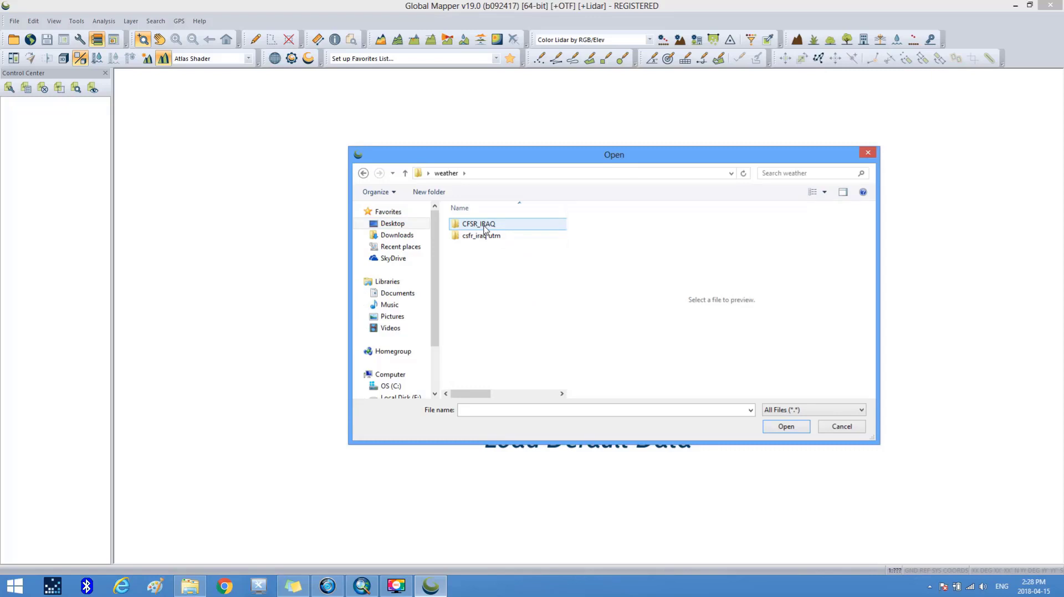
double_click(484, 229)
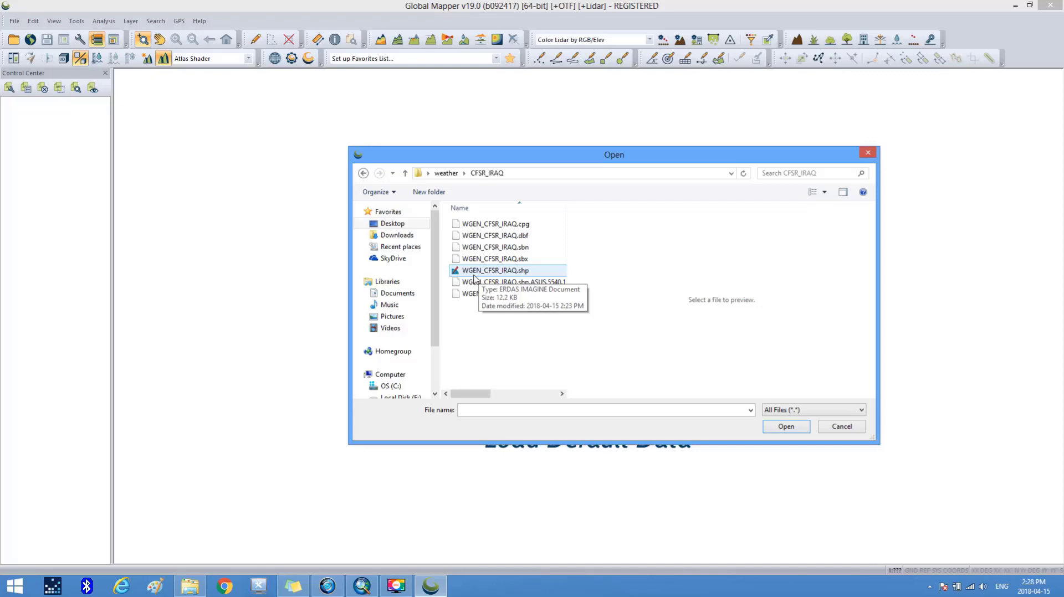
click(515, 272)
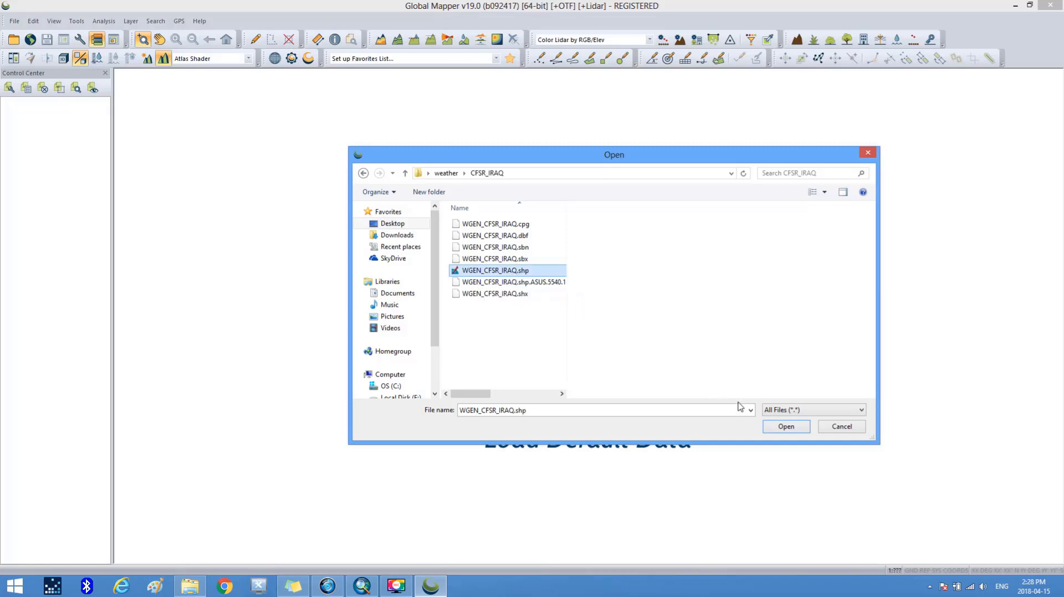
click(769, 428)
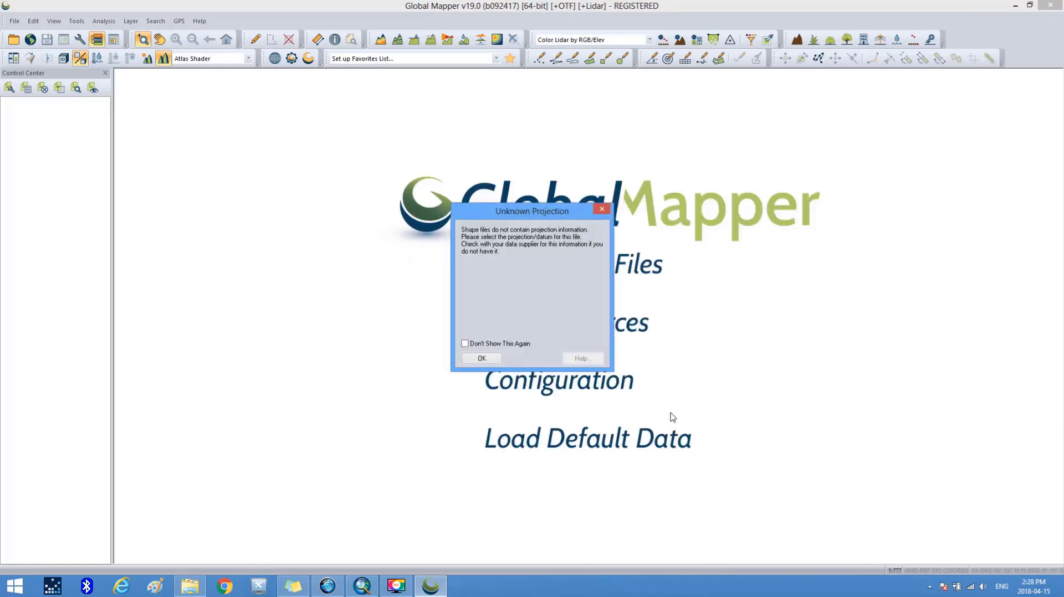
- Assign the Geographic (Latitude/Longitude) projection with the WGS84 datum to the WGEN_CFSR_IRAQ shapefile and load it
click(496, 357)
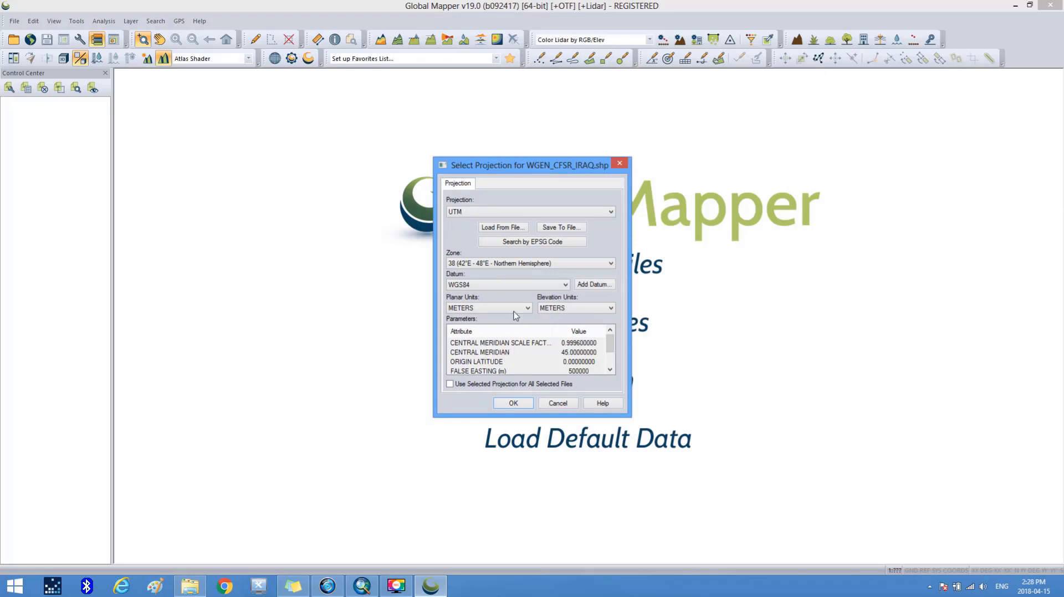
click(612, 214)
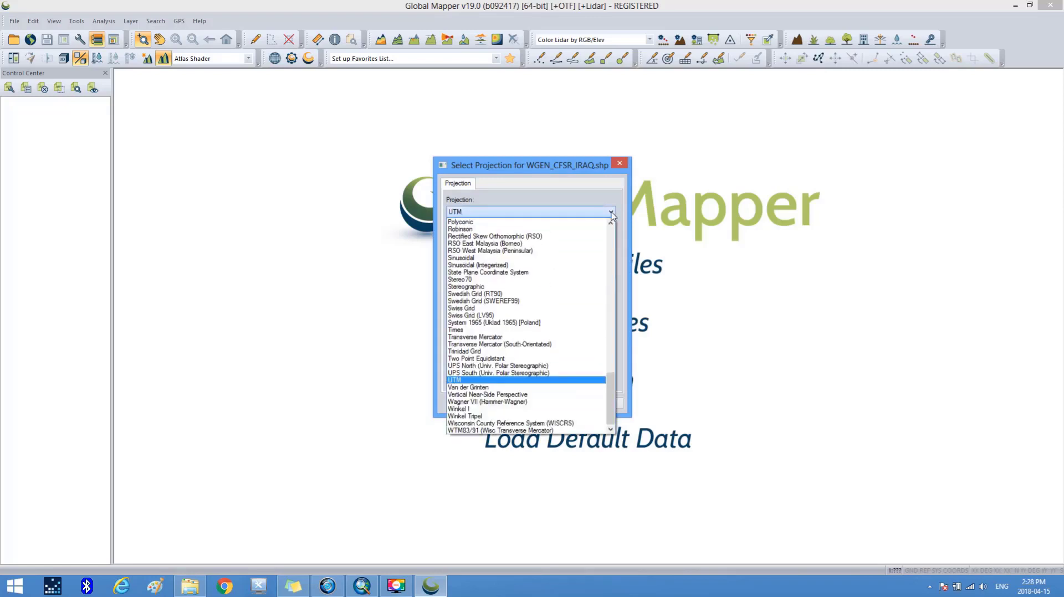
drag(612, 380, 612, 232)
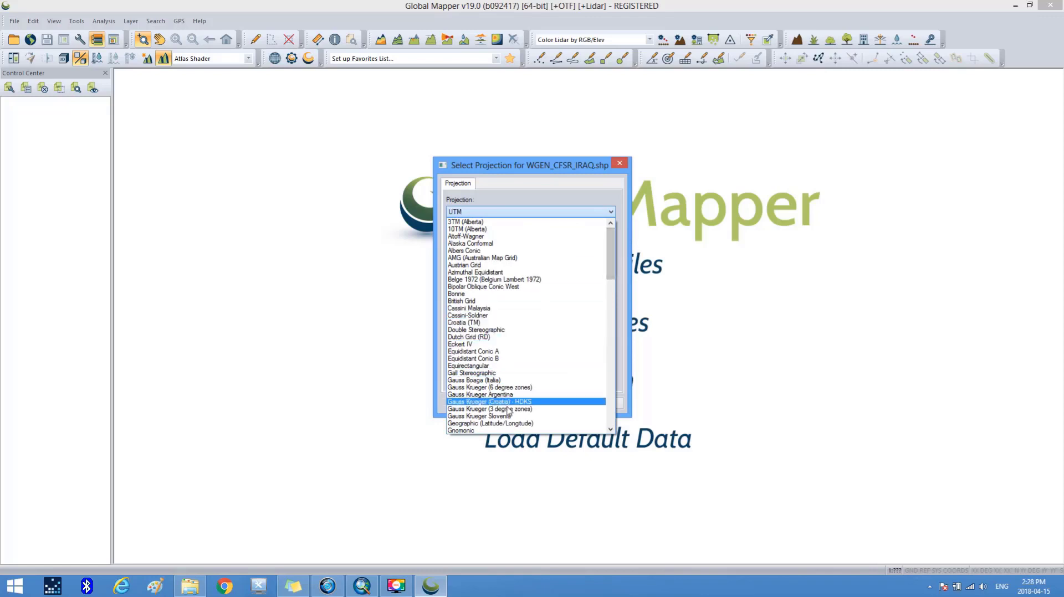
click(502, 424)
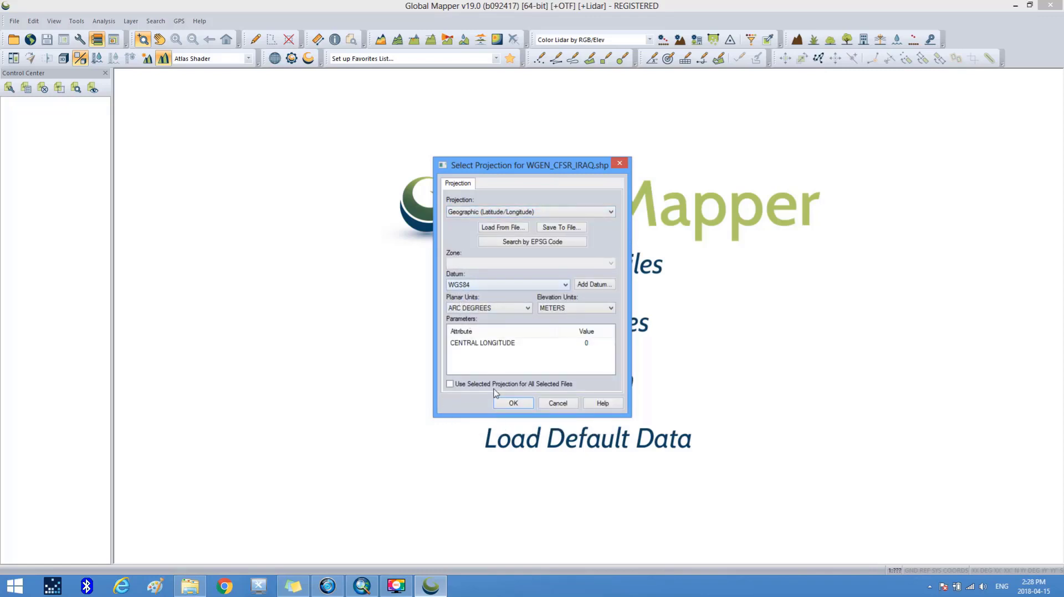
click(513, 403)
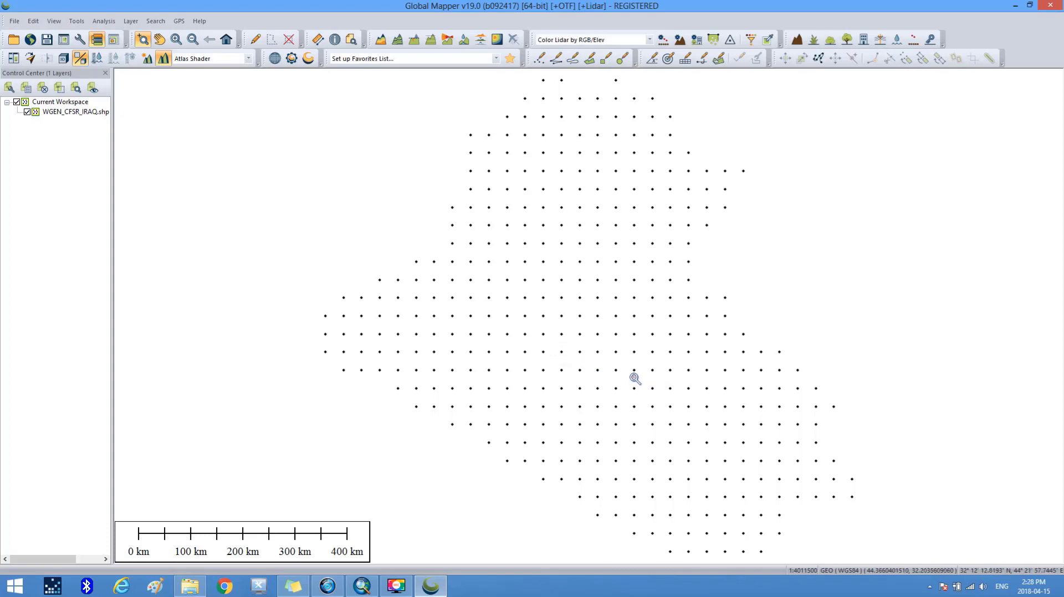
- Change the workspace projection to UTM zone 38 Northern Hemisphere with the WGS84 datum and apply it
click(80, 22)
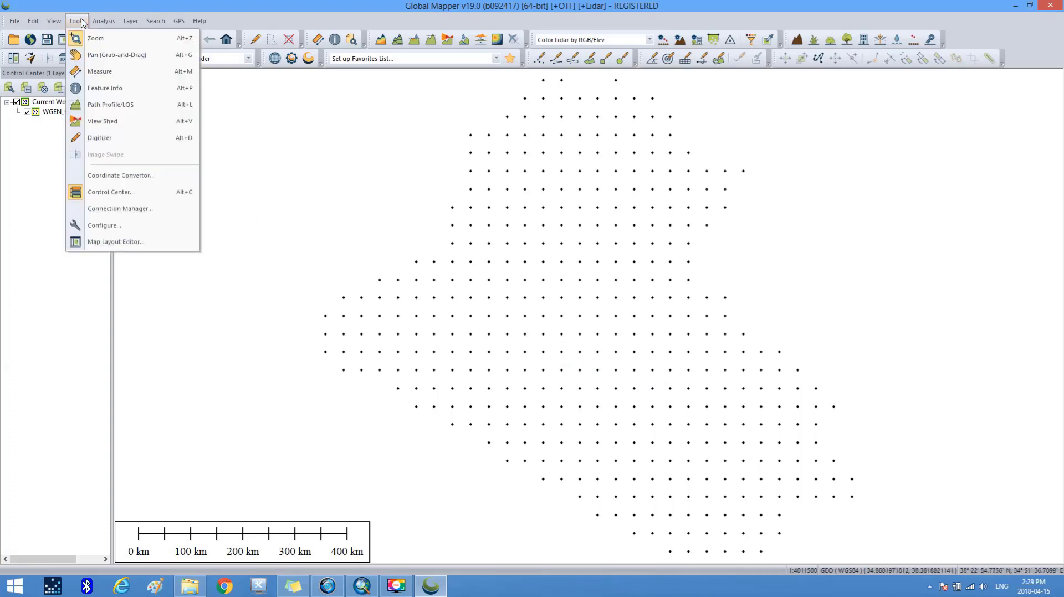
click(111, 224)
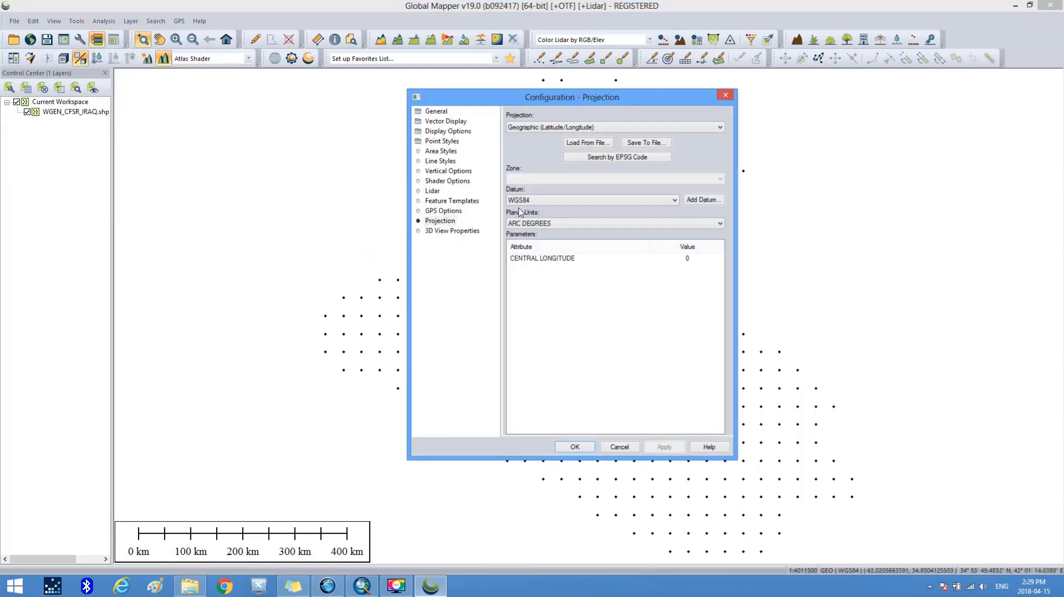
click(722, 129)
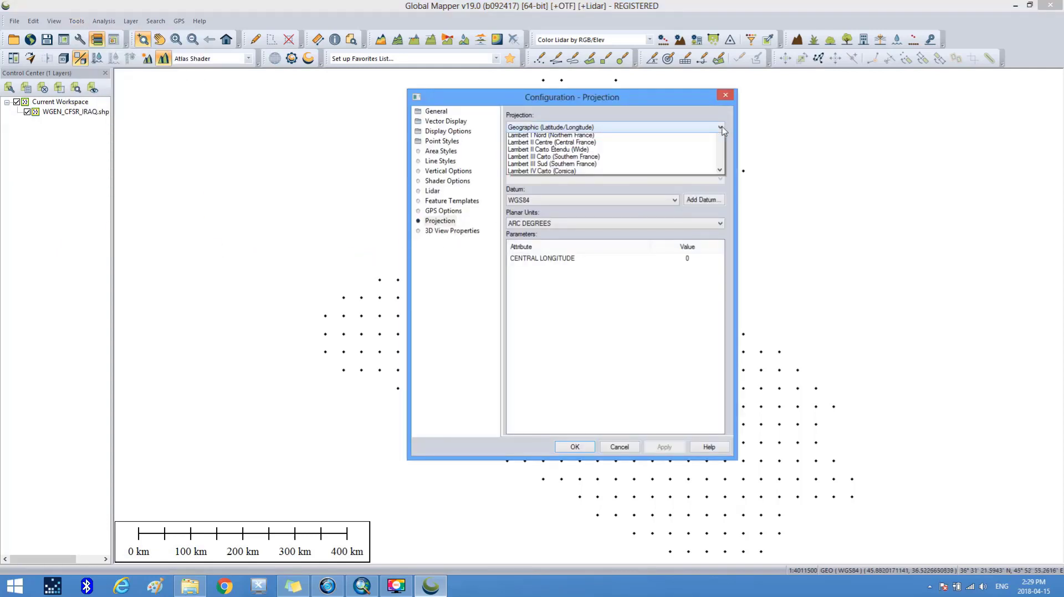
drag(723, 211, 723, 309)
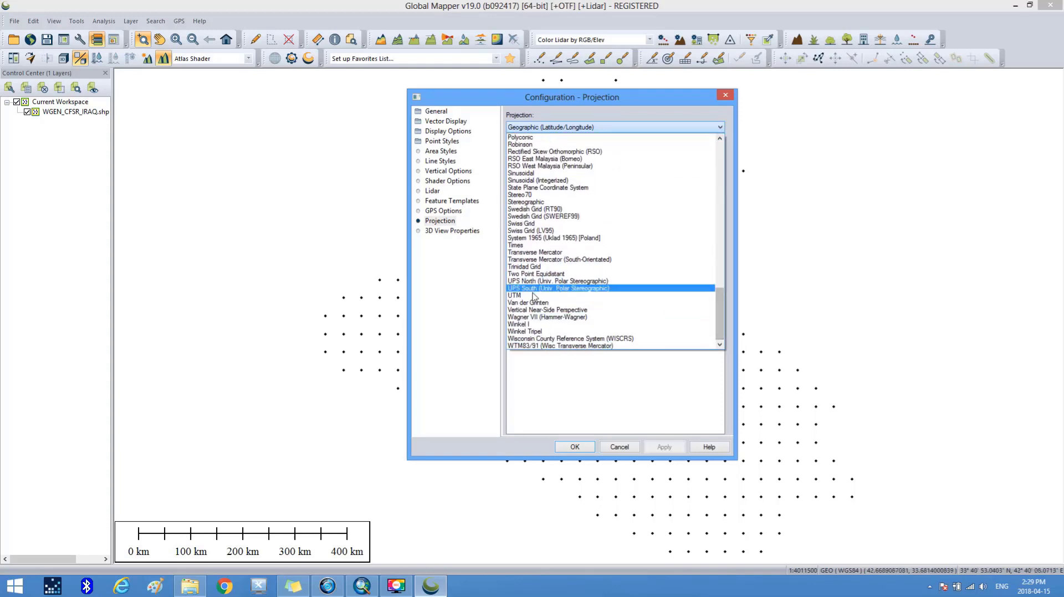
click(582, 296)
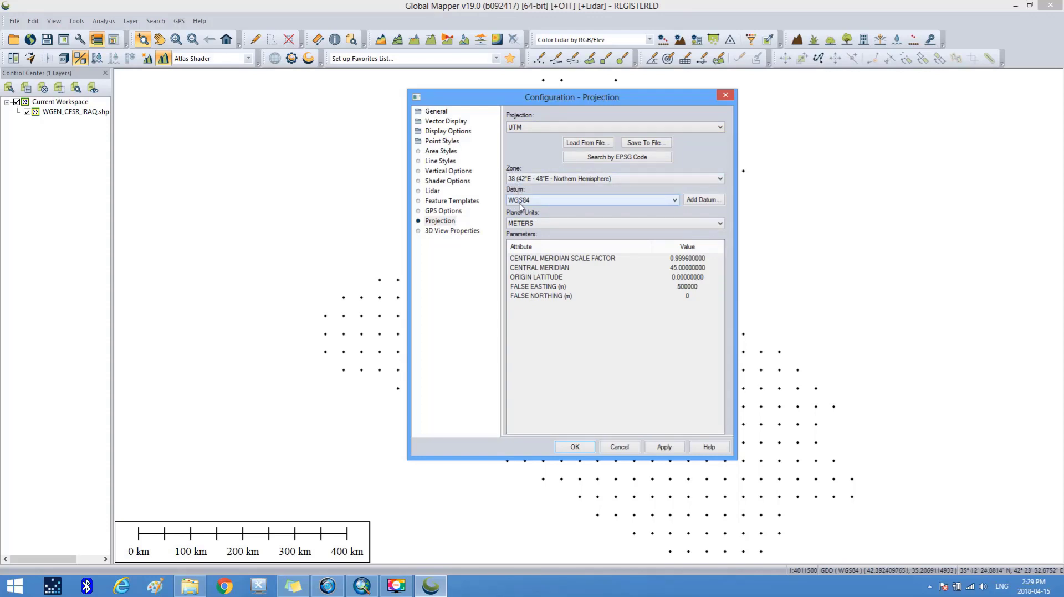
click(665, 448)
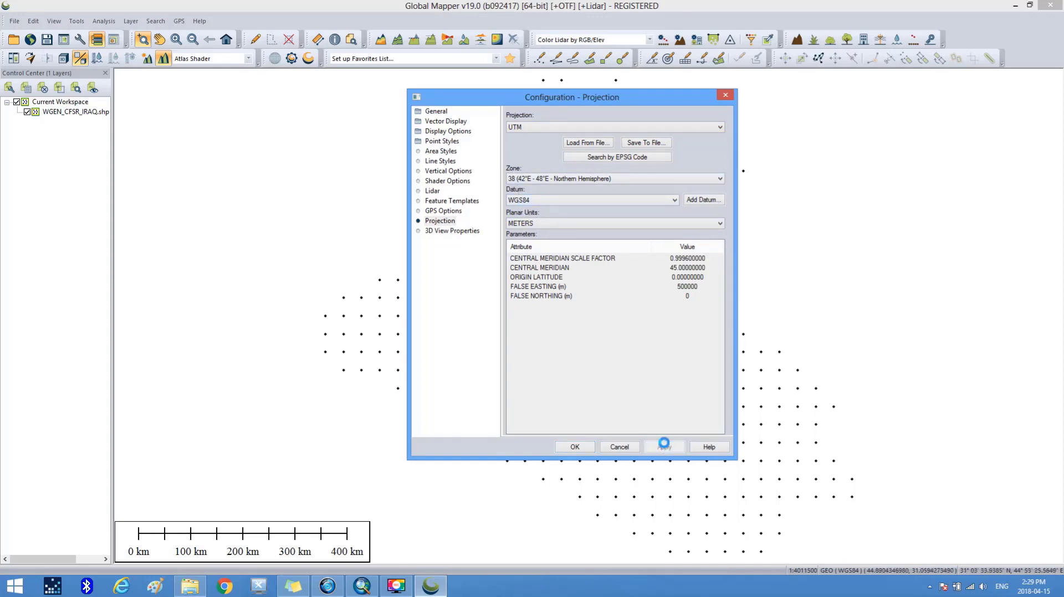
click(574, 447)
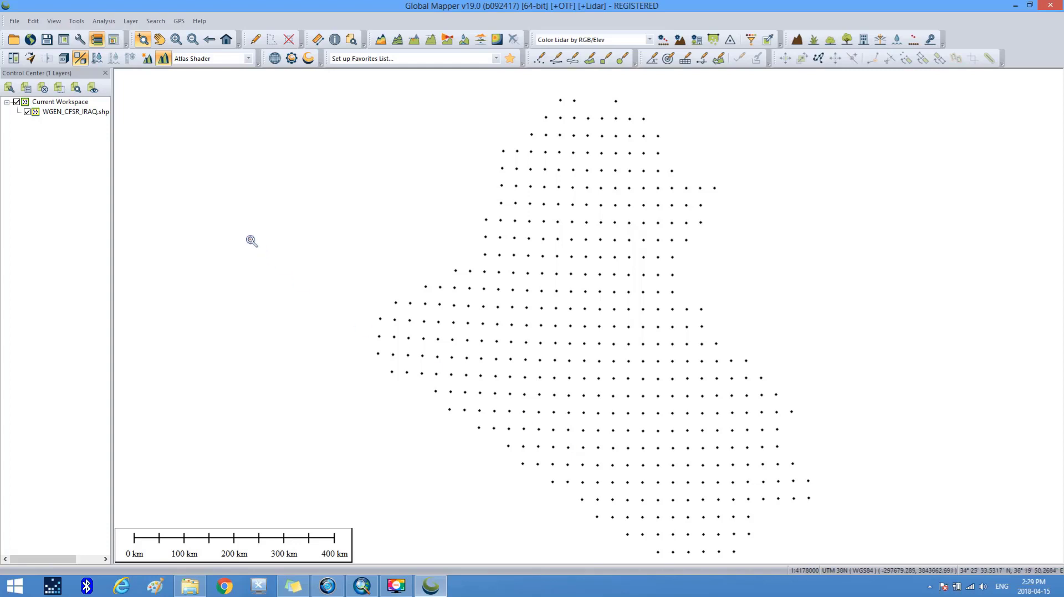
- Start a vector export in Shapefile format with a projection (PRJ) file generated and point export enabled
click(15, 22)
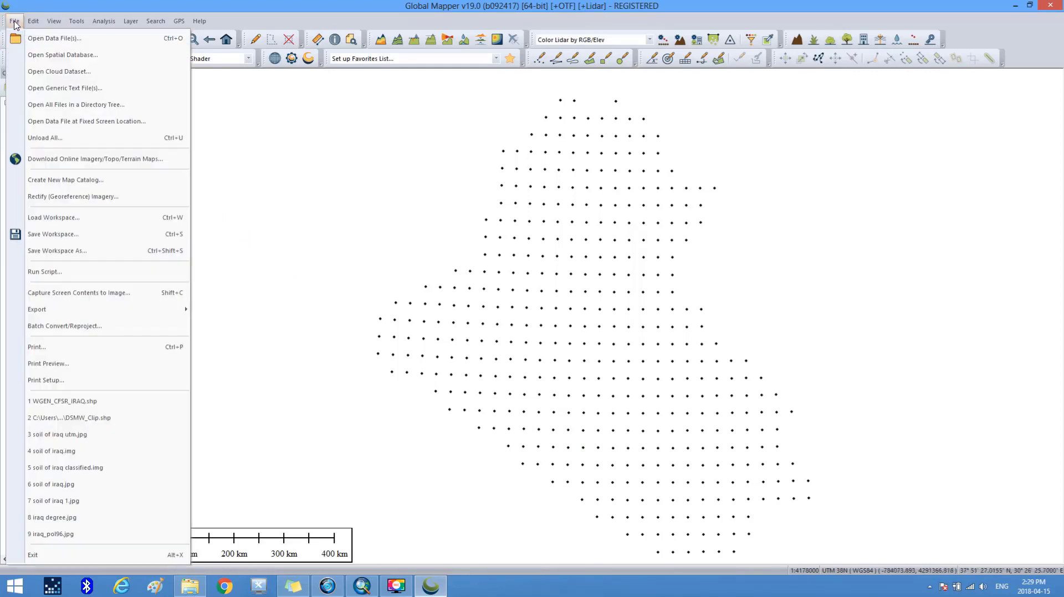
mouse_move(45, 310)
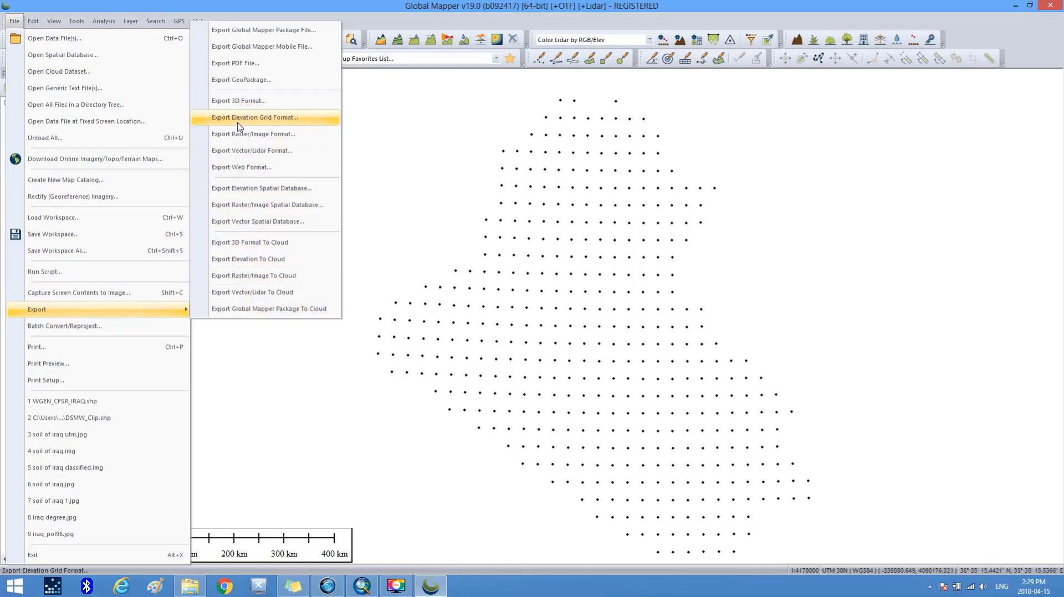
click(240, 157)
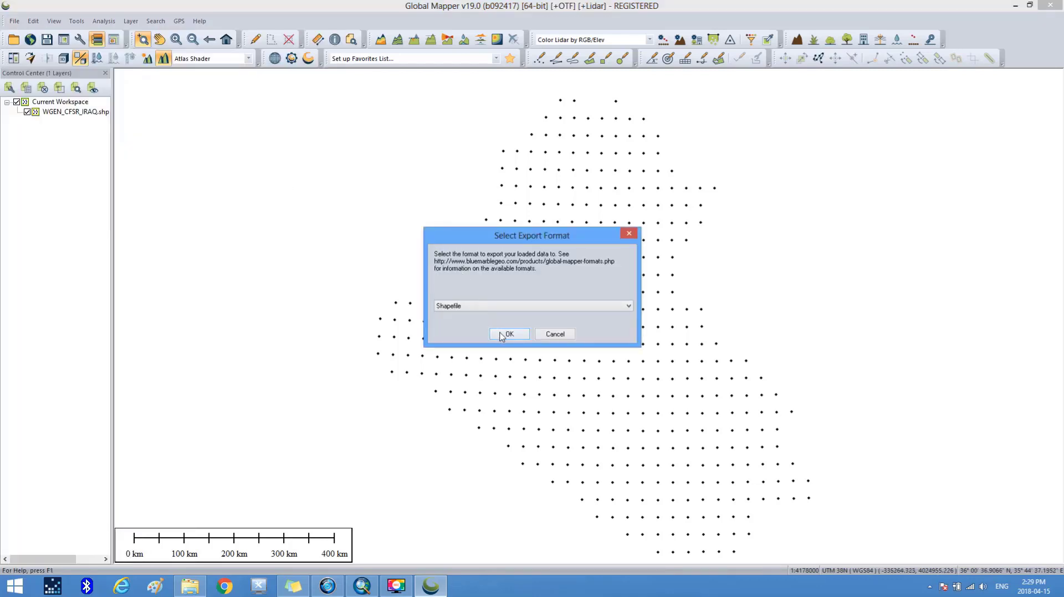
click(502, 334)
click(488, 360)
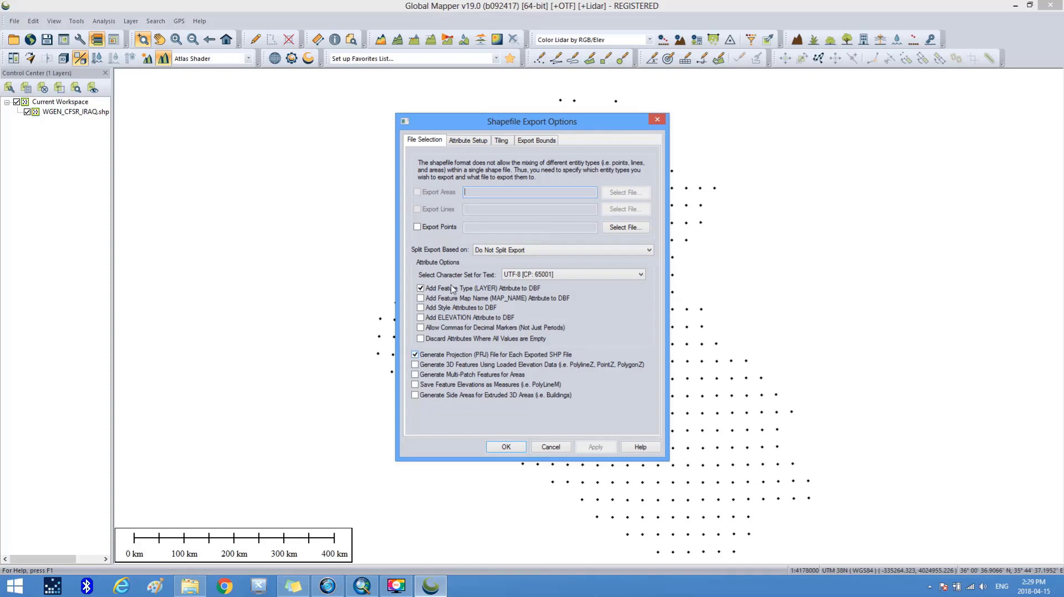
click(417, 228)
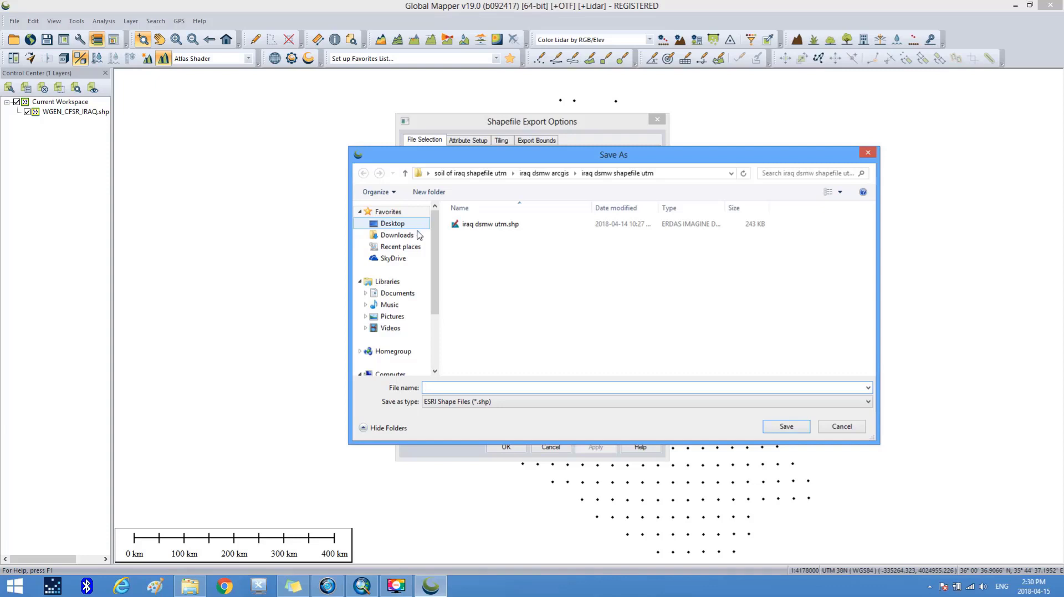
- Reuse the name WGEN_CFSR_IRAQ.shp from the CFSR_IRAQ folder in the desktop's weather folder for the point export file
scroll(432, 262, down, 1)
mouse_move(431, 273)
mouse_down()
mouse_move(433, 304)
mouse_move(425, 261)
mouse_up()
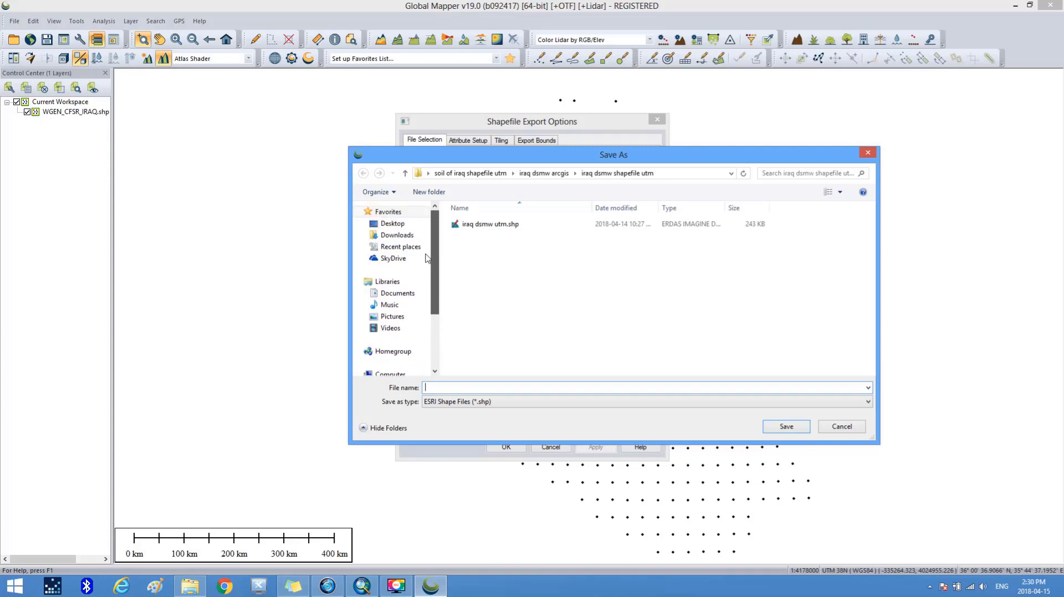
click(405, 224)
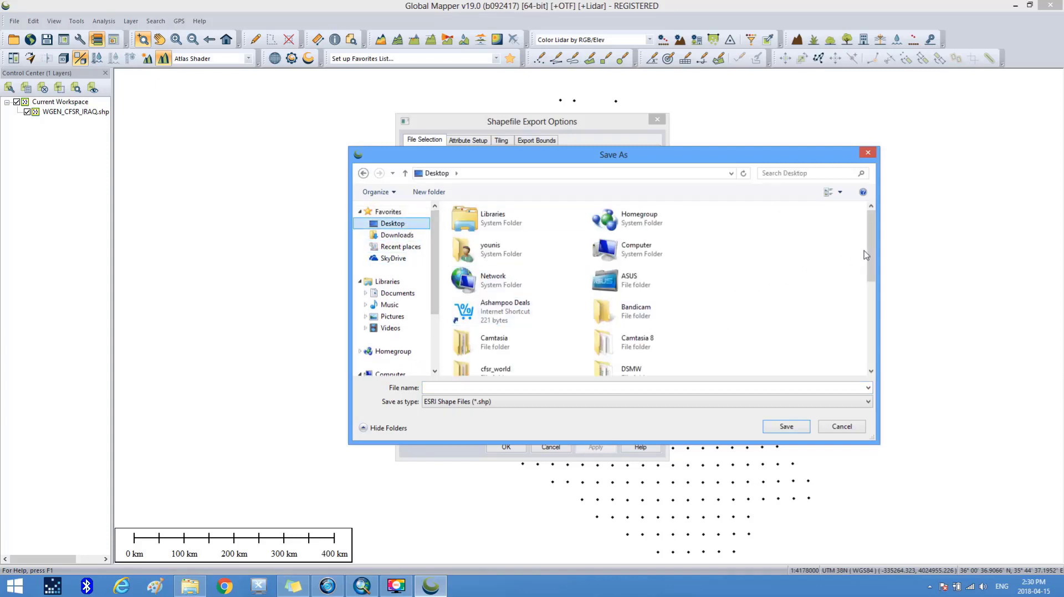
drag(870, 242, 871, 317)
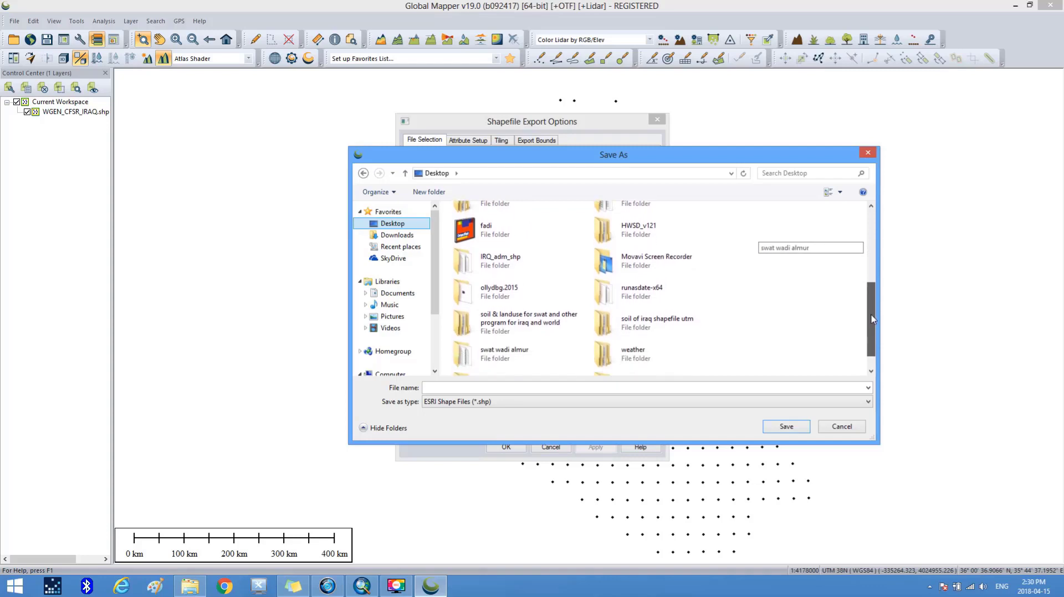
double_click(632, 352)
double_click(481, 225)
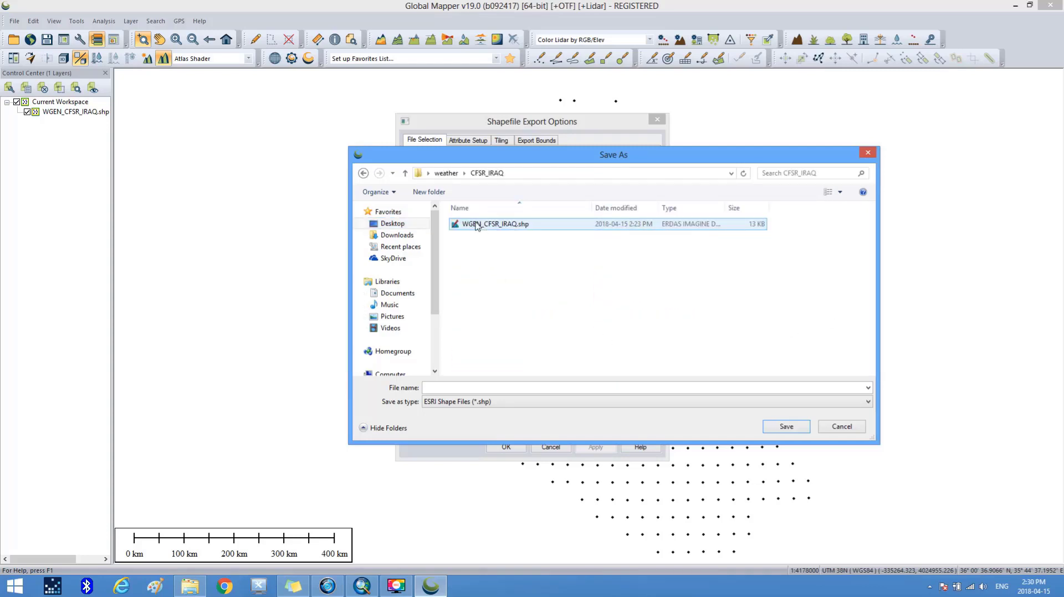
click(477, 225)
- Export the points as WGEN_CFSR_IRAQ.shp into the weather folder's csfr_iraq utm subfolder and close Global Mapper
click(364, 173)
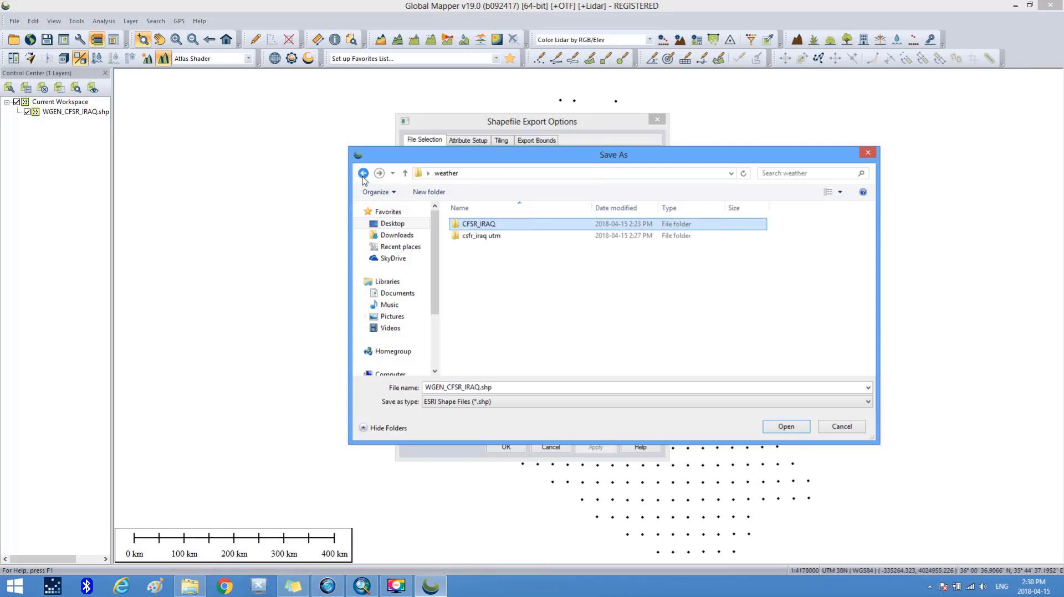
click(495, 243)
double_click(495, 242)
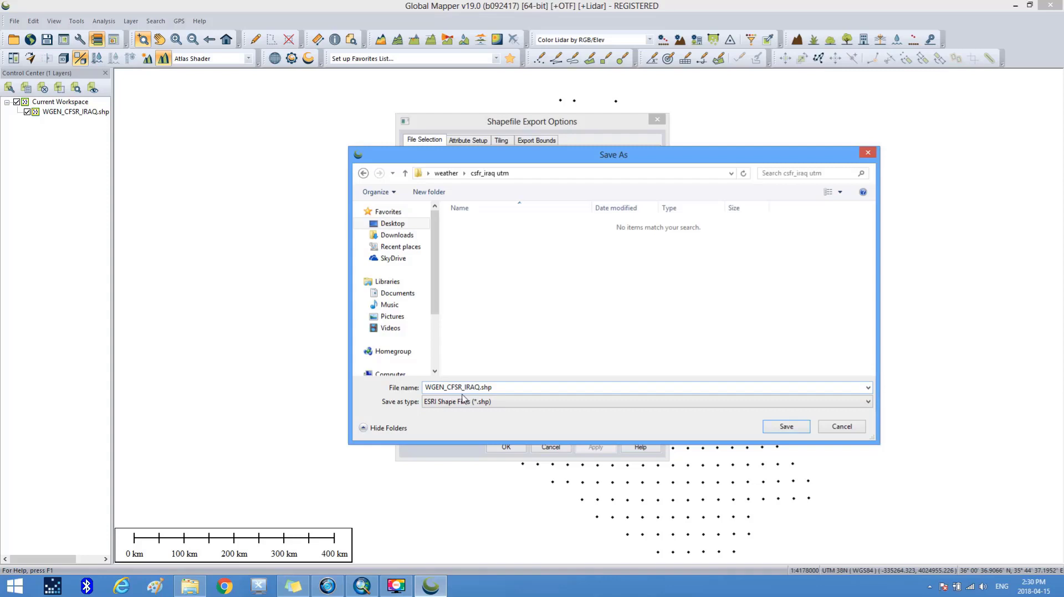
click(785, 428)
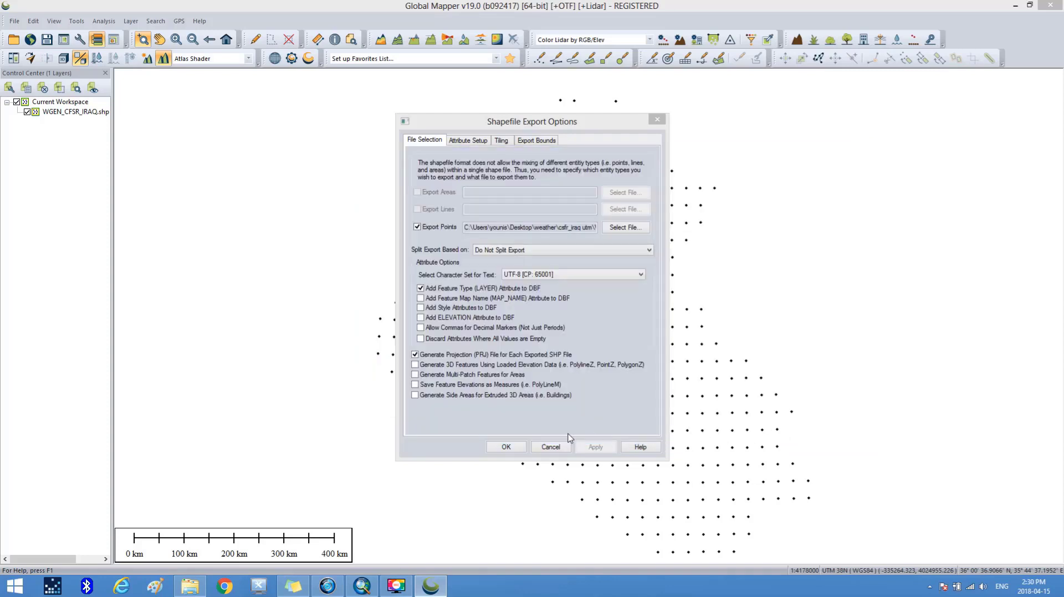
click(513, 452)
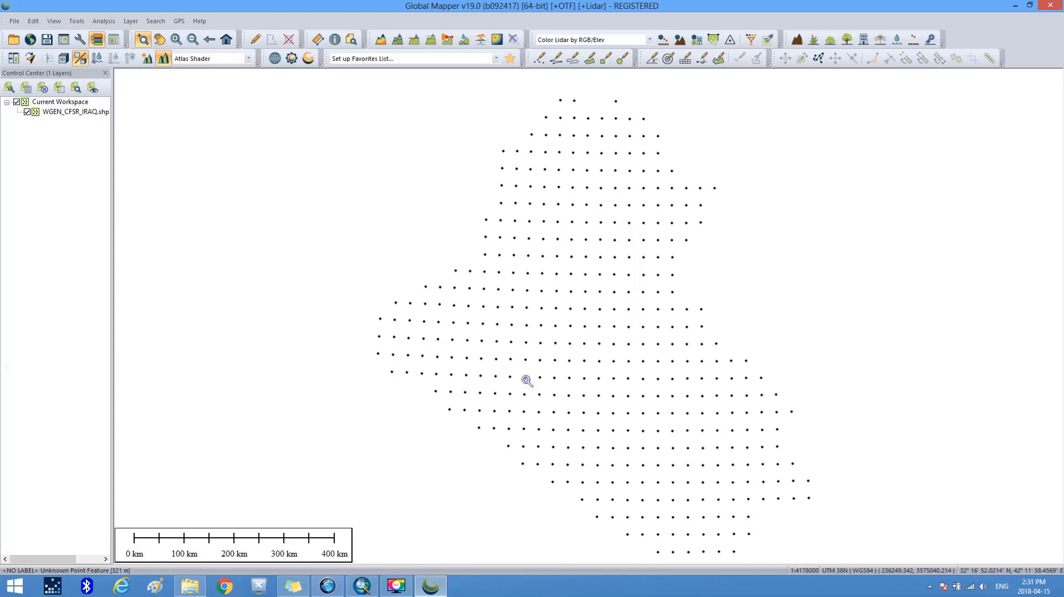
click(1055, 6)
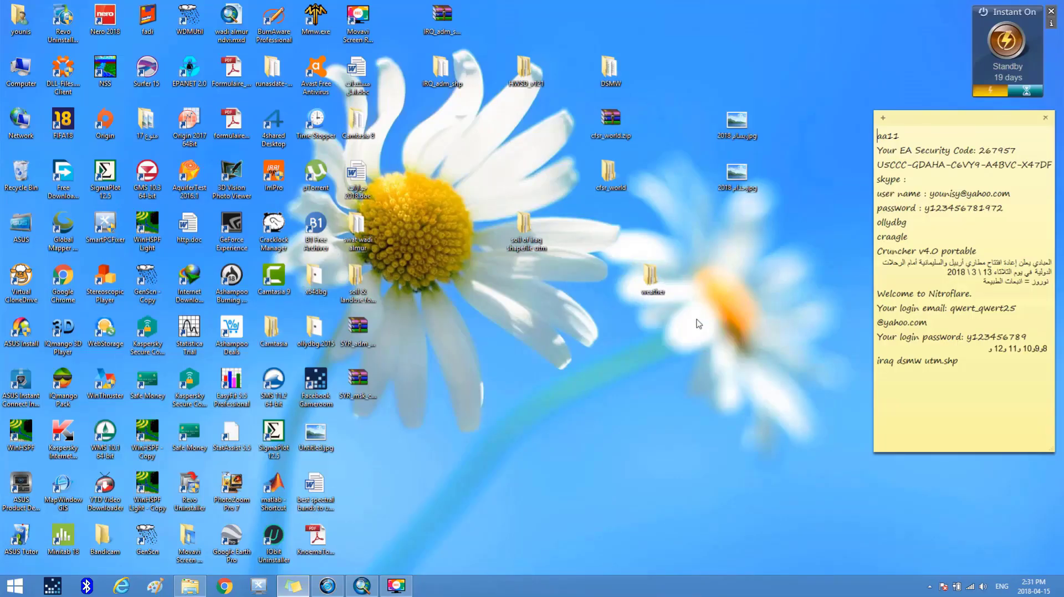
- Check the exported shapefile's files in the csfr_iraq utm folder inside the desktop's weather folder, and close the window
click(652, 282)
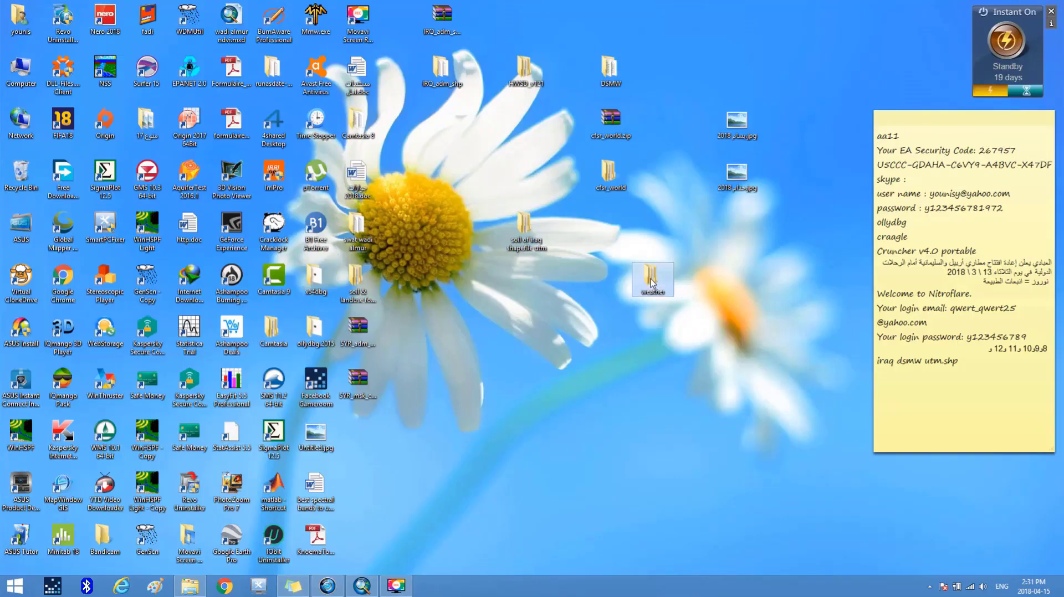
double_click(651, 282)
click(122, 137)
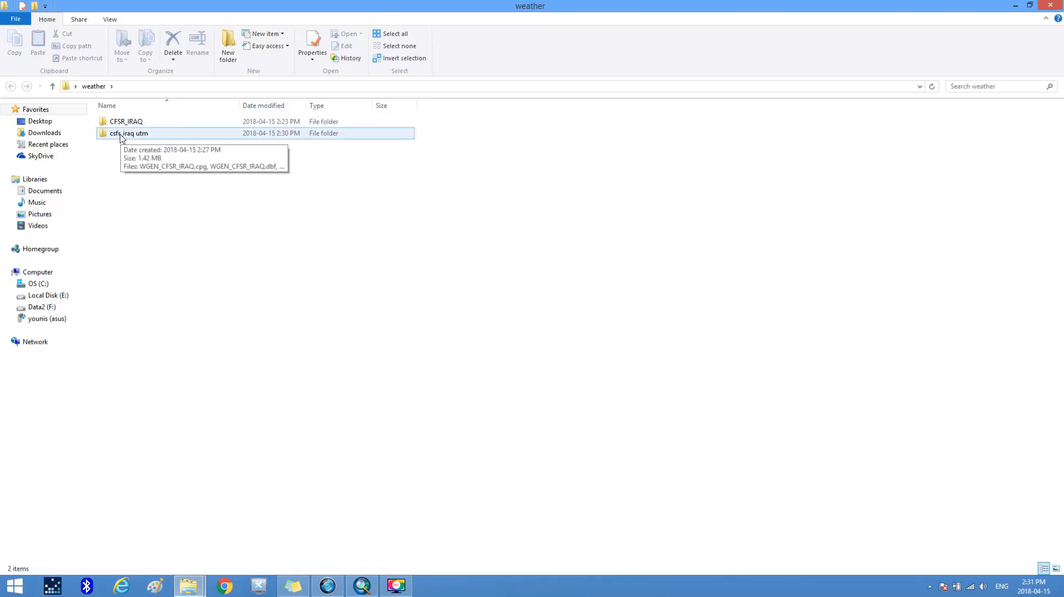
double_click(122, 137)
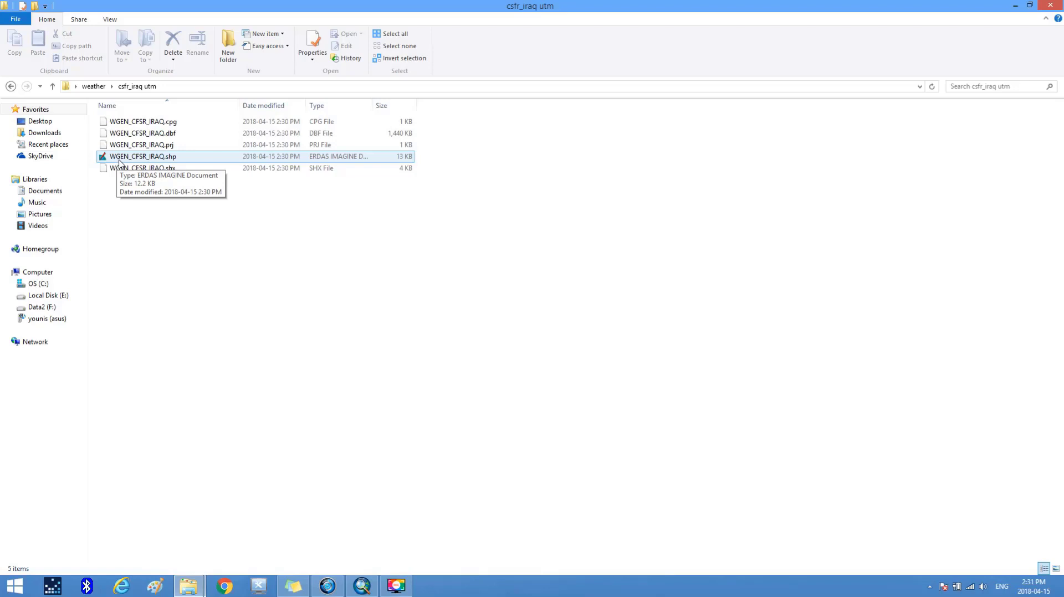
click(119, 161)
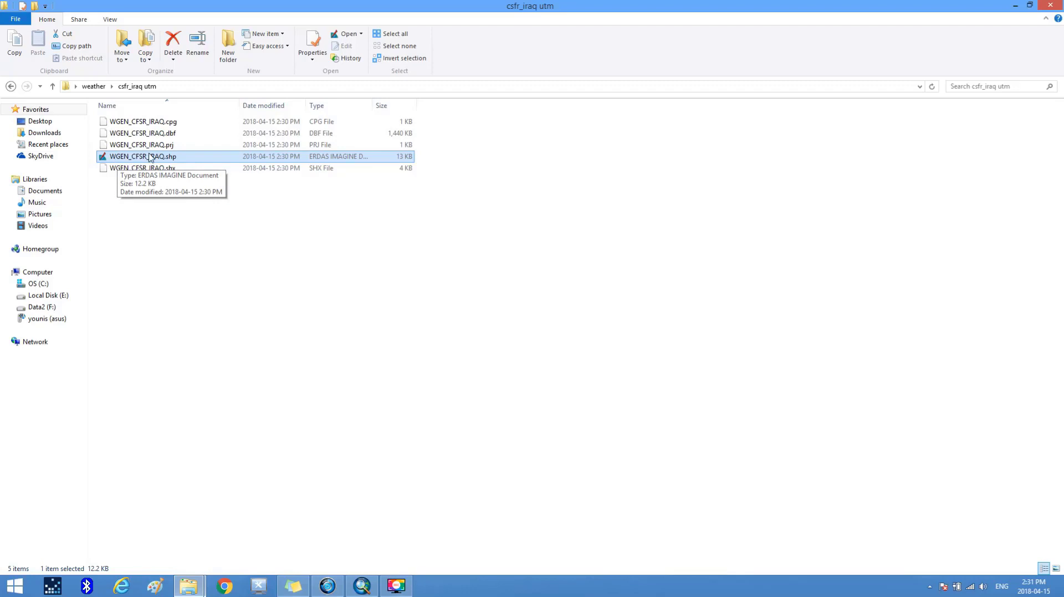
click(190, 238)
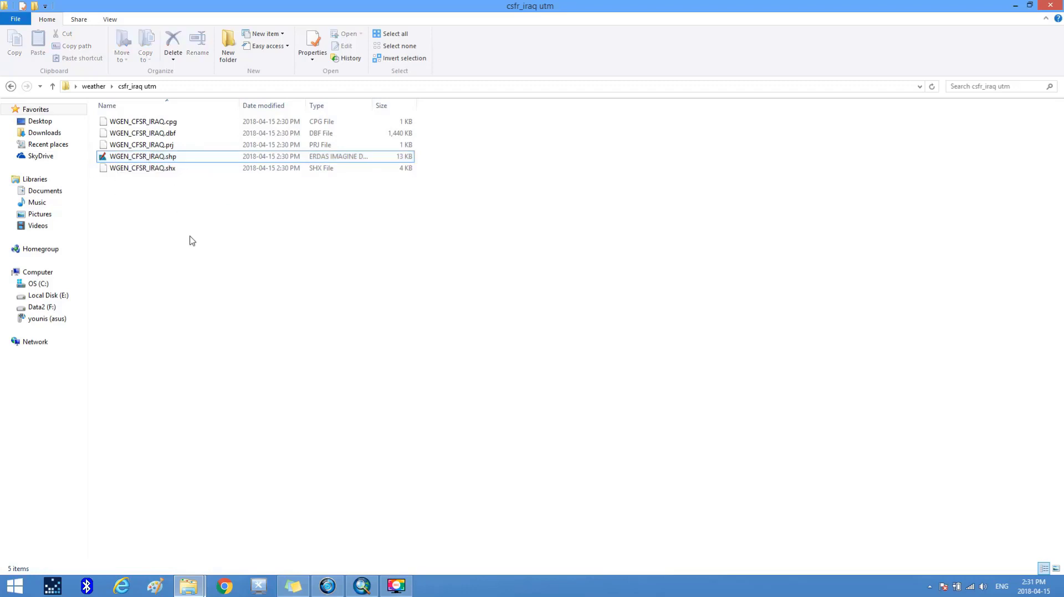
mouse_move(1060, 5)
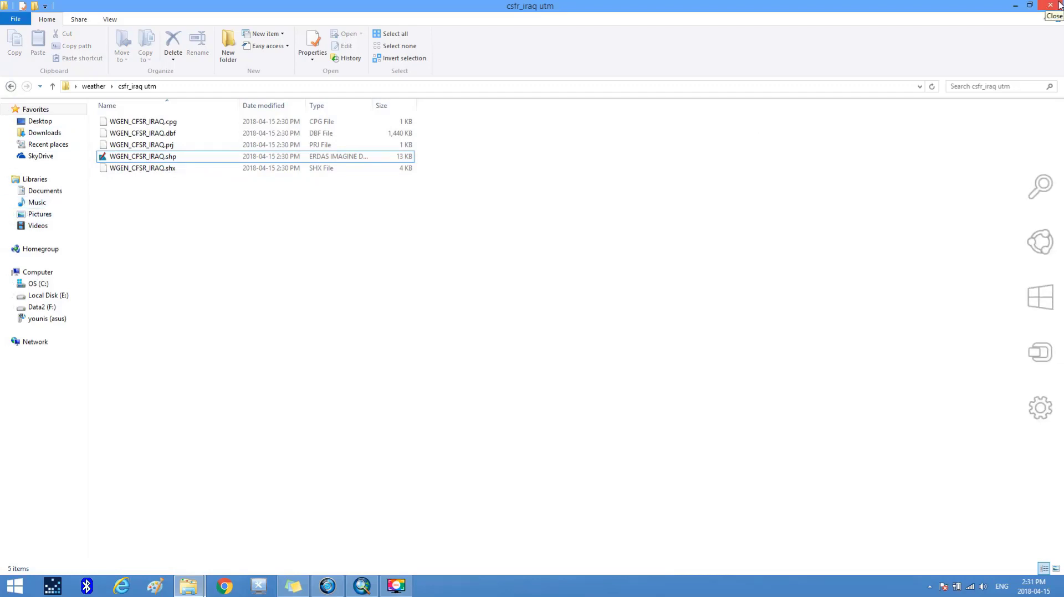
click(1059, 6)
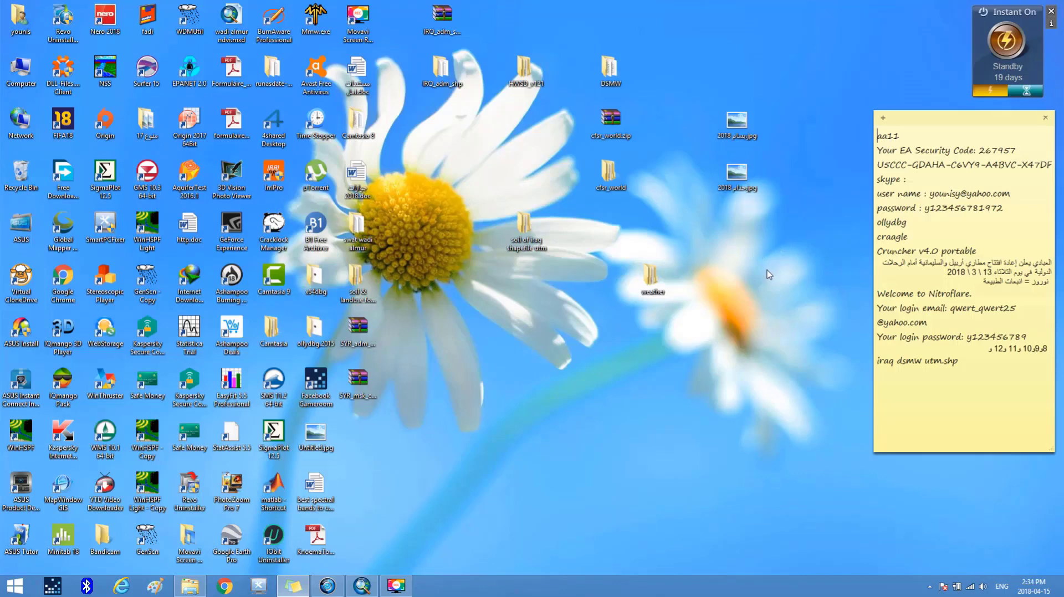
- Create a new folder named table_utm inside the desktop's weather folder
double_click(651, 282)
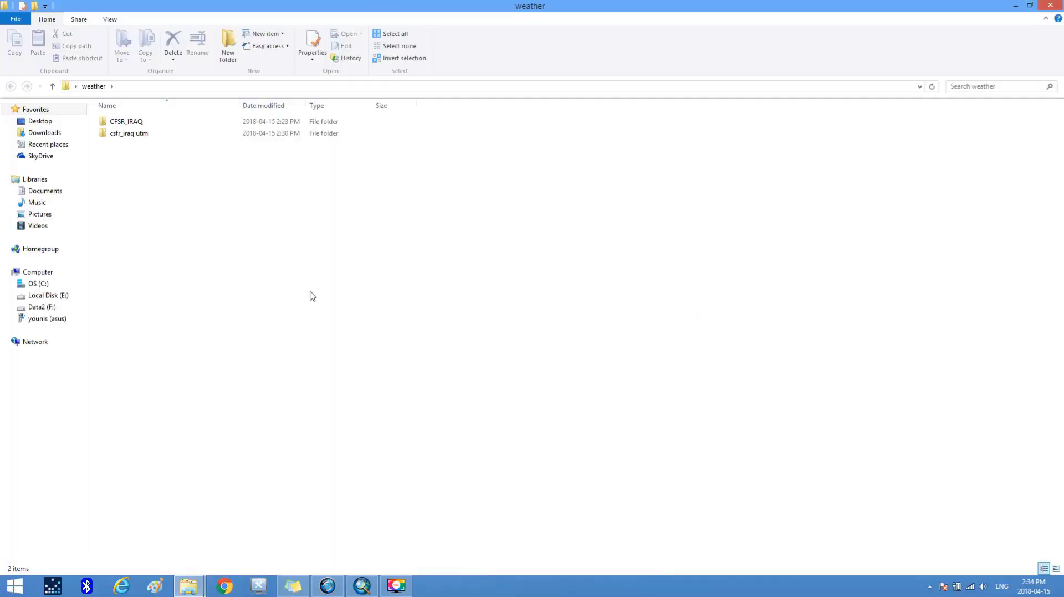
right_click(152, 206)
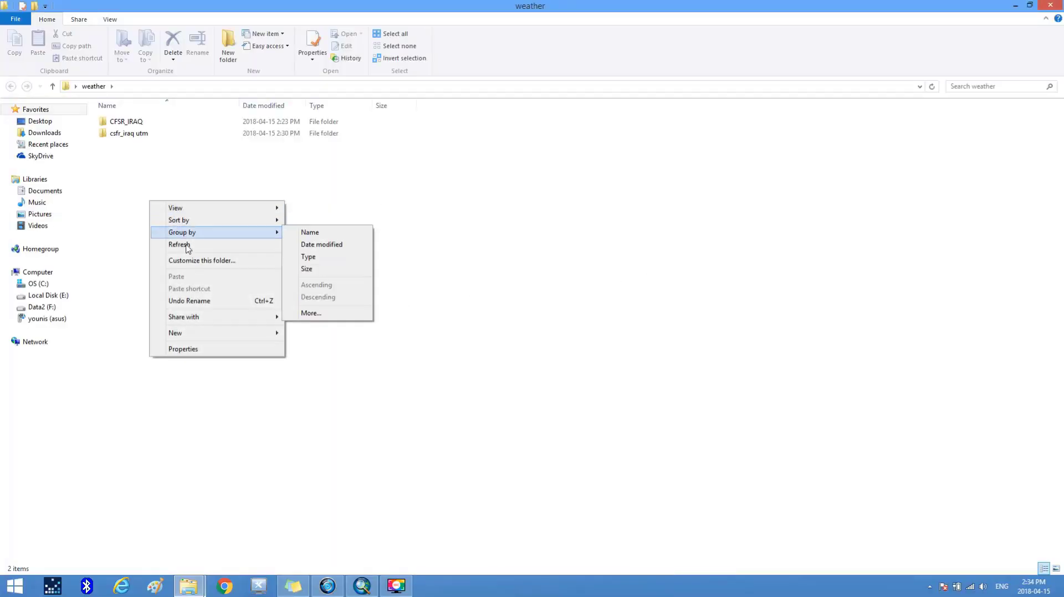
mouse_move(204, 333)
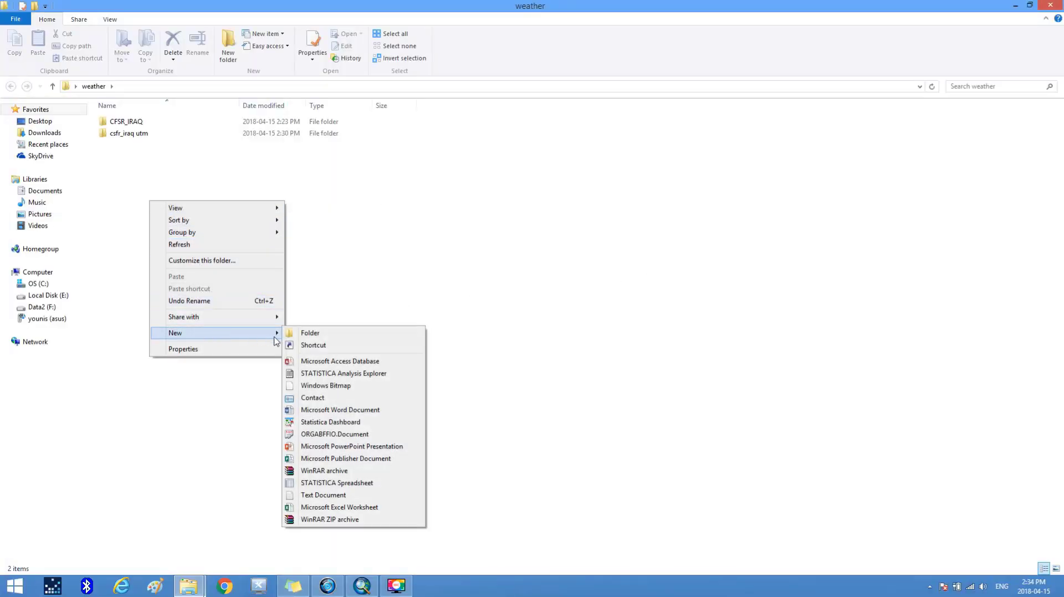
click(307, 334)
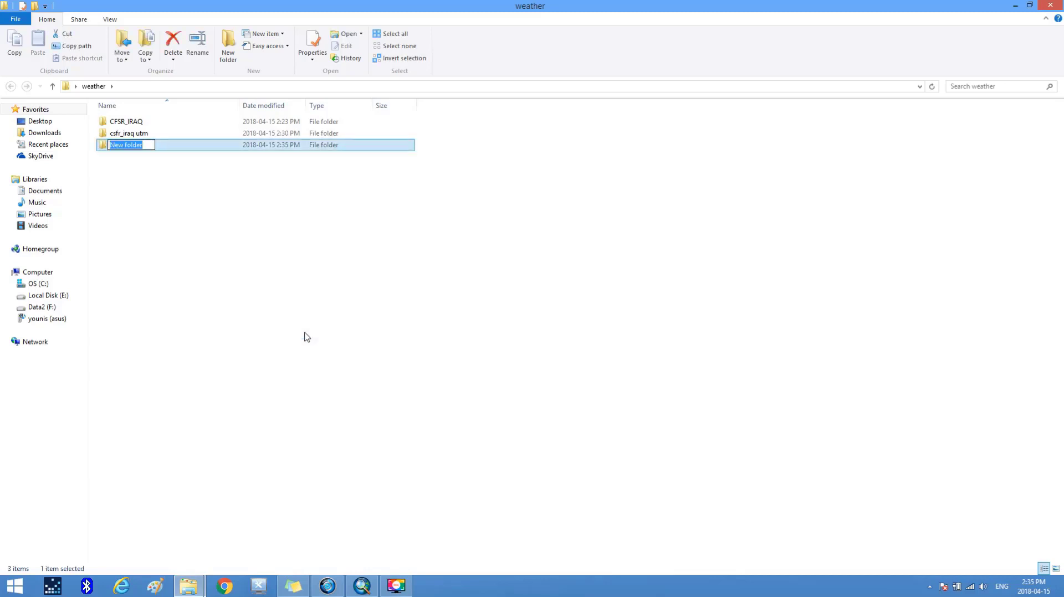
text(table_utm)
click(161, 199)
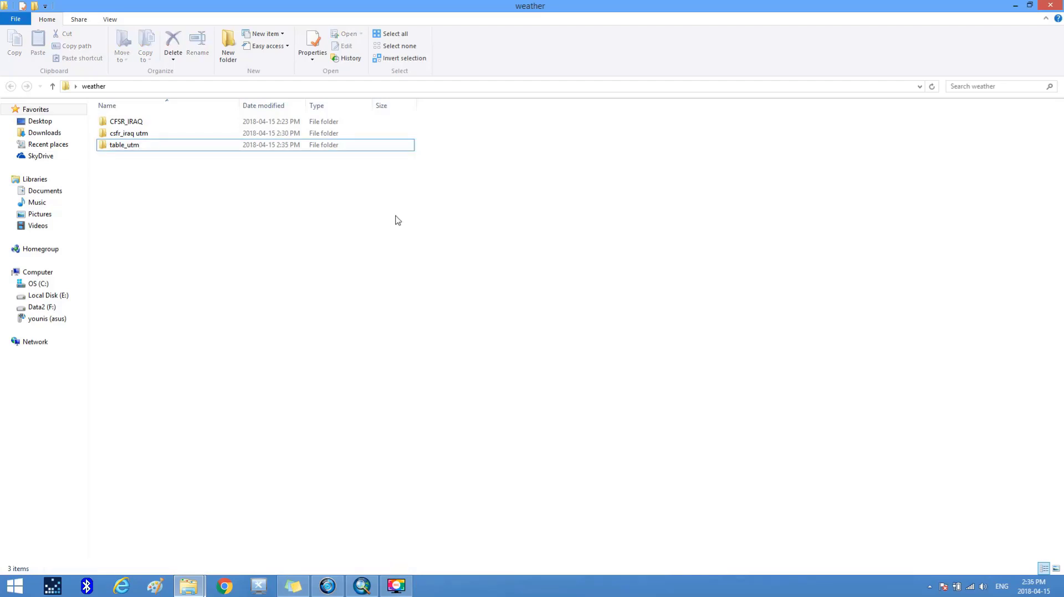
- Create another folder named table_geodatbase inside the weather folder and close the window
right_click(287, 231)
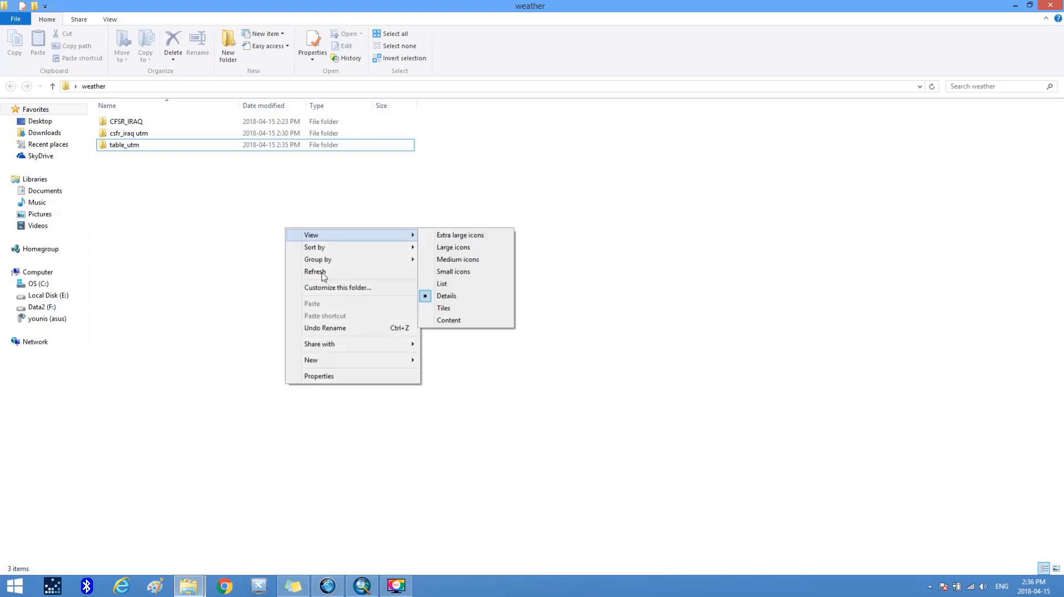
mouse_move(350, 361)
click(427, 361)
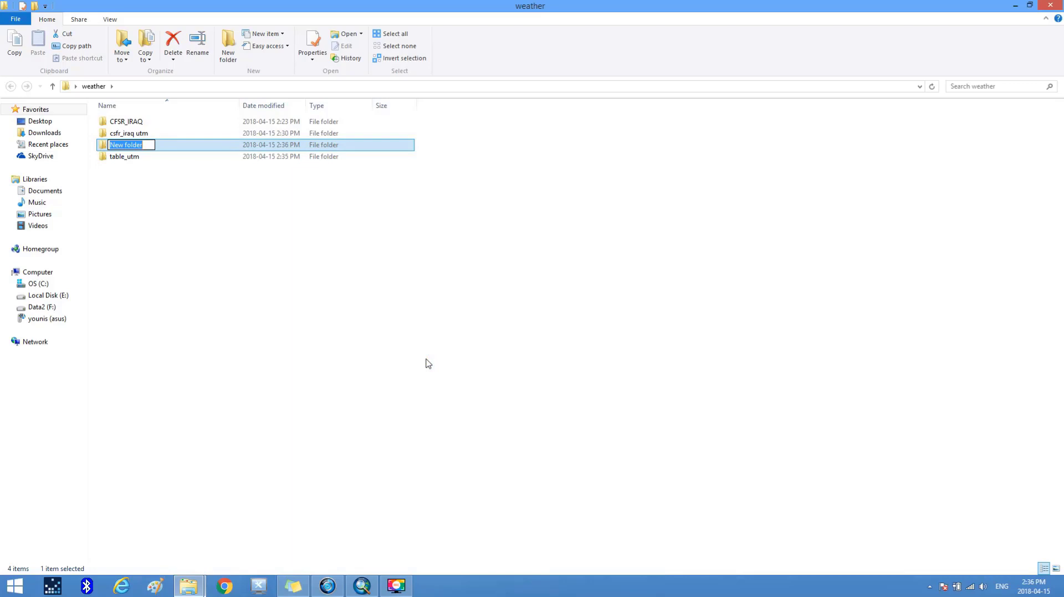
text(table_geodatbase)
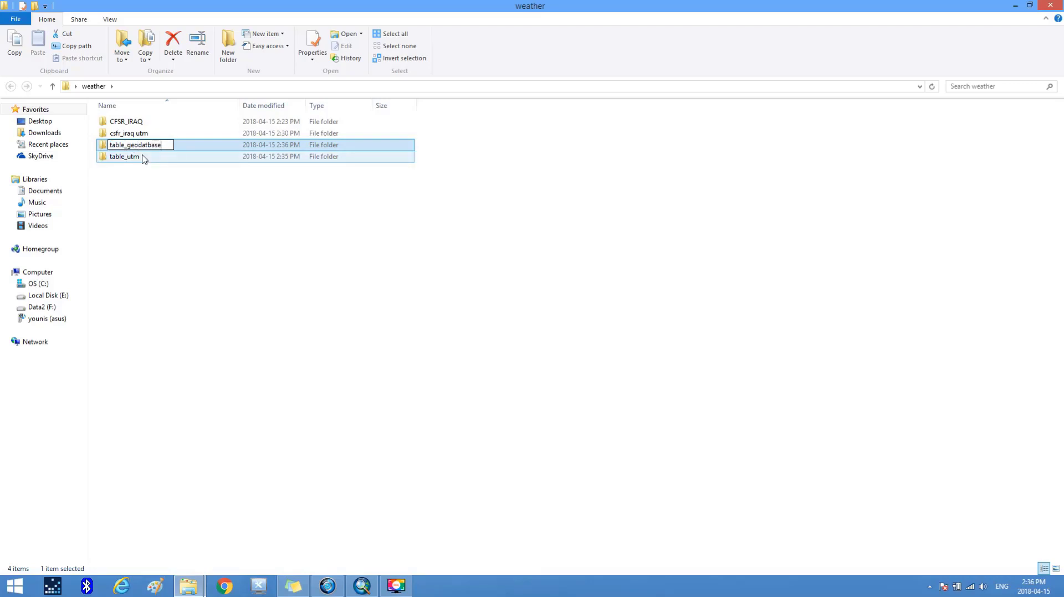
click(253, 267)
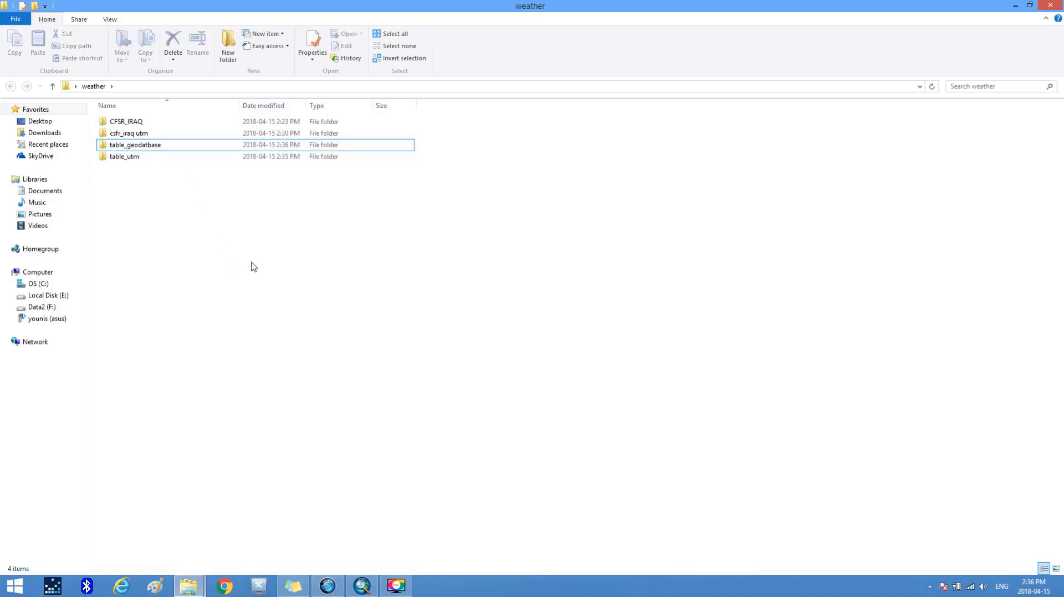
click(1052, 6)
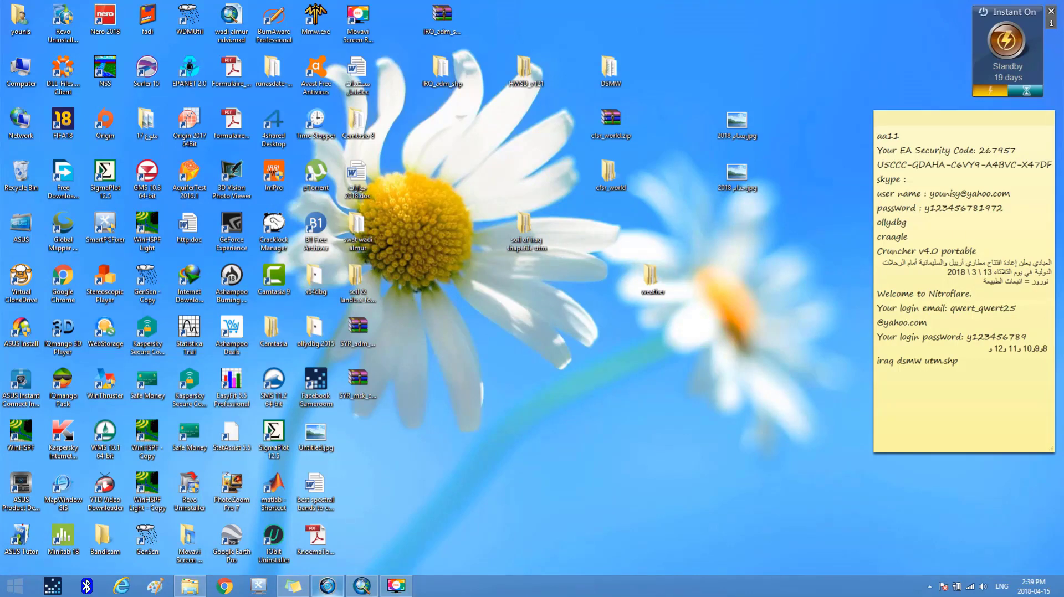
- Switch to ArcMap and remove the WGEN_CFSR_World point layer, the WGEN_CFSR_World table and the WGEN_CFSR_IRAQ layer from the map
mouse_move(362, 586)
click(296, 511)
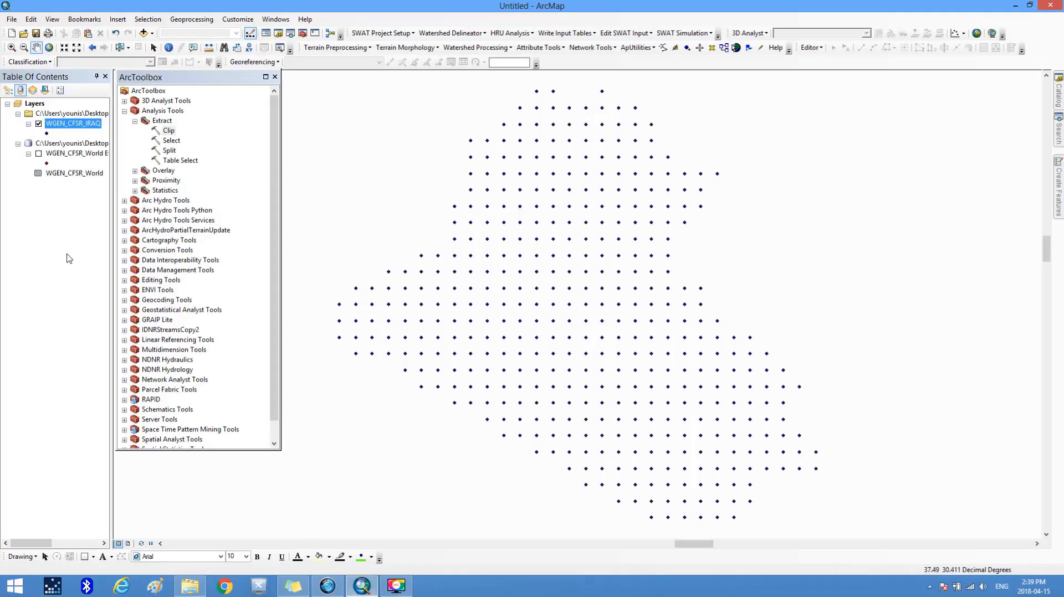
right_click(61, 155)
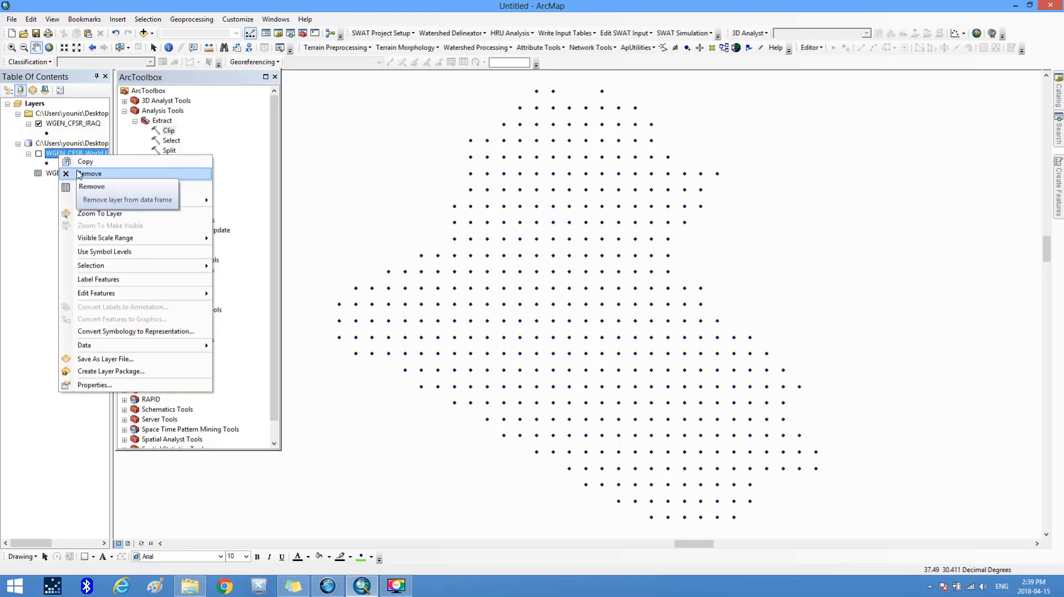
click(77, 173)
right_click(60, 157)
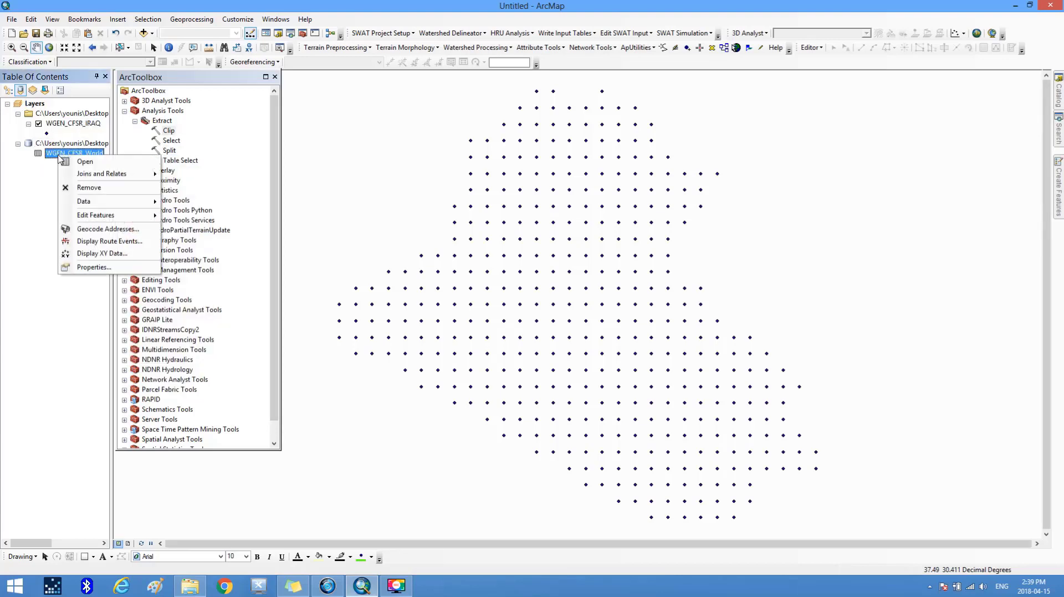
click(84, 189)
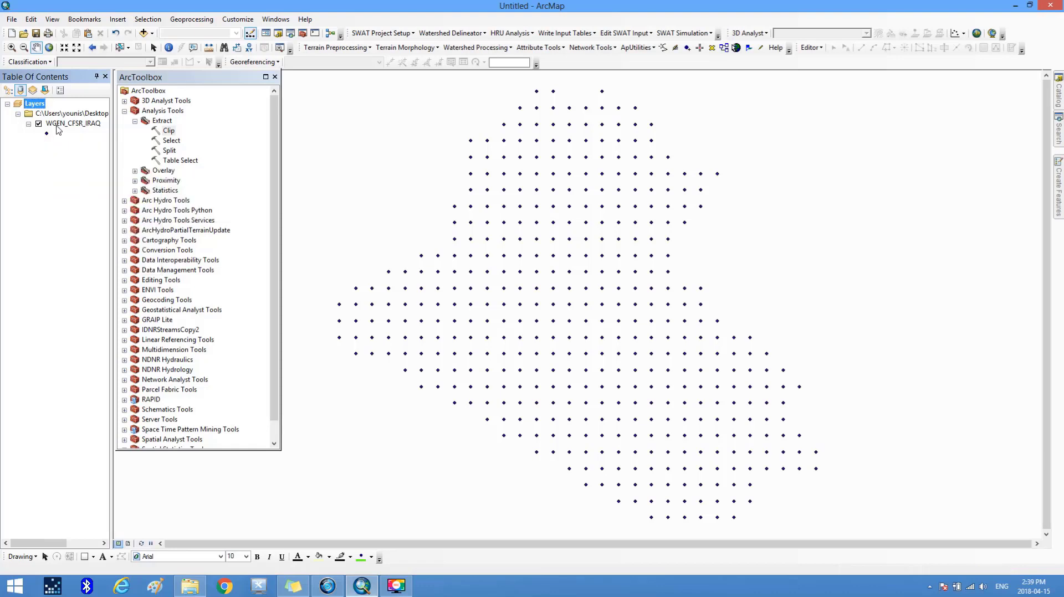
right_click(58, 124)
click(74, 143)
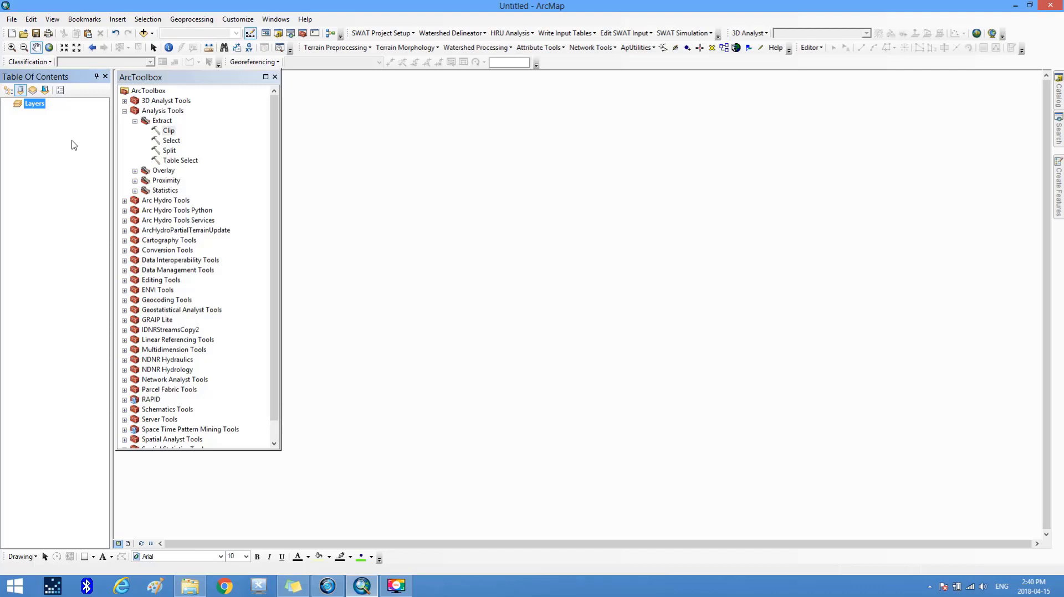
- Add WGEN_CFSR_IRAQ.shp to the map from the csfr_iraq utm folder inside the desktop's weather folder
click(143, 34)
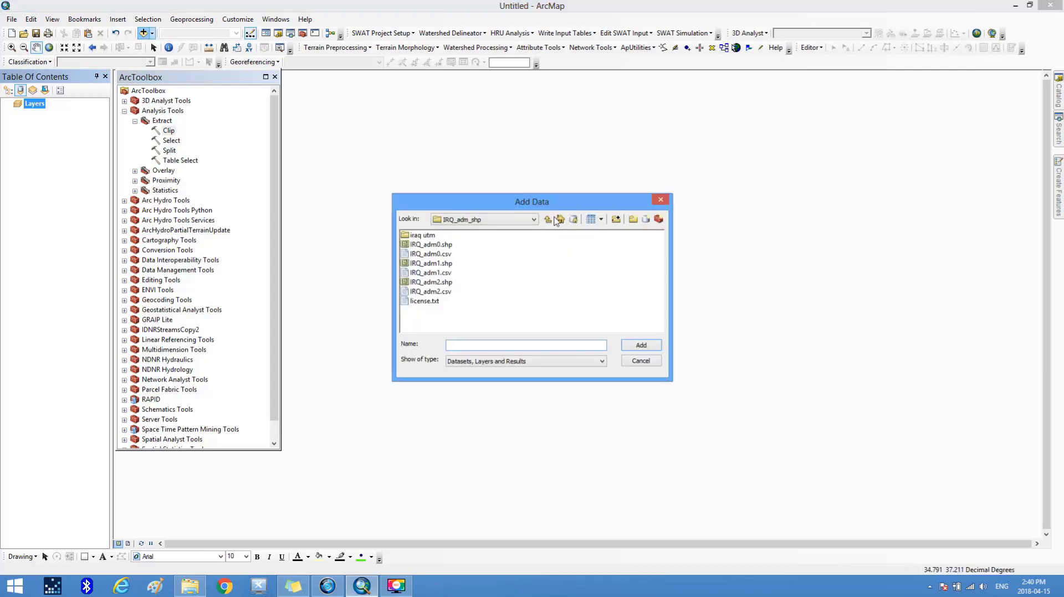
click(551, 219)
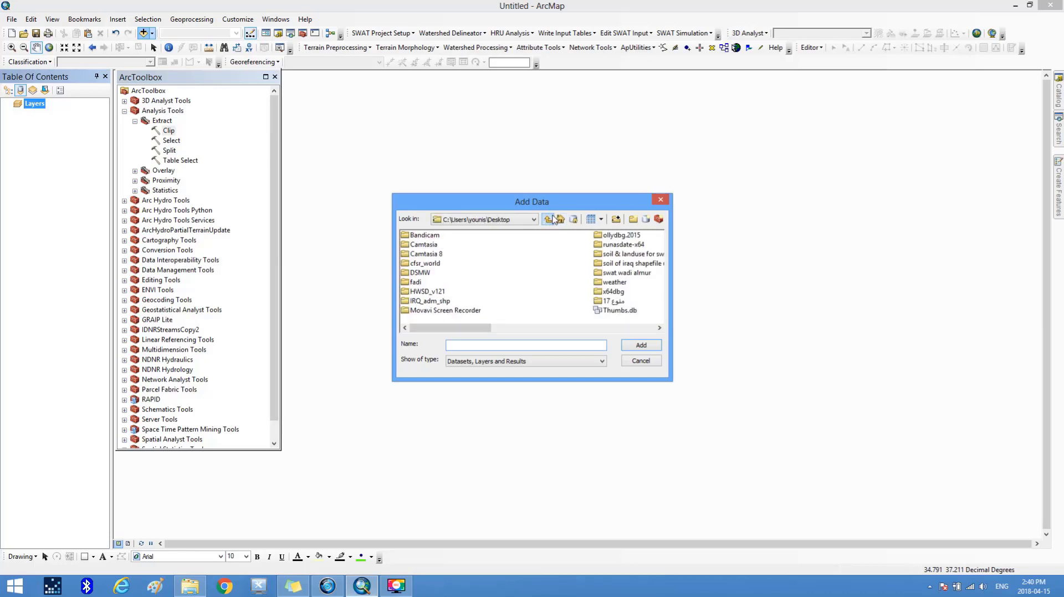
double_click(612, 283)
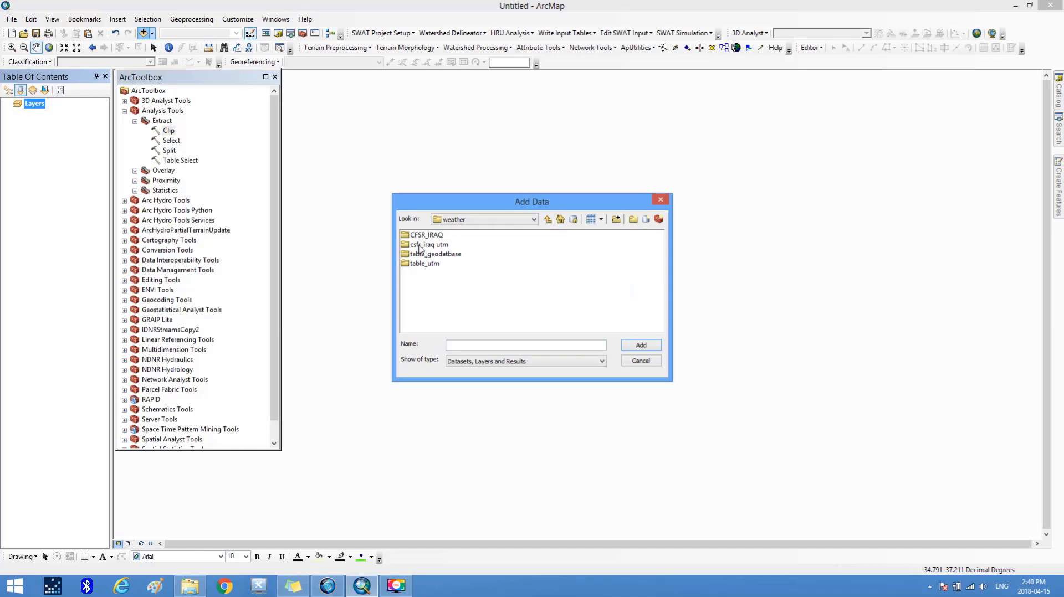
click(423, 249)
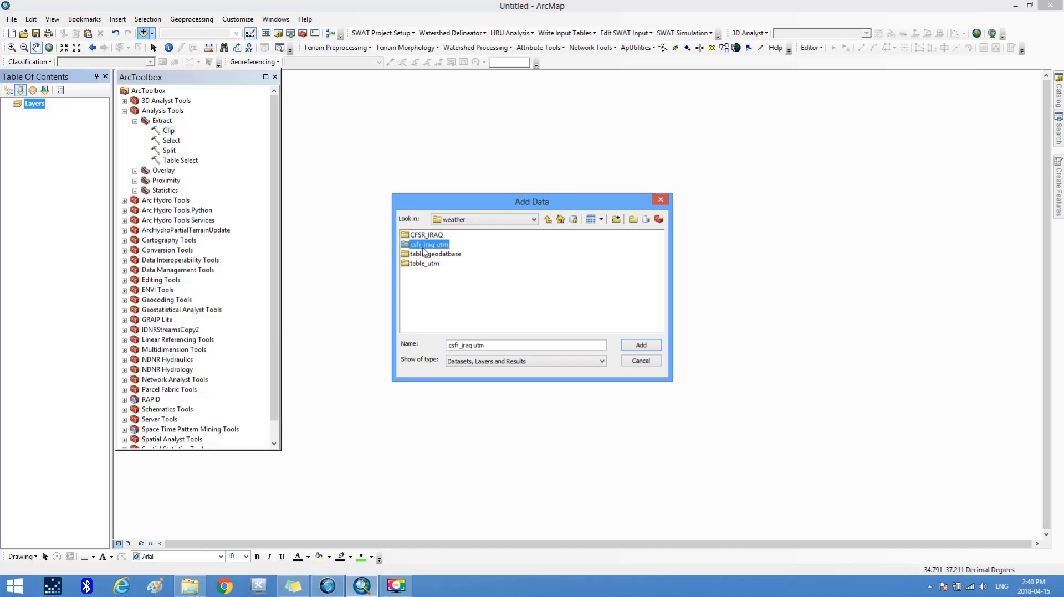
double_click(424, 248)
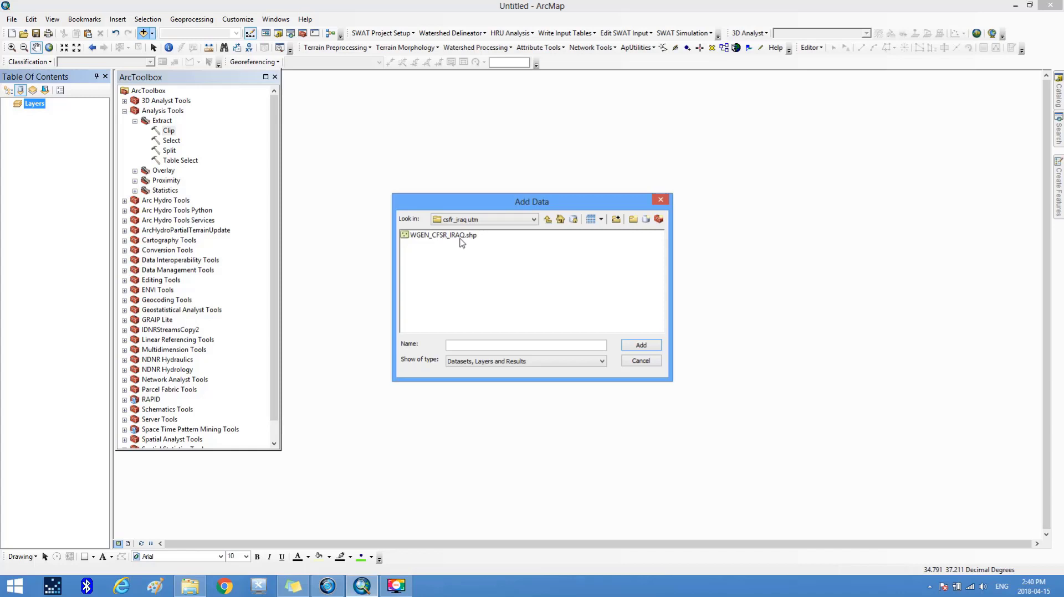
click(461, 240)
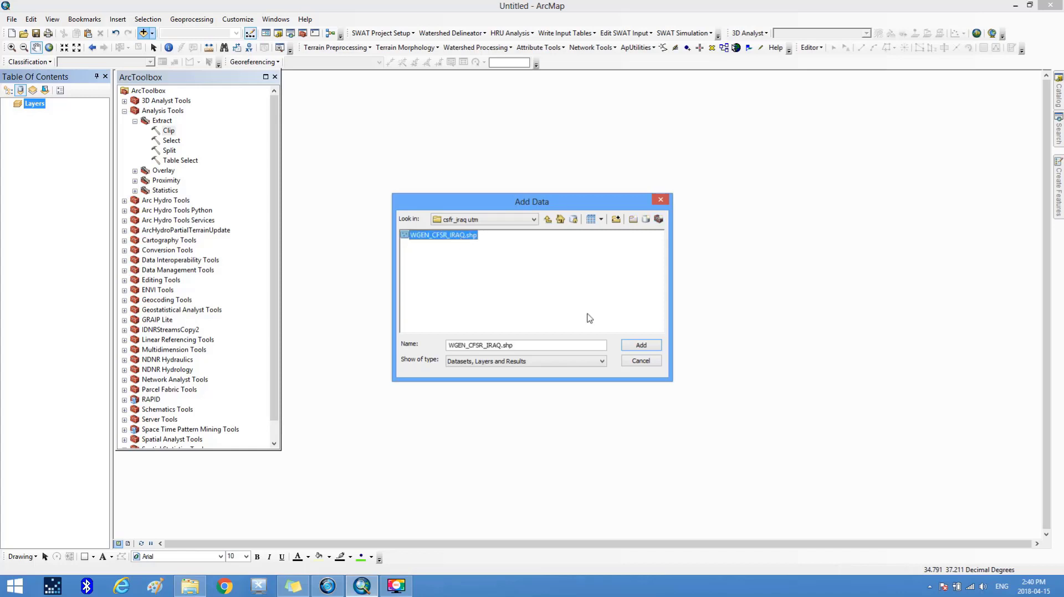
click(628, 348)
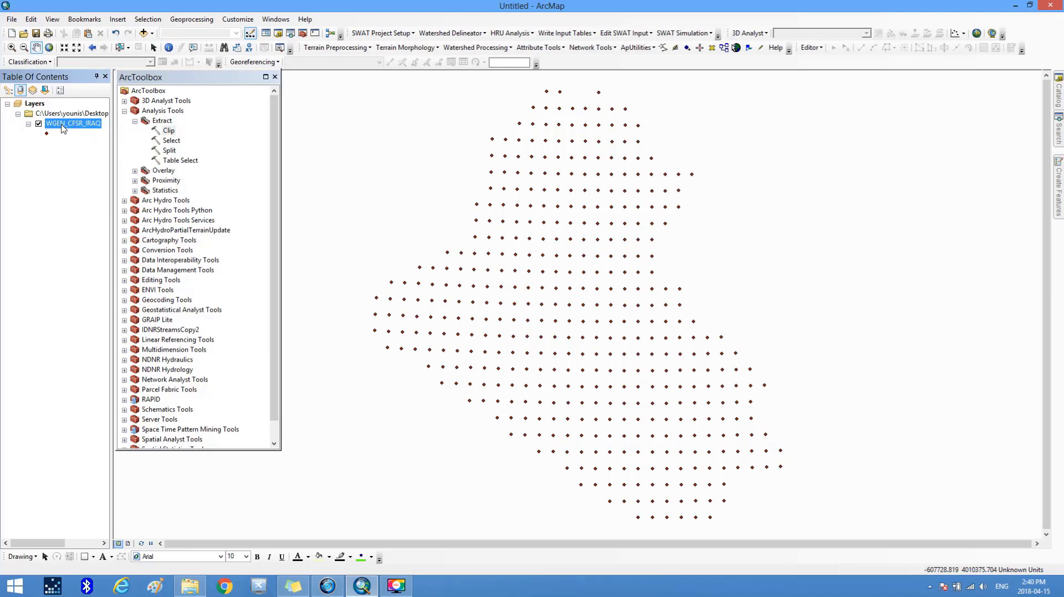
- Open the WGEN_CFSR_IRAQ attribute table and examine its WLATITUDE and WLONGITUDE fields
right_click(76, 130)
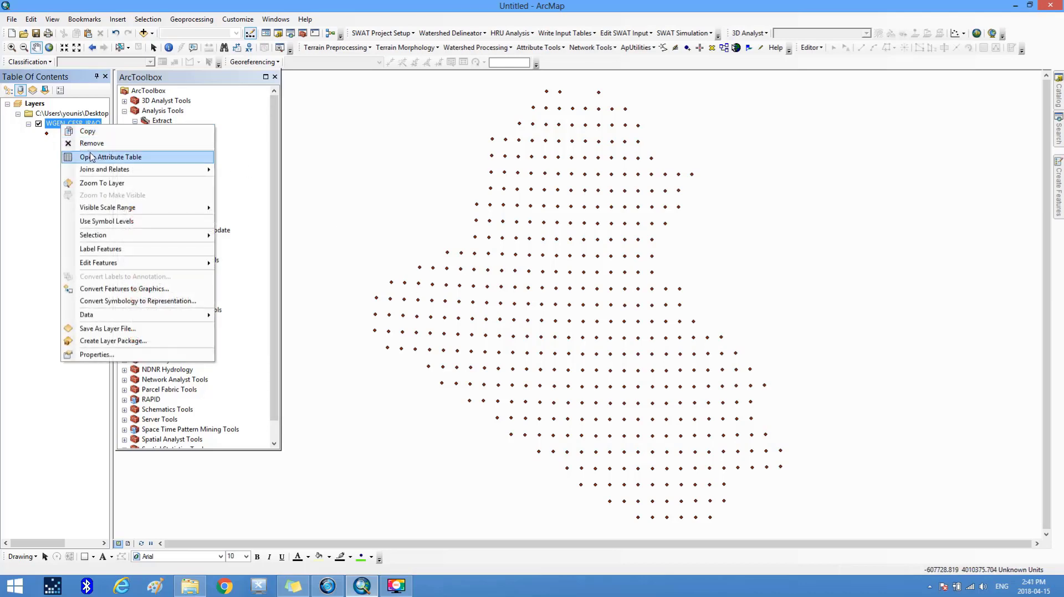
click(94, 157)
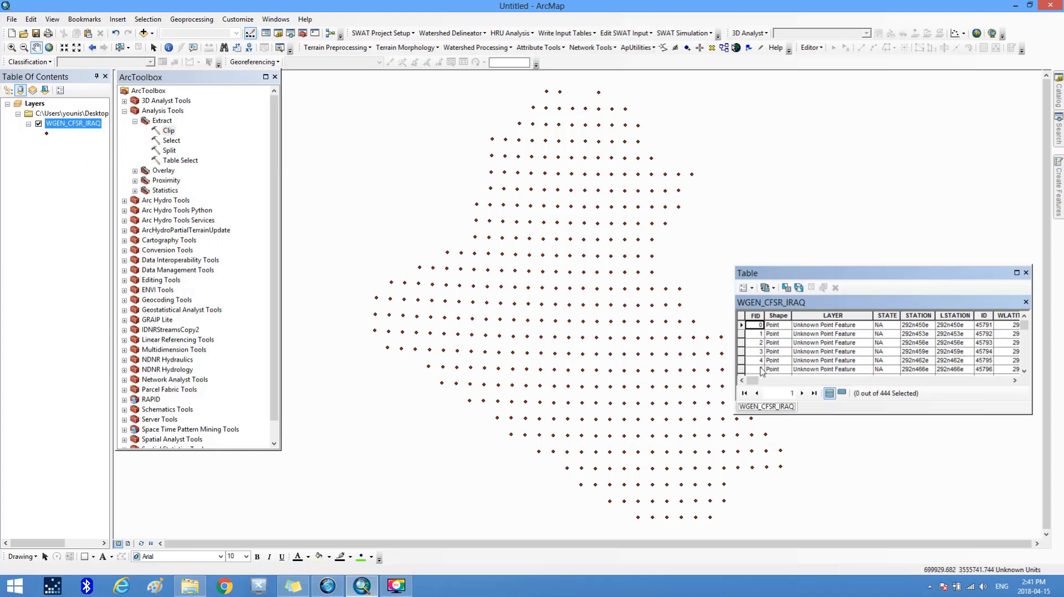
click(1015, 381)
click(1015, 381)
click(1015, 381)
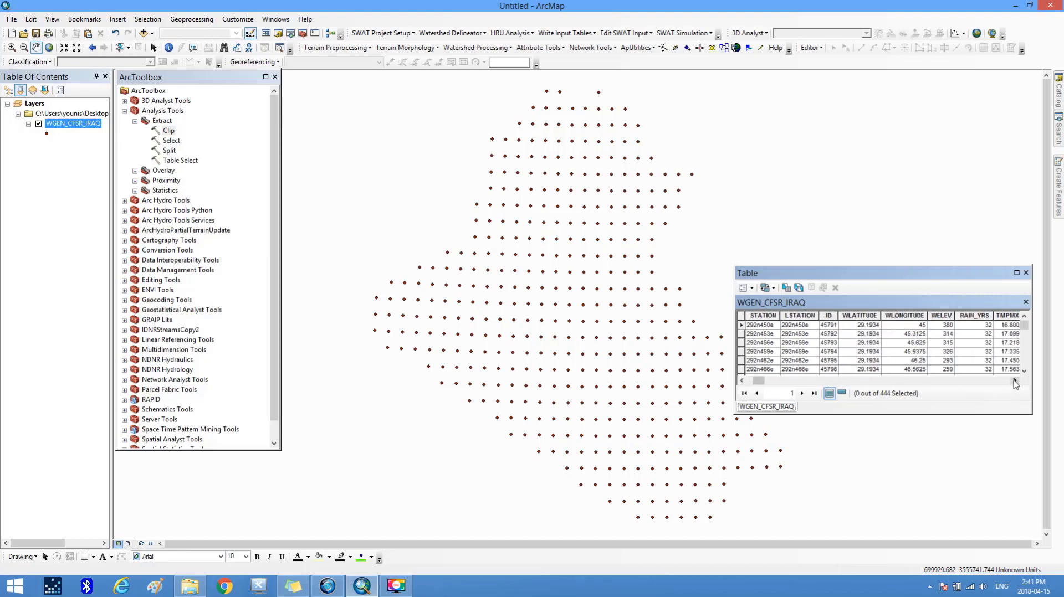
click(1015, 381)
click(1015, 381)
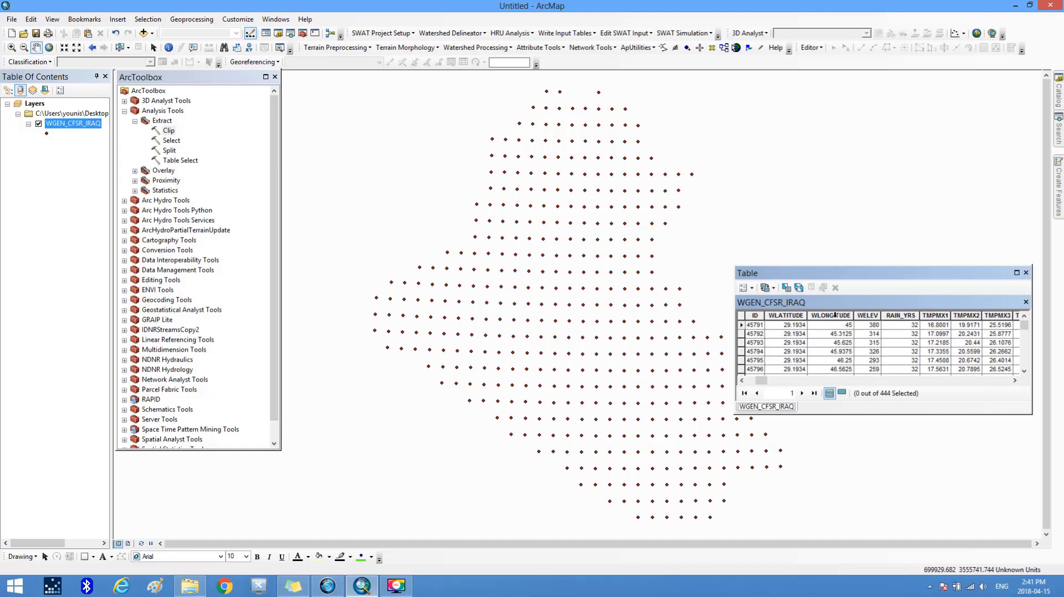
click(835, 314)
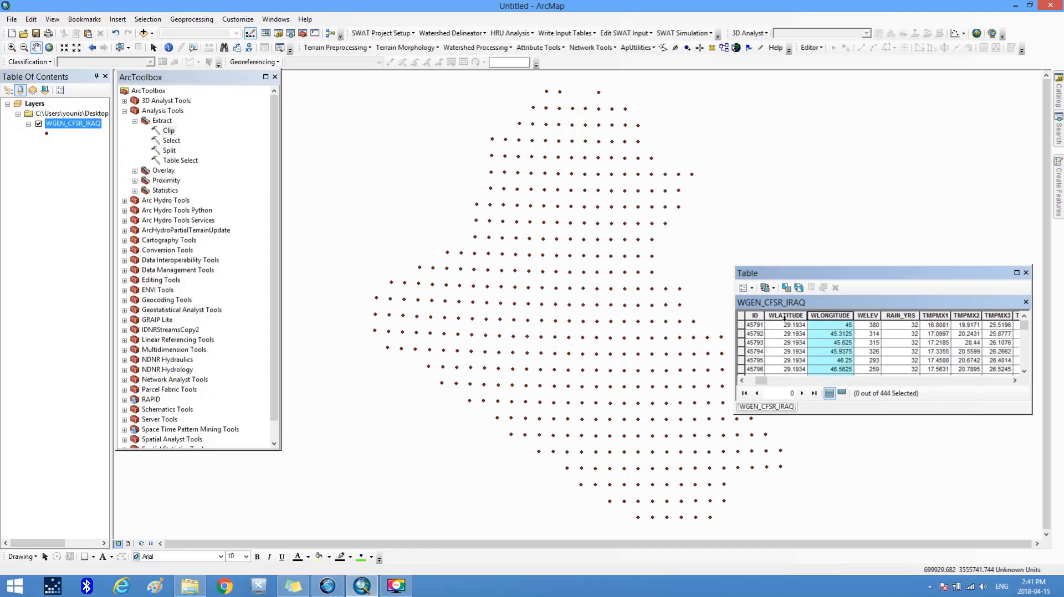
click(792, 314)
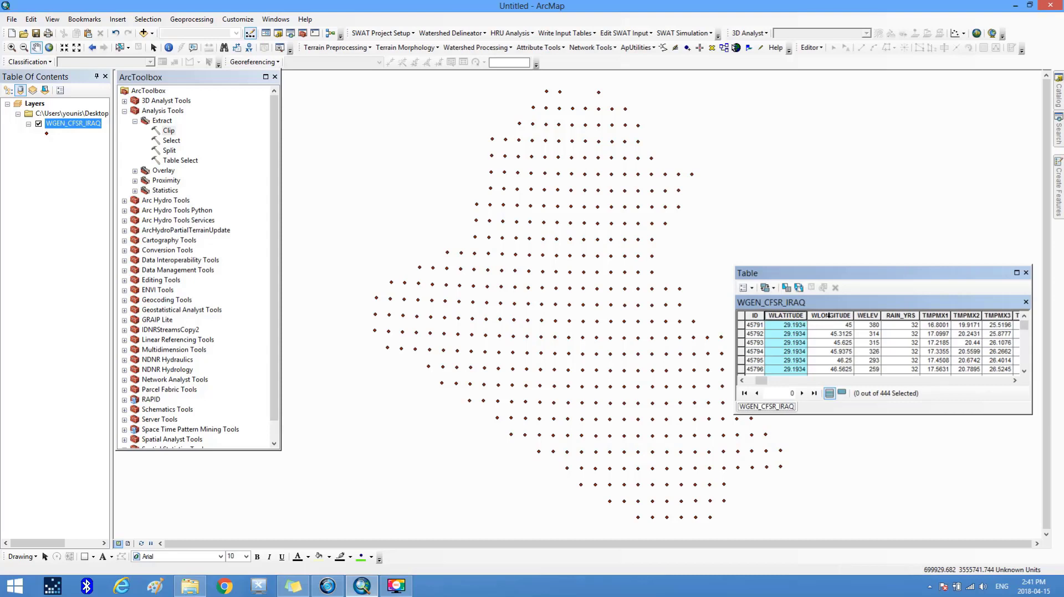
click(831, 326)
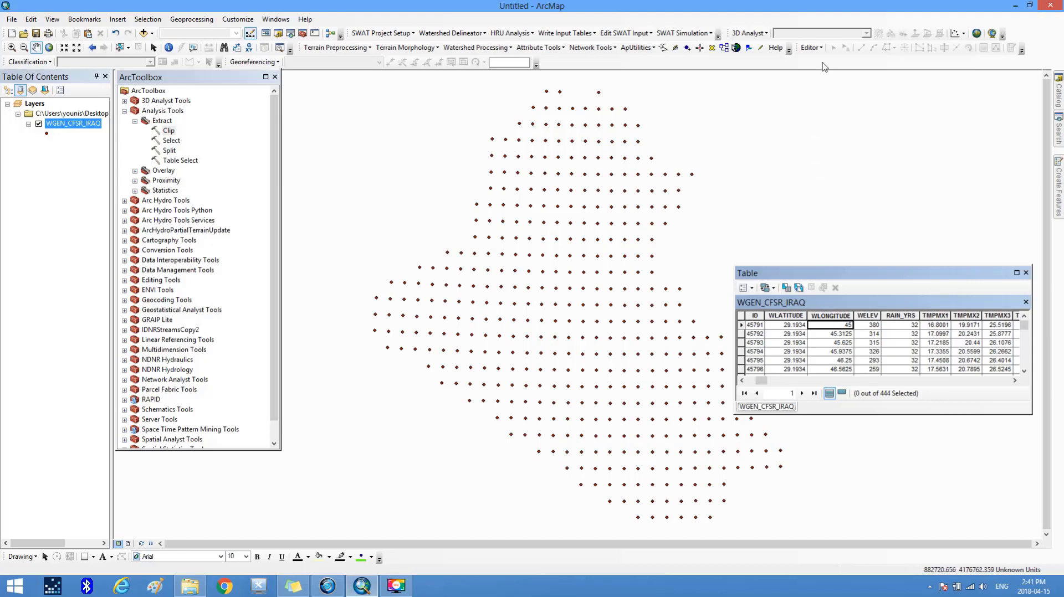
- Start an edit session on the WGEN_CFSR_IRAQ layer, continuing past the spatial reference warning
click(812, 48)
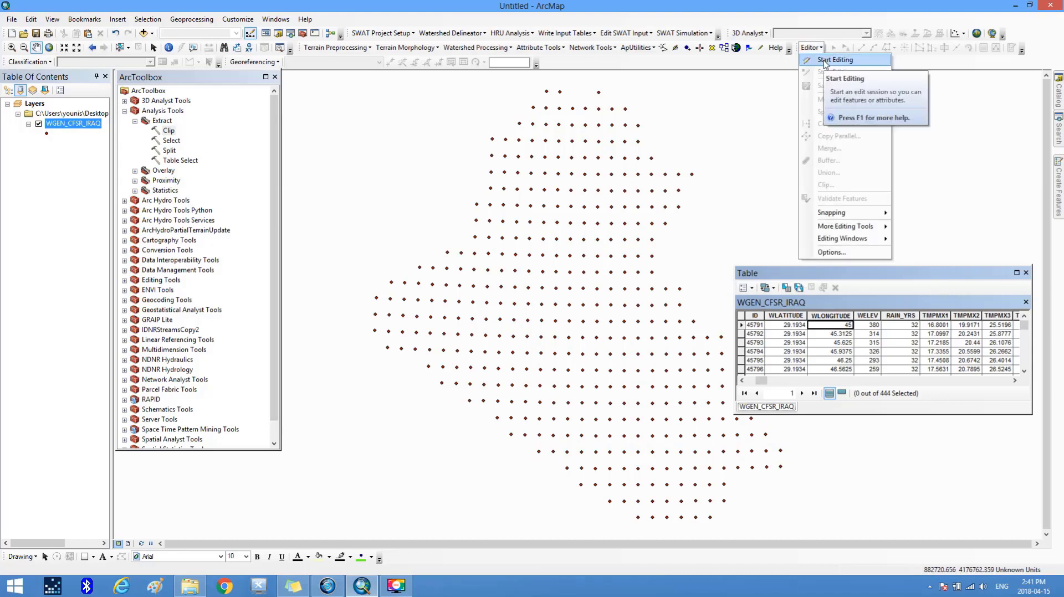
click(822, 60)
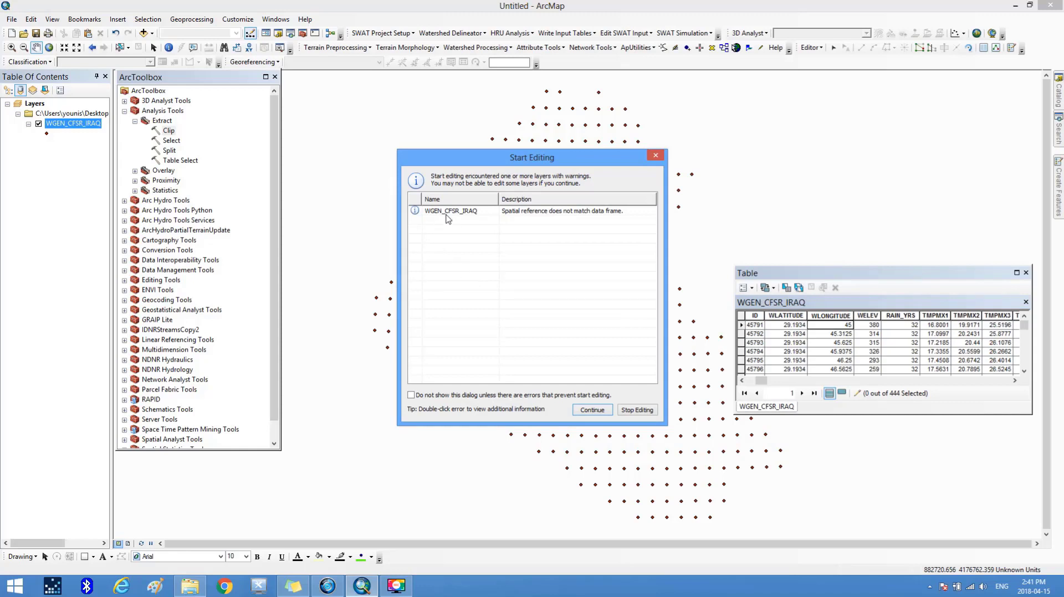
click(450, 211)
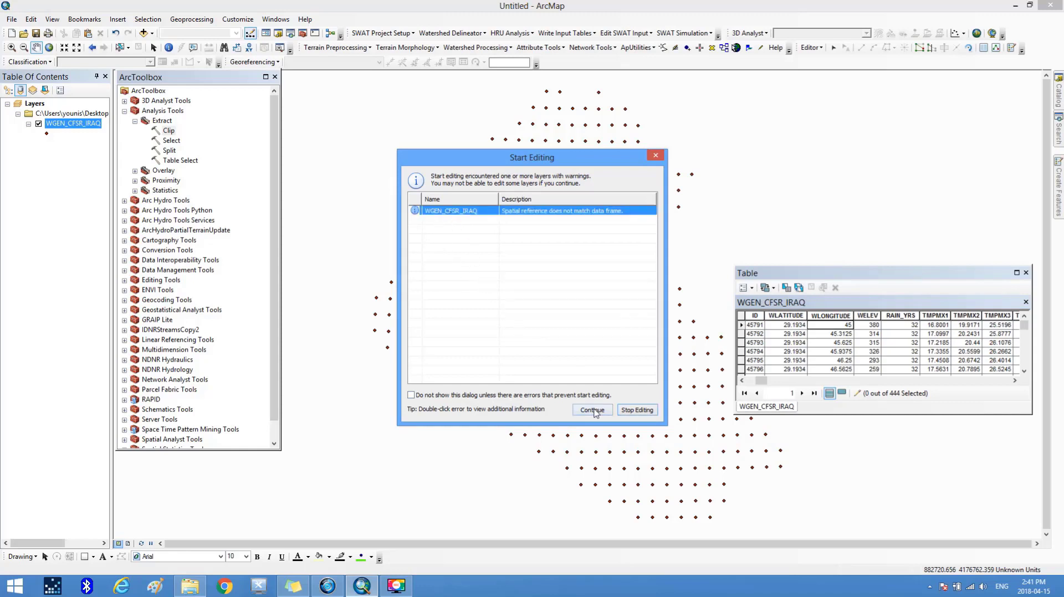
click(592, 410)
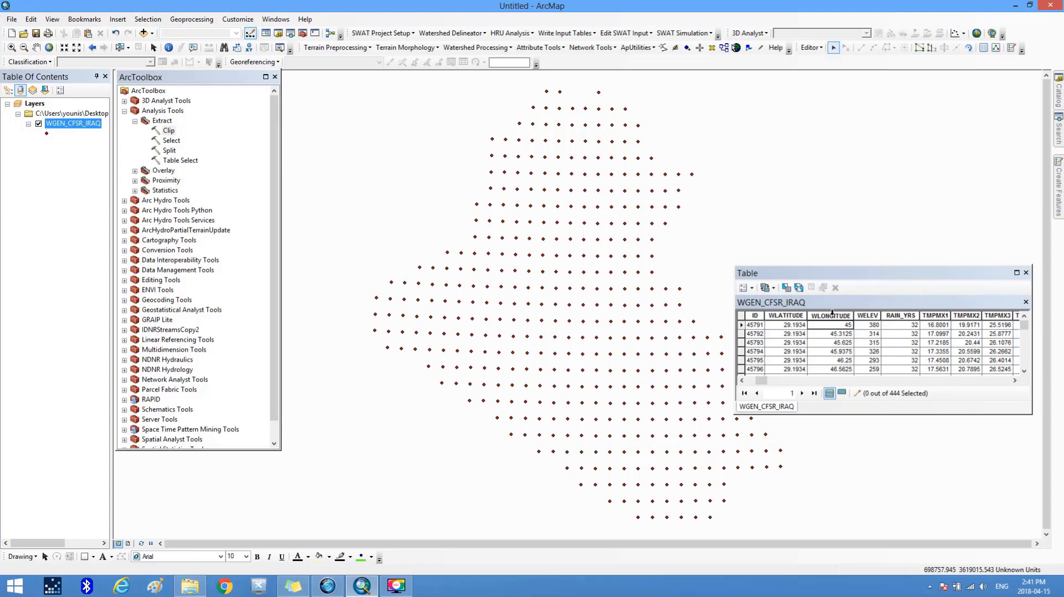
- Calculate the WLONGITUDE field's geometry as X Coordinate of Point in meters, using the data source's WGS 84 UTM zone 38N system
click(833, 315)
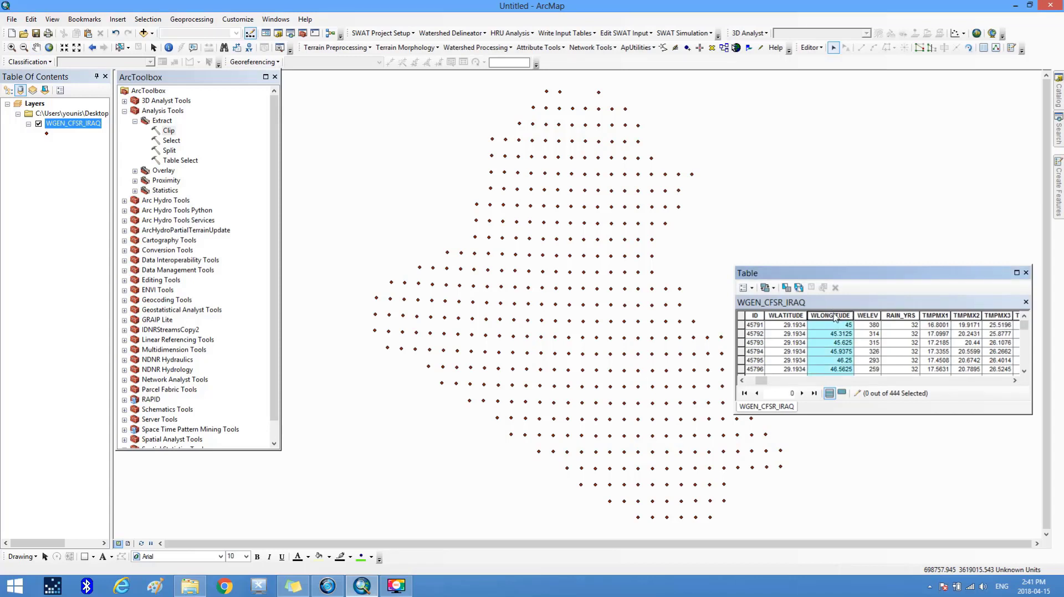
right_click(835, 317)
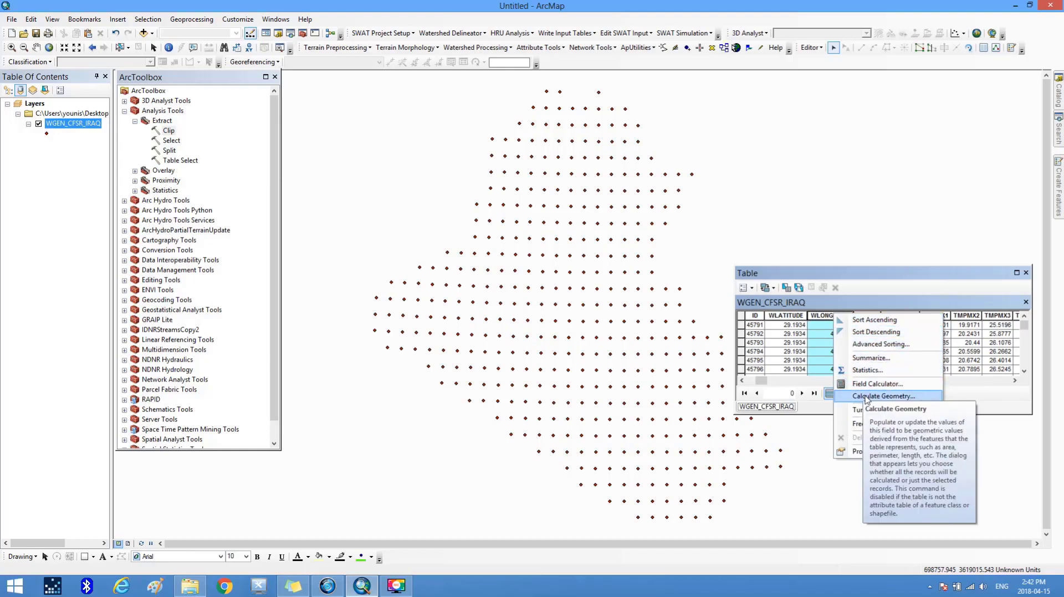
click(867, 398)
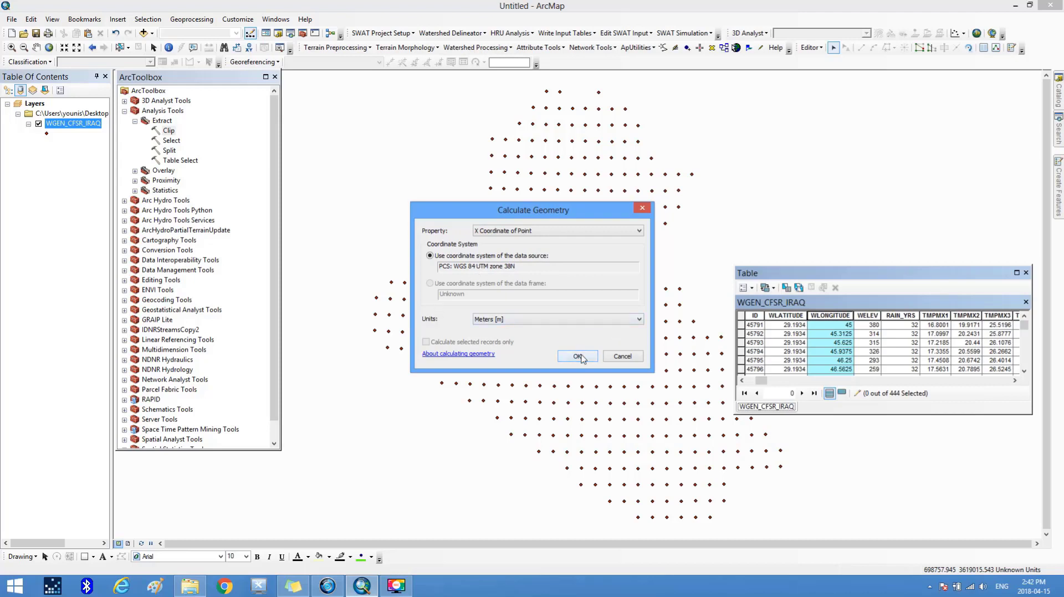
click(577, 357)
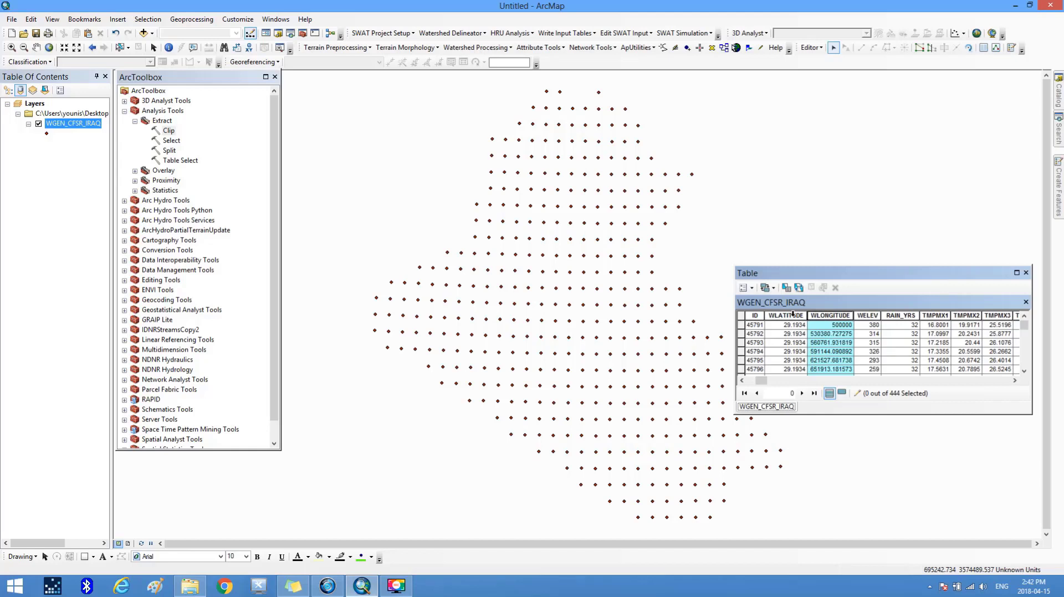
- Calculate the WLATITUDE field's geometry as Y Coordinate of Point in meters, using the data source's WGS 84 UTM zone 38N system
click(795, 315)
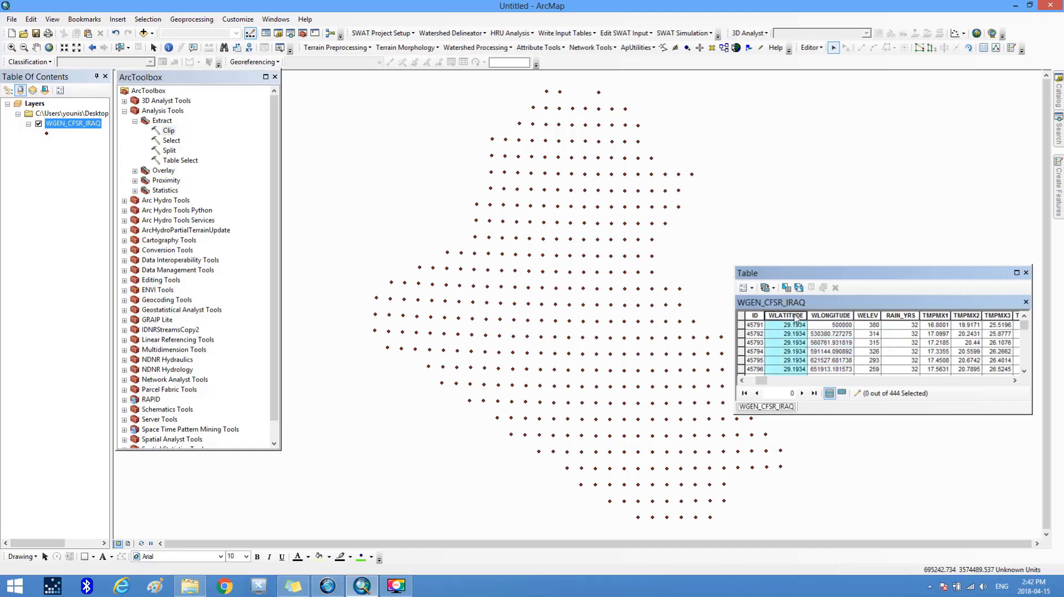
right_click(796, 318)
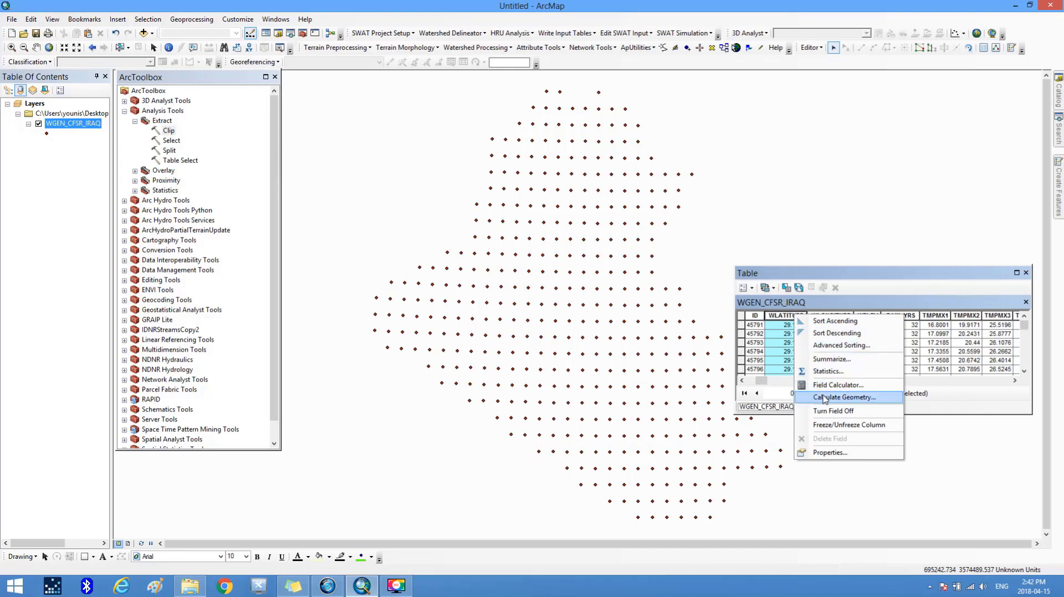
click(824, 398)
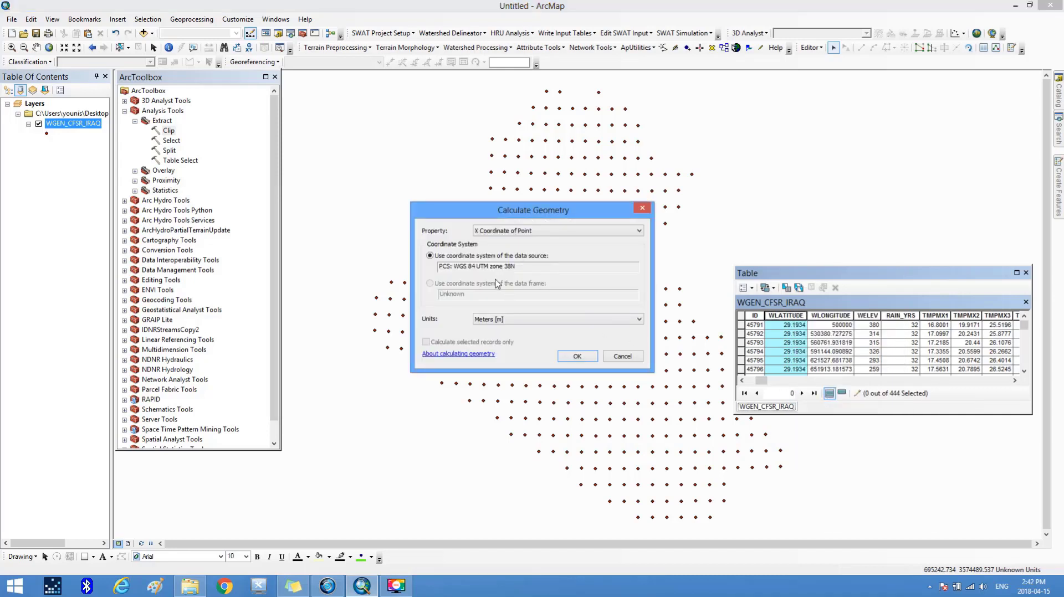
click(639, 230)
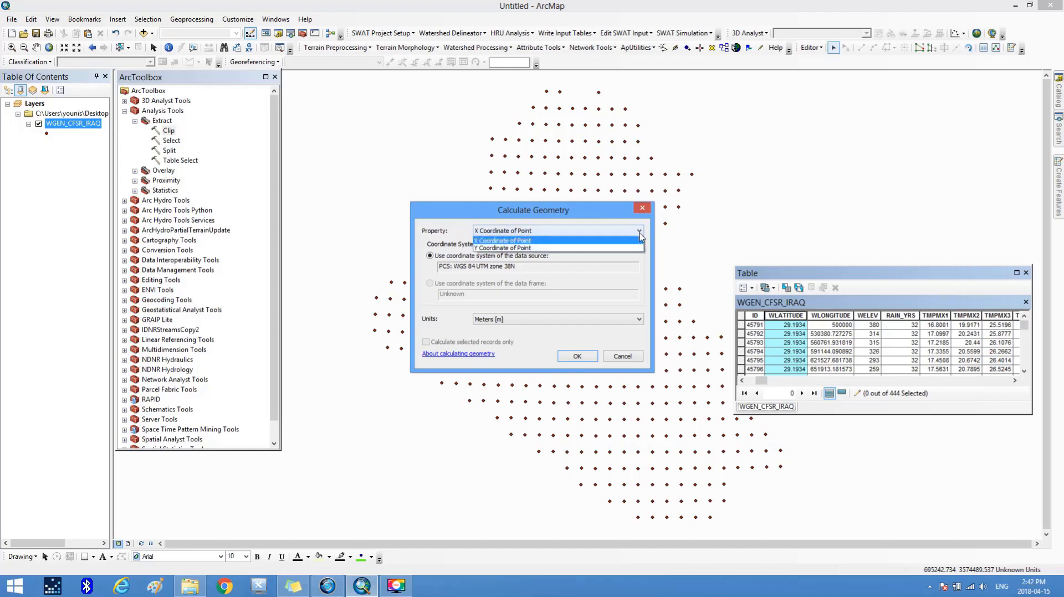
click(505, 249)
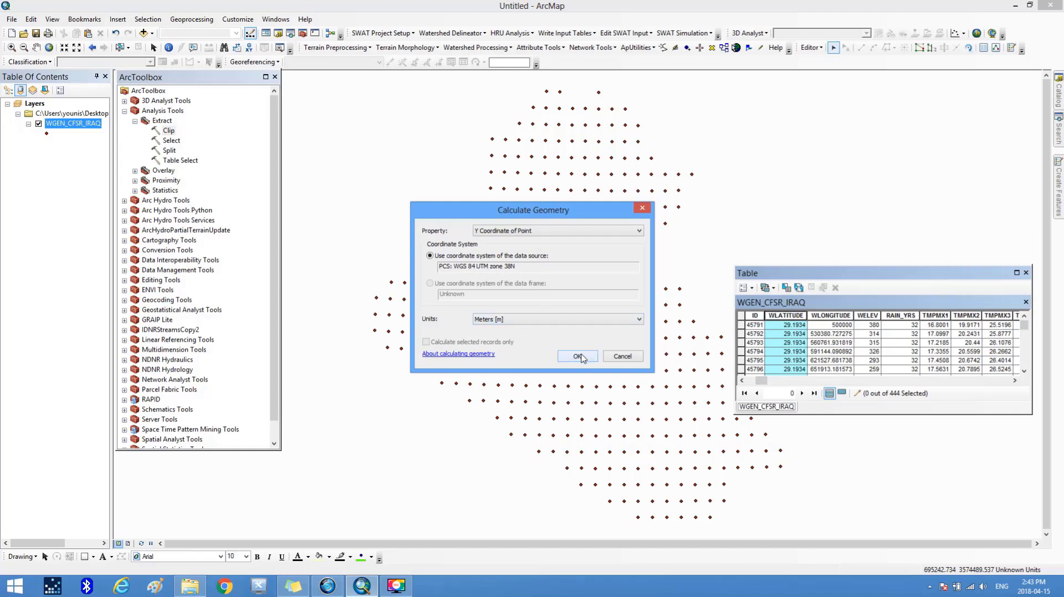
click(578, 357)
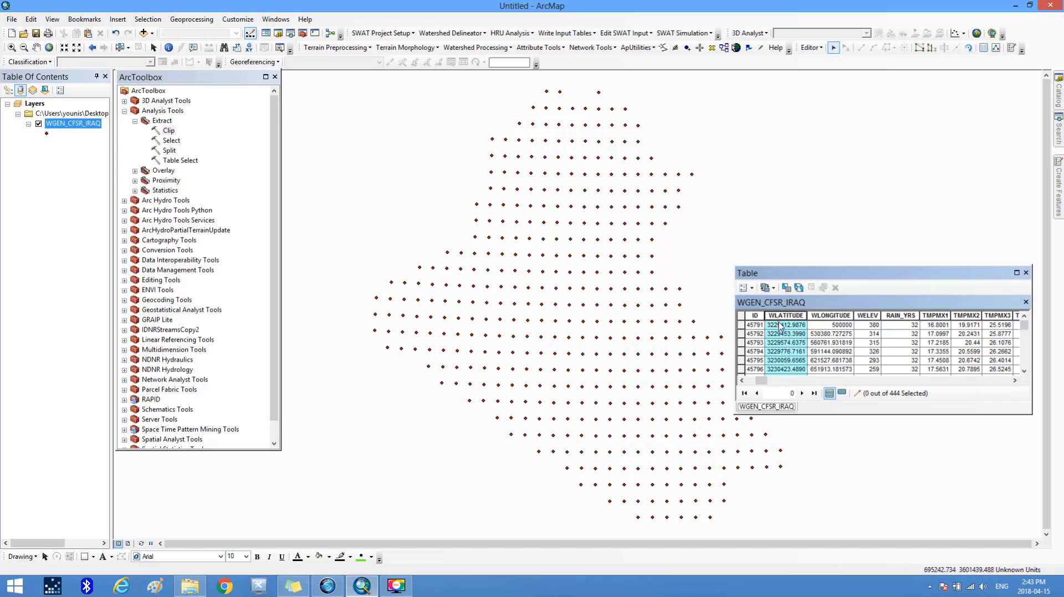
click(778, 324)
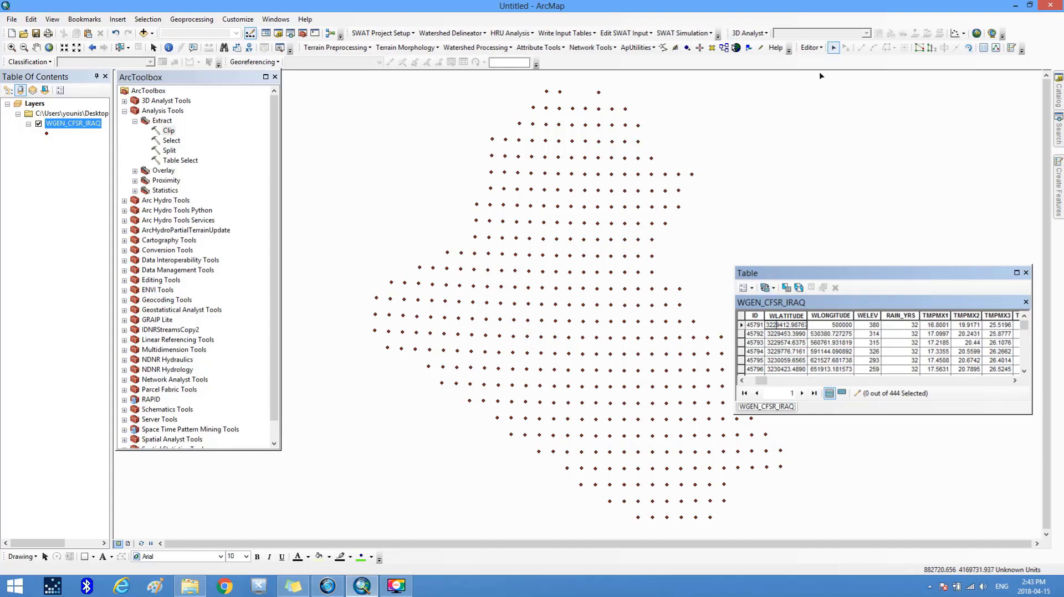
- Stop the edit session with the edits saved and close the attribute table
click(820, 52)
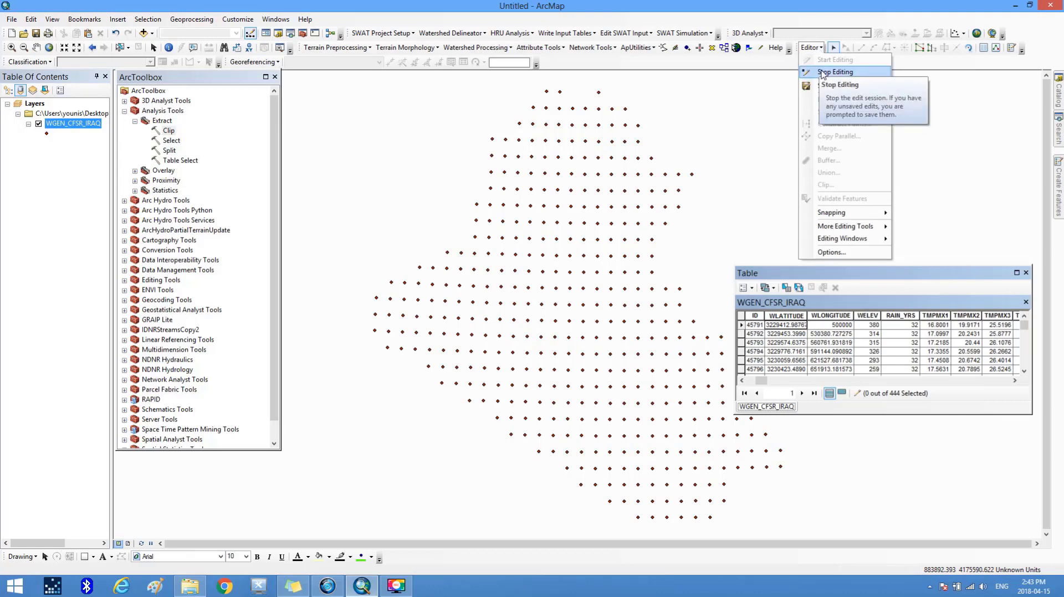
click(822, 72)
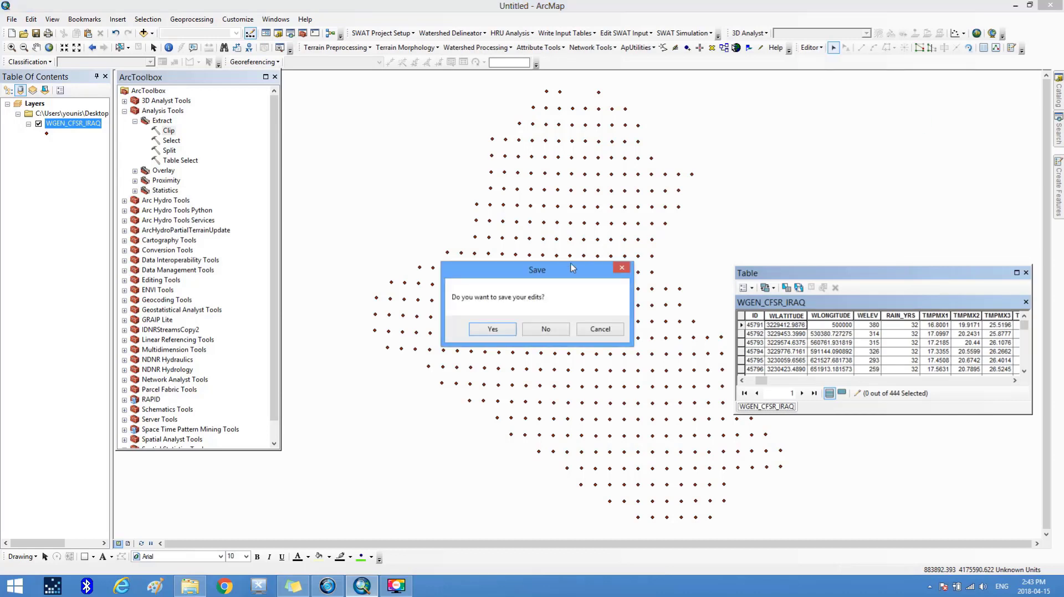
click(494, 329)
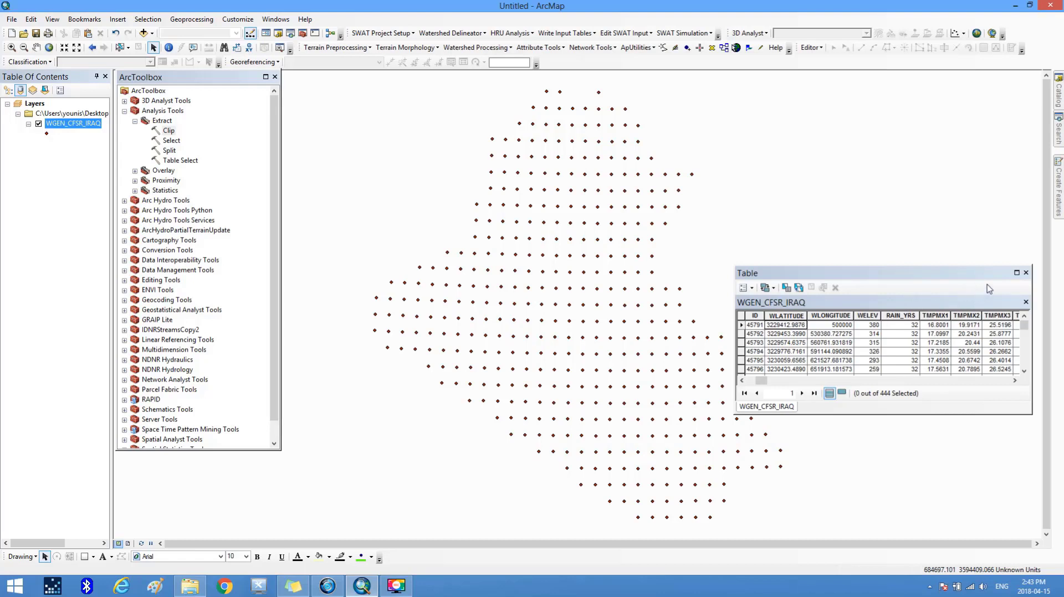
click(1026, 273)
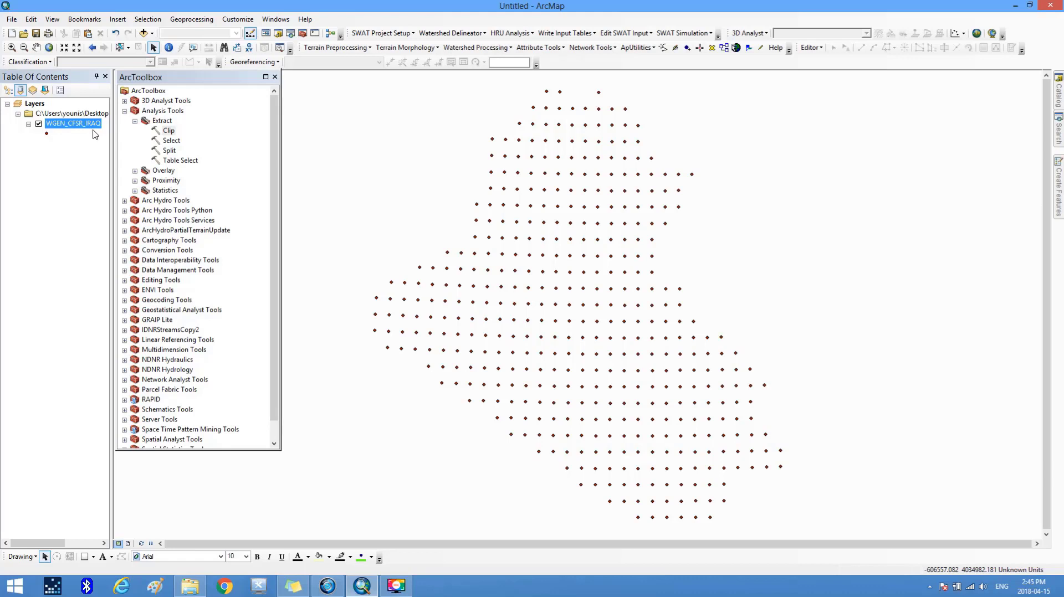
- Open the Table Select analysis tool and use the WGEN_CFSR_IRAQ layer as its input table
click(161, 112)
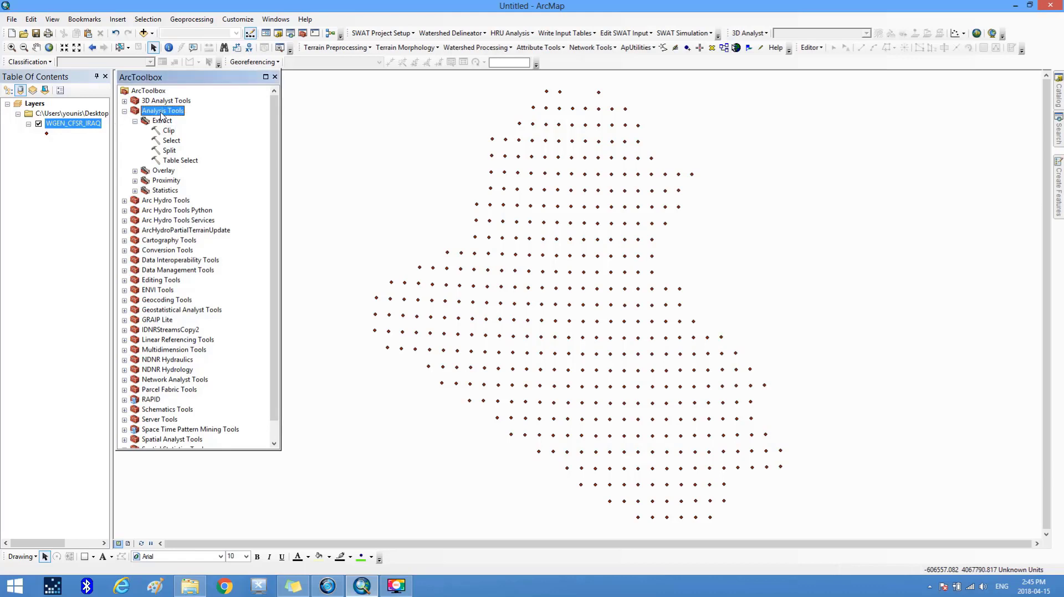
click(164, 123)
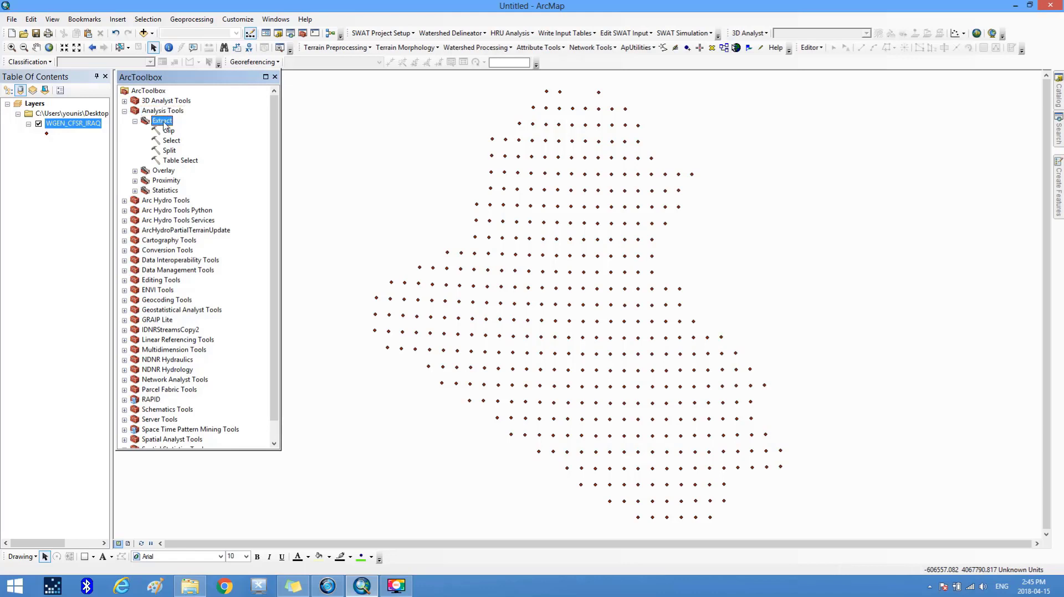
double_click(174, 161)
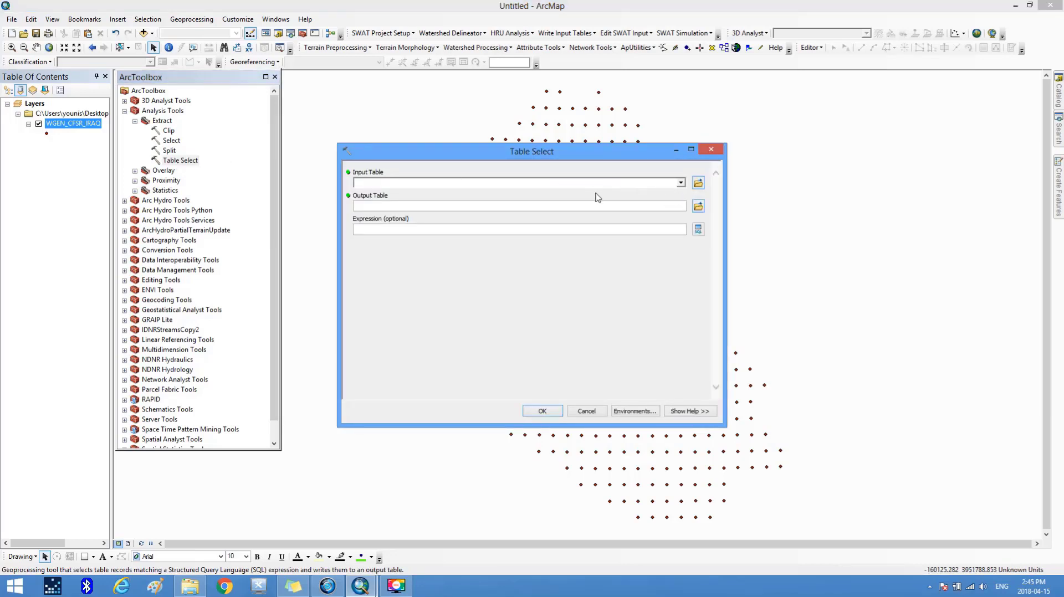
click(680, 183)
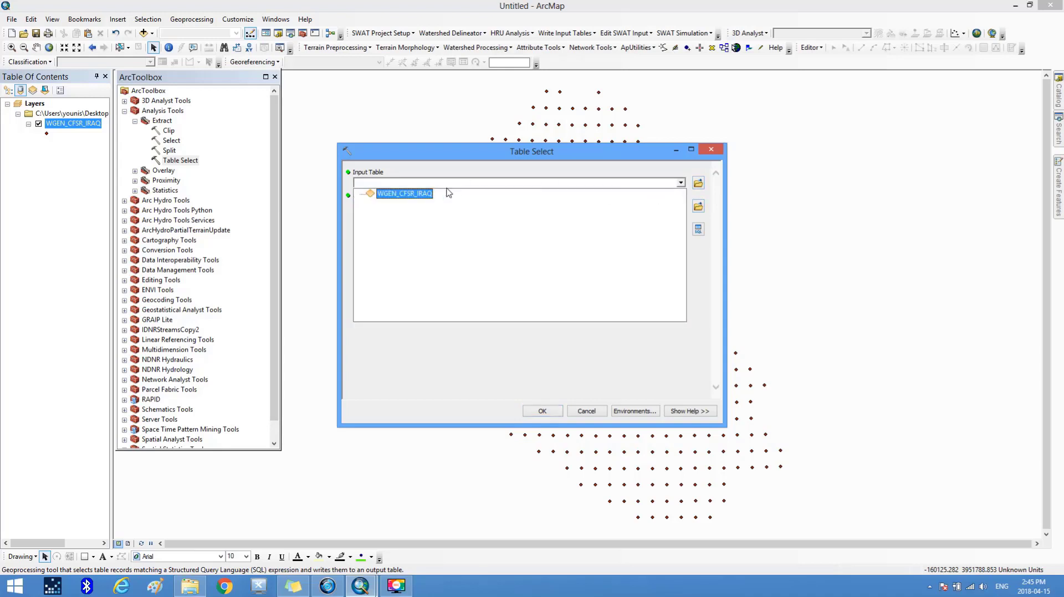
click(404, 198)
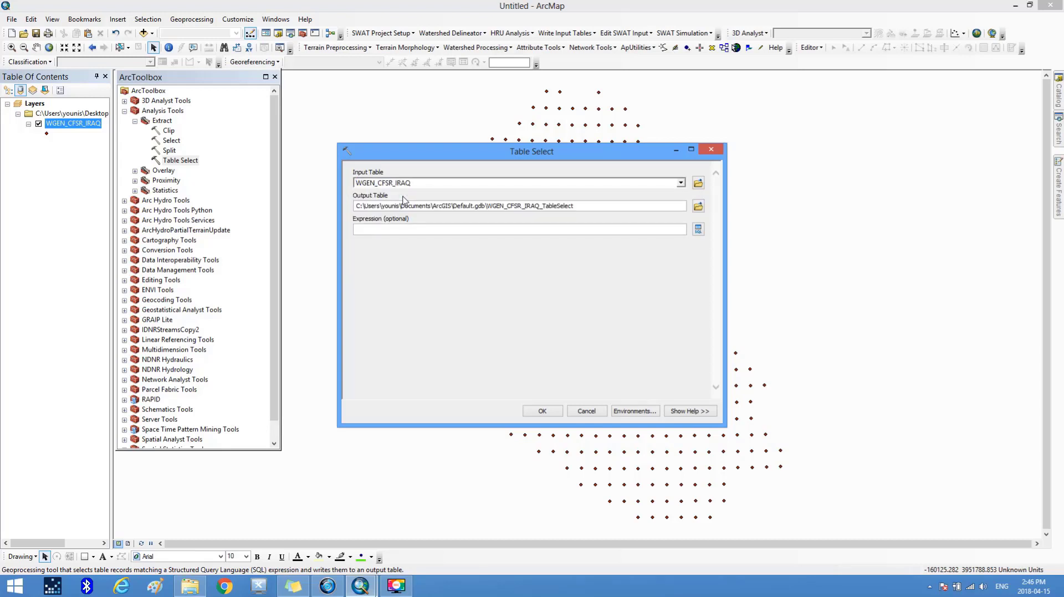
- Set the output table to WGEN_CFSR_IRAQ in the weather\table_utm folder and run Table Select
click(697, 207)
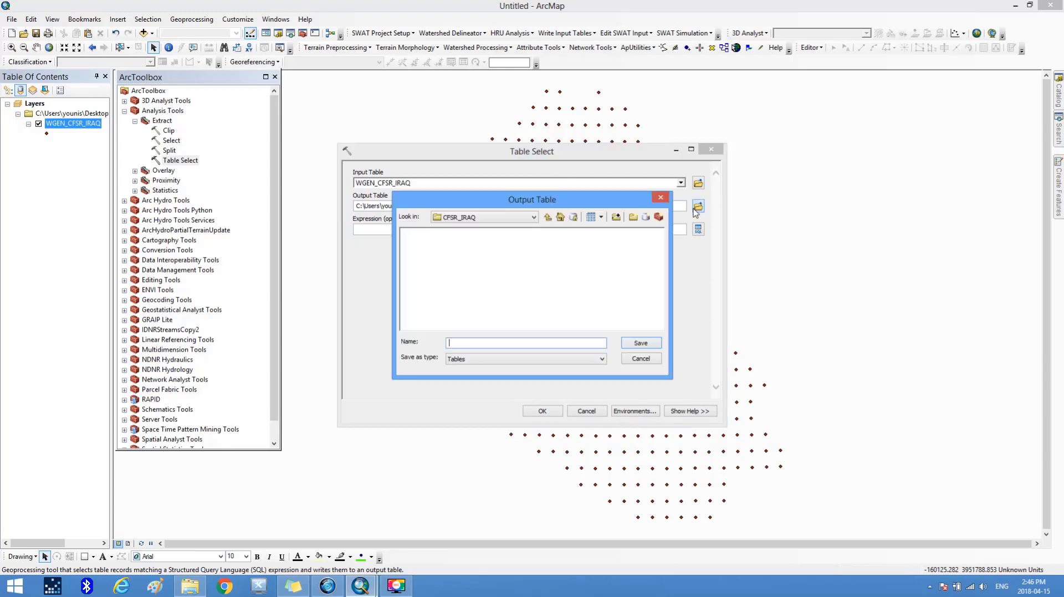
click(547, 218)
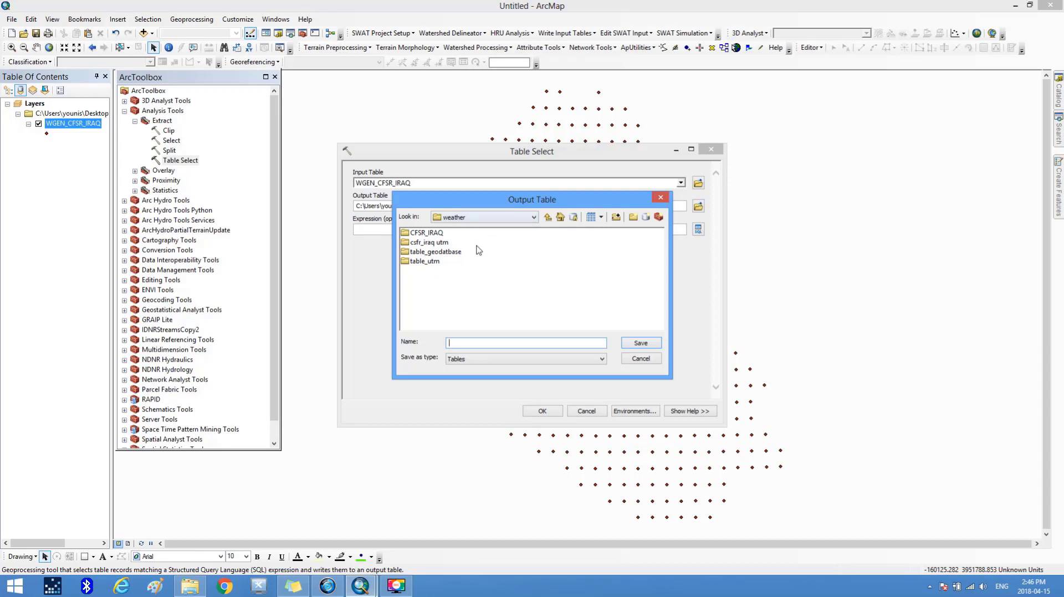
double_click(425, 262)
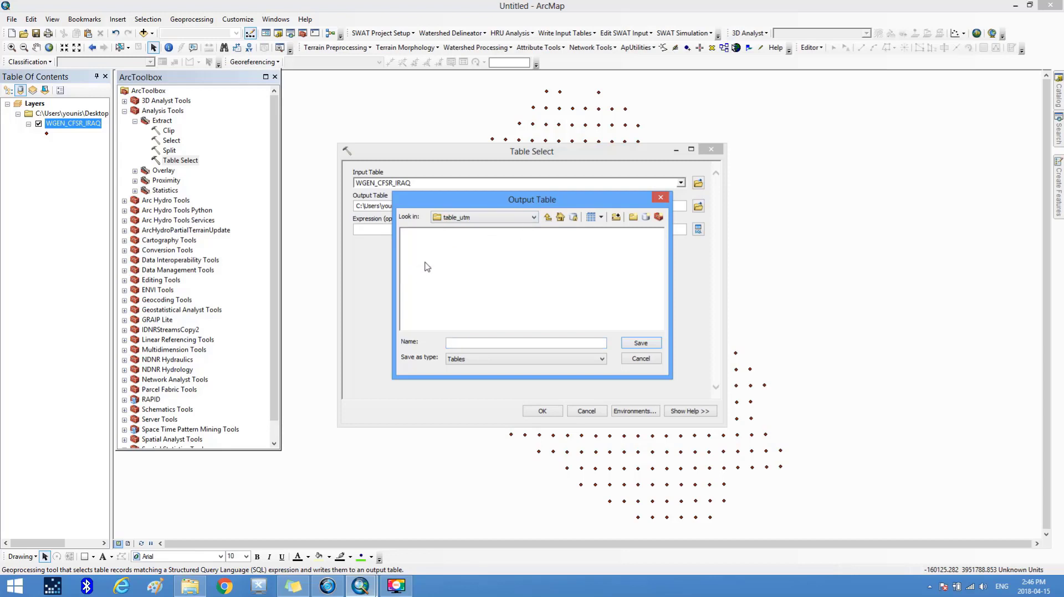
click(459, 343)
text(WGEN_CFSR_IRAQ)
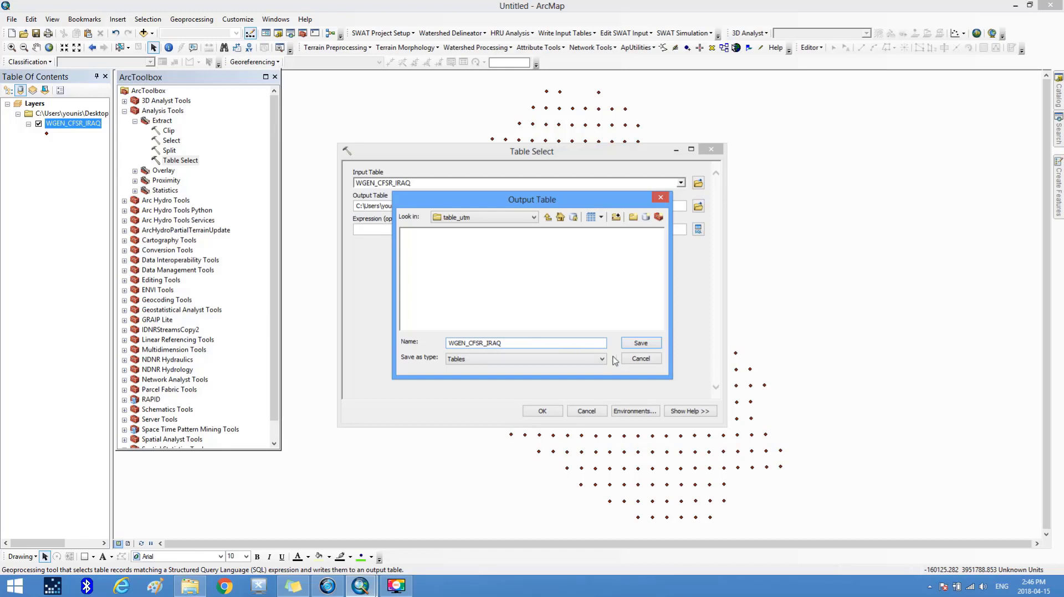
click(638, 344)
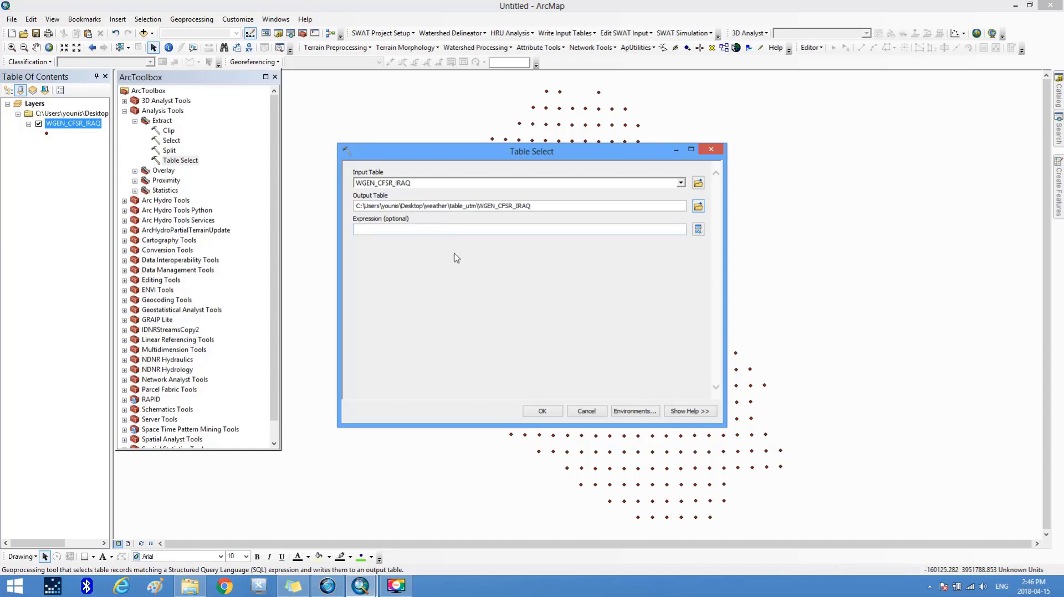
click(543, 412)
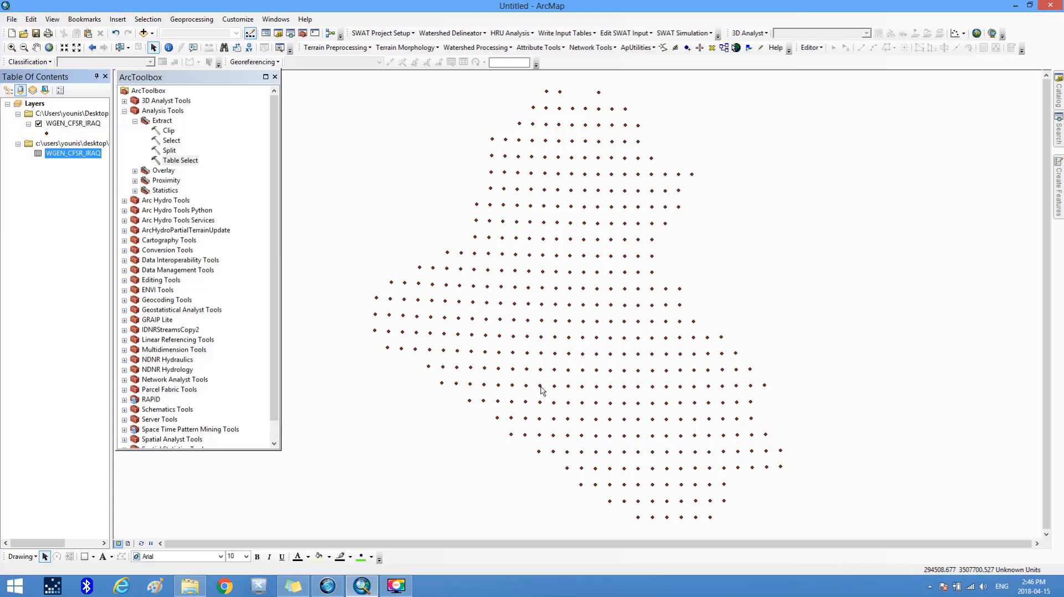
- Open the exported WGEN_CFSR_IRAQ table, examine its WLATITUDE and WLONGITUDE columns, and close it
right_click(70, 159)
click(81, 162)
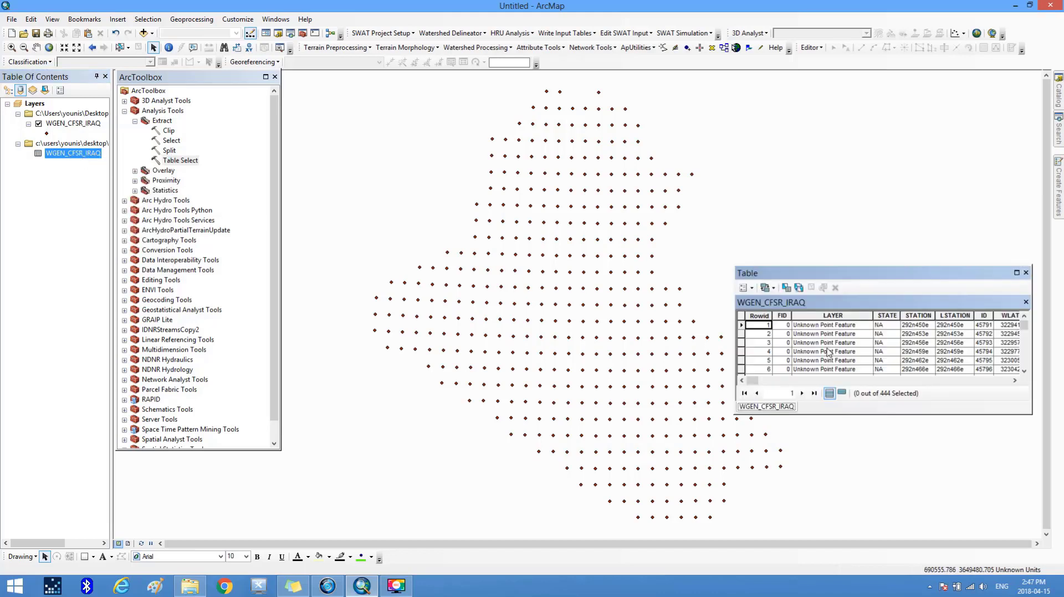
click(1015, 381)
click(1015, 381)
click(1015, 381)
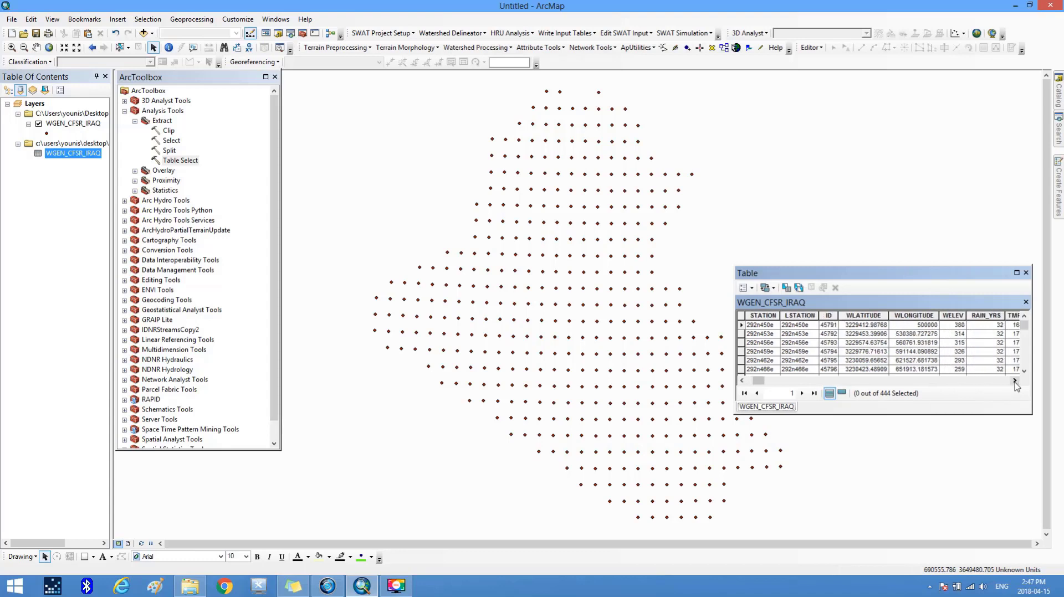
click(1015, 381)
click(886, 316)
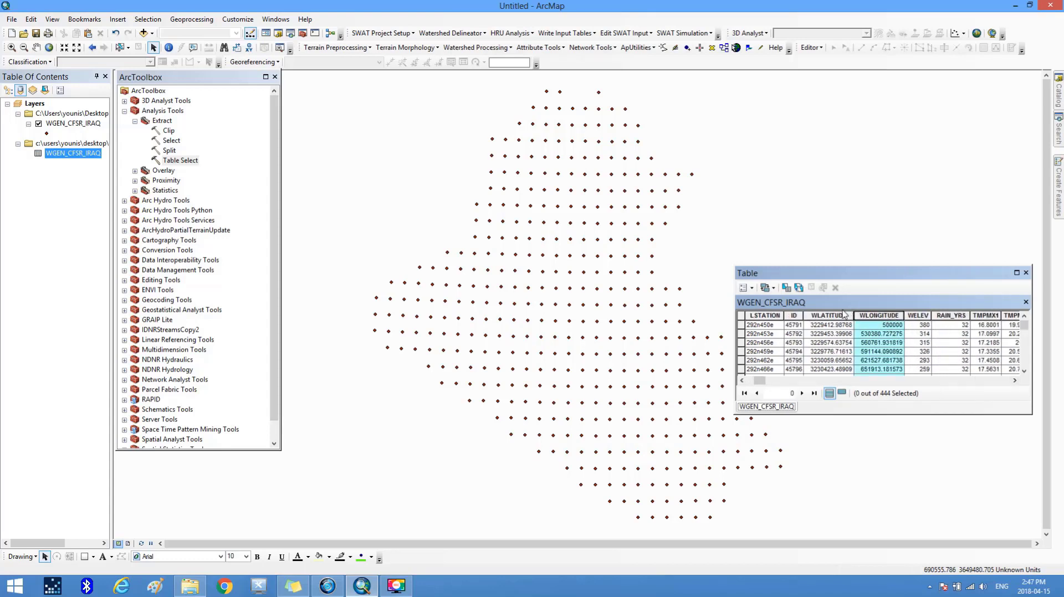
click(845, 315)
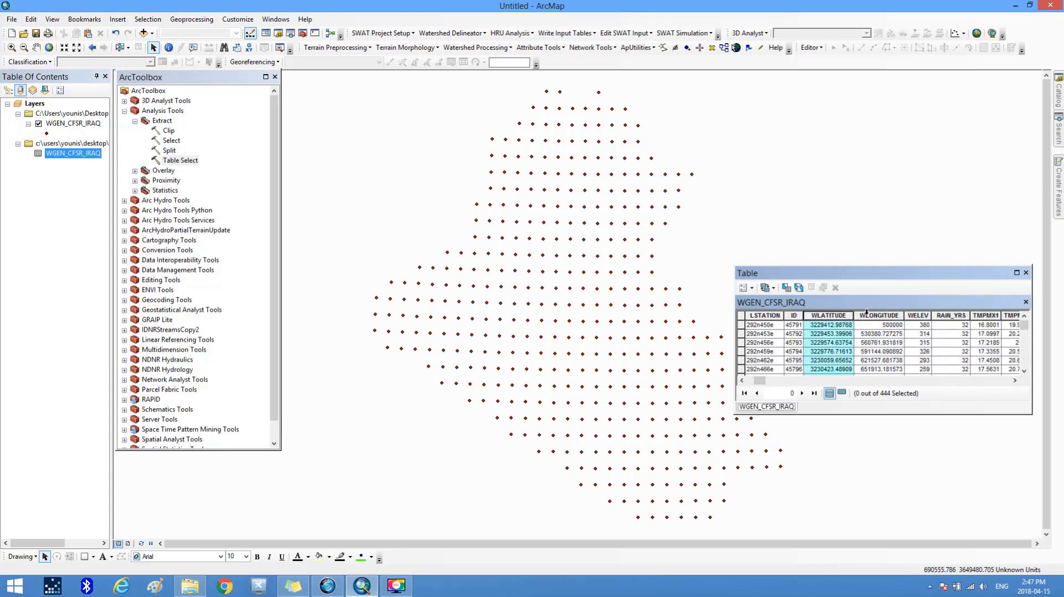
click(866, 315)
click(848, 316)
click(1026, 273)
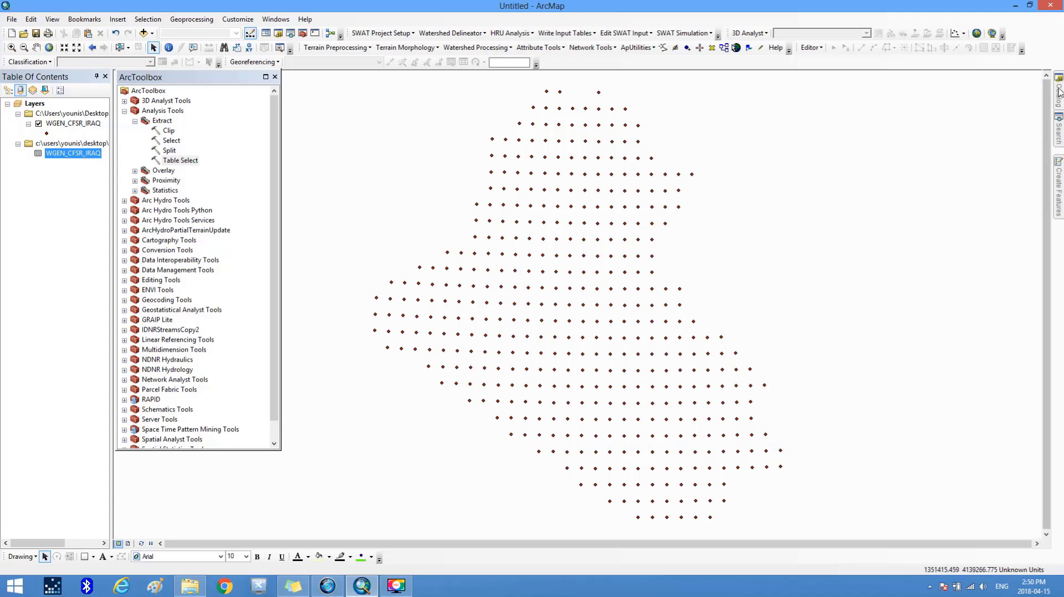
- Start a Table to Geodatabase (multiple) export of wgen_cfsr_iraq from weather\table_utm and browse to the weather folder for its output
mouse_move(1058, 92)
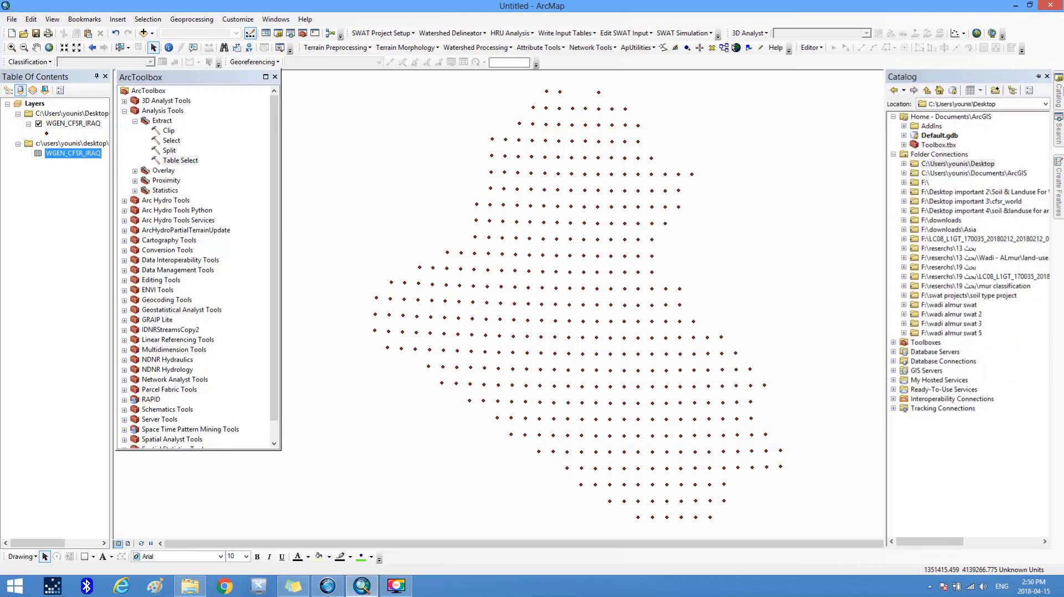
click(903, 164)
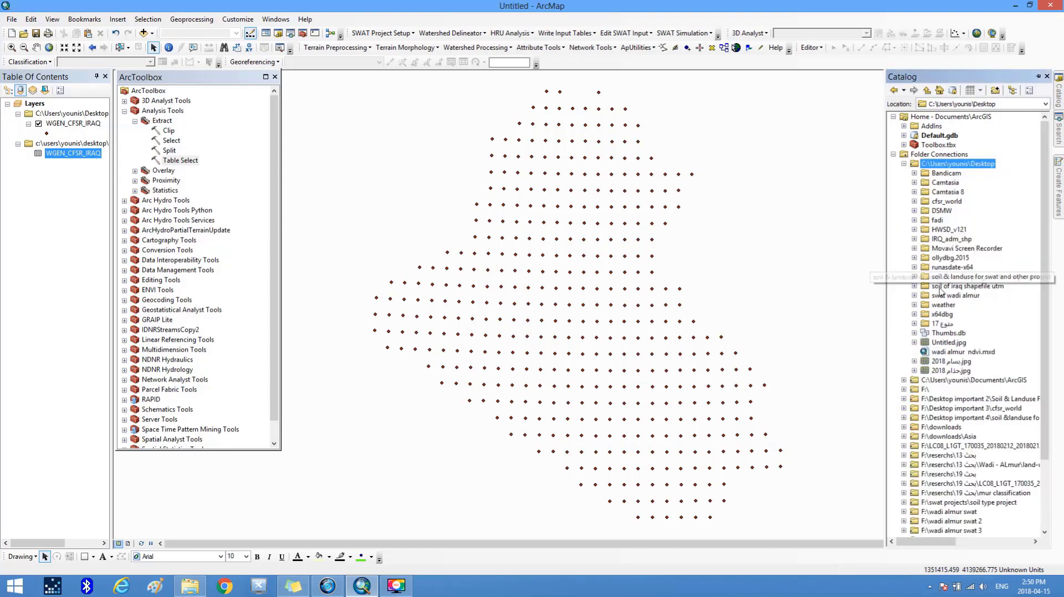
click(914, 306)
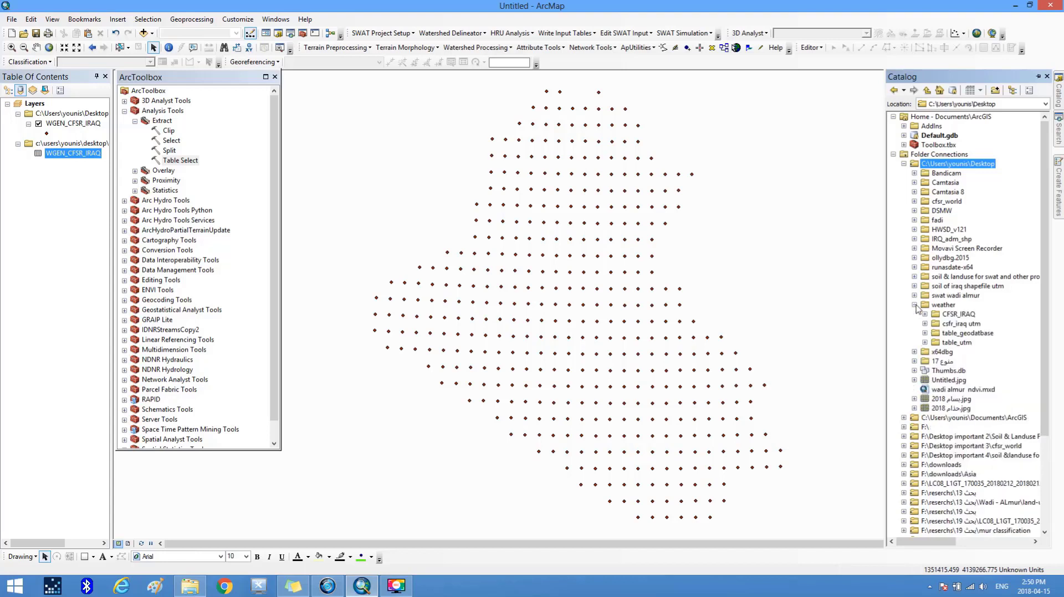
click(924, 343)
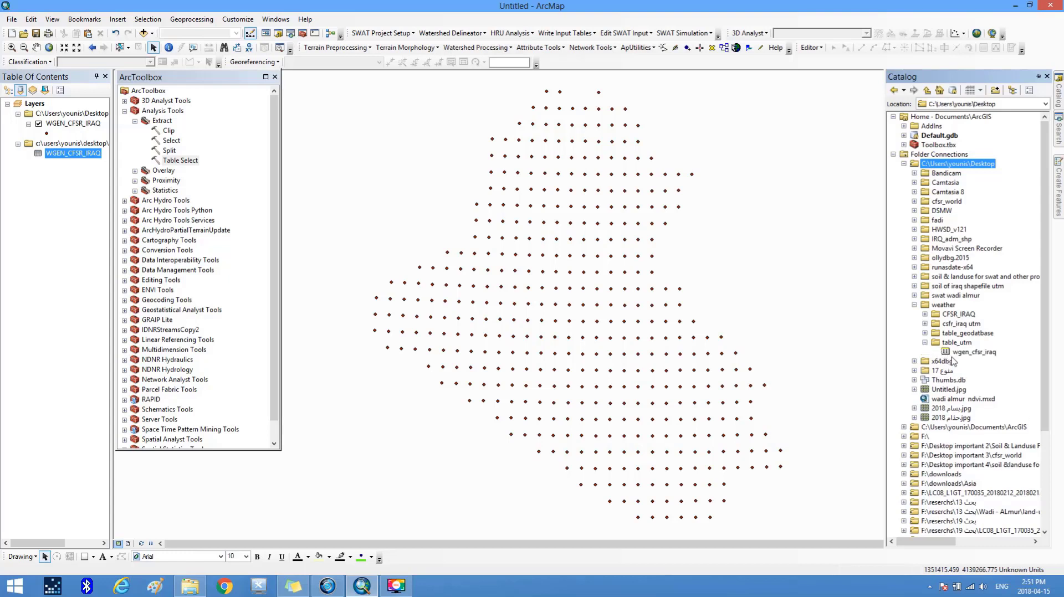
right_click(975, 354)
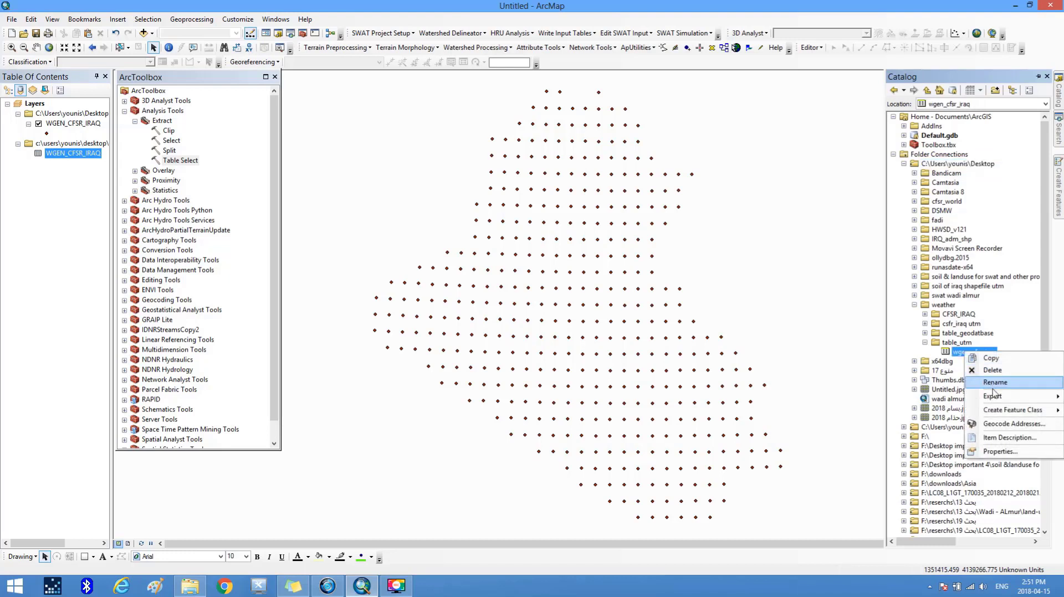
mouse_move(993, 397)
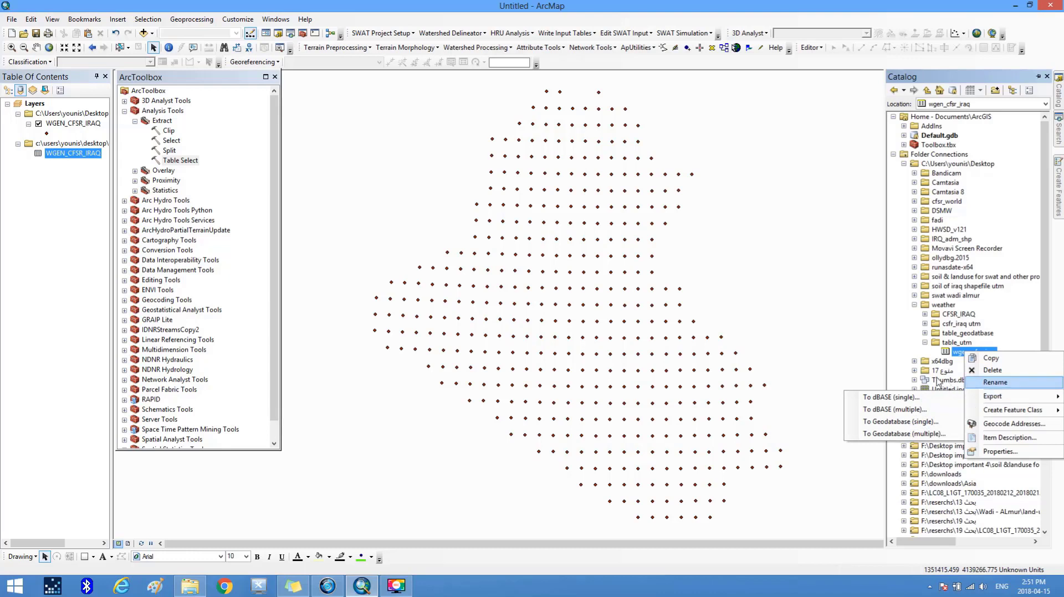
click(886, 435)
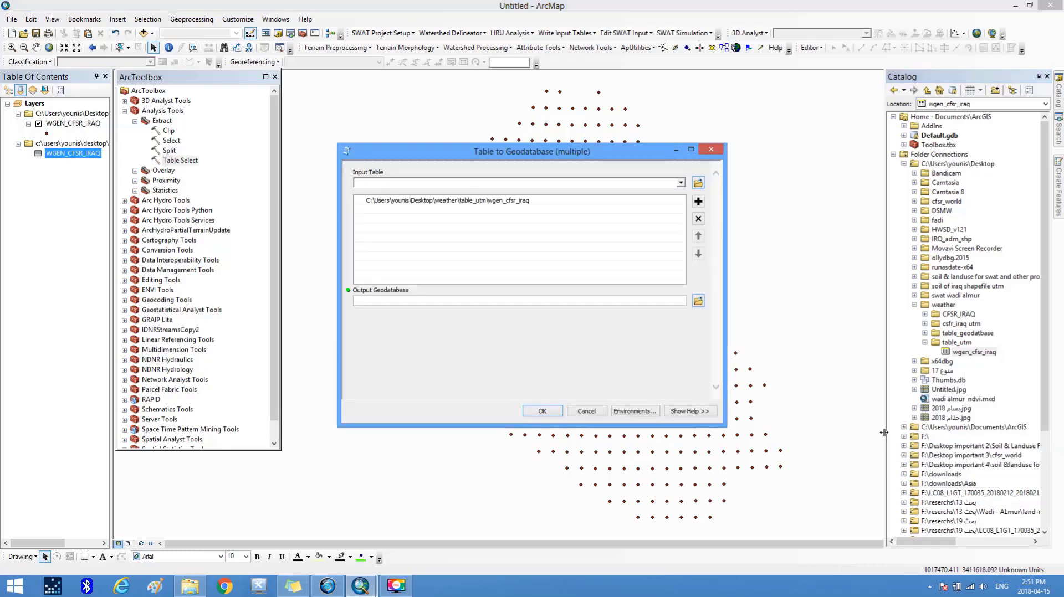
click(876, 427)
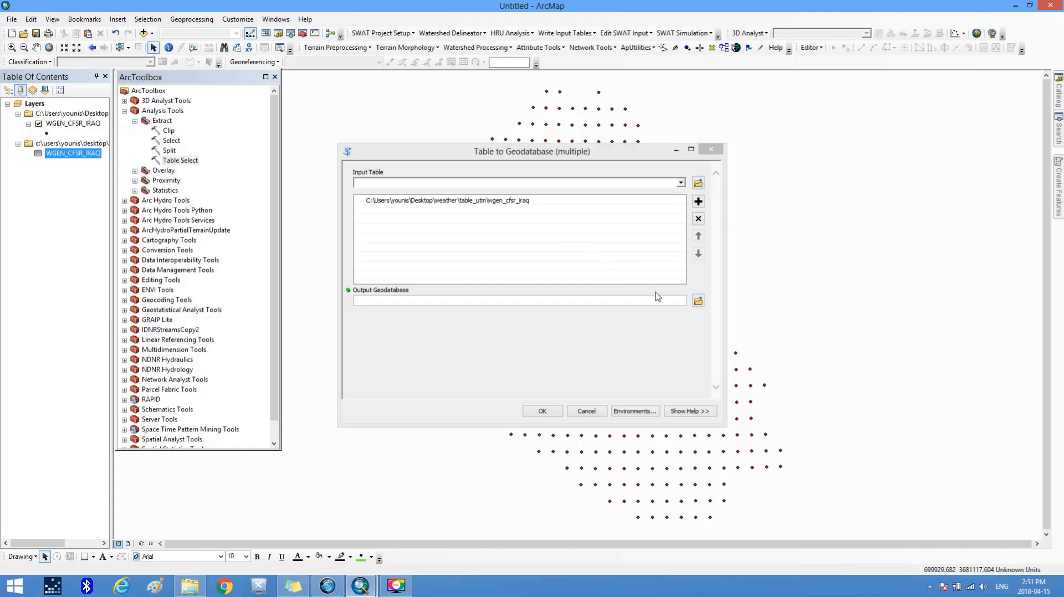
click(698, 301)
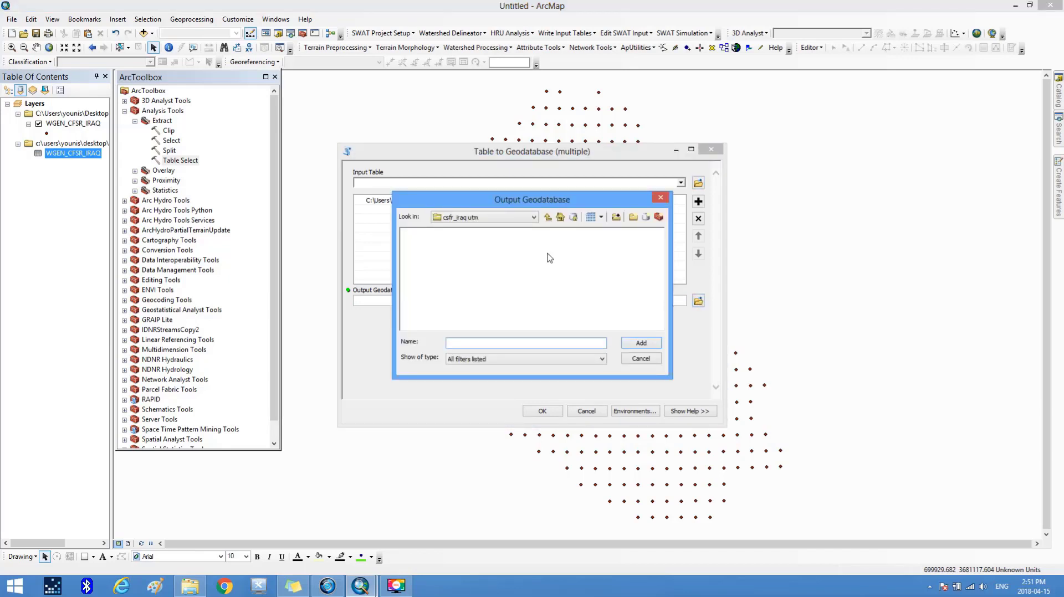
click(549, 218)
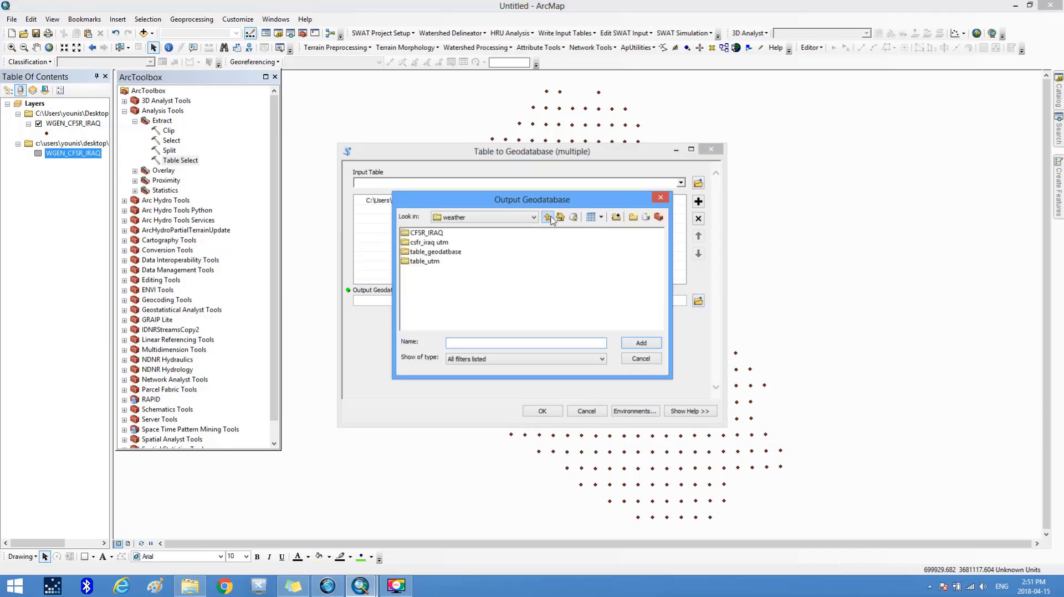
- Try to add WGEN_CFSR_IRAQ inside the table_geodatbase folder as the output geodatabase, then return to the weather folder
double_click(435, 254)
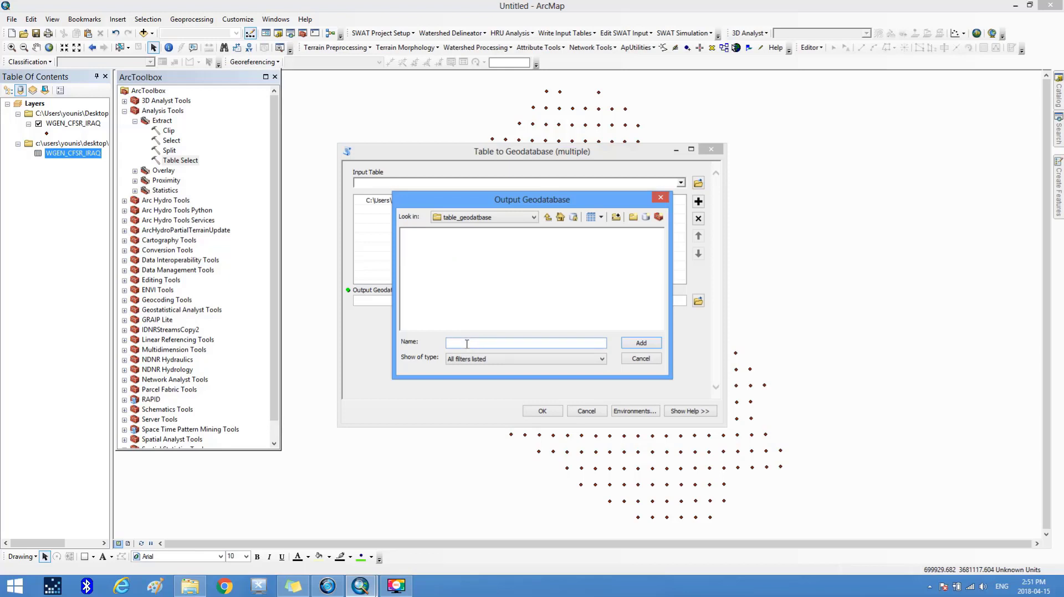
text(WGEN_CFSR_IRAQ)
click(640, 344)
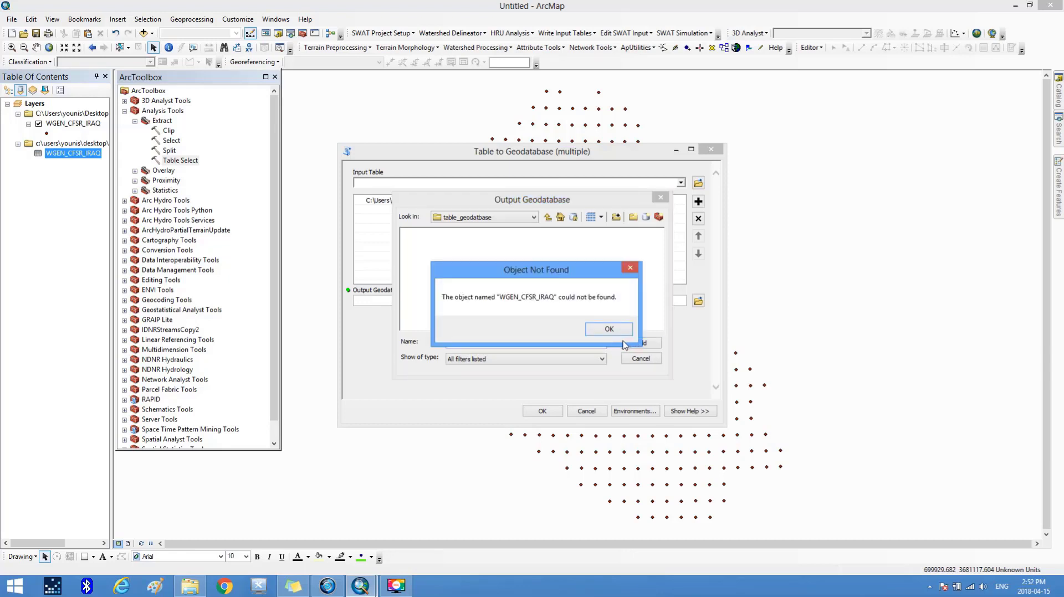
click(617, 332)
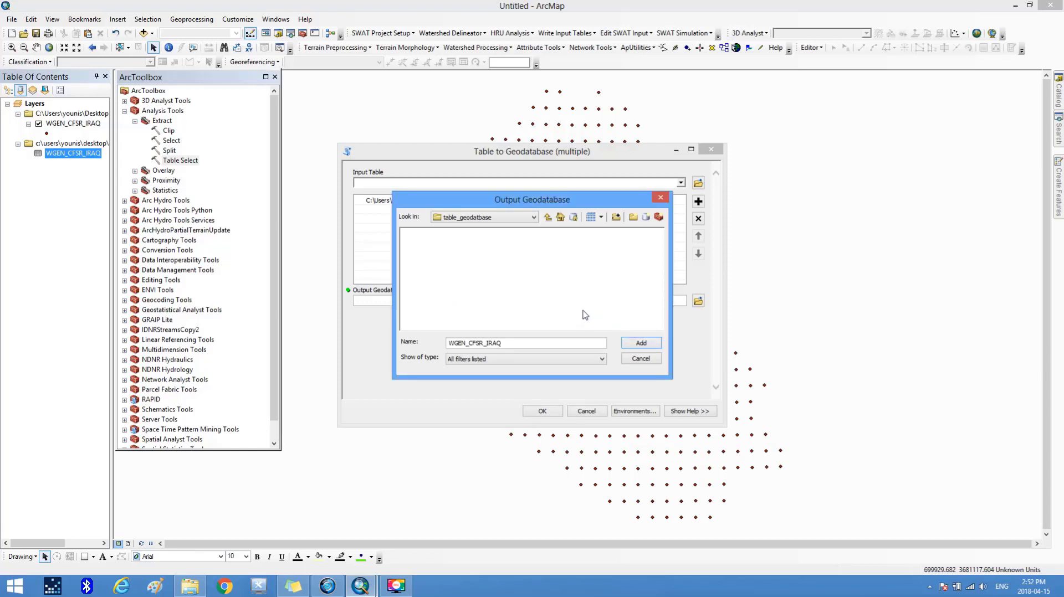
click(548, 217)
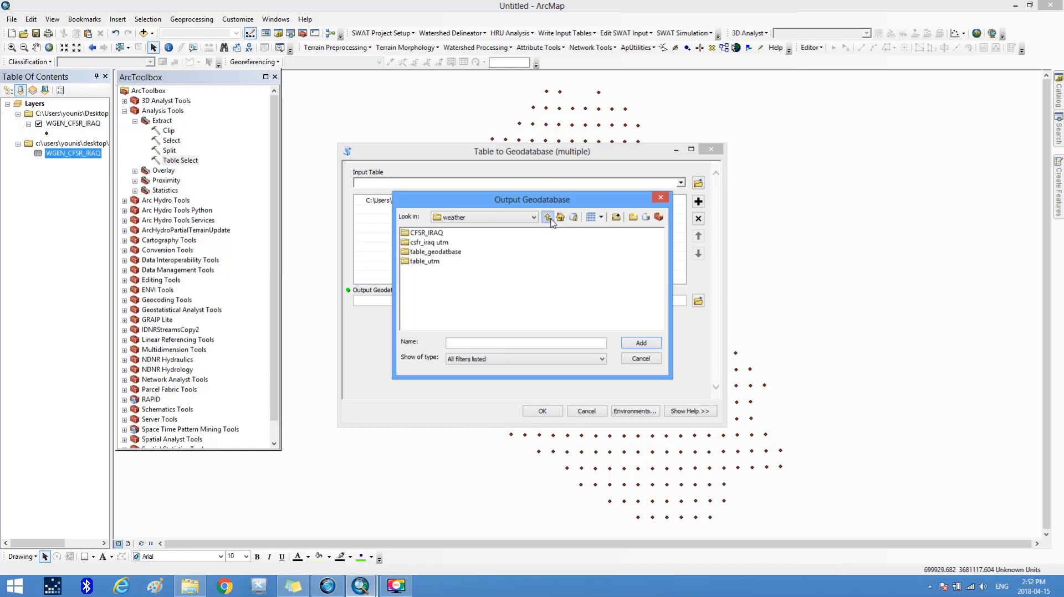
- Set the table_geodatbase folder as the output geodatabase and run the table export
click(459, 255)
click(639, 343)
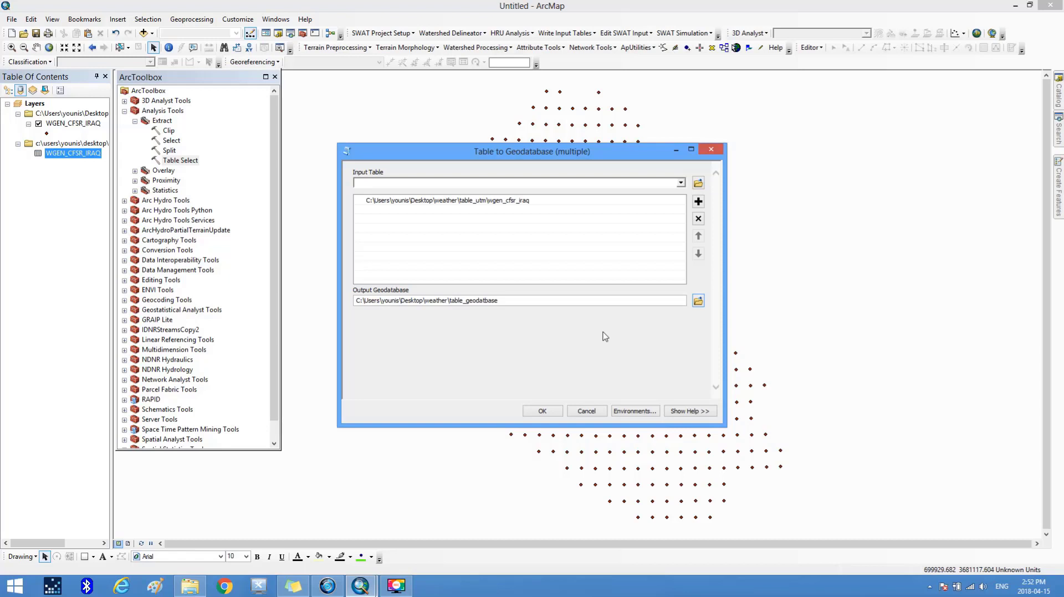
click(542, 411)
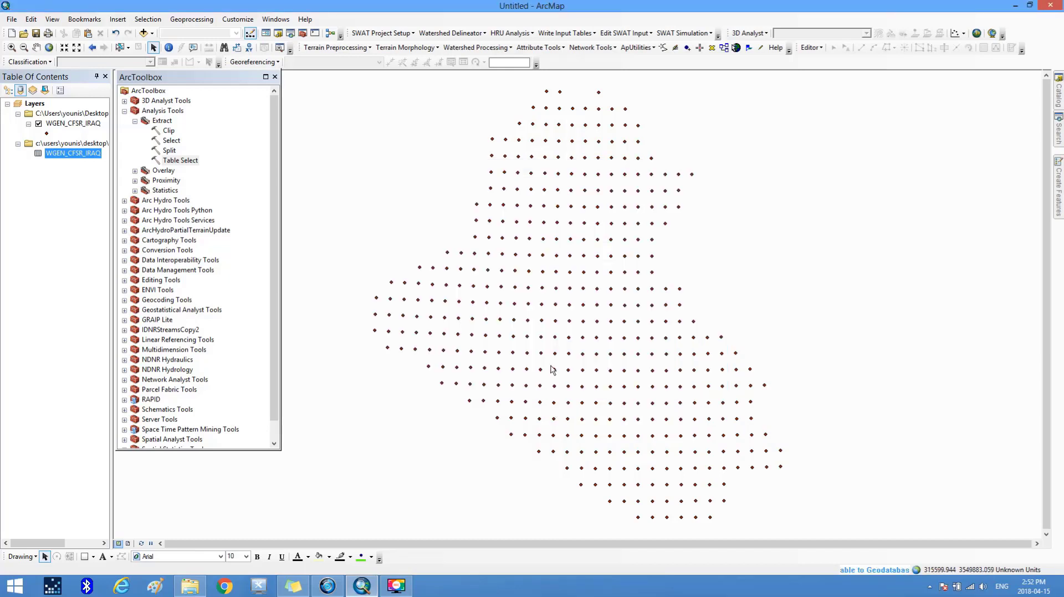
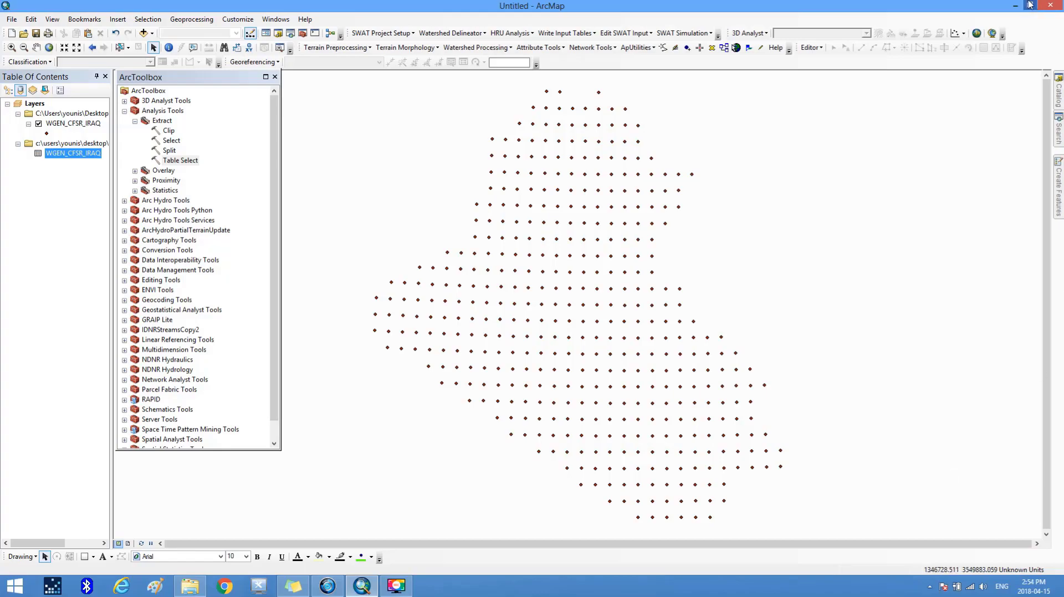
- Examine the exported wgen_cfsr_iraq files in the weather\table_geodatbase folder in File Explorer, and close the folder
click(1017, 7)
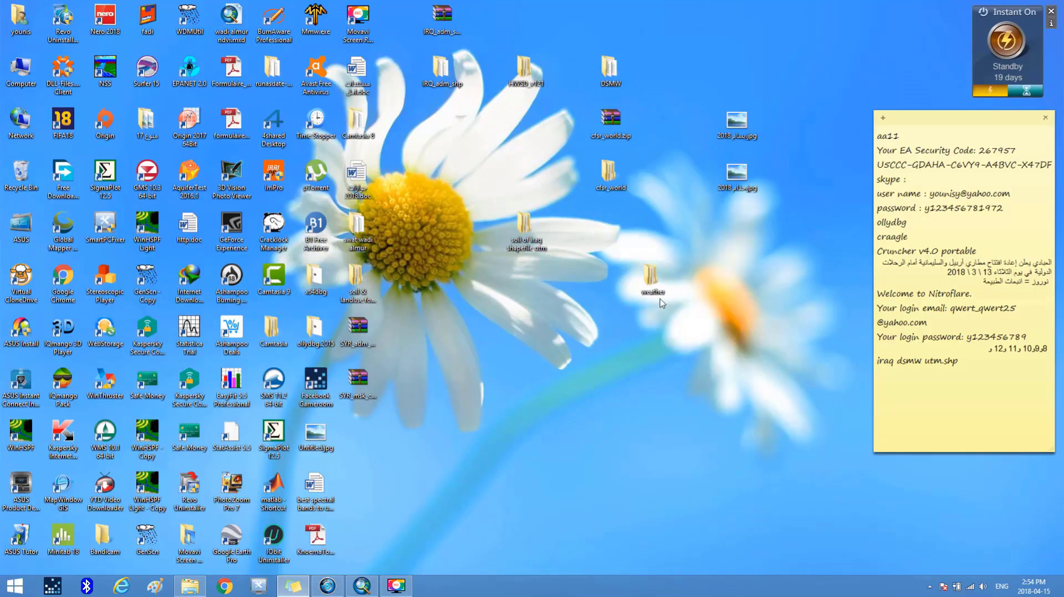
double_click(642, 284)
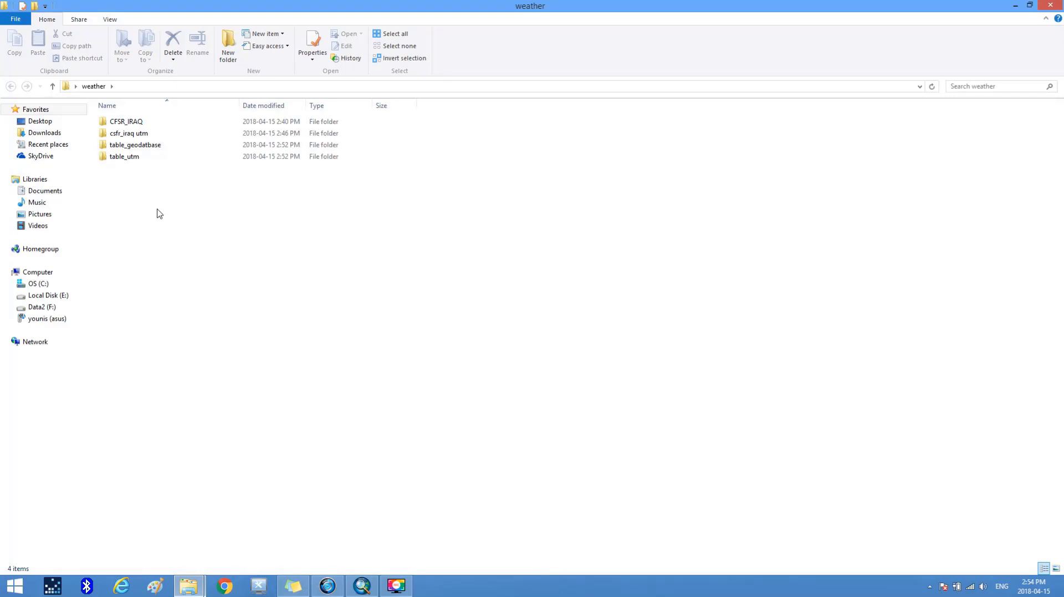
click(139, 149)
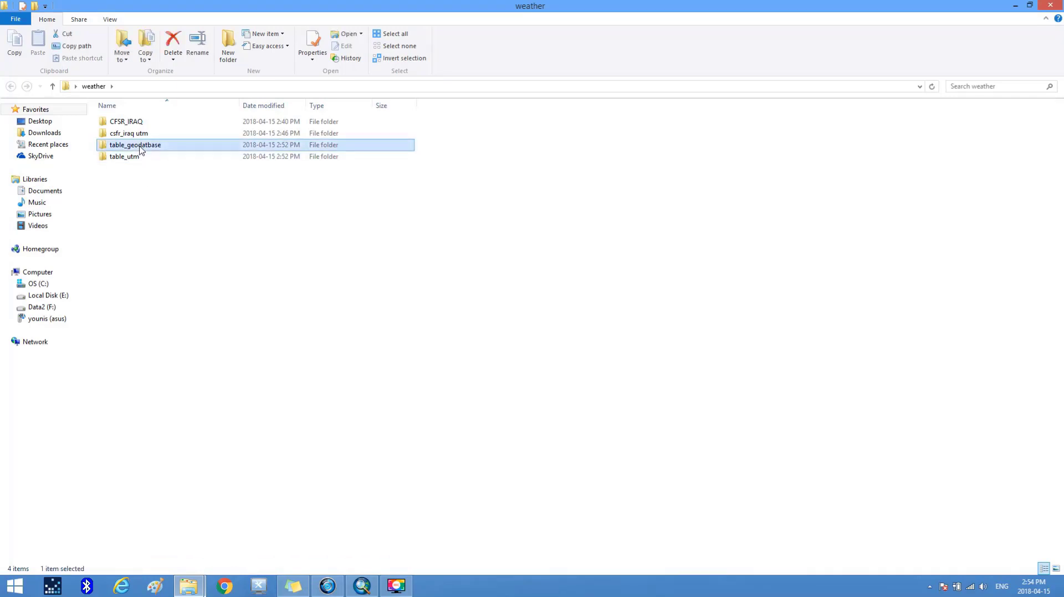
double_click(139, 146)
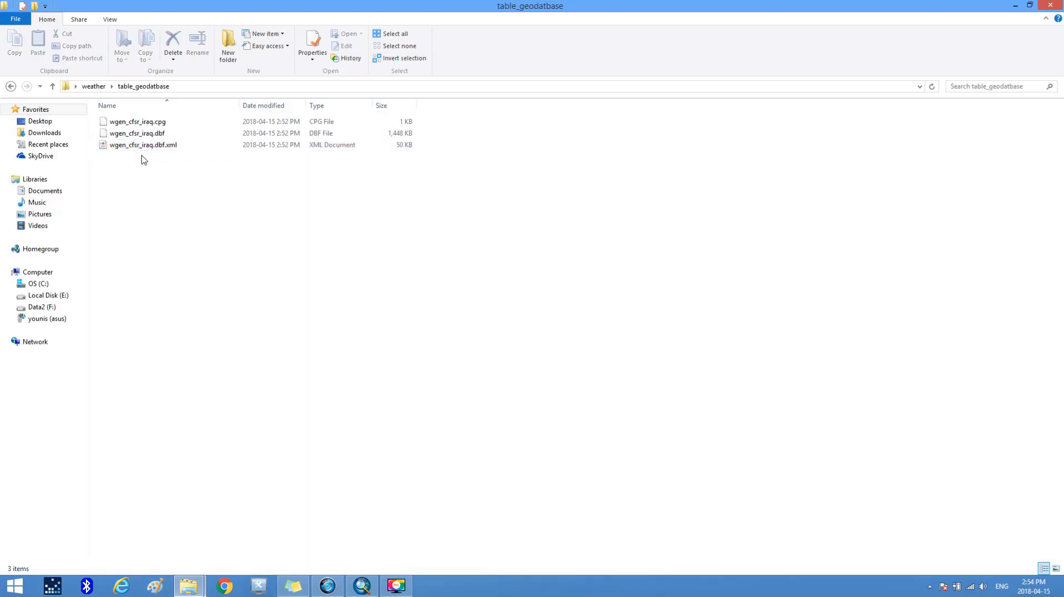
click(118, 138)
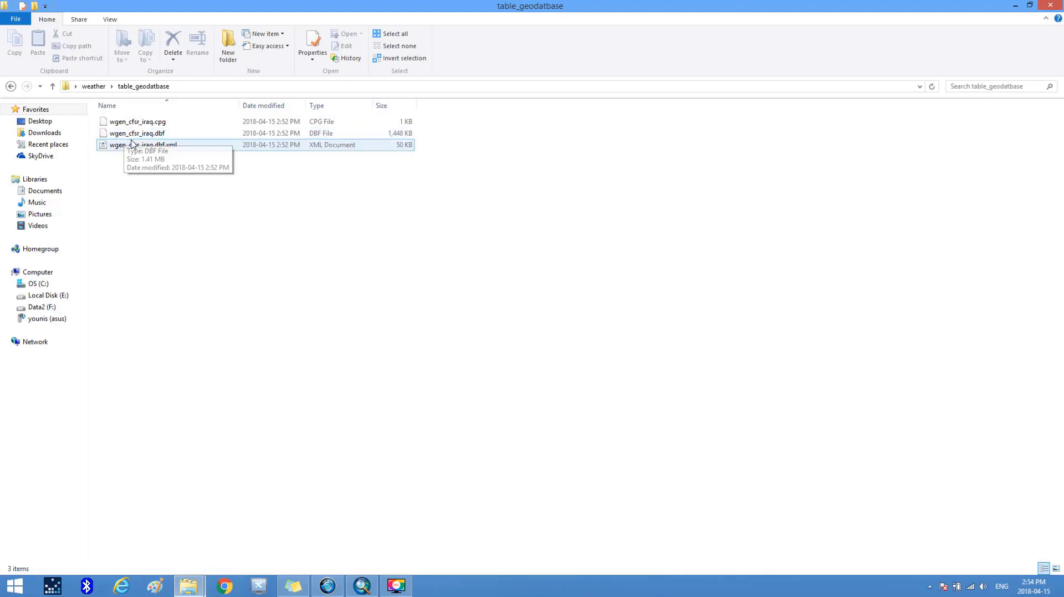
click(161, 139)
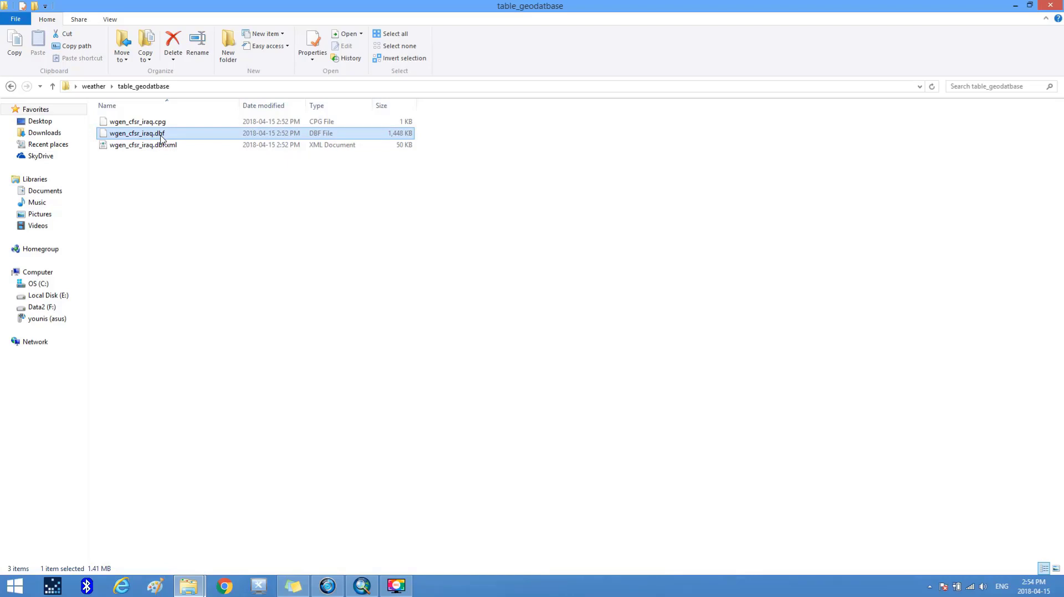
click(1050, 7)
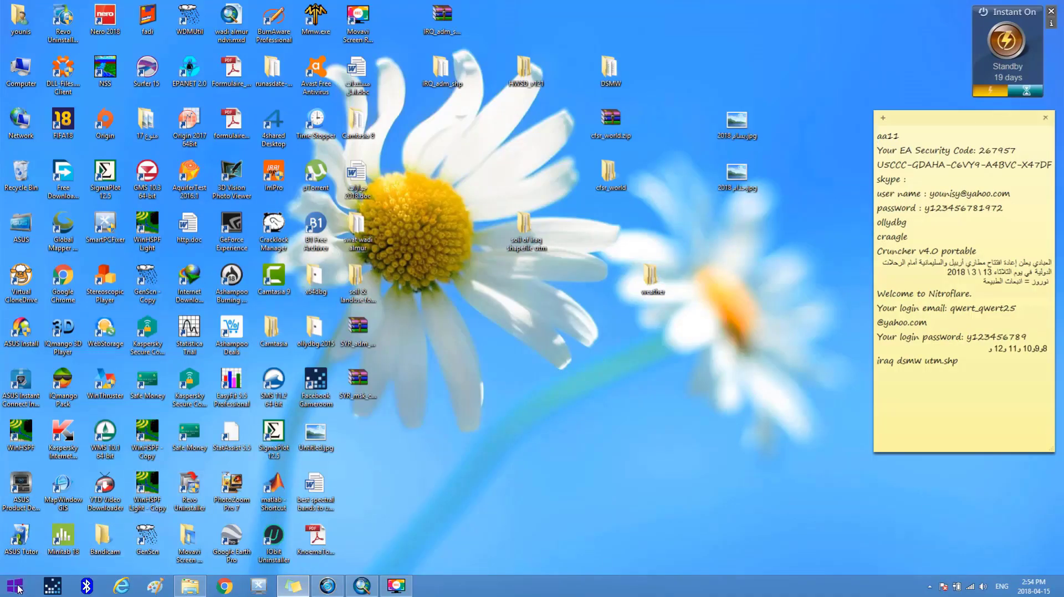
- Launch Excel 2016, dismiss the default-program prompt, and create a blank workbook
click(18, 588)
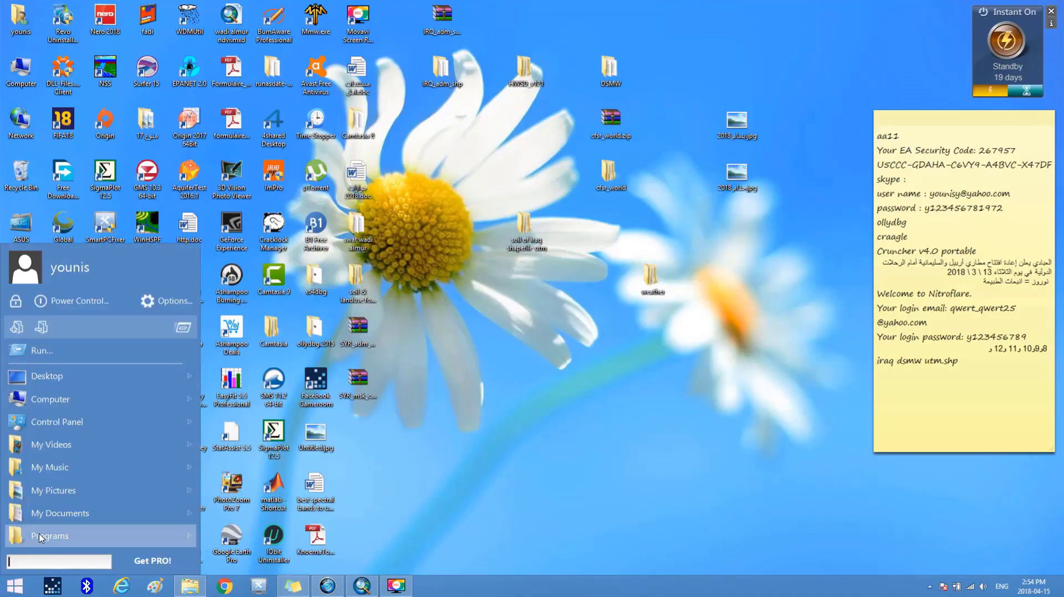
mouse_move(42, 537)
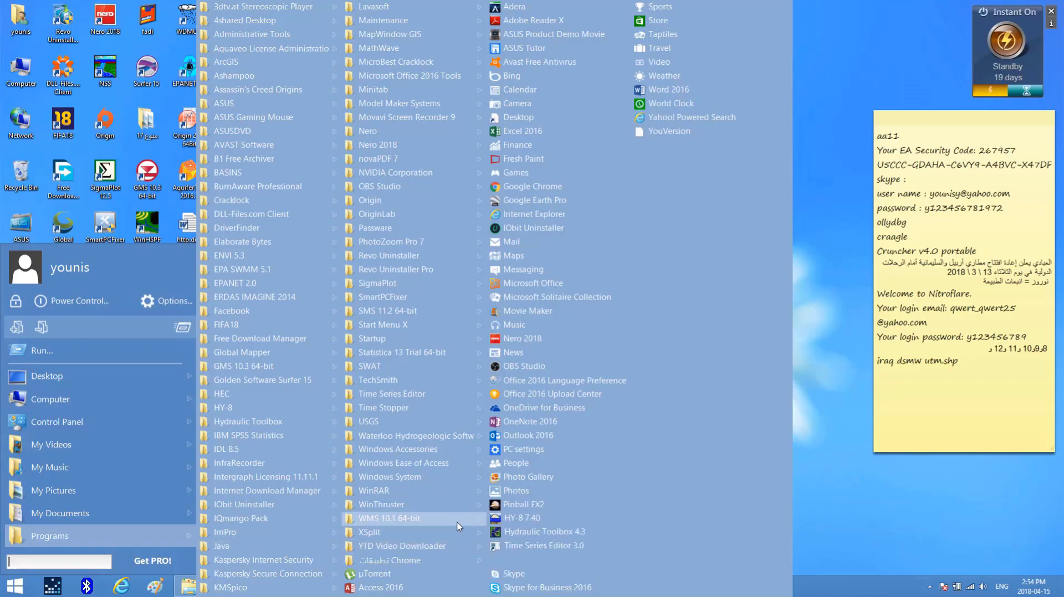
click(522, 132)
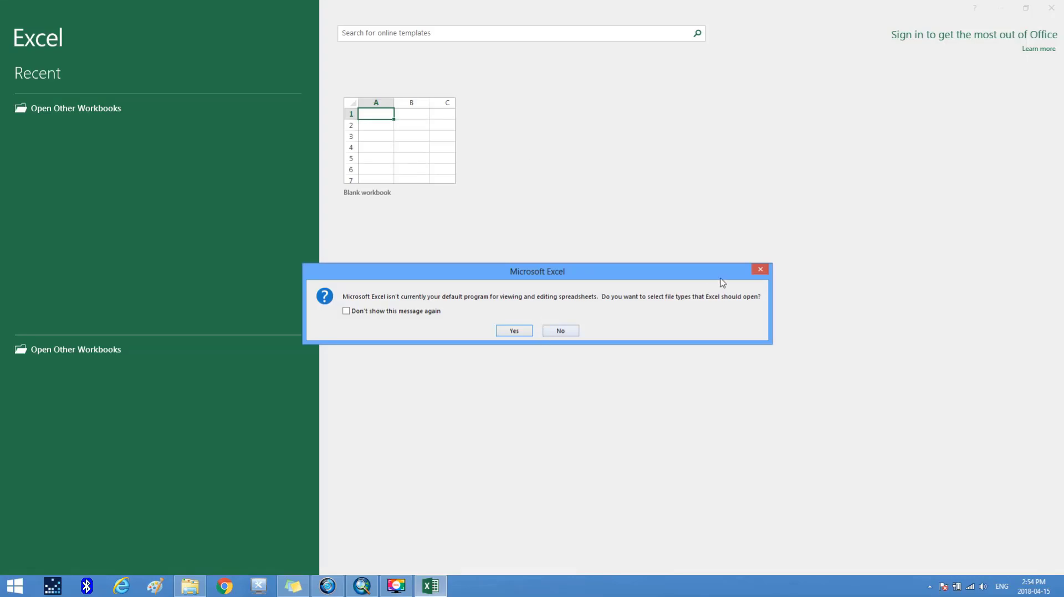
click(761, 267)
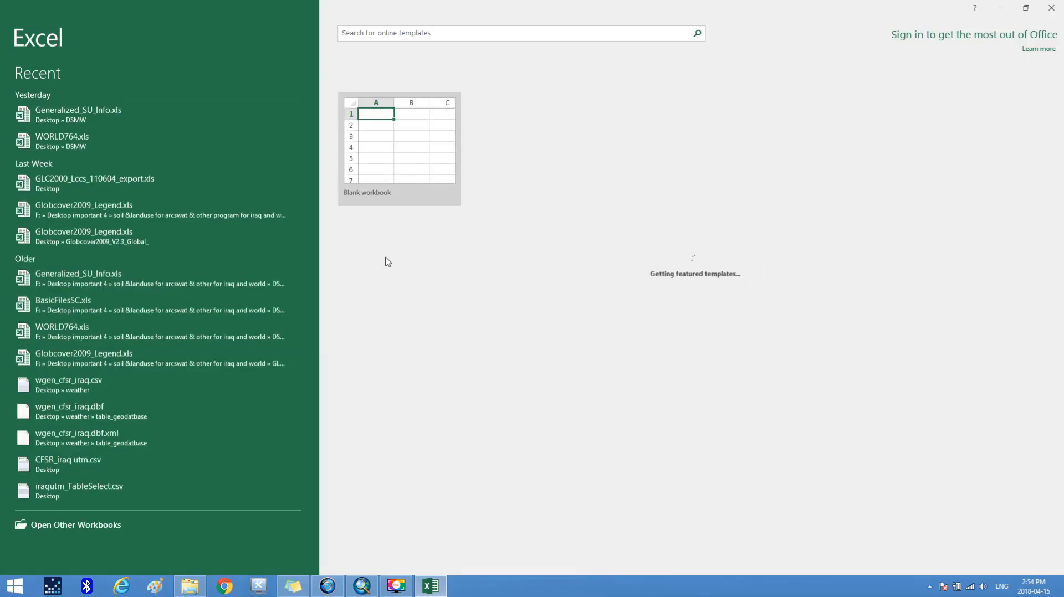
click(396, 154)
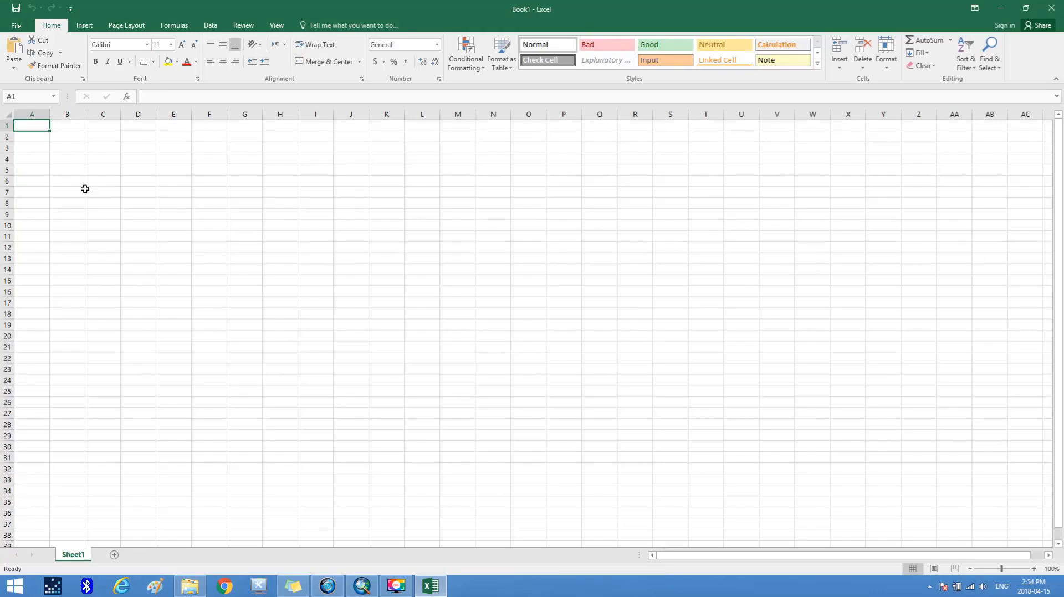
- Open wgen_cfsr_iraq.dbf from the Desktop folder weather\table_geodatbase, with the file filter set to All Files
click(16, 25)
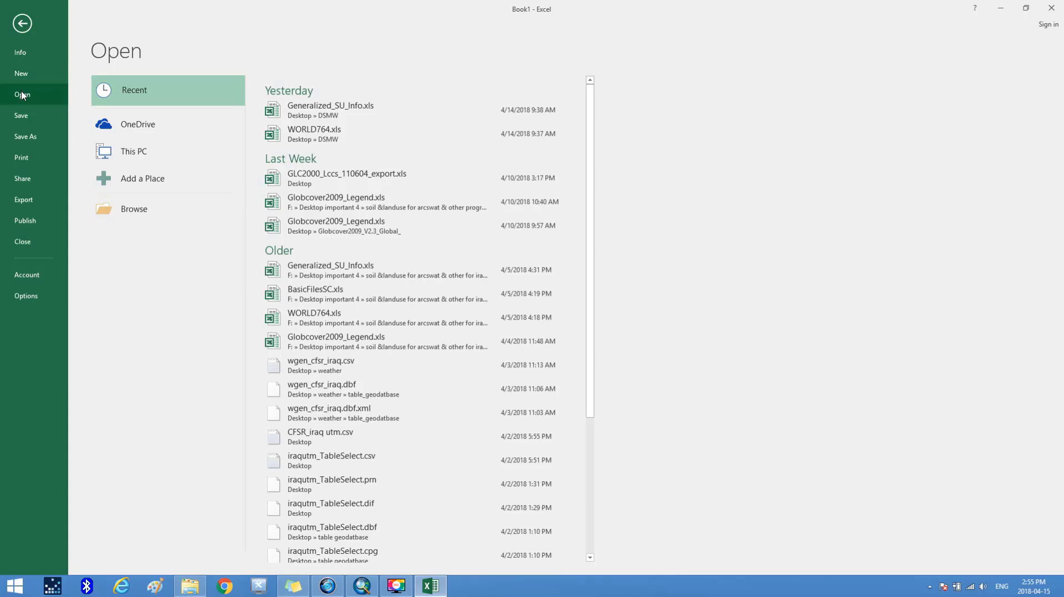
click(162, 210)
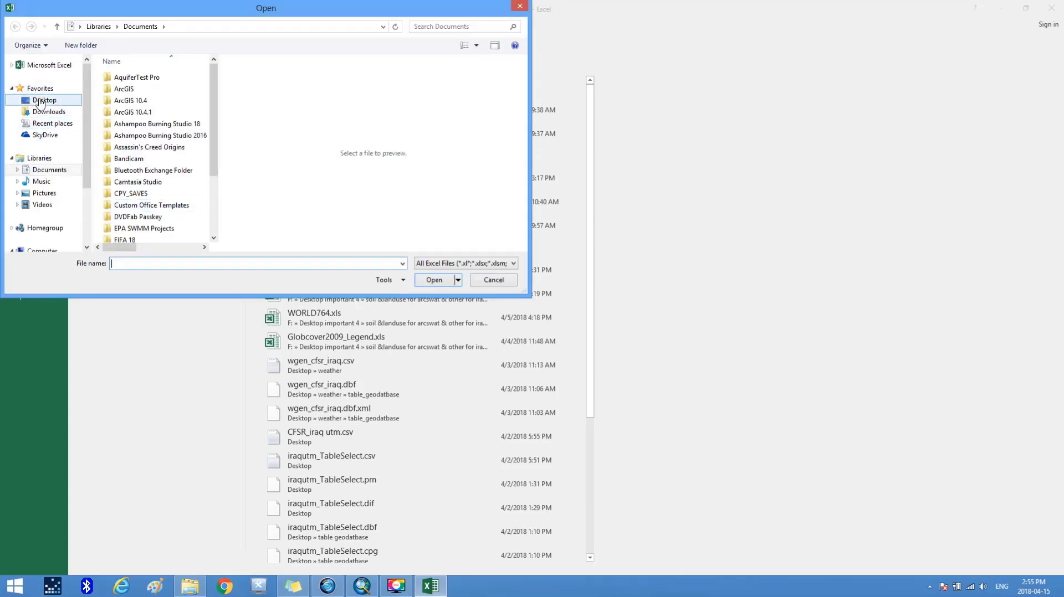
click(40, 101)
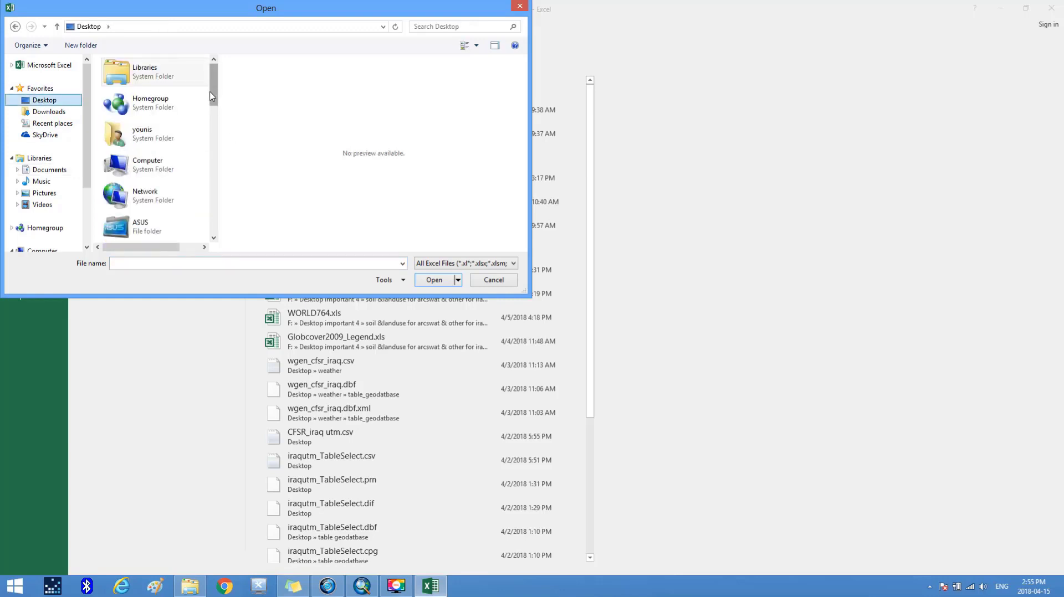
drag(215, 91, 213, 214)
double_click(173, 194)
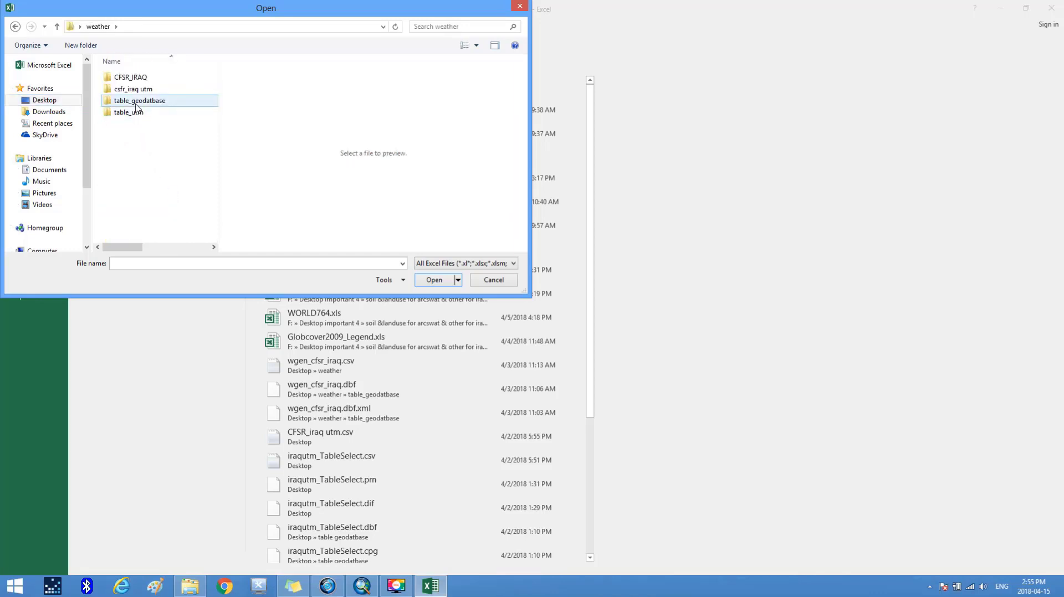
click(137, 103)
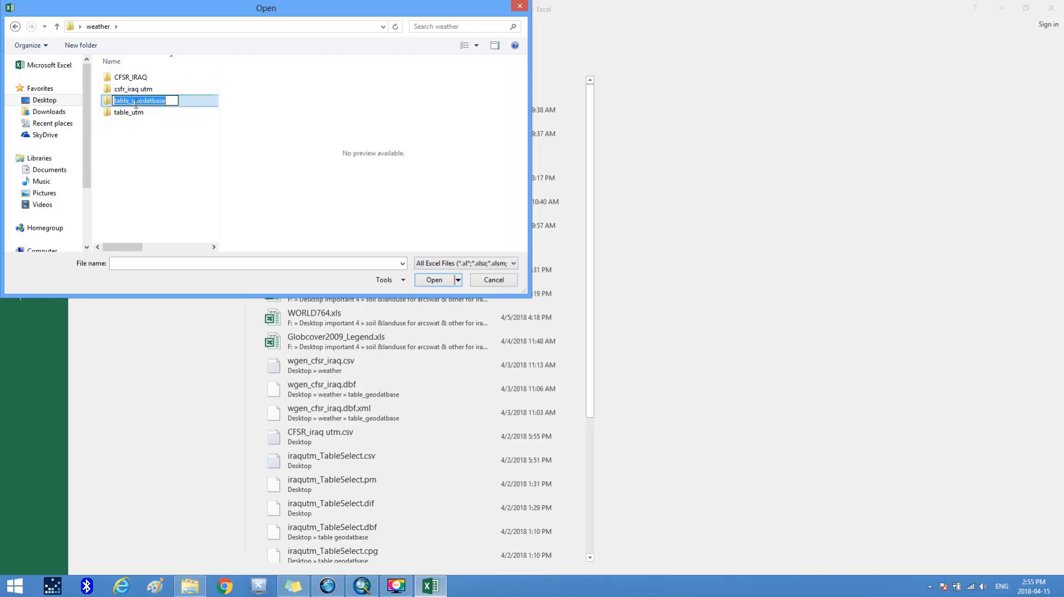
double_click(113, 106)
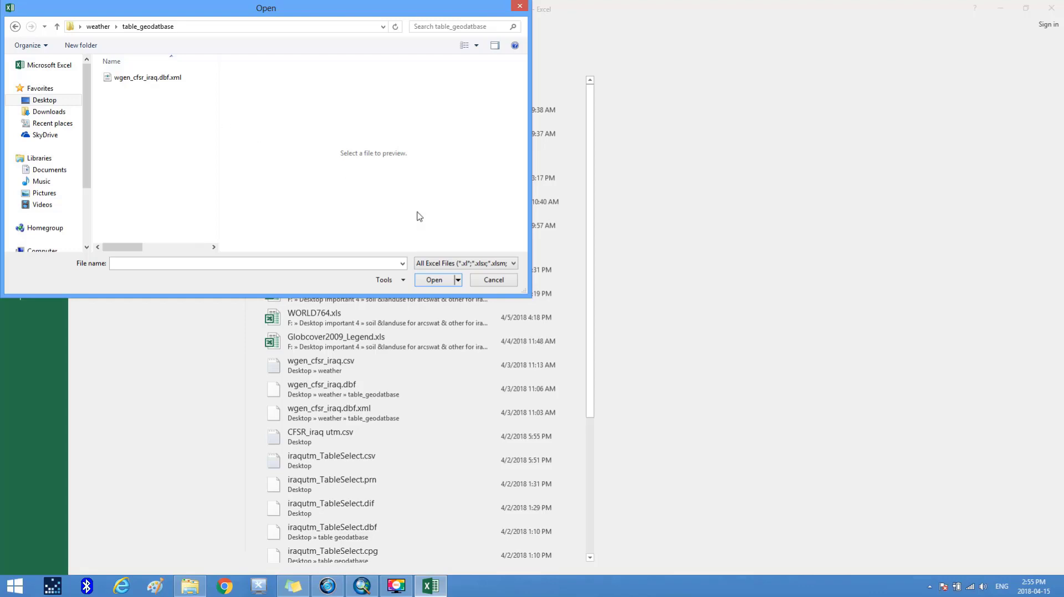
click(515, 265)
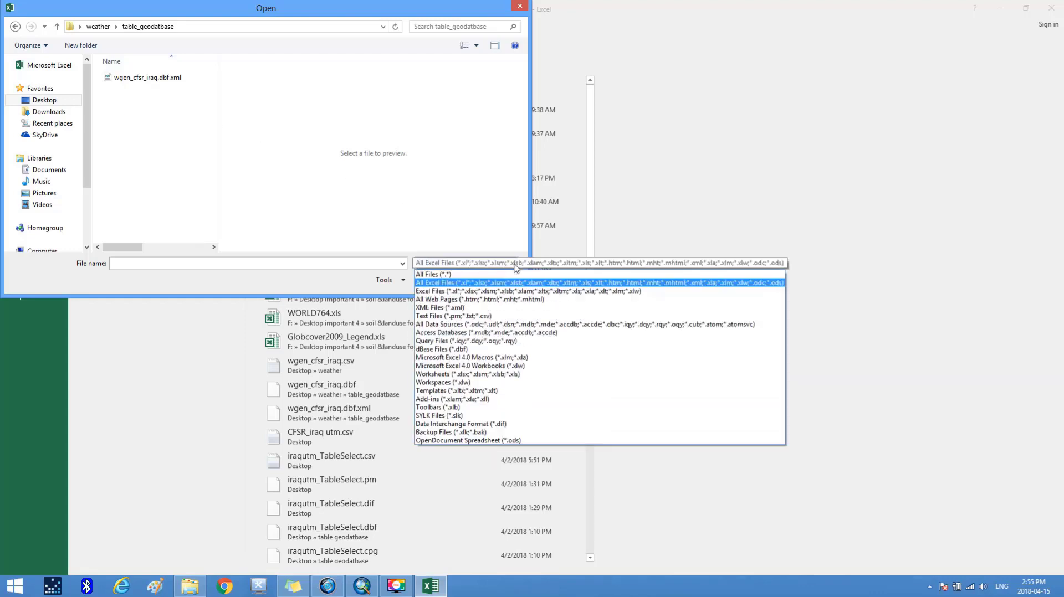
click(468, 274)
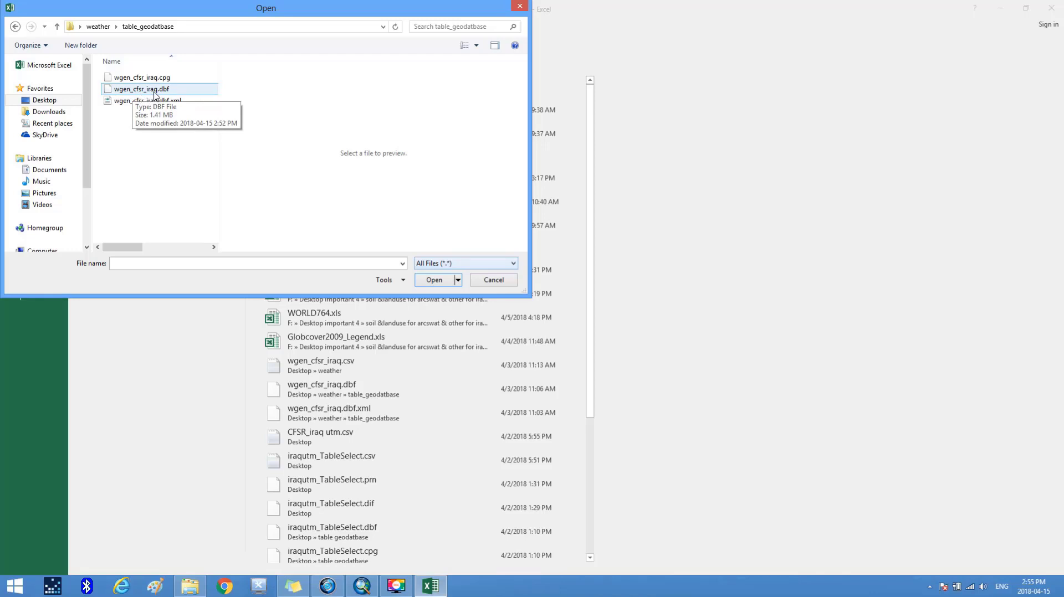
click(157, 92)
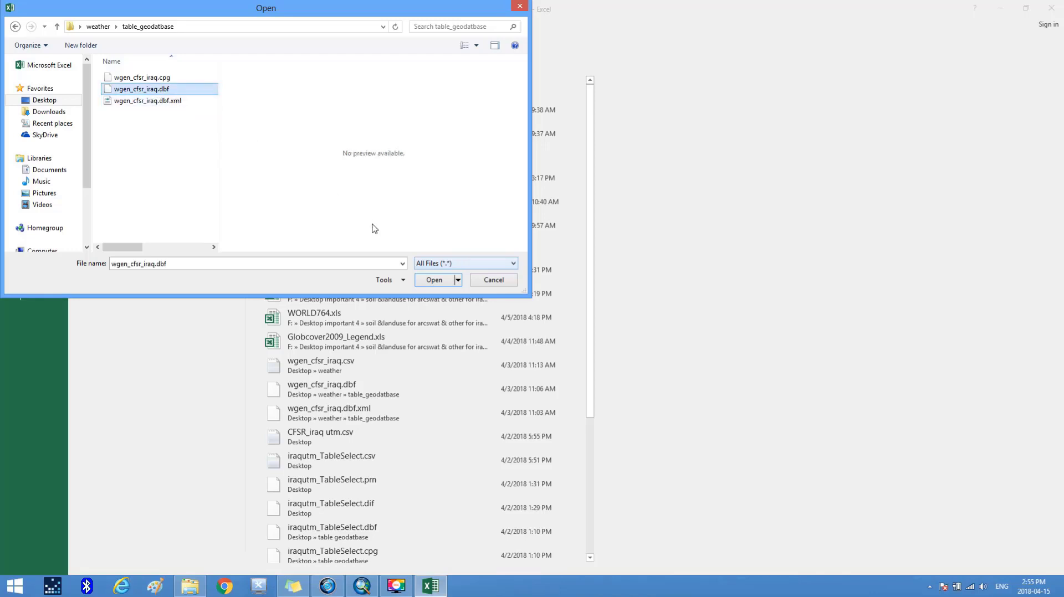
click(435, 281)
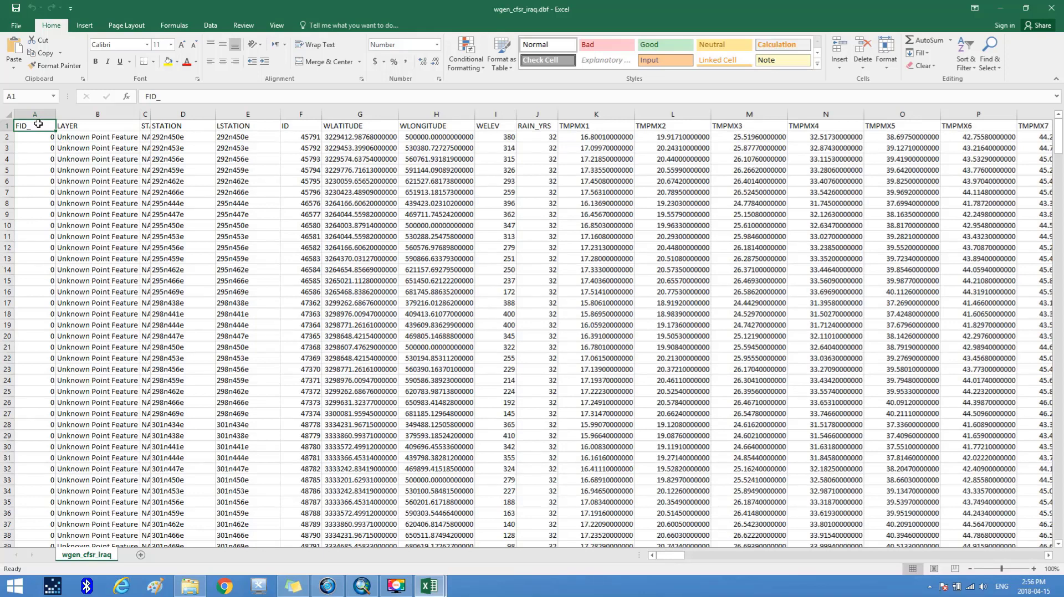
- Rename the FID_ header in A1 to OBJECTID and delete the entire LAYER column
text(OB)
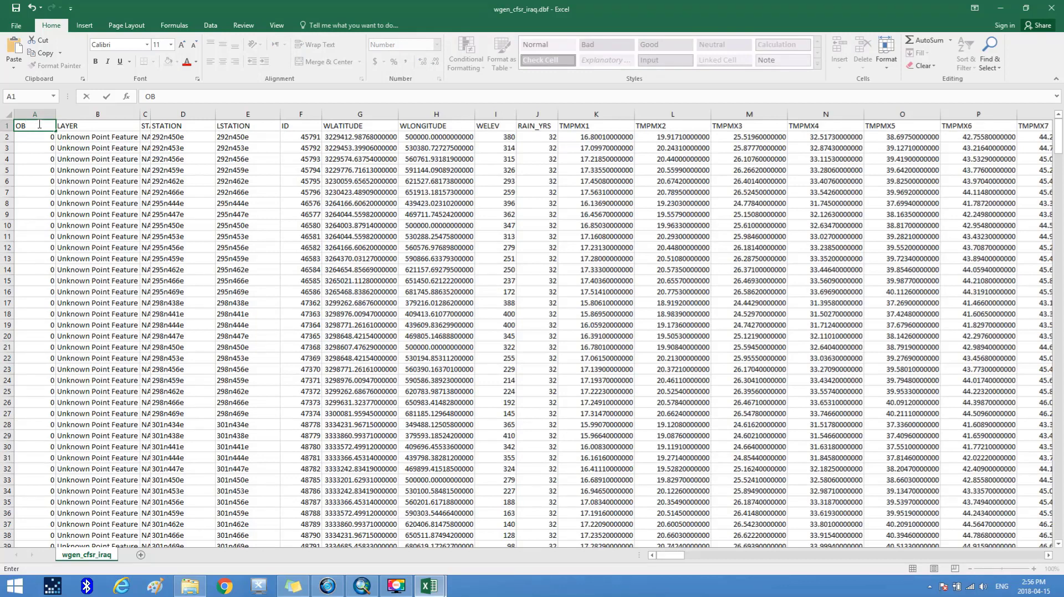
text(JECTID)
click(92, 115)
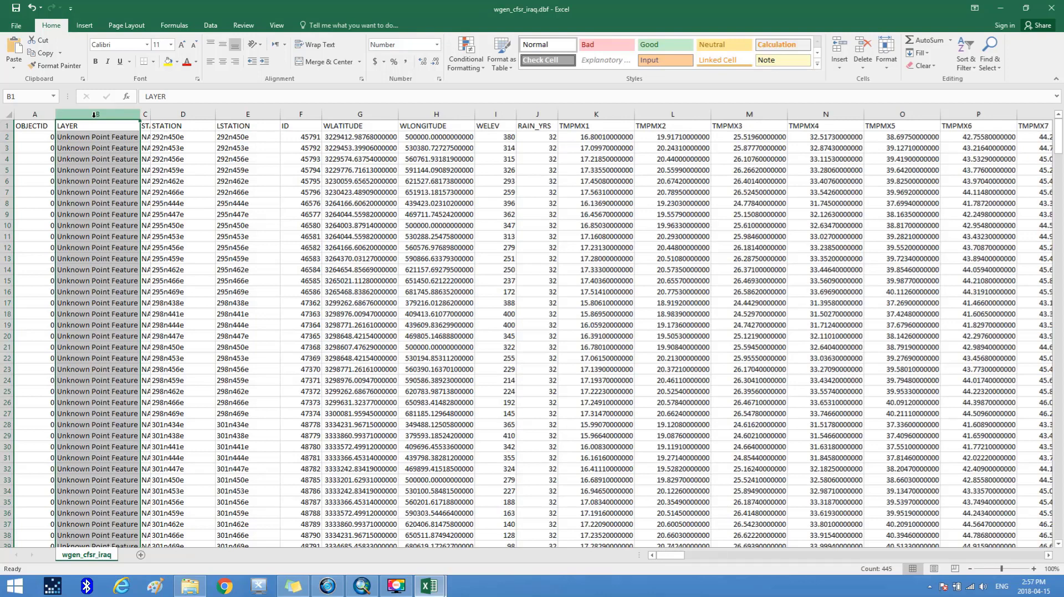
key(Delete)
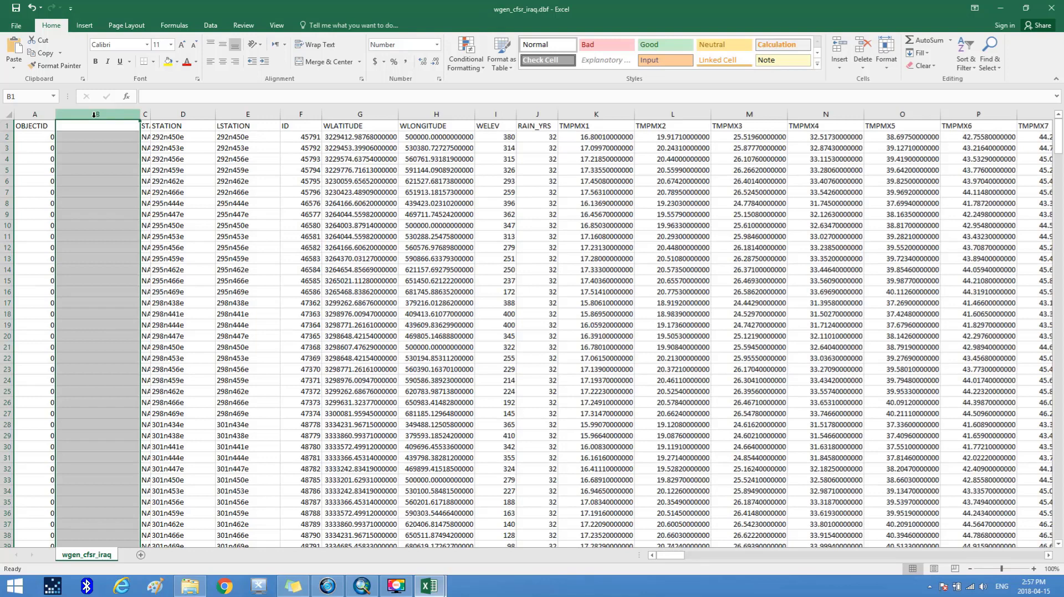
right_click(94, 114)
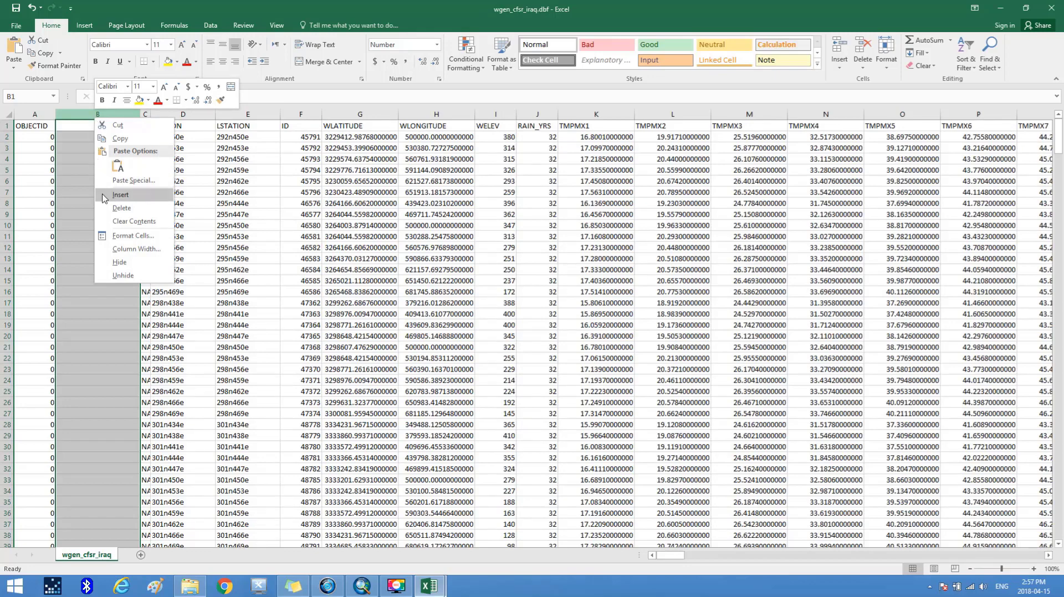
click(122, 208)
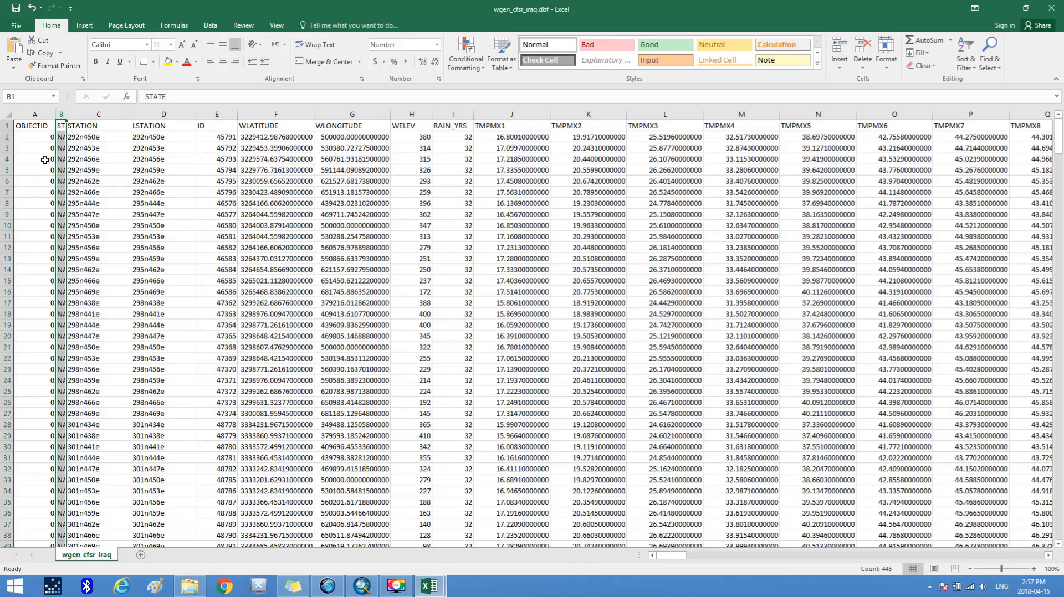
- Clear the zeros under OBJECTID and fill A2:A445 with a sequential series from 1 to 444
drag(37, 136, 5, 380)
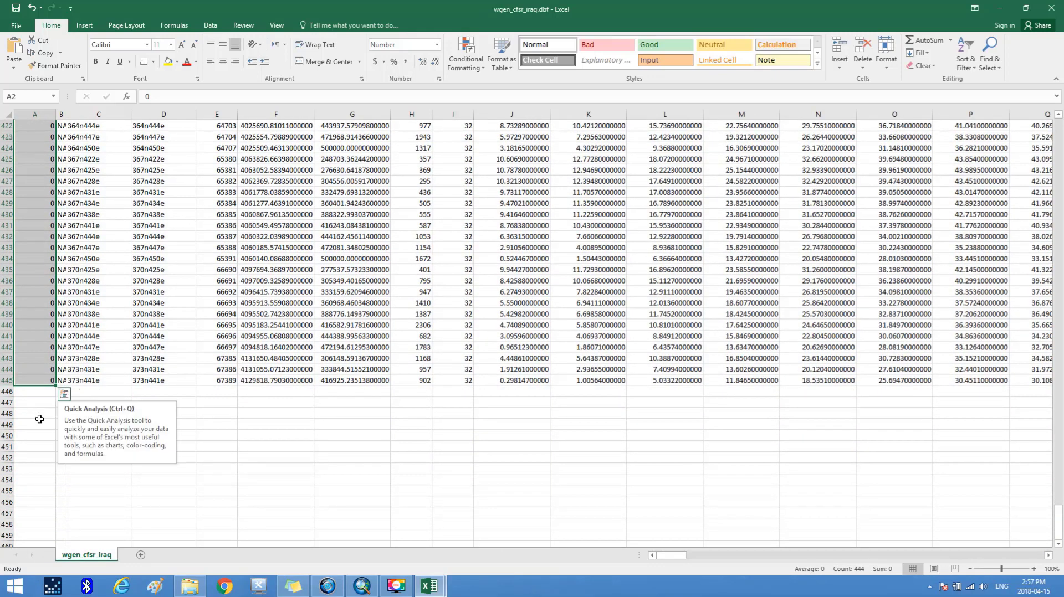
key(Delete)
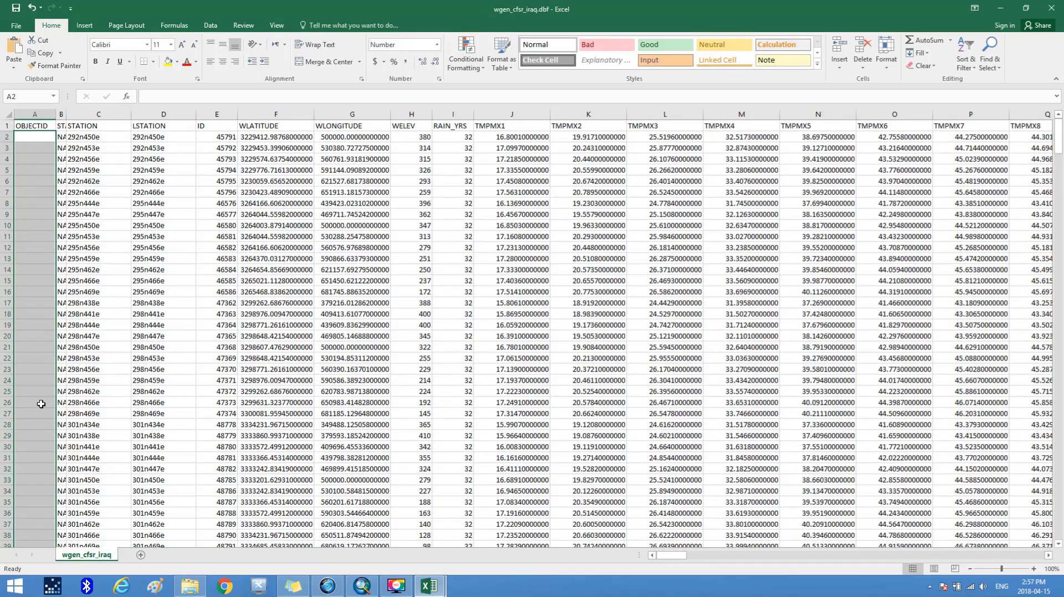
click(37, 137)
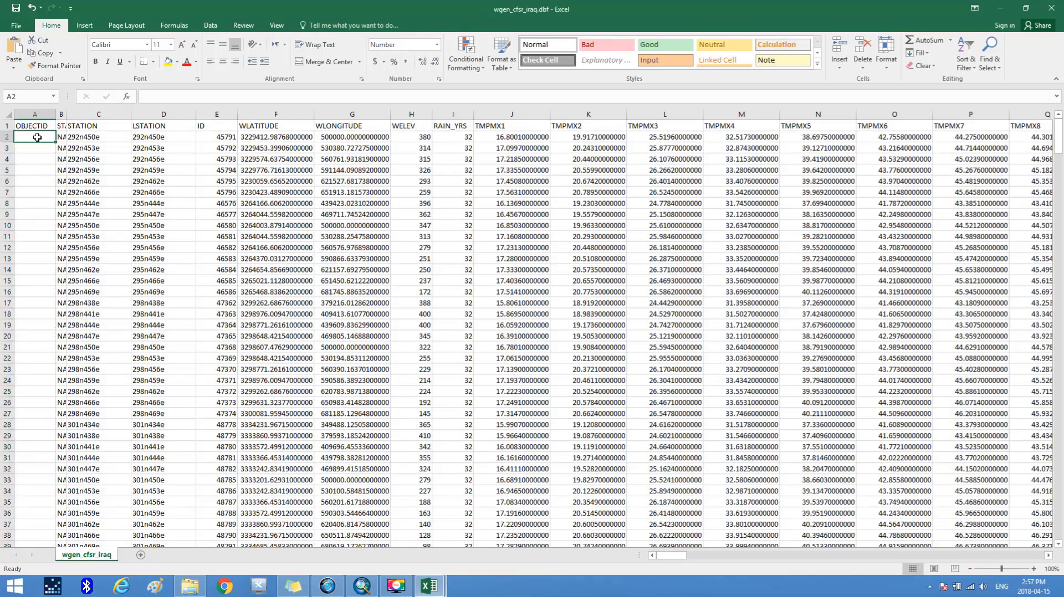
text(1)
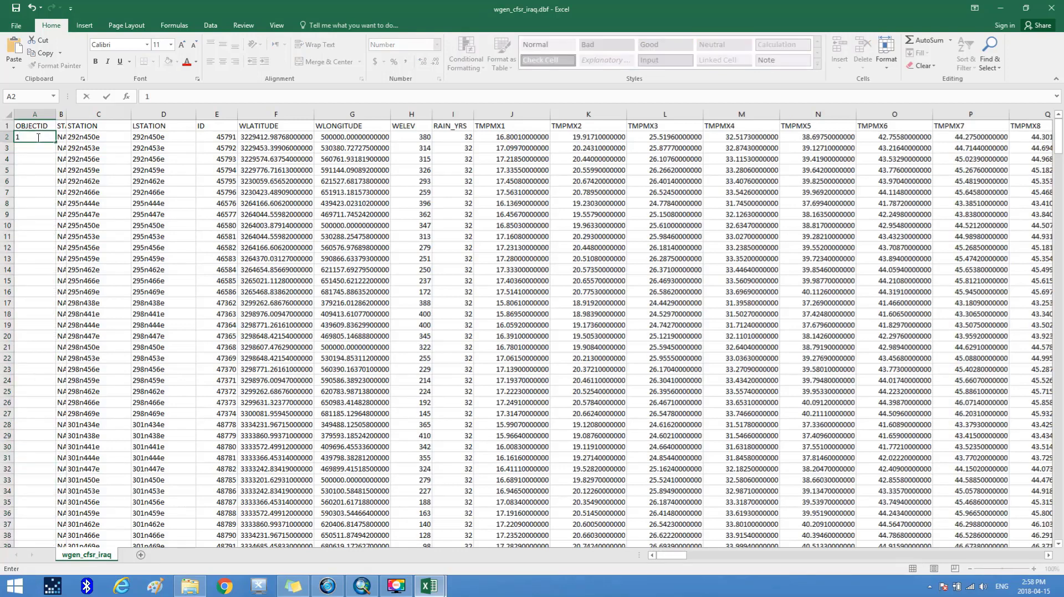
key(Return)
text(2)
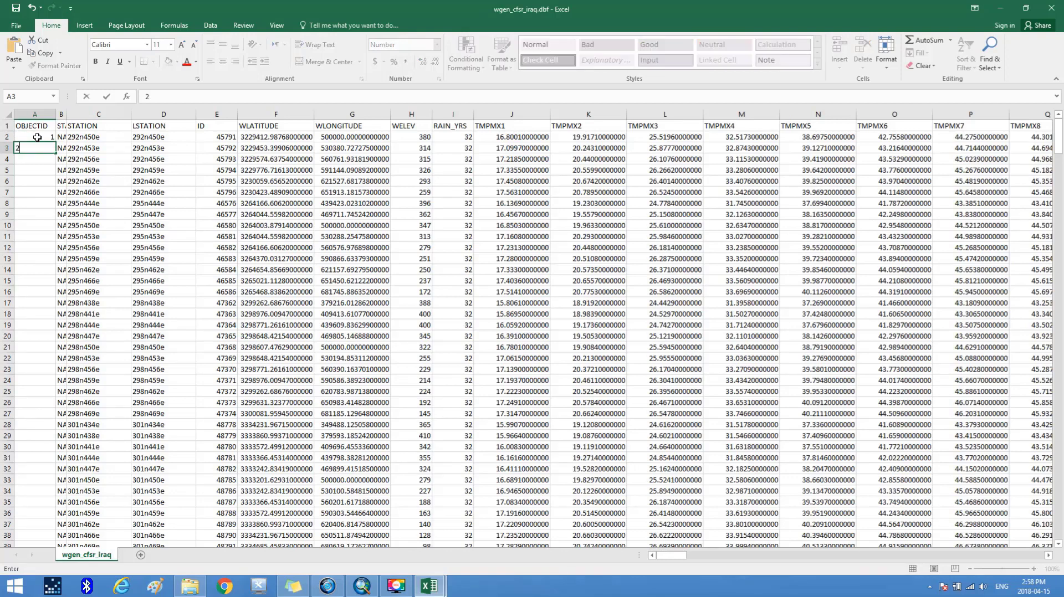
key(Return)
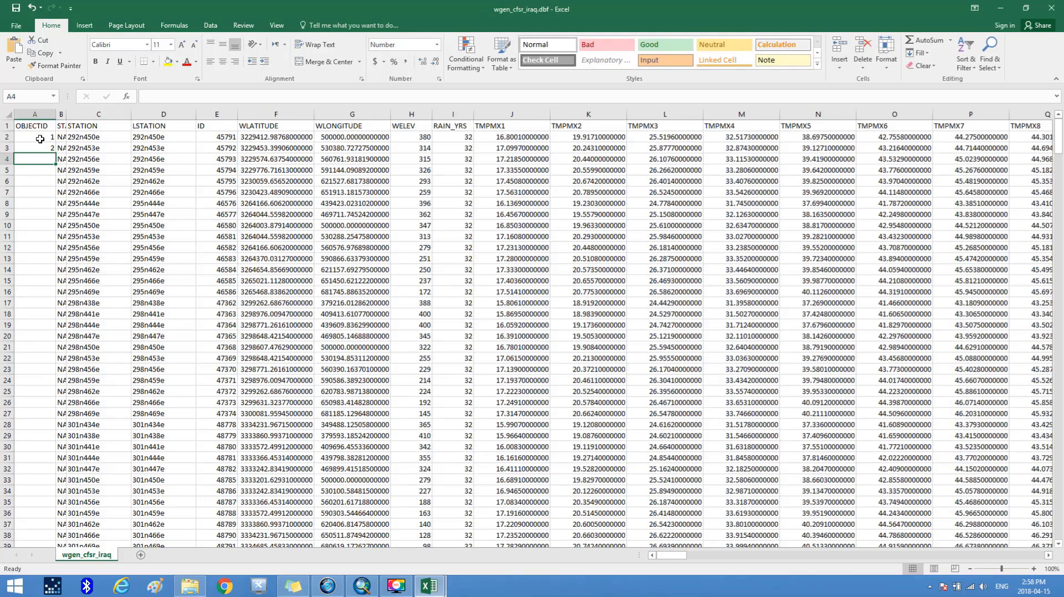
drag(40, 140, 41, 147)
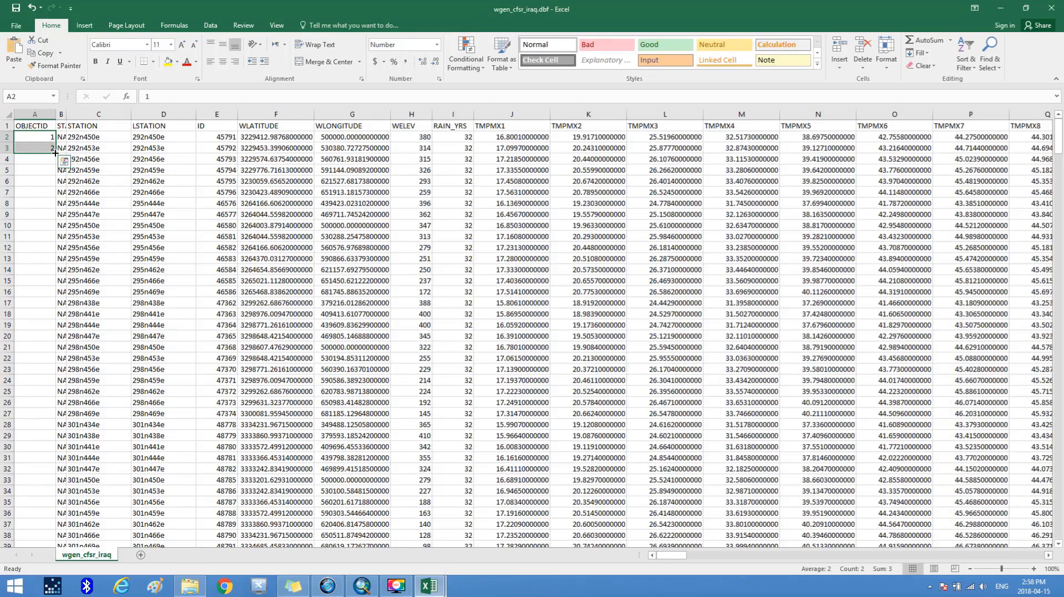
drag(57, 153, 31, 504)
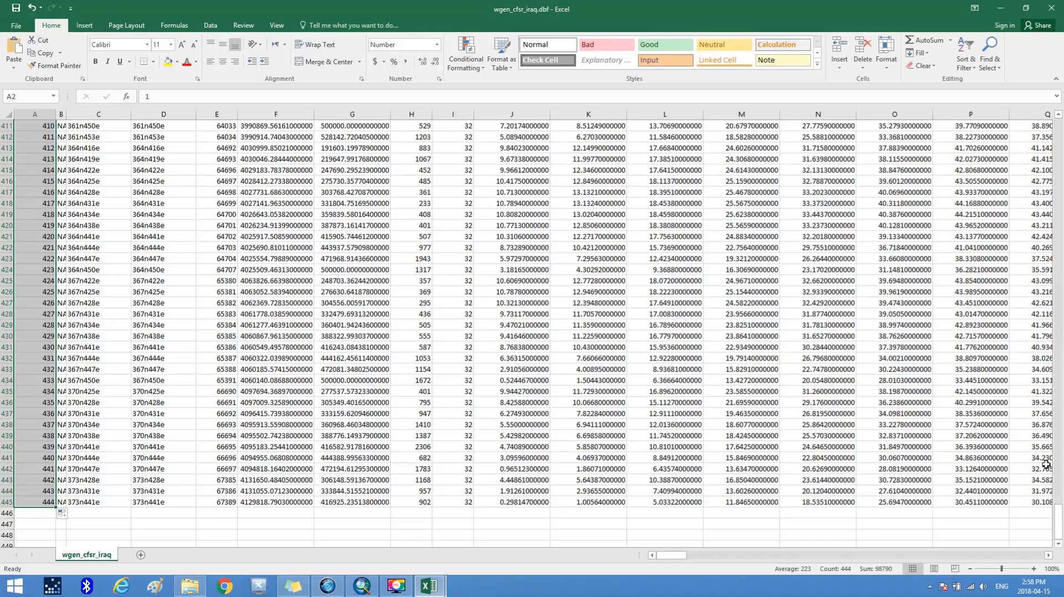
- Start saving a copy of the table and choose the Desktop folder weather as its location
drag(1059, 521, 1059, 136)
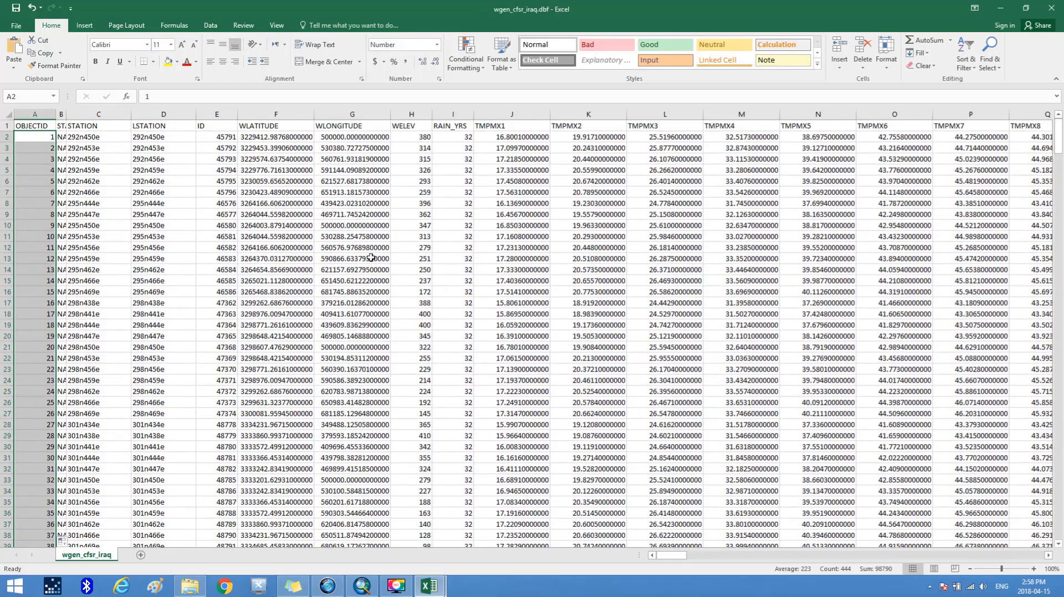
click(48, 137)
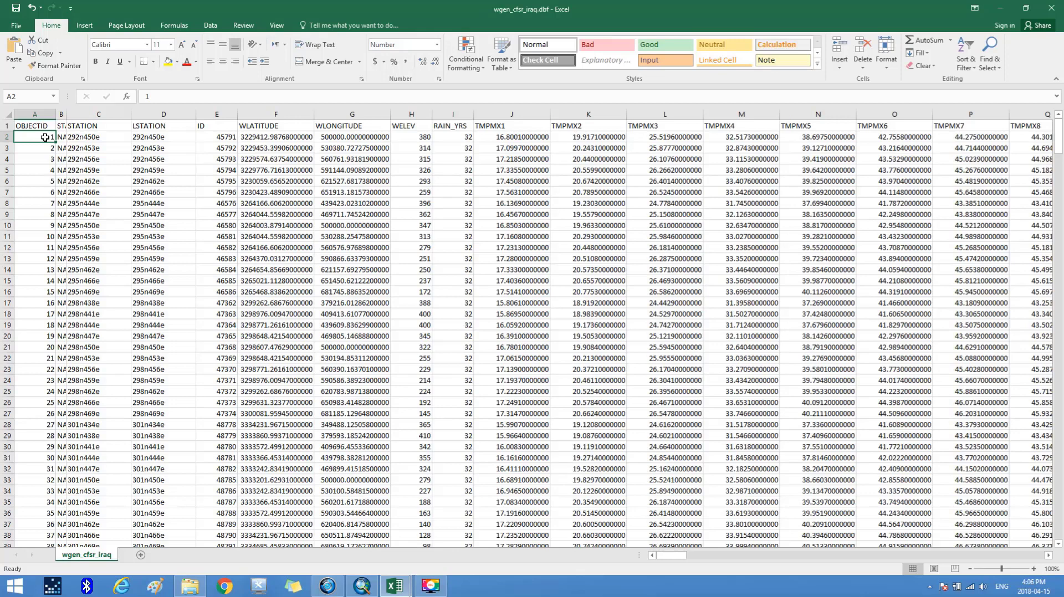
click(19, 26)
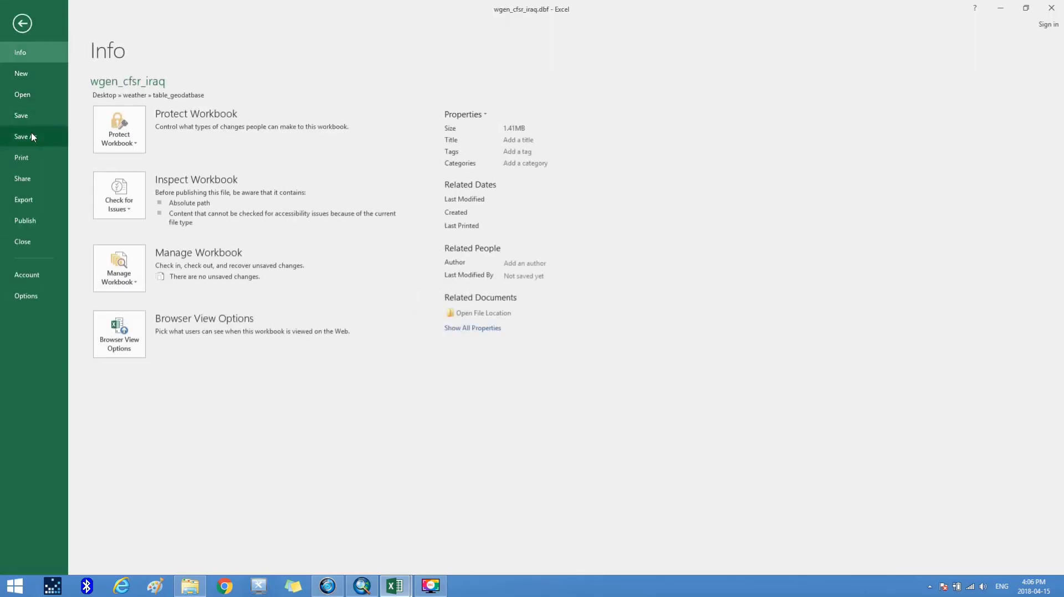
click(31, 138)
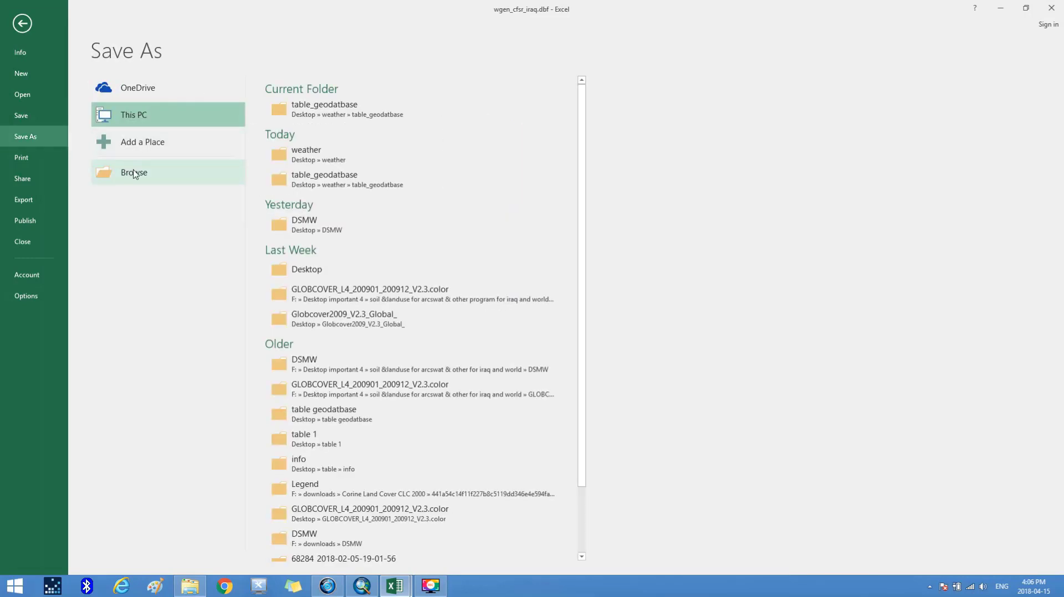
click(134, 173)
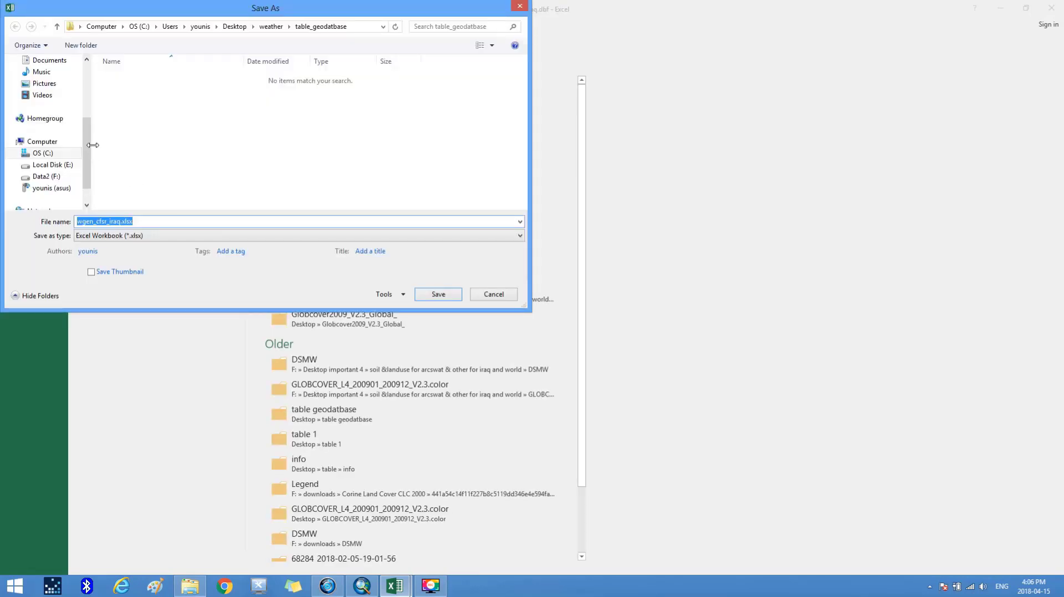
drag(87, 148, 86, 89)
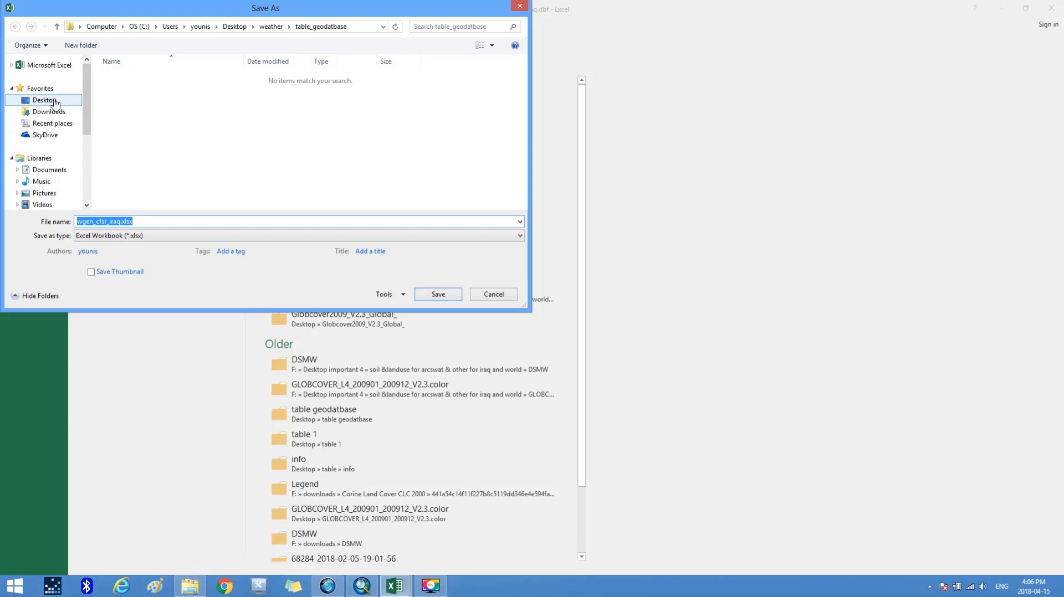
click(49, 100)
drag(522, 91, 522, 190)
double_click(296, 185)
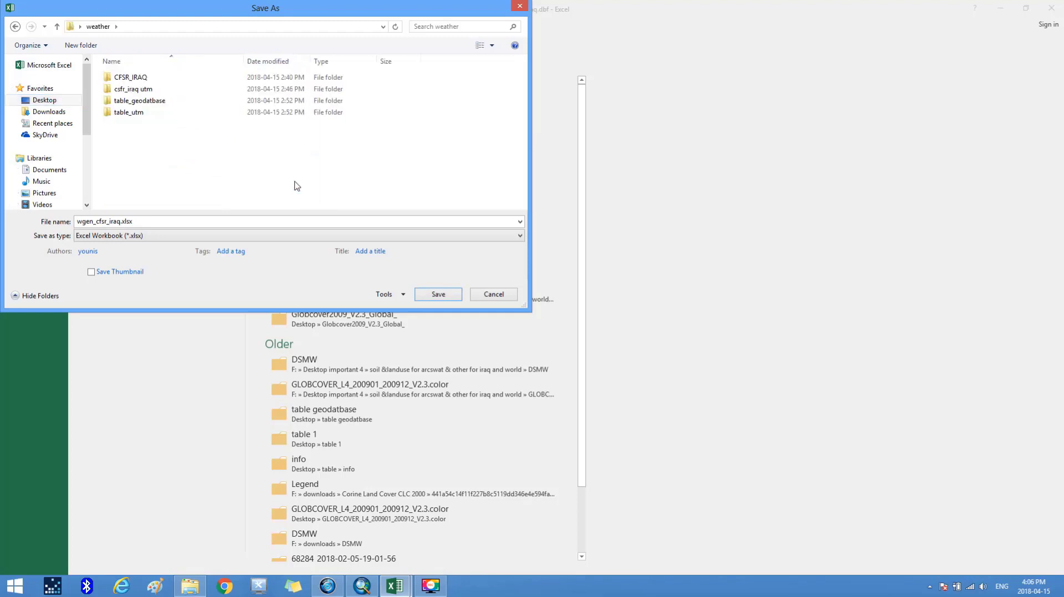
- Save the table as WGEN_CFSR_IRAQ in CSV (Comma delimited) format and accept keeping that format
double_click(133, 221)
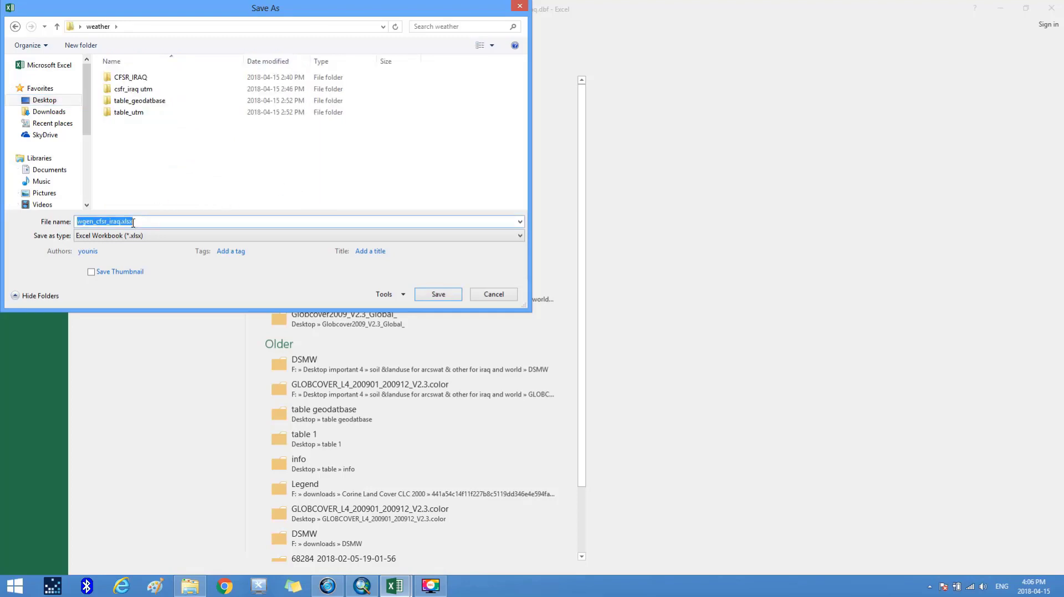
text(WGEN_CFSR_IRAQ)
click(519, 236)
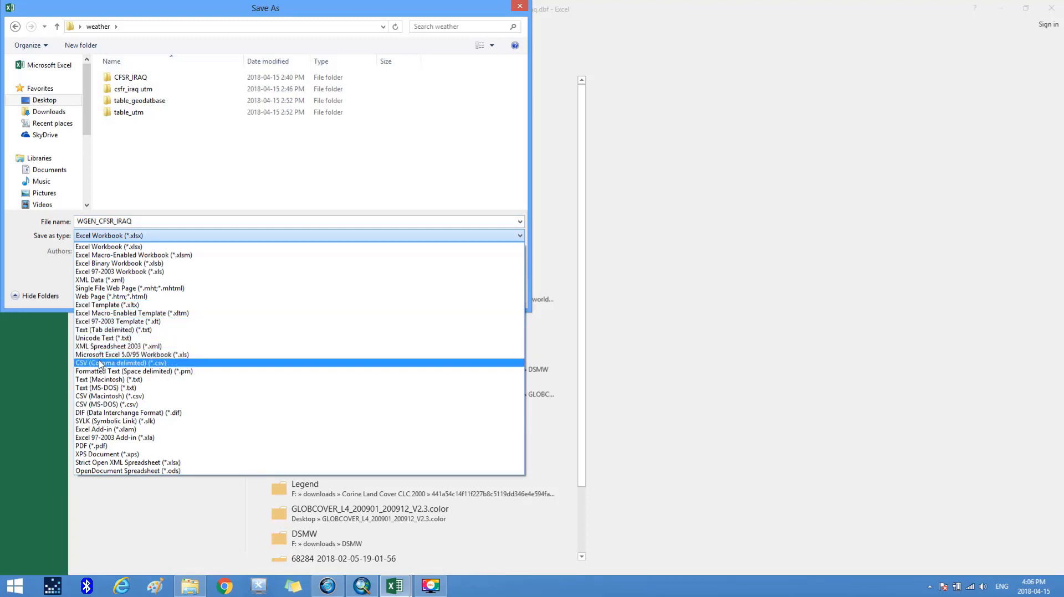
click(100, 362)
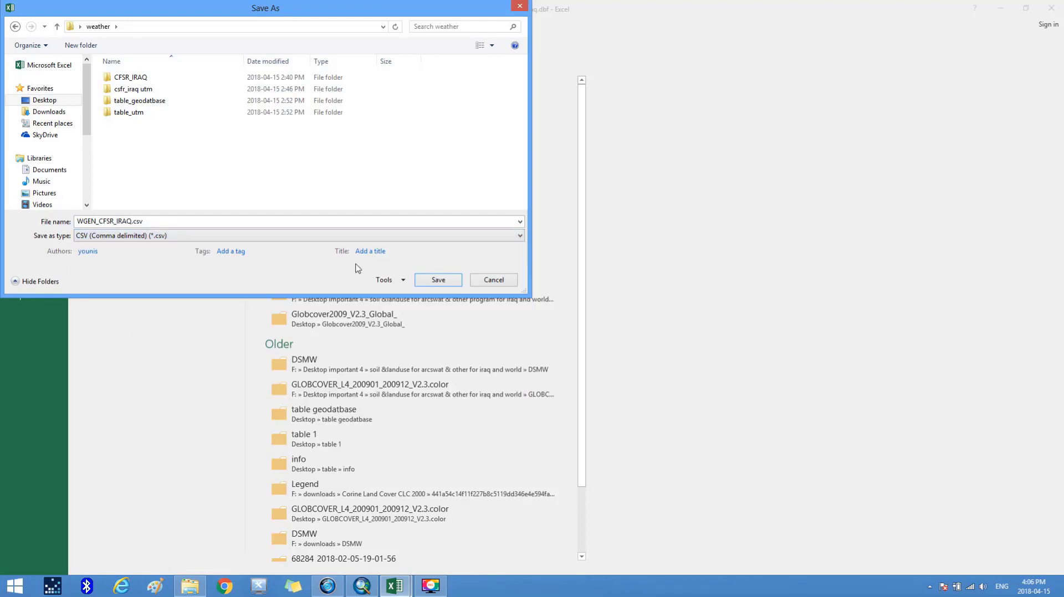
click(439, 281)
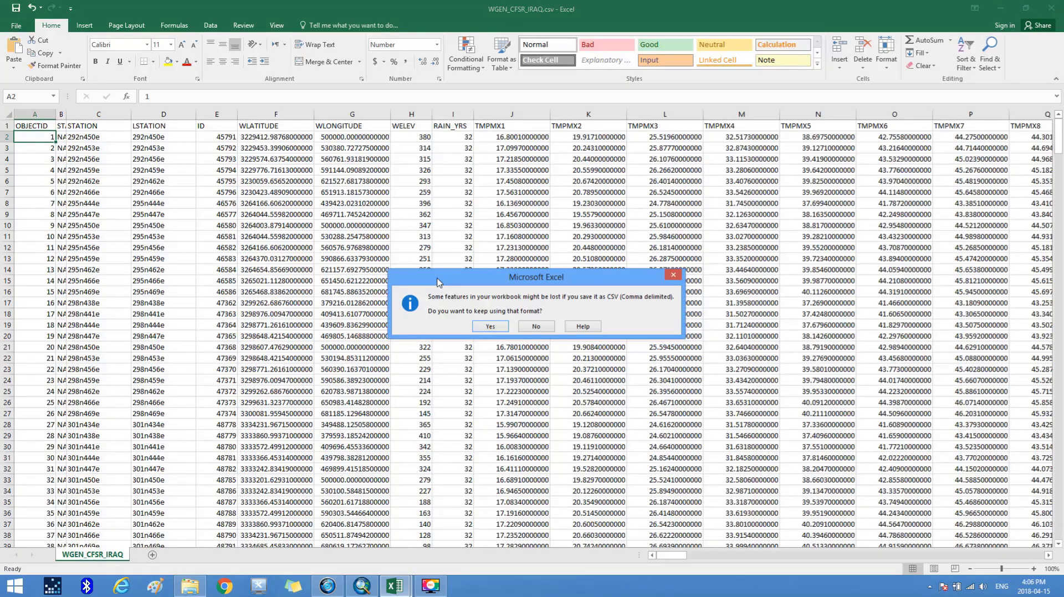
click(497, 324)
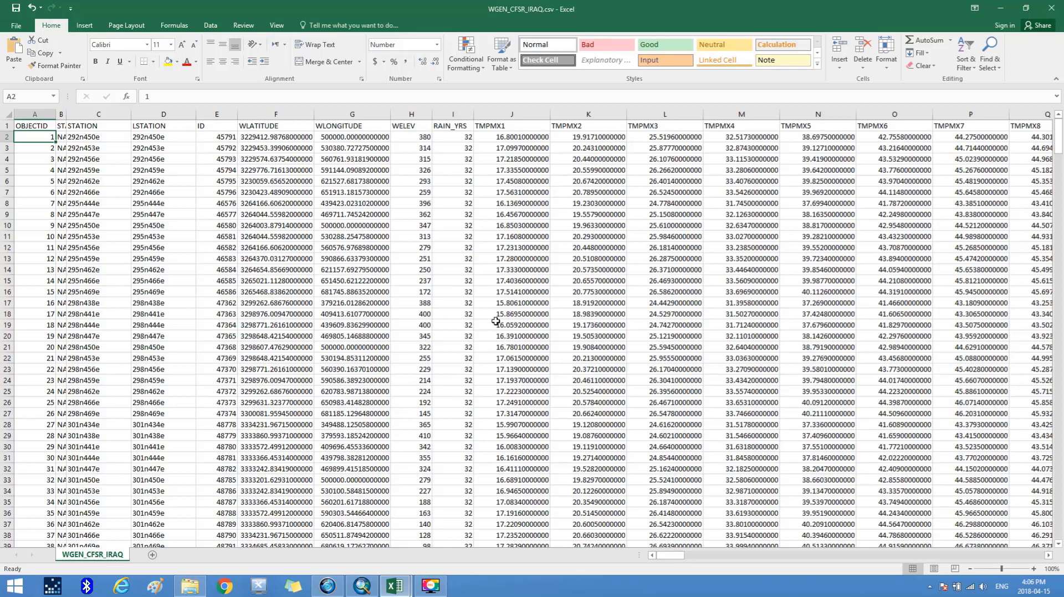
- Close the CSV without saving again and the blank workbook, and check the Desktop folder weather for the exported file
click(1053, 7)
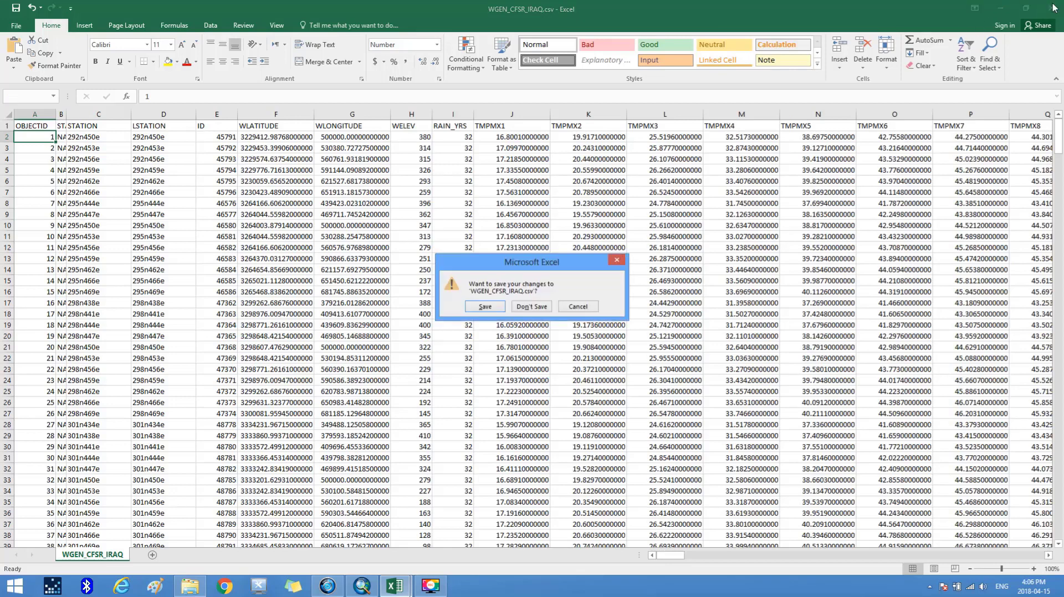
click(530, 308)
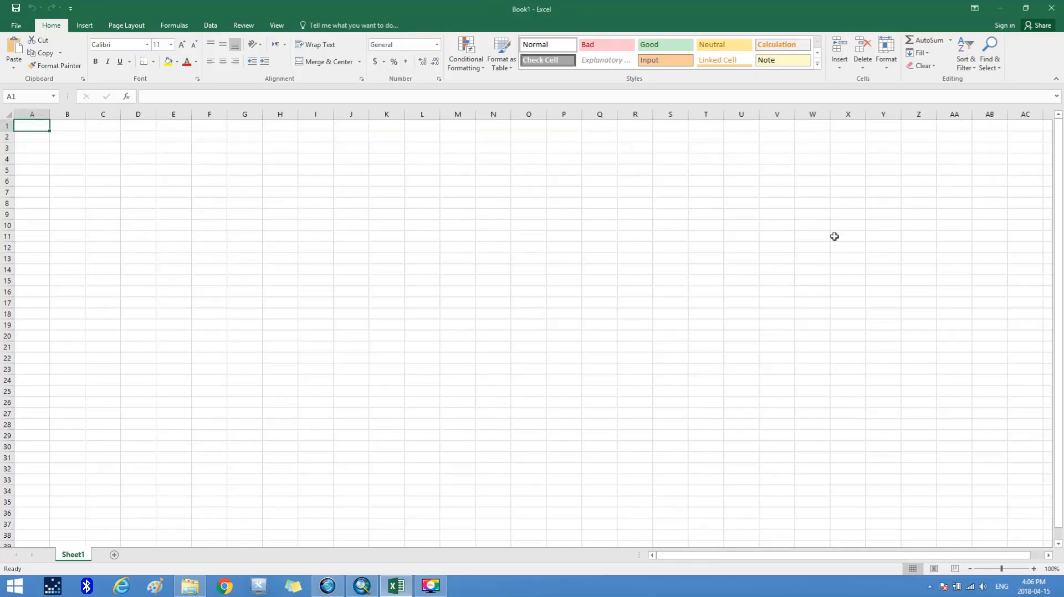
click(1052, 9)
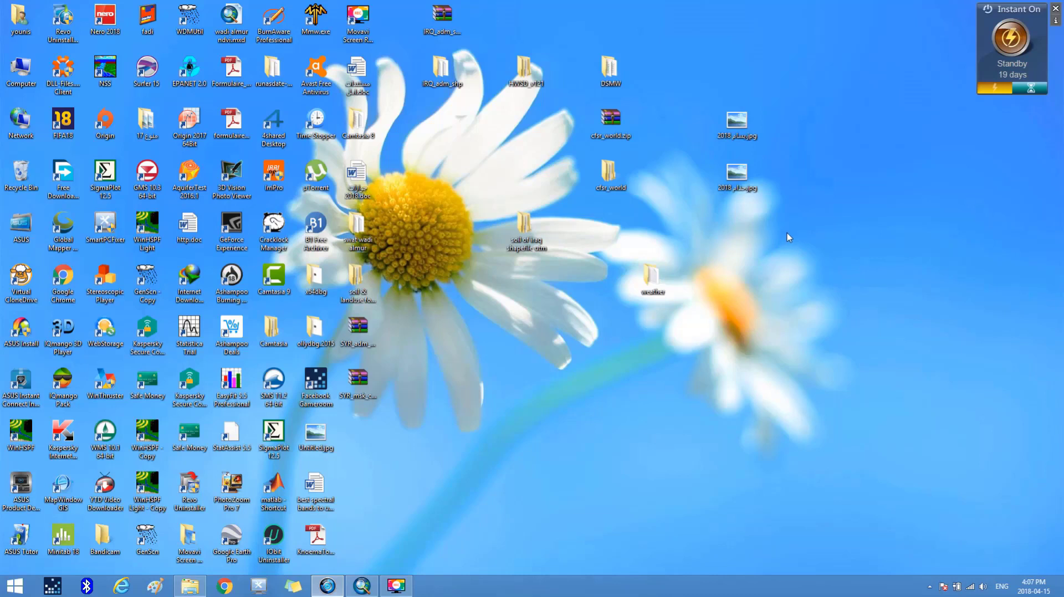
double_click(653, 290)
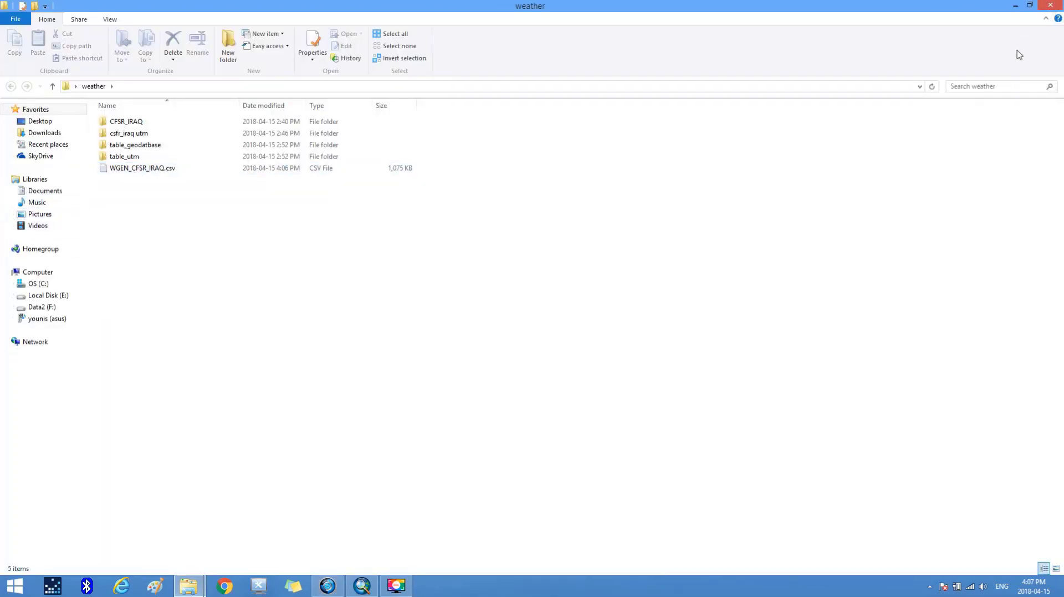
click(1048, 7)
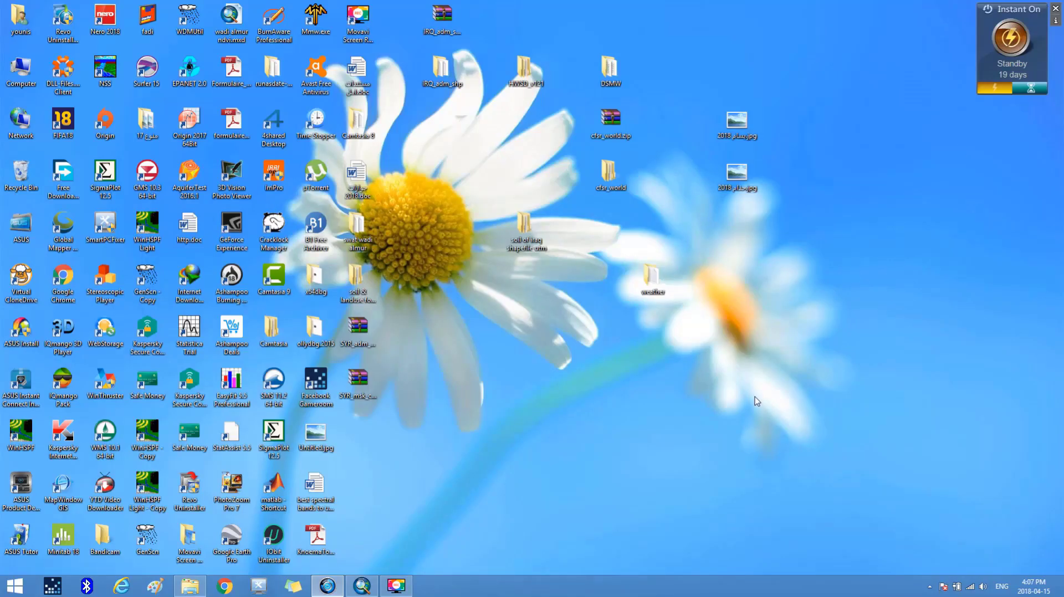
- Launch Access 2016 and create a blank desktop database with the default file name
click(17, 587)
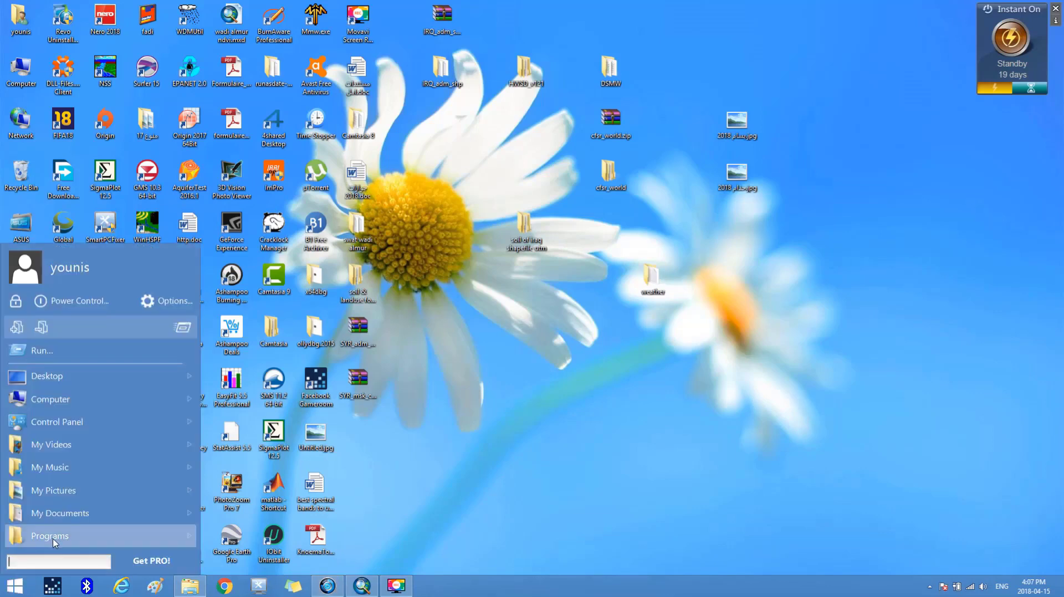
mouse_move(138, 543)
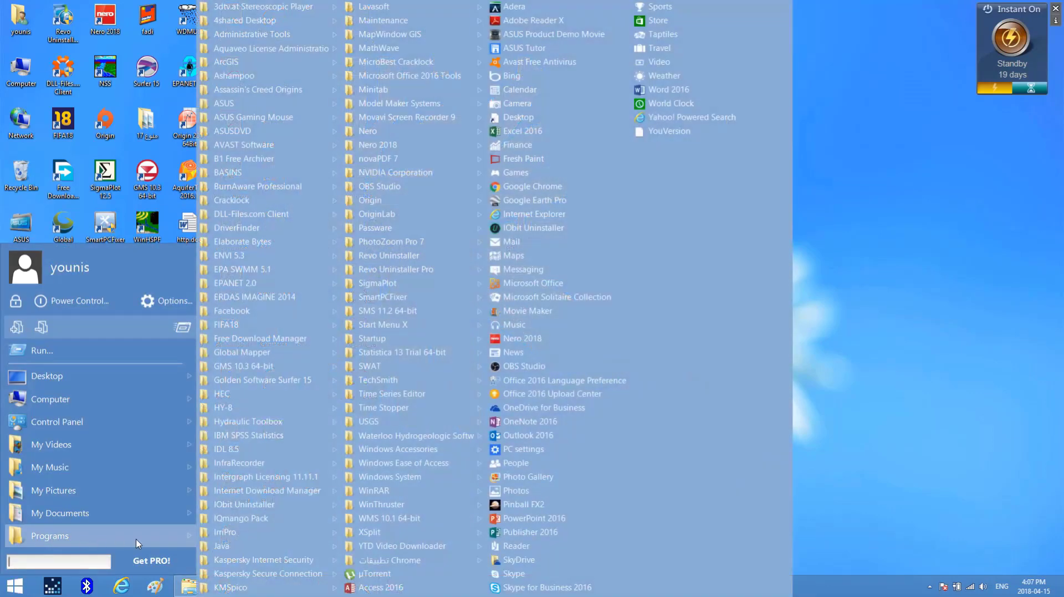
click(396, 586)
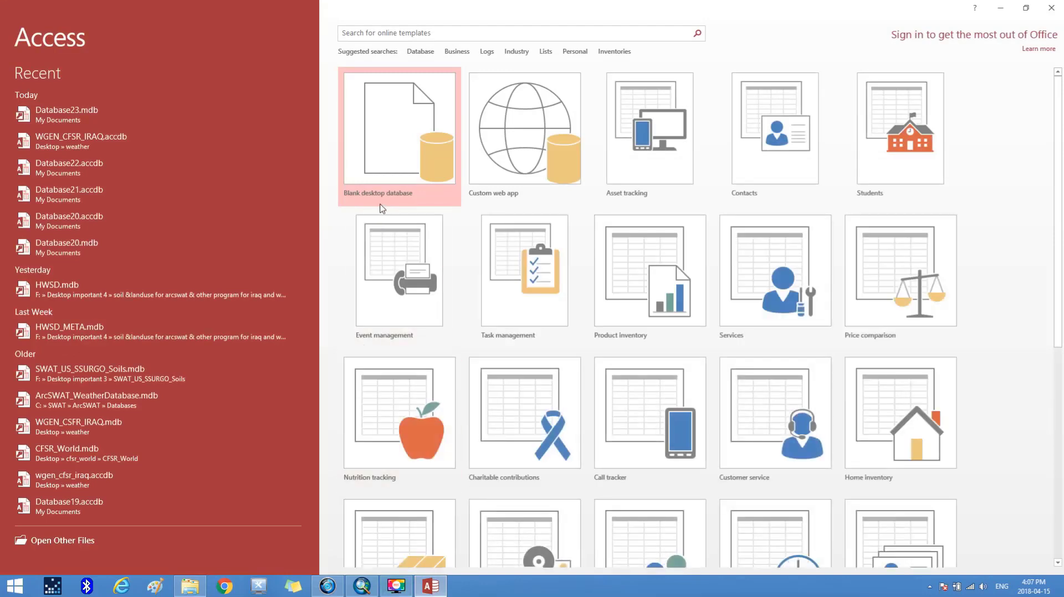
click(386, 147)
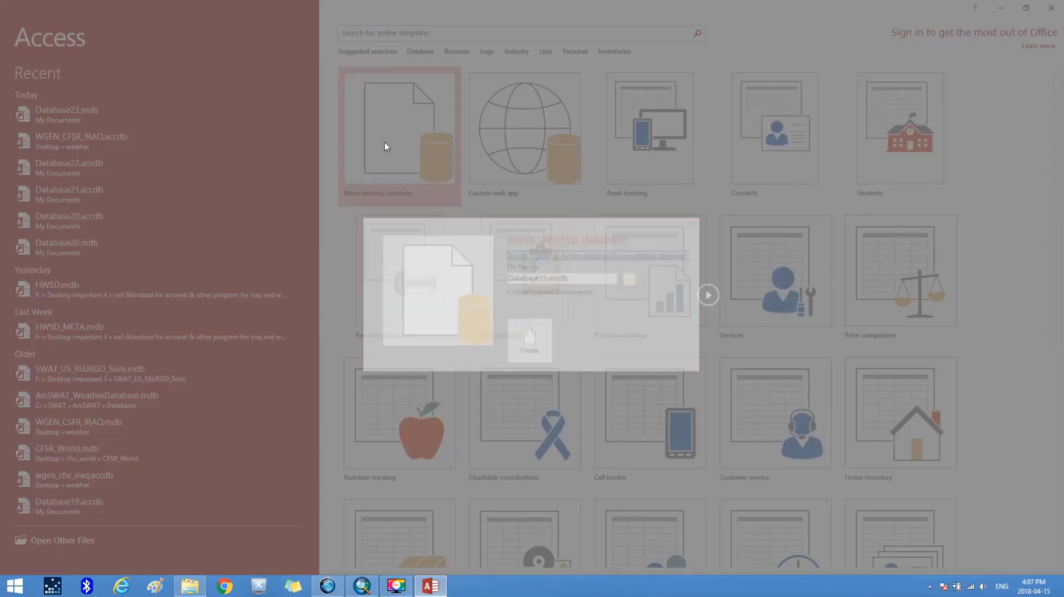
click(529, 337)
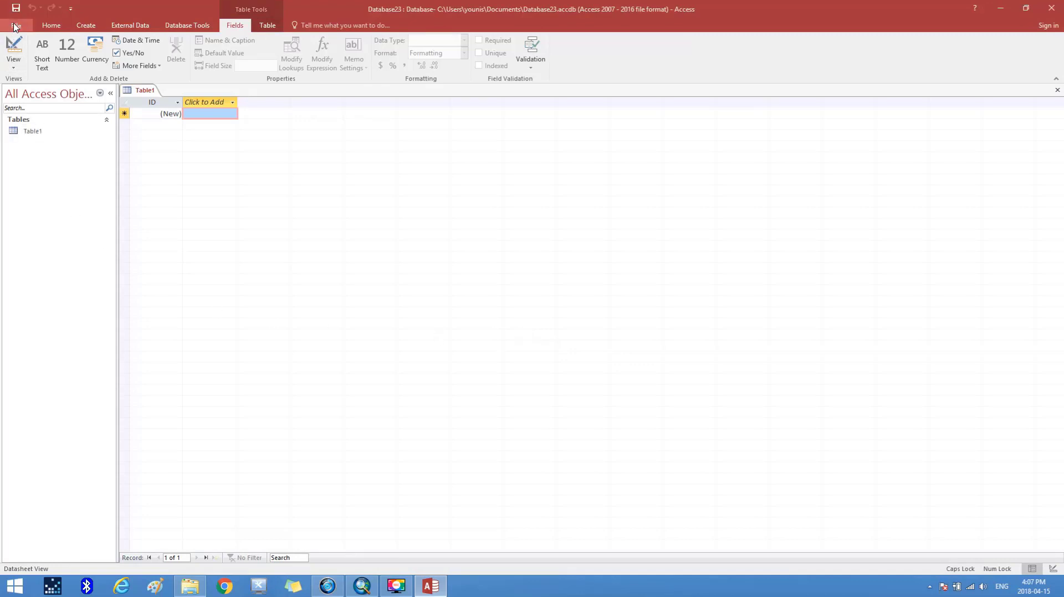
- Open WGEN_CFSR_IRAQ.csv from the Desktop folder weather, with the file filter set to All Files
click(16, 27)
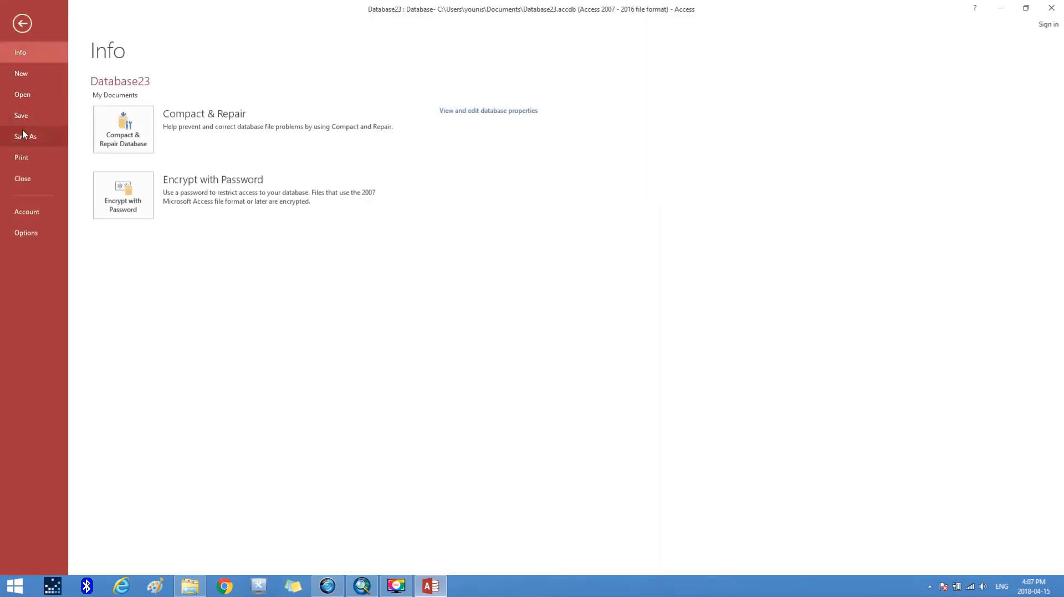
click(31, 98)
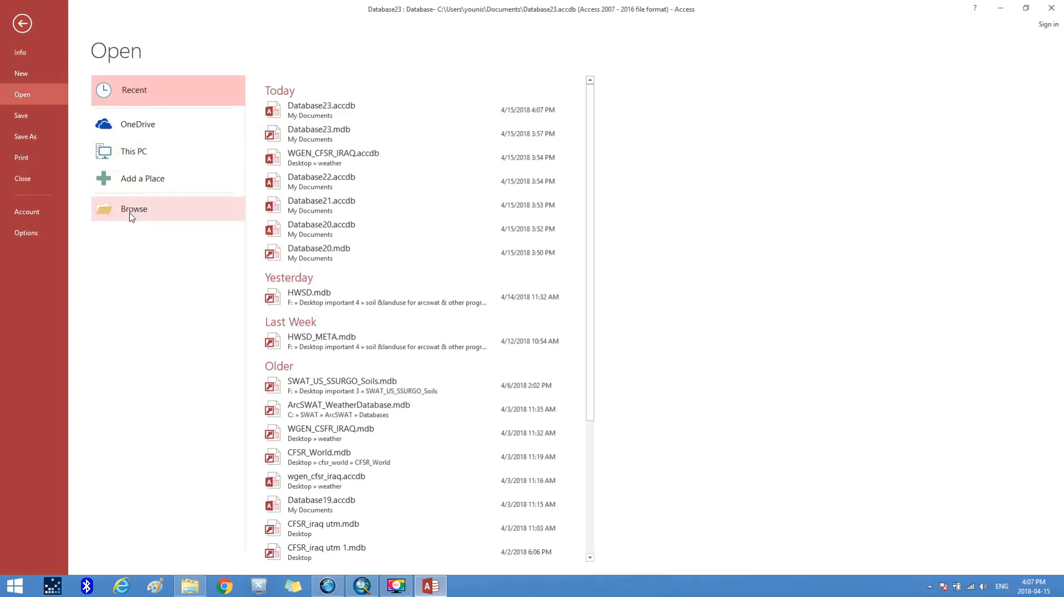
click(132, 214)
click(44, 101)
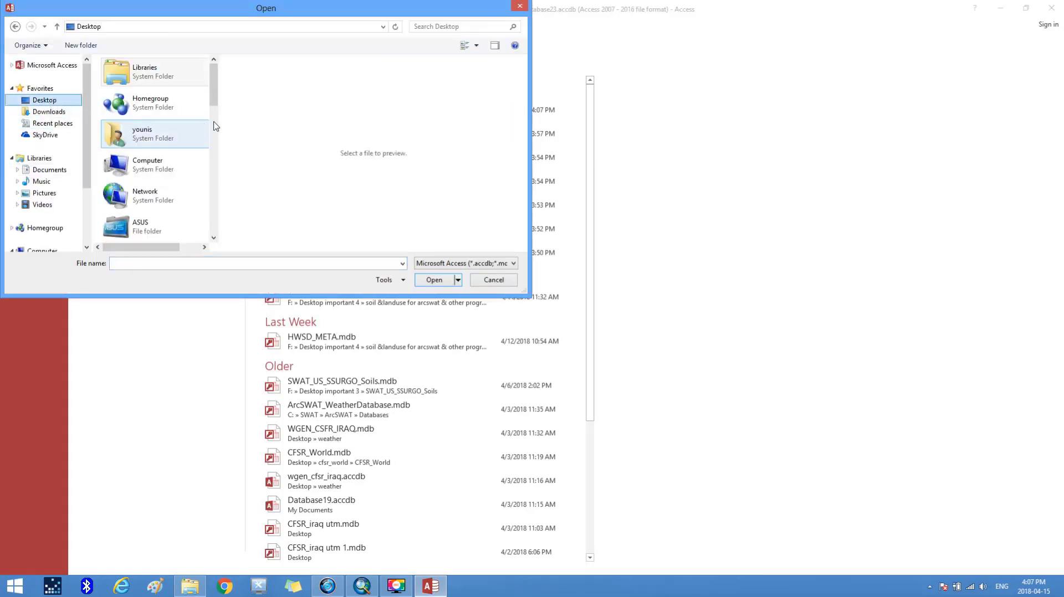
drag(216, 98, 227, 210)
double_click(144, 210)
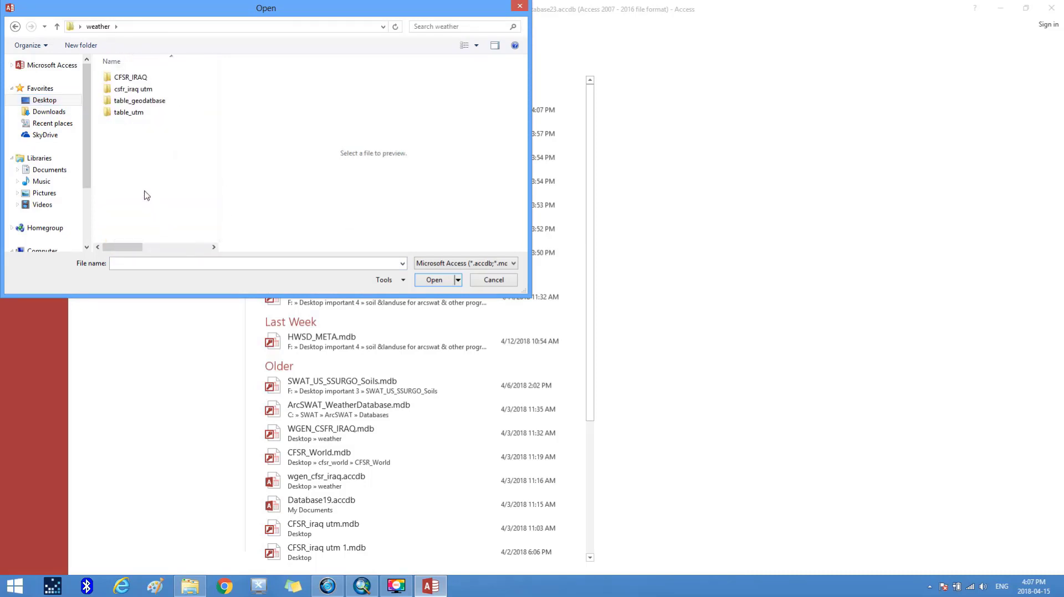
click(518, 265)
click(438, 274)
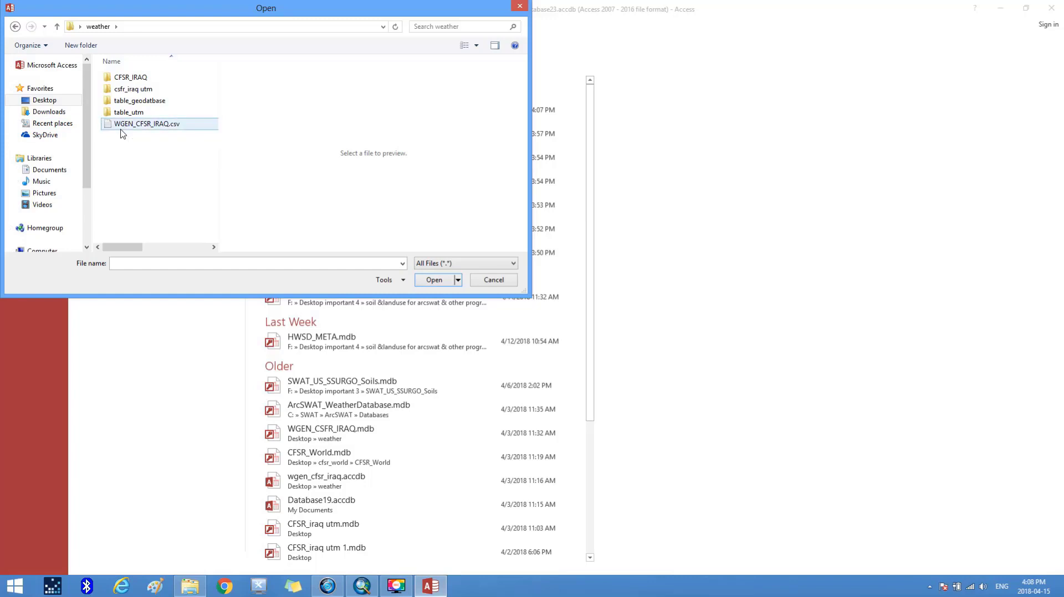
click(148, 125)
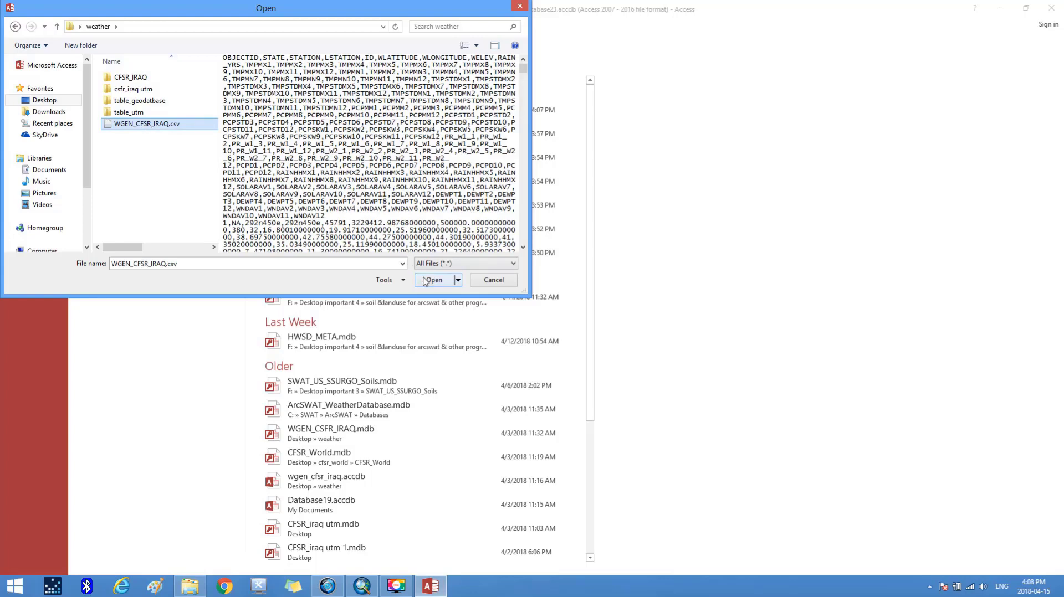
click(425, 280)
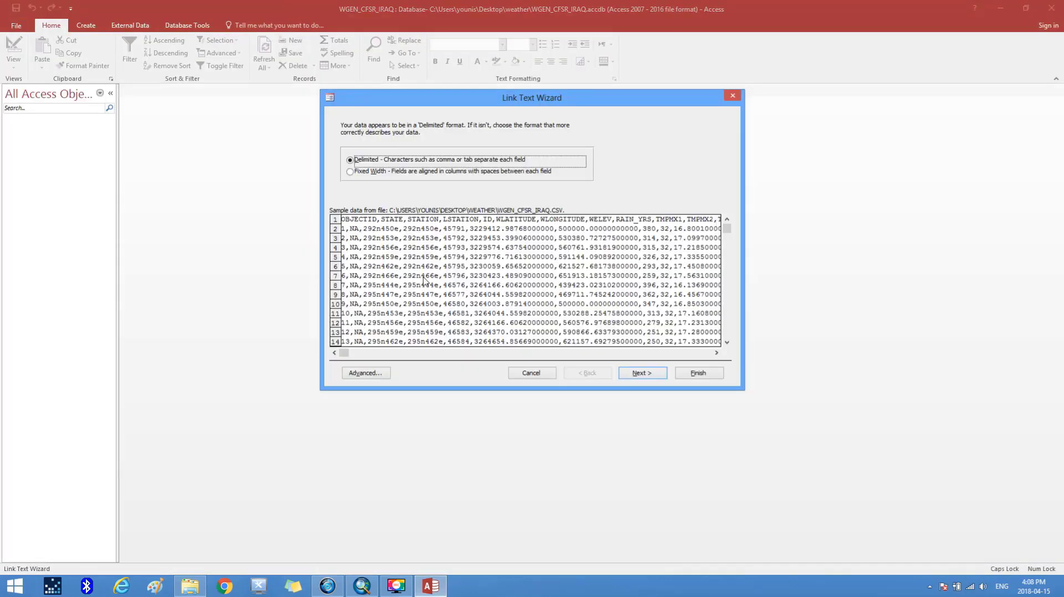
- Link the comma-delimited CSV as table WGEN_CFSR_IRAQ, using the first row as field names, and open the linked table
click(630, 375)
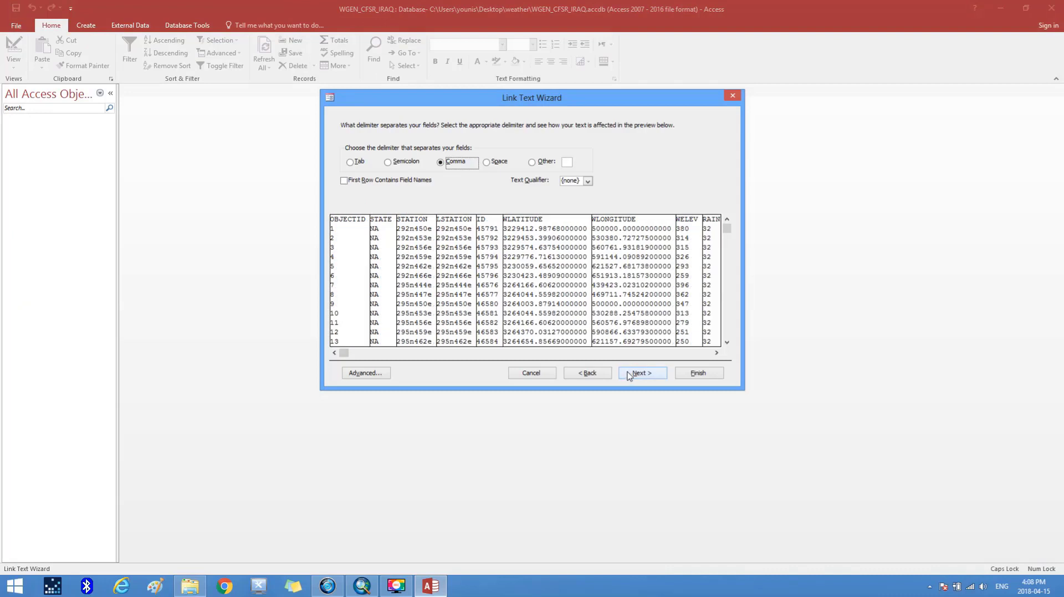
click(345, 183)
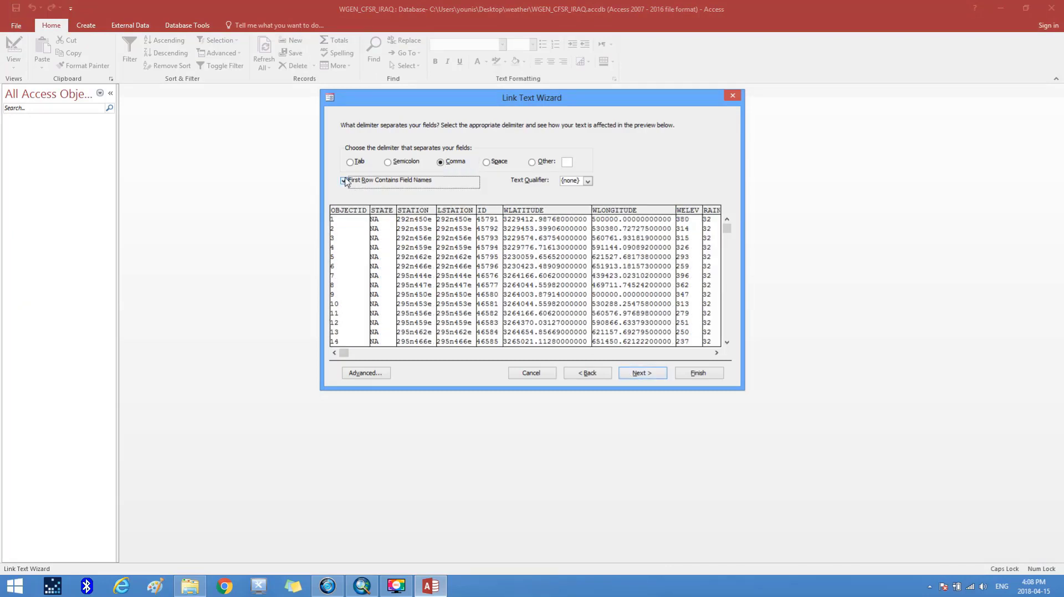
click(633, 374)
click(634, 374)
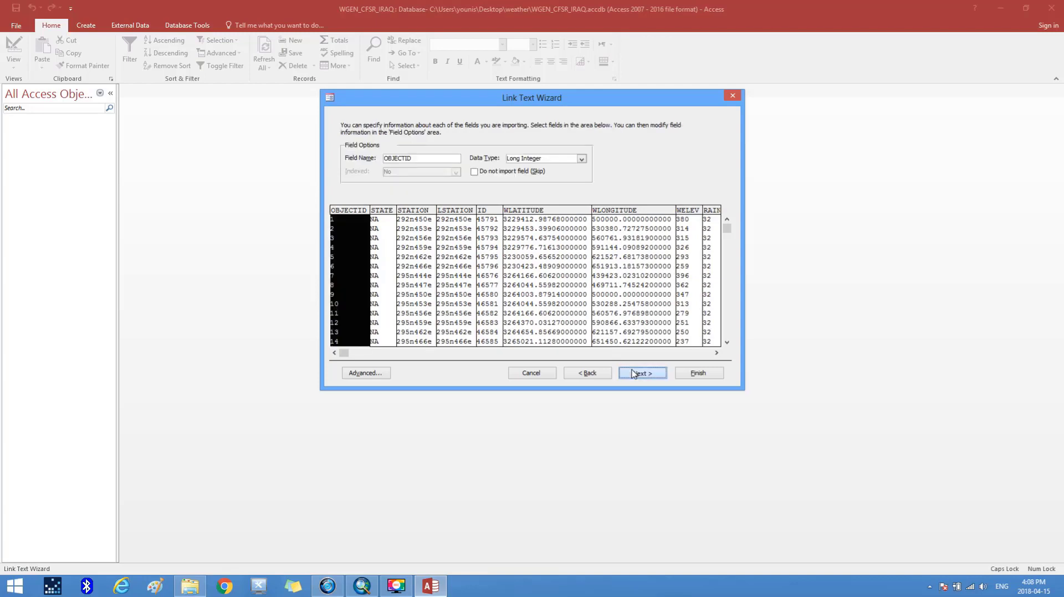
click(685, 370)
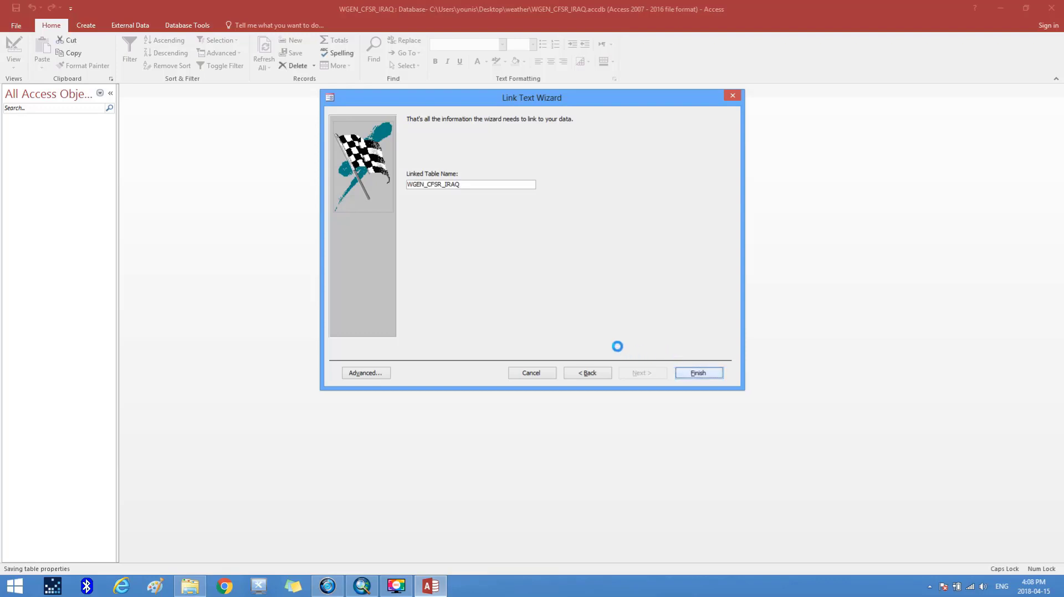
click(537, 324)
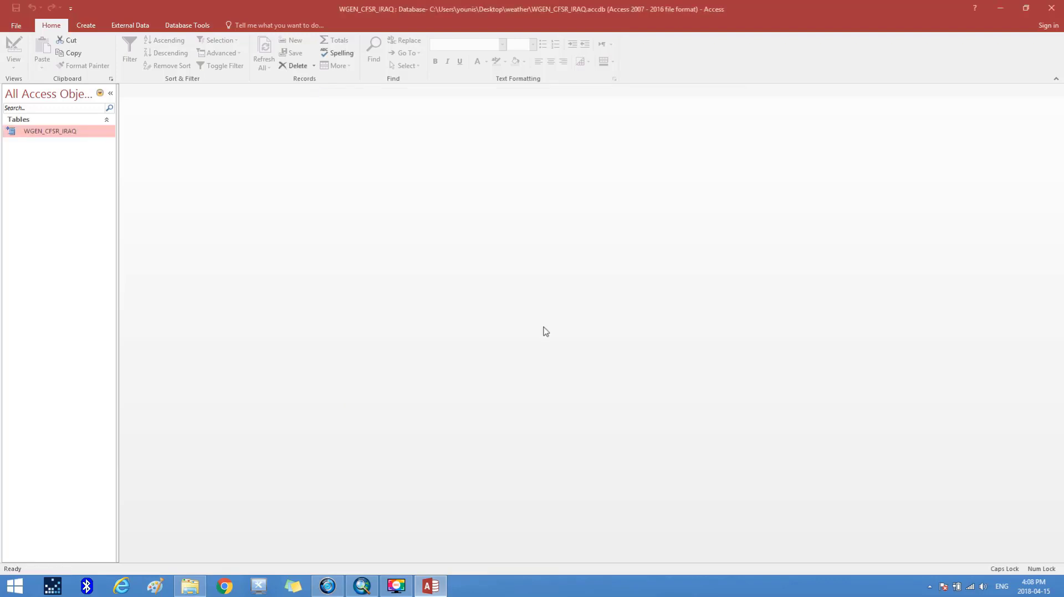
double_click(59, 133)
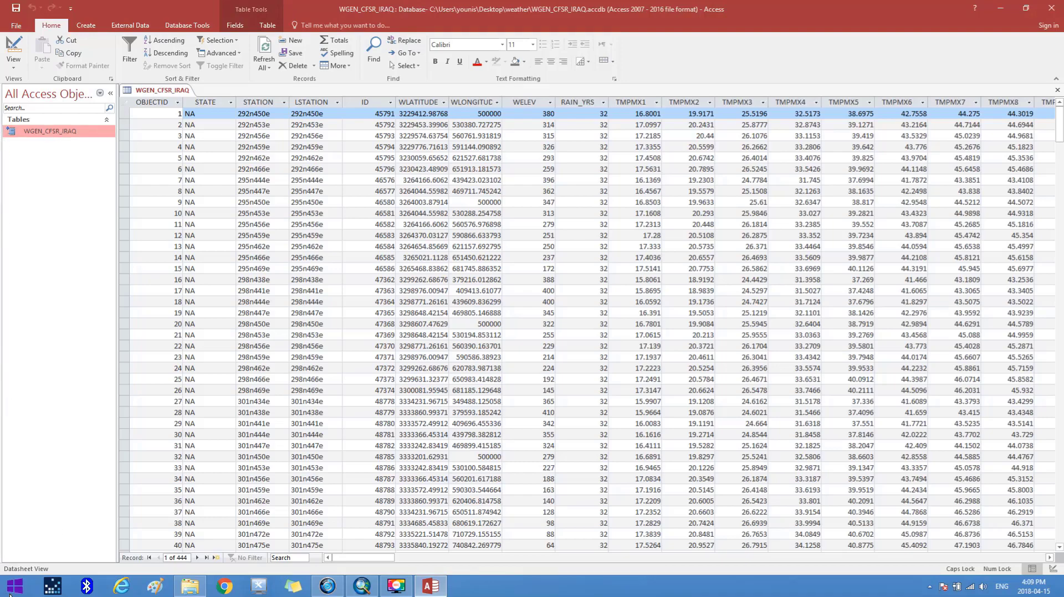
- Launch another Access 2016 instance and create a blank desktop database in Access 2002-2003 format (.mdb) with the default file name
click(15, 578)
mouse_move(46, 538)
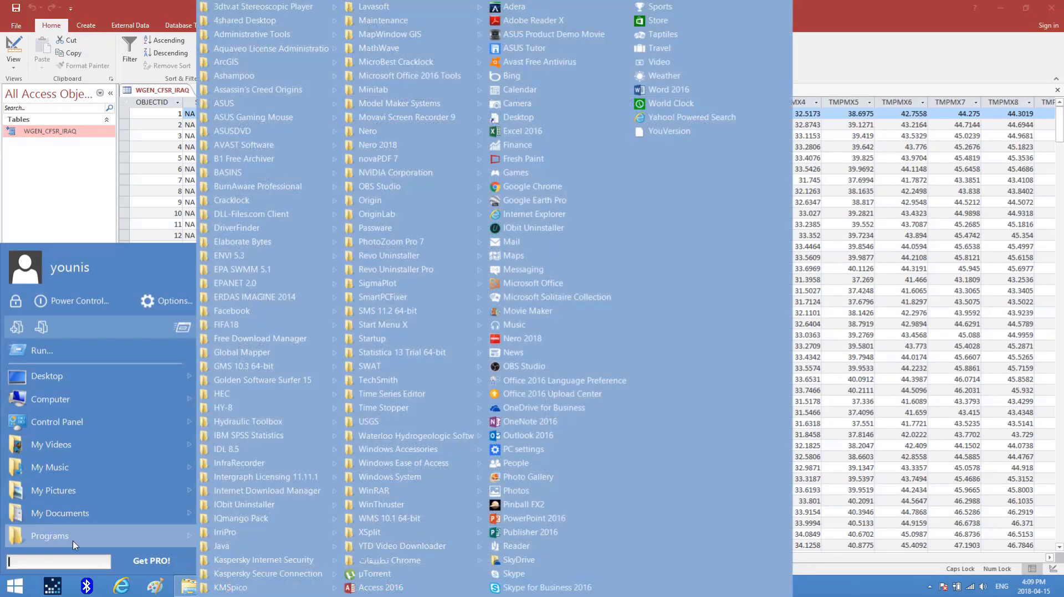
click(365, 589)
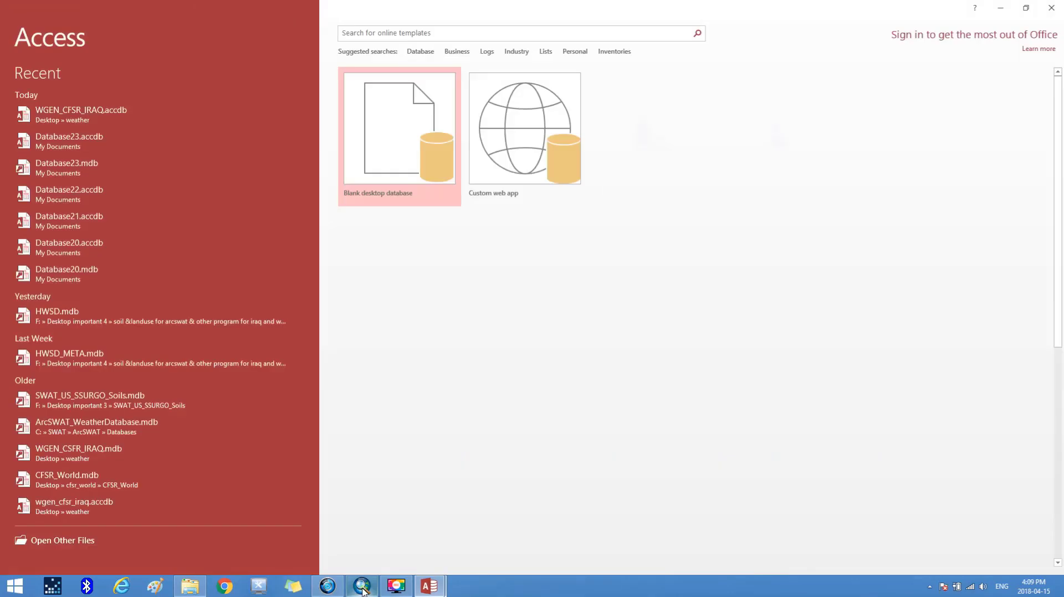
click(386, 151)
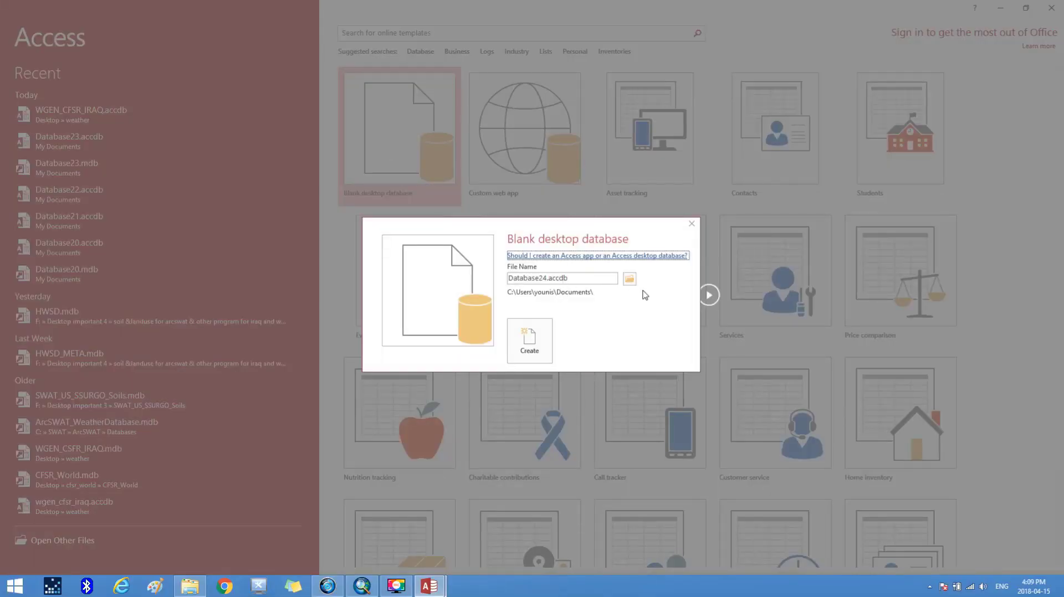
click(630, 279)
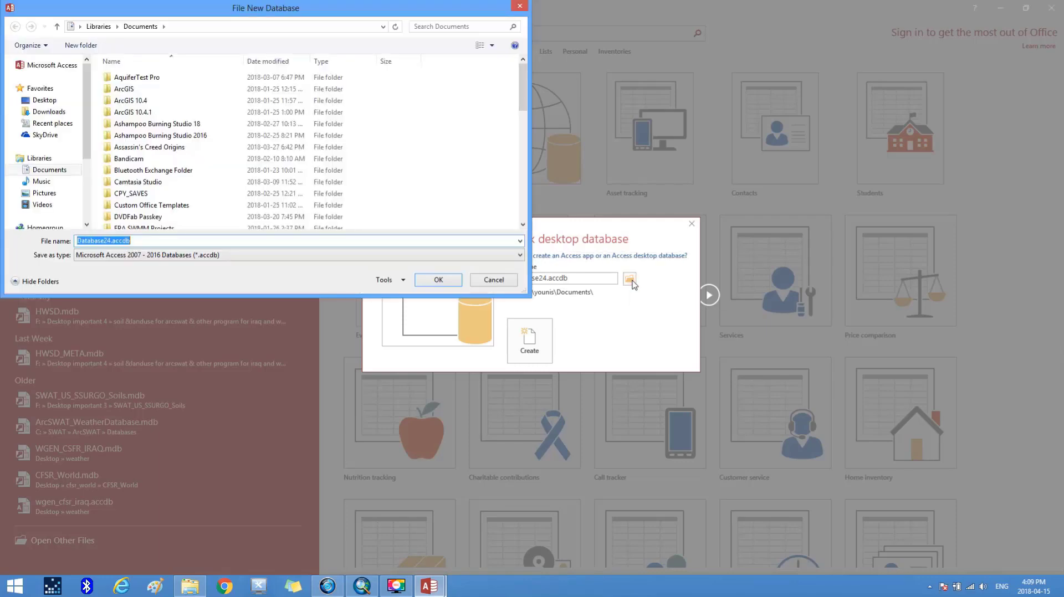
click(521, 256)
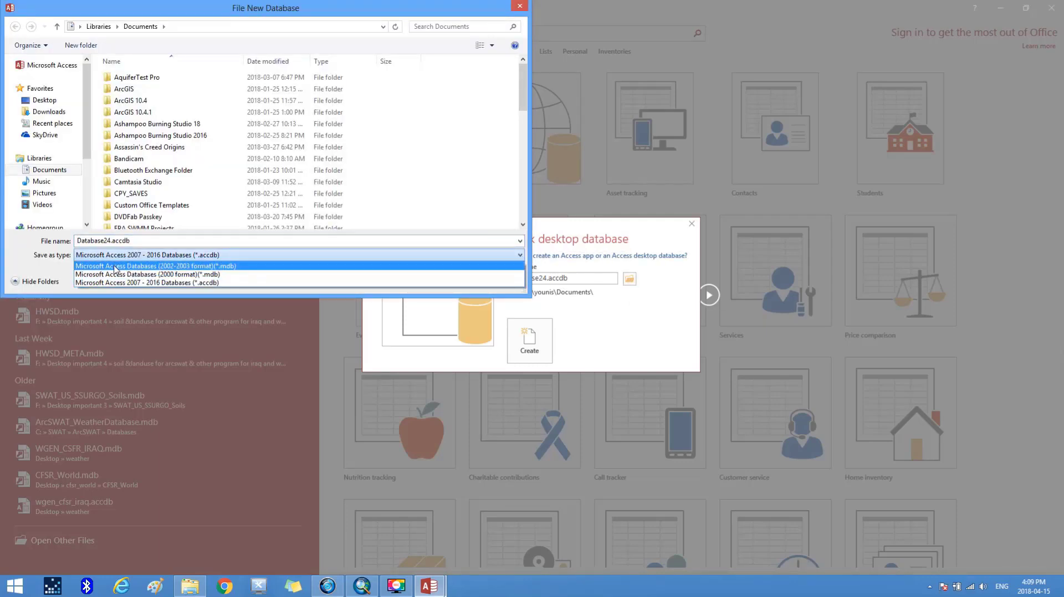
click(209, 267)
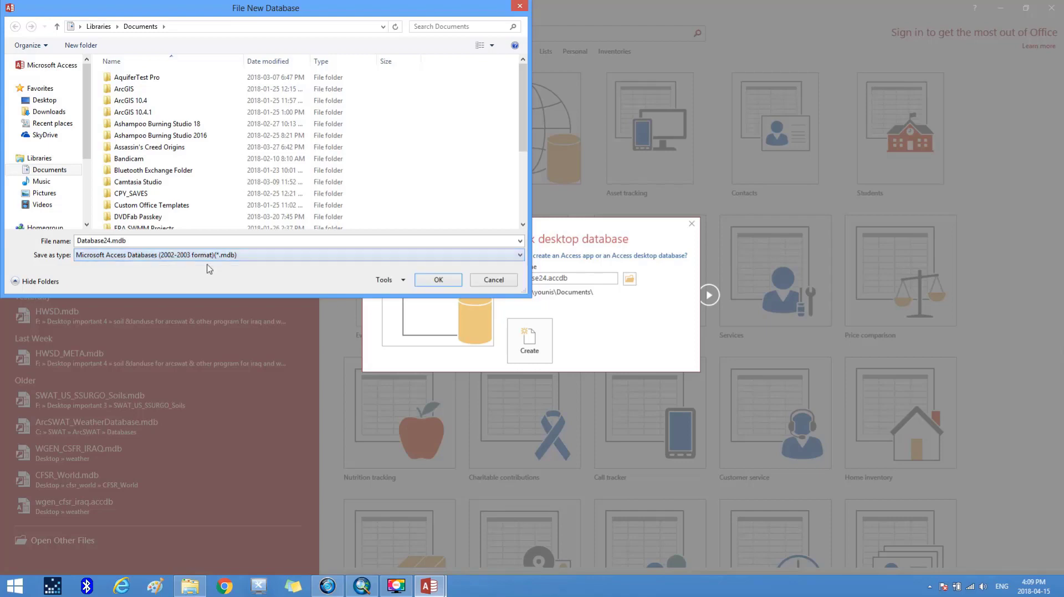
click(438, 281)
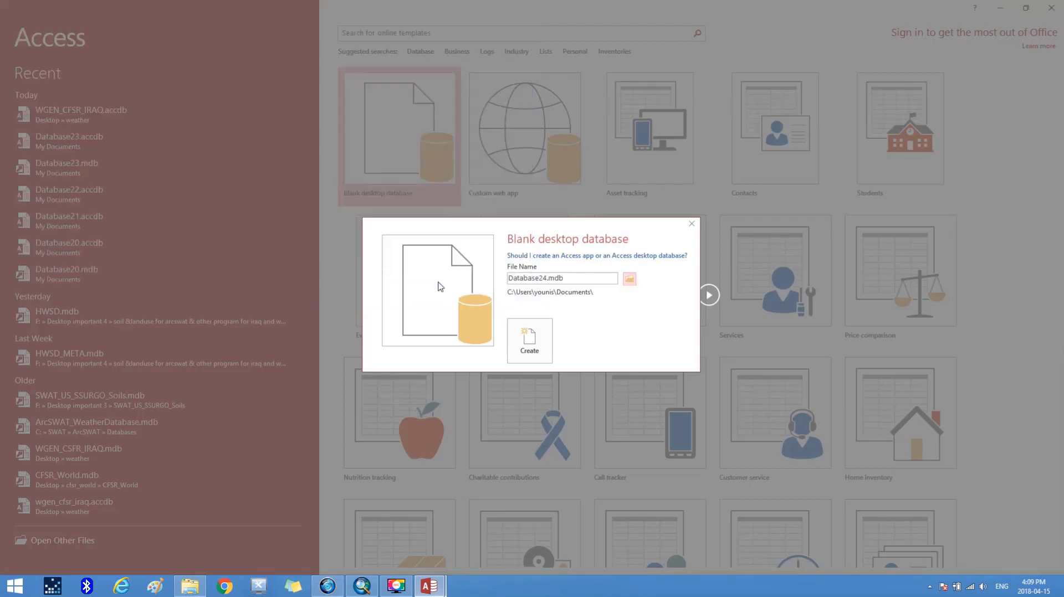
click(525, 341)
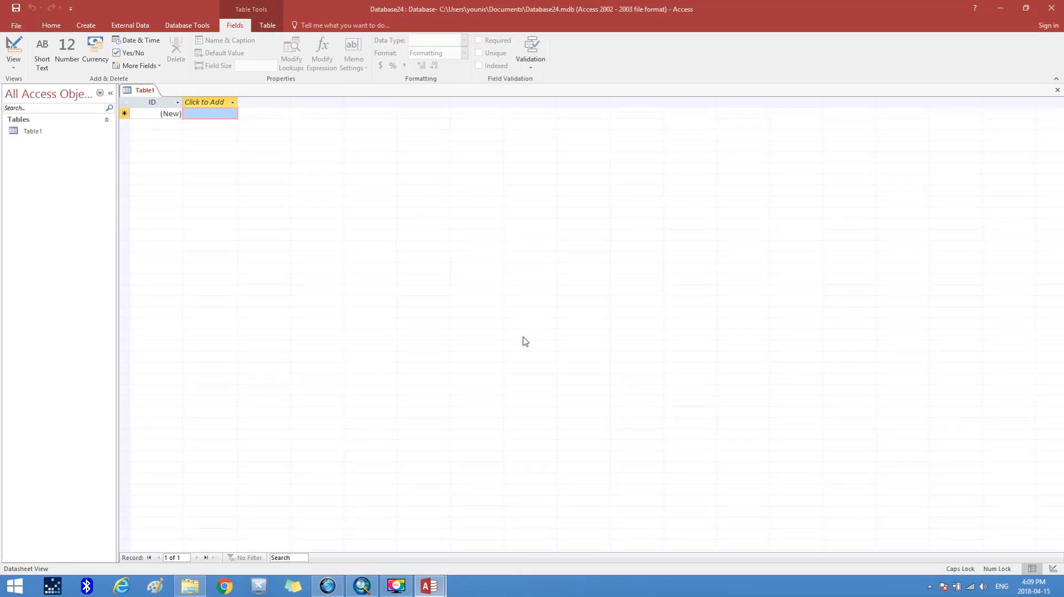
- Switch to the WGEN_CFSR_IRAQ database and copy all records of its linked table
mouse_move(444, 590)
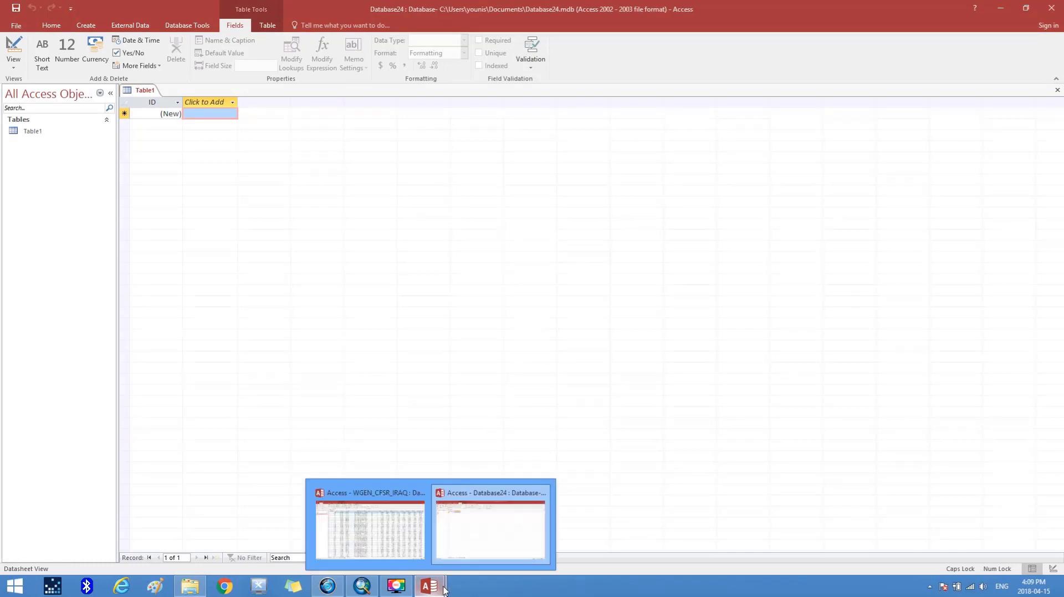
click(398, 535)
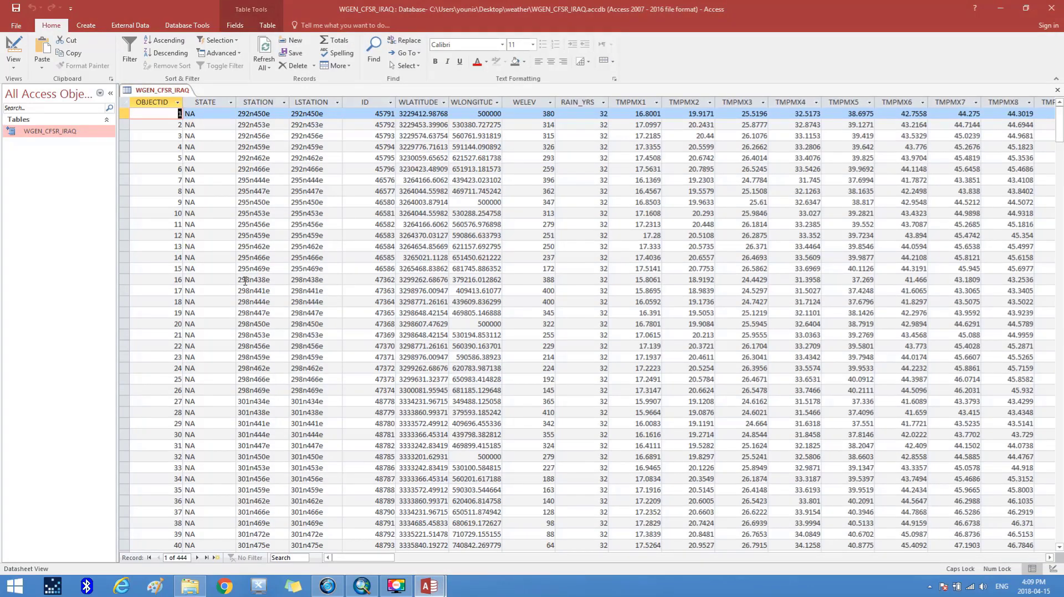
click(126, 105)
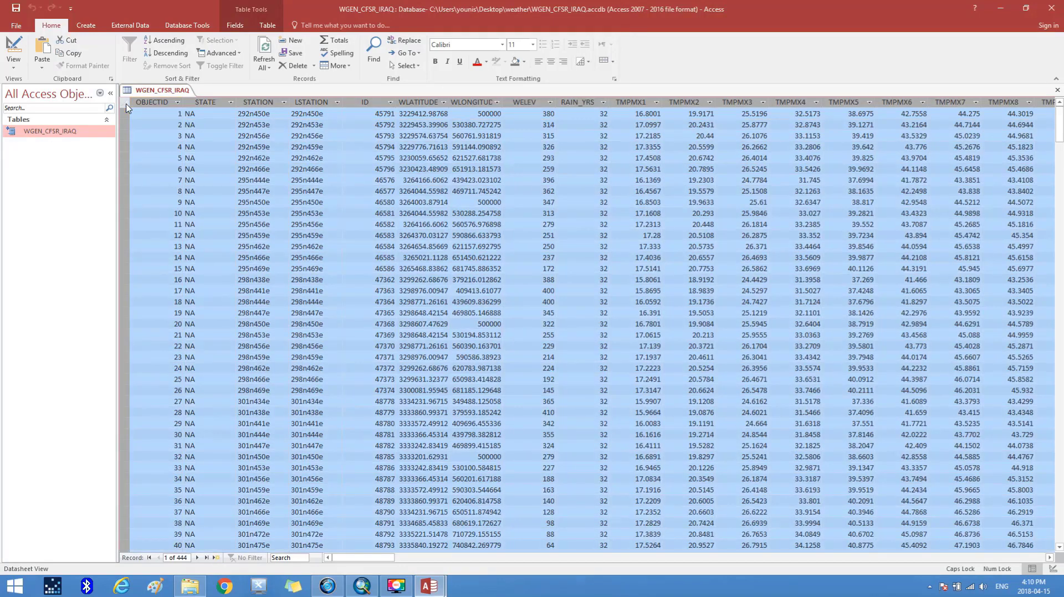
right_click(127, 107)
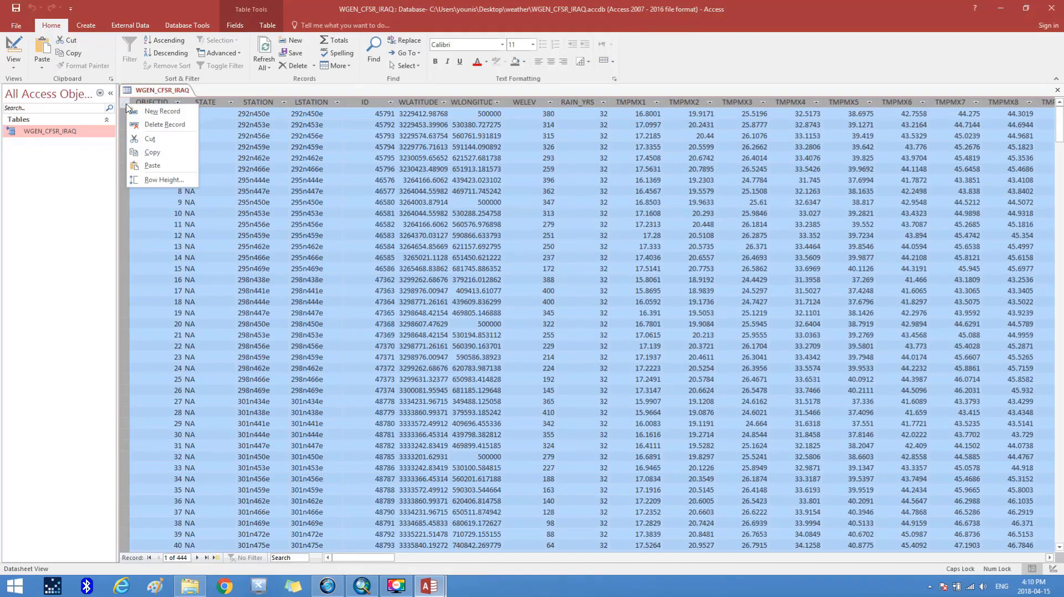
click(153, 153)
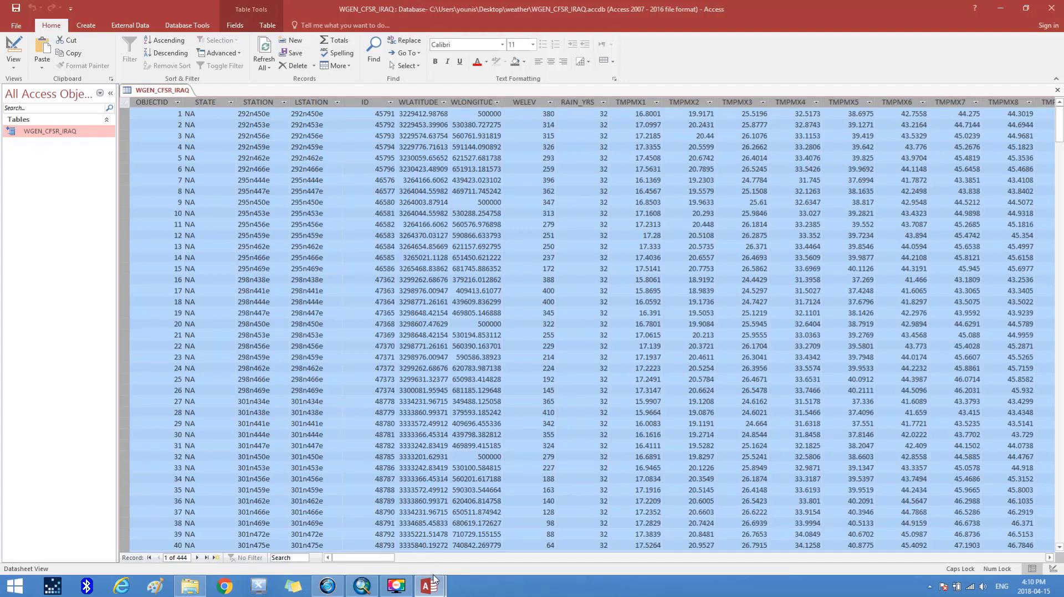
- Paste the copied records over the entire empty Table1 in Database24 and accept the paste
mouse_move(436, 586)
click(453, 544)
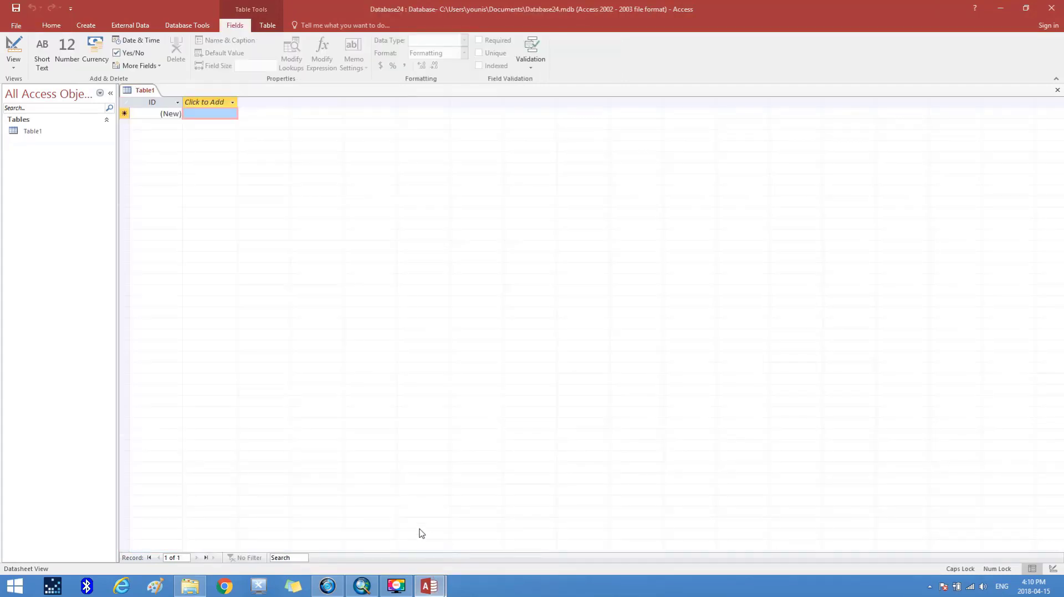
click(125, 109)
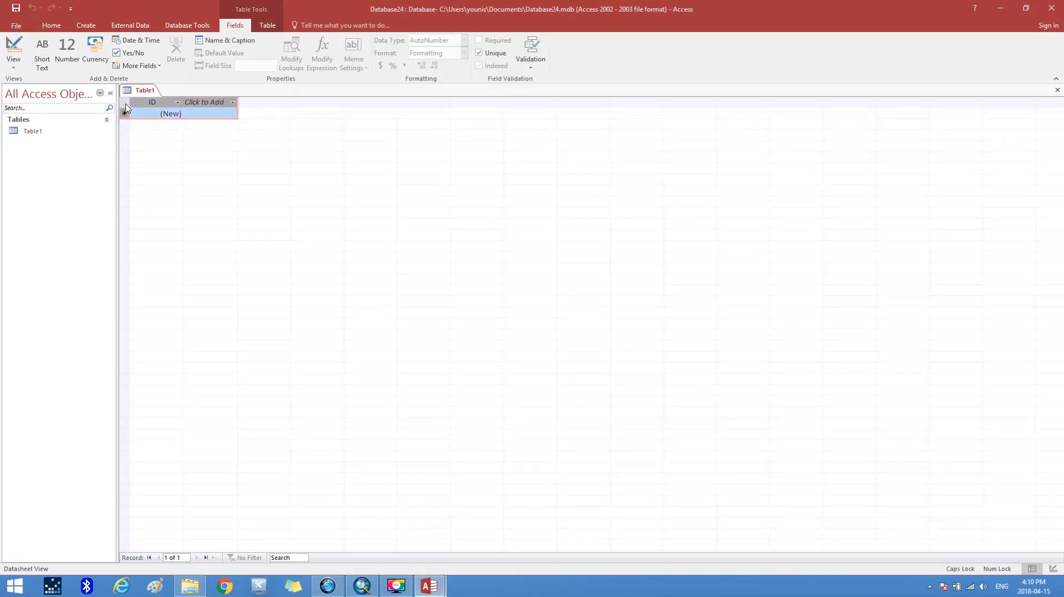
right_click(125, 109)
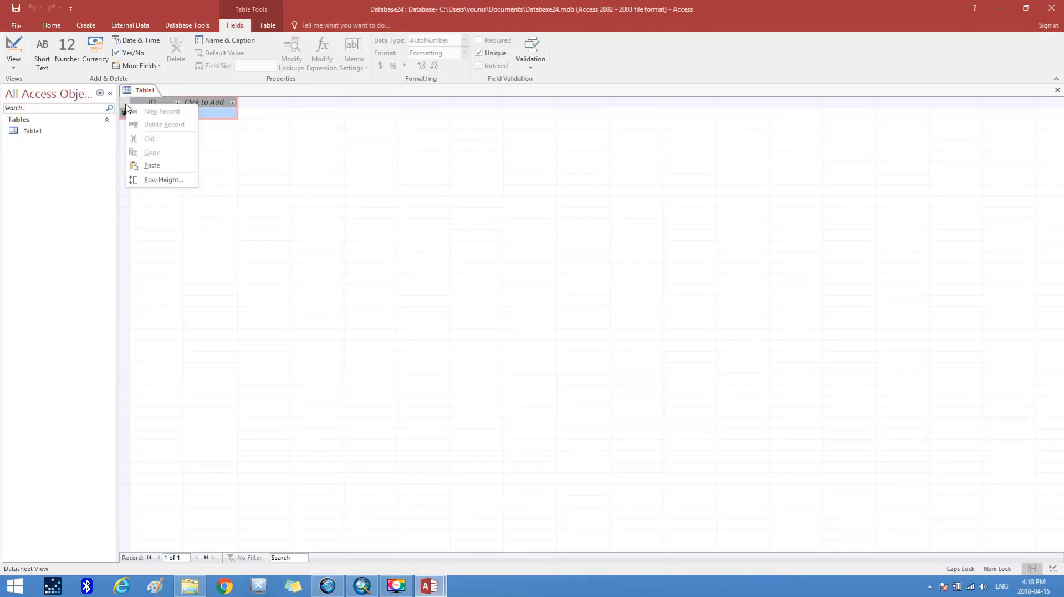
click(152, 165)
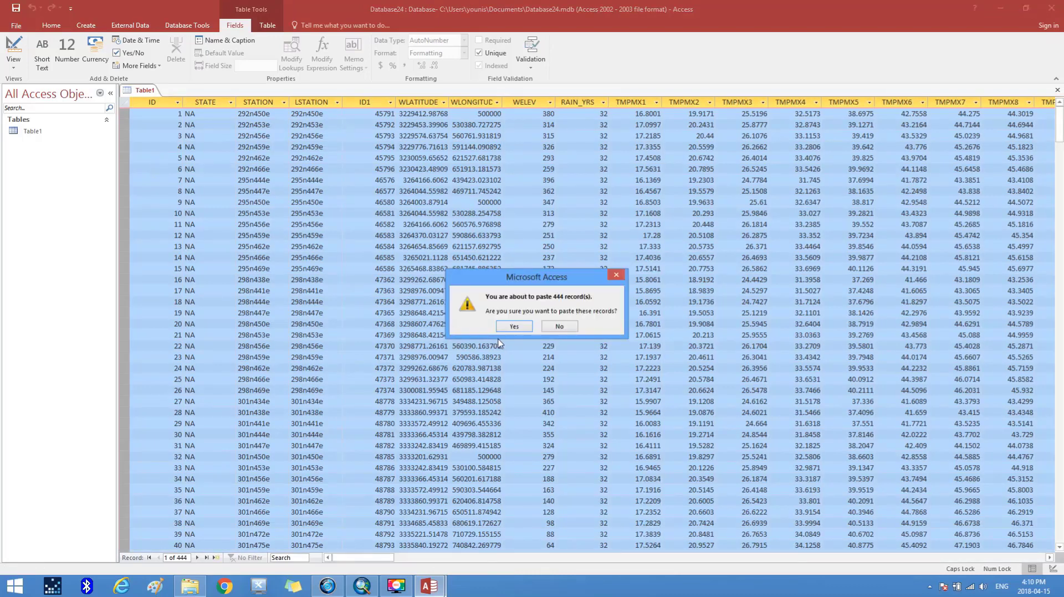
click(511, 328)
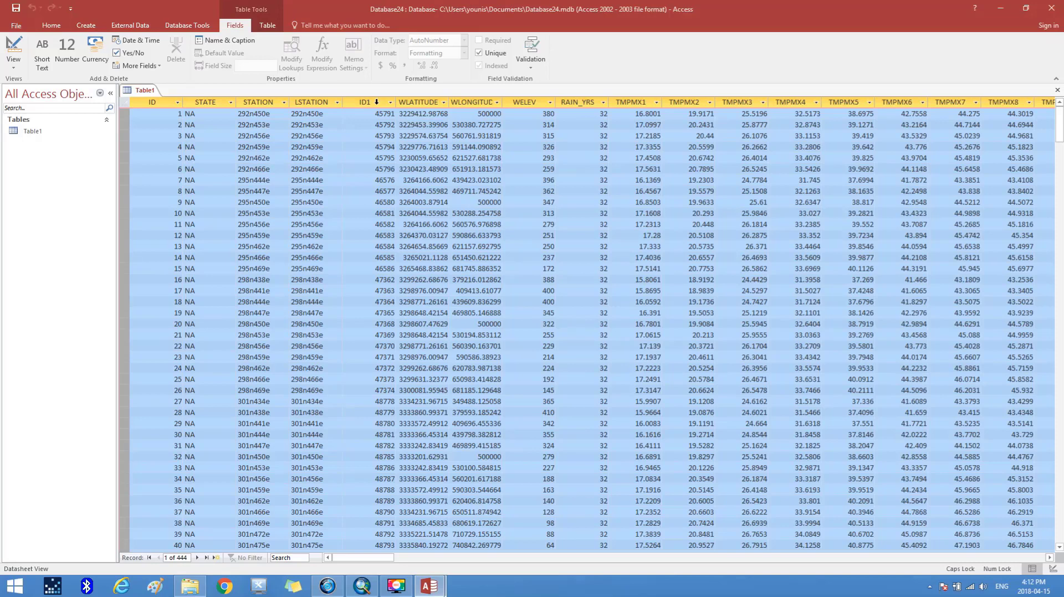
- Switch Table1 to Design View, saving the table as WGEN_CSFR_IRAQ
click(161, 113)
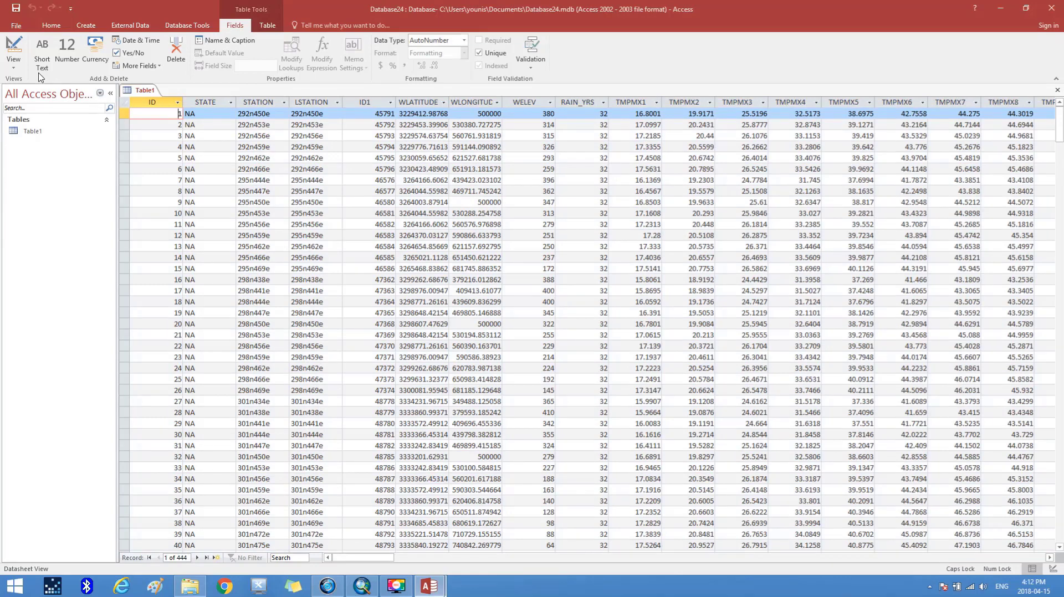
click(14, 69)
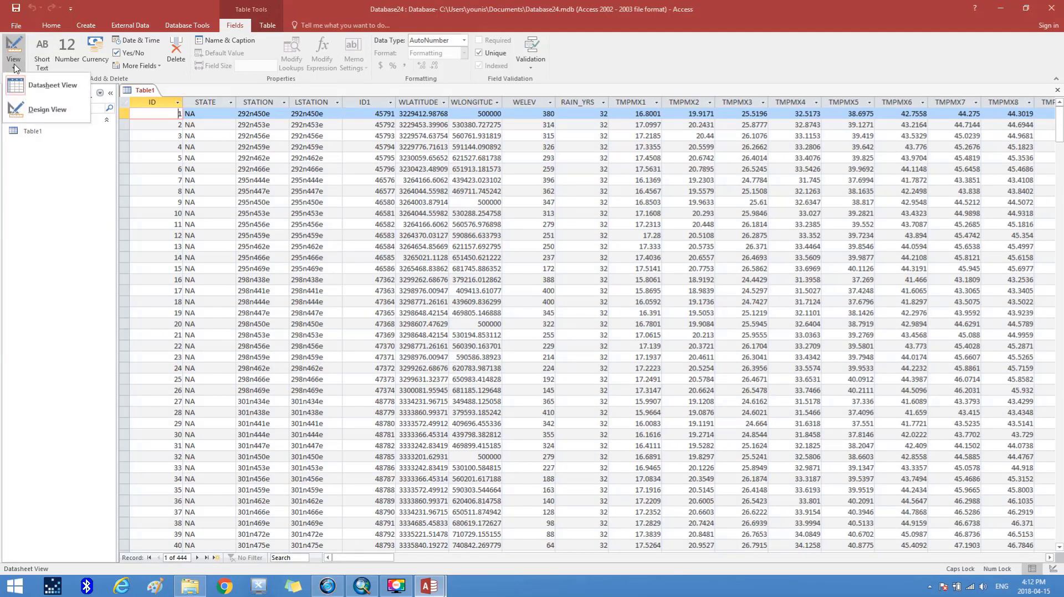
click(48, 111)
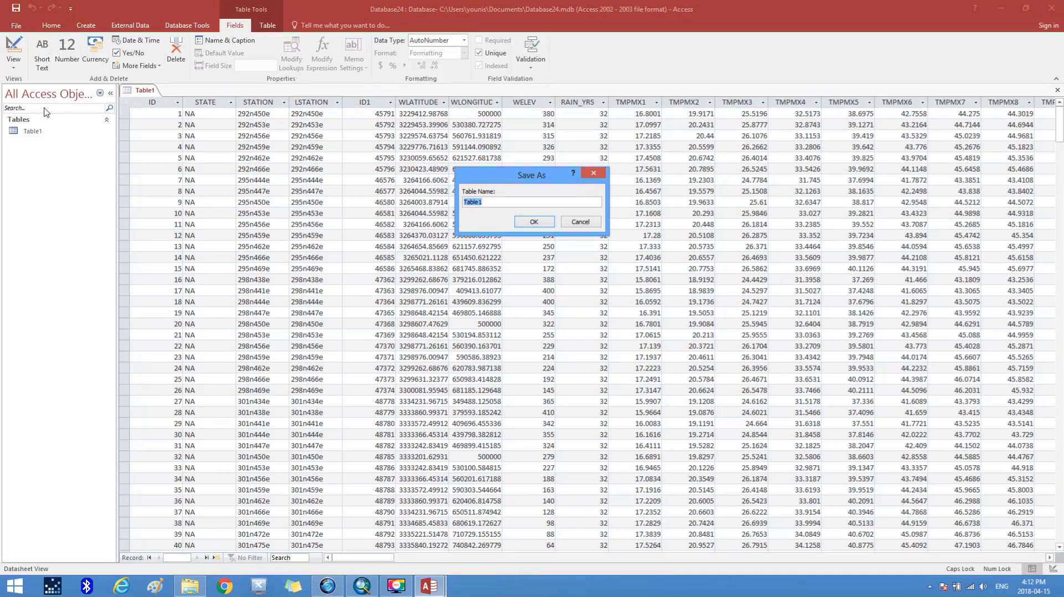
text(WAG)
key(BackSpace)
key(BackSpace)
text(GEN)
text(_CSFR_IRAQ)
click(521, 223)
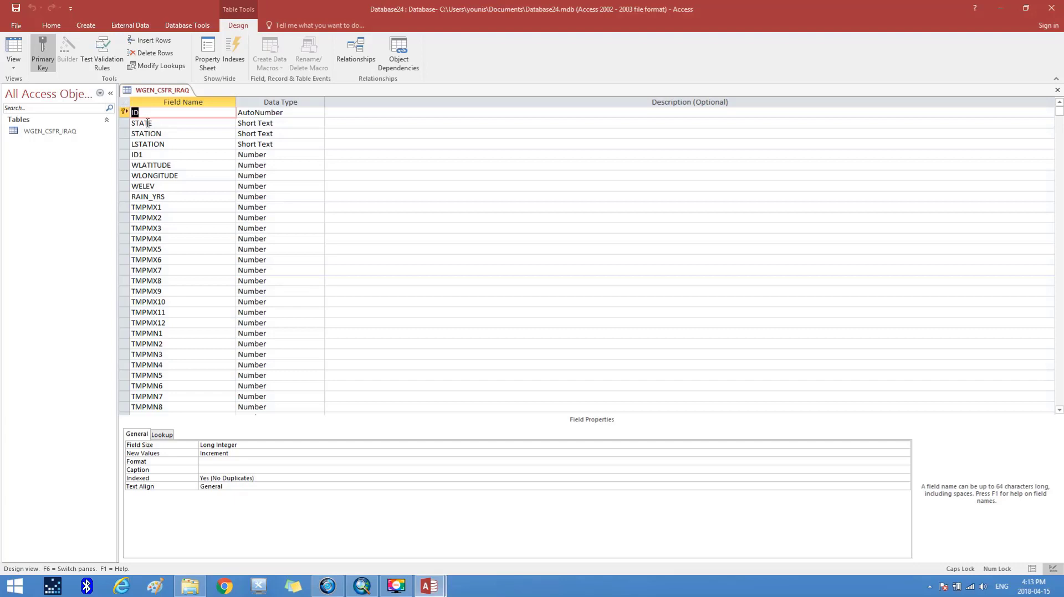
- Rename field ID to OBJECTID and field ID1 to ID, and return to Datasheet View with the table saved
text(O)
text(B)
text(JE)
text(V)
text(C)
text(T)
text(ID)
click(143, 155)
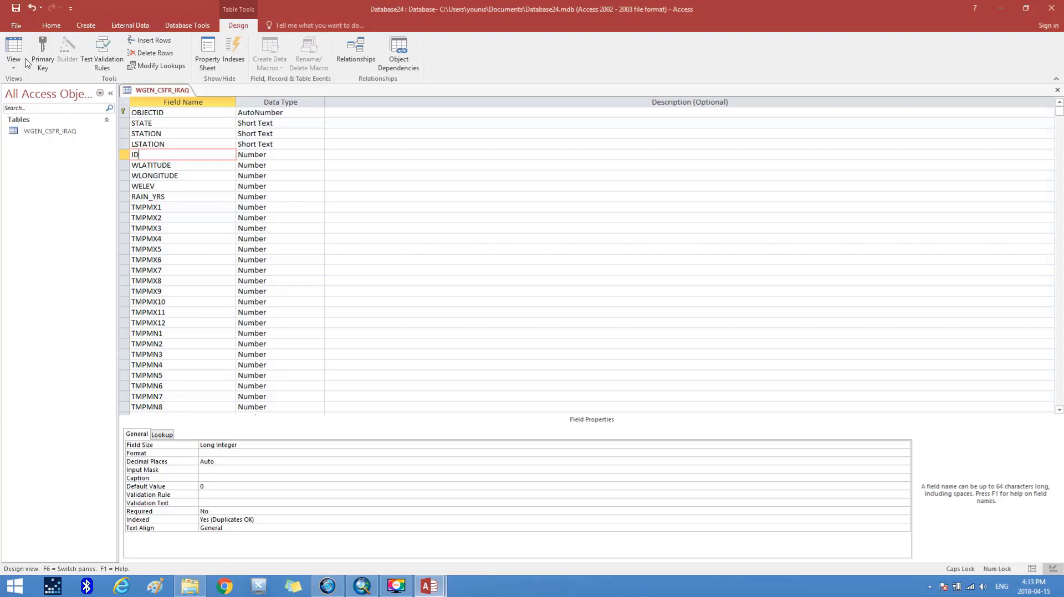
click(19, 52)
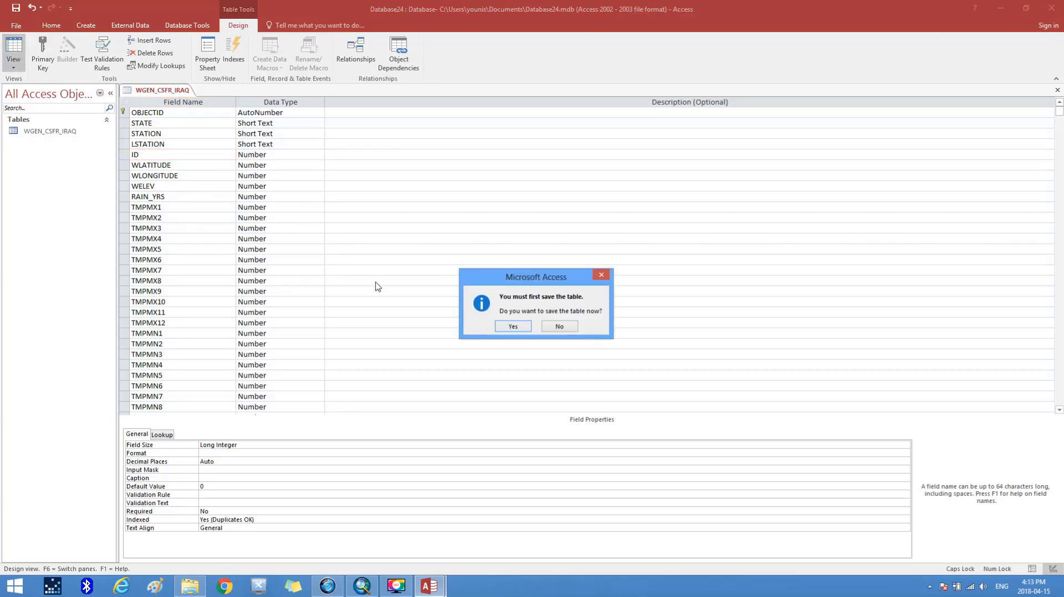
click(497, 325)
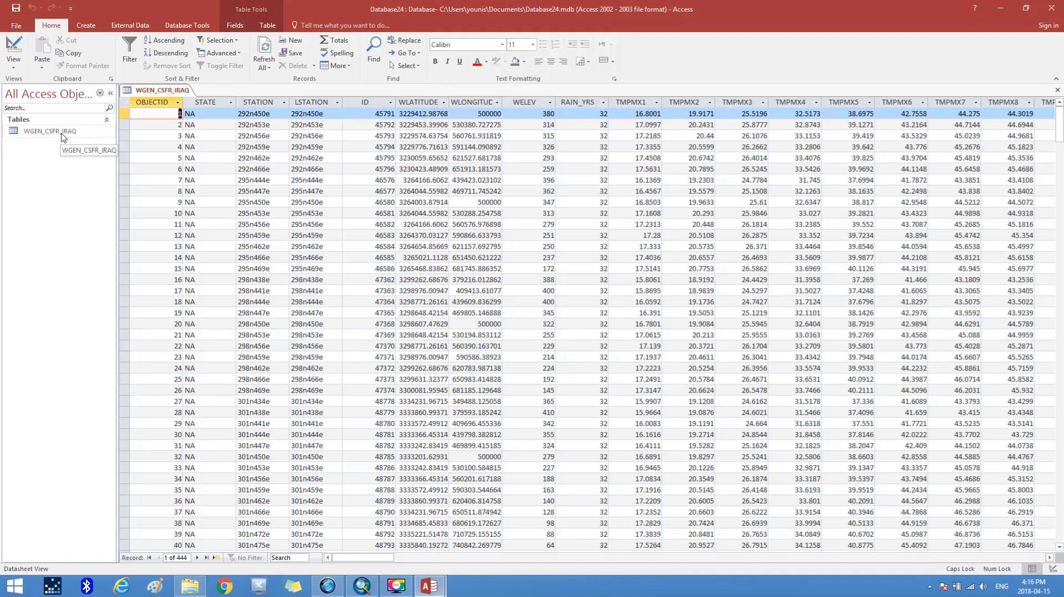
- Start saving the database as an Access 2002-2003 Database (*.mdb) copy, allowing the open objects to be closed
click(61, 135)
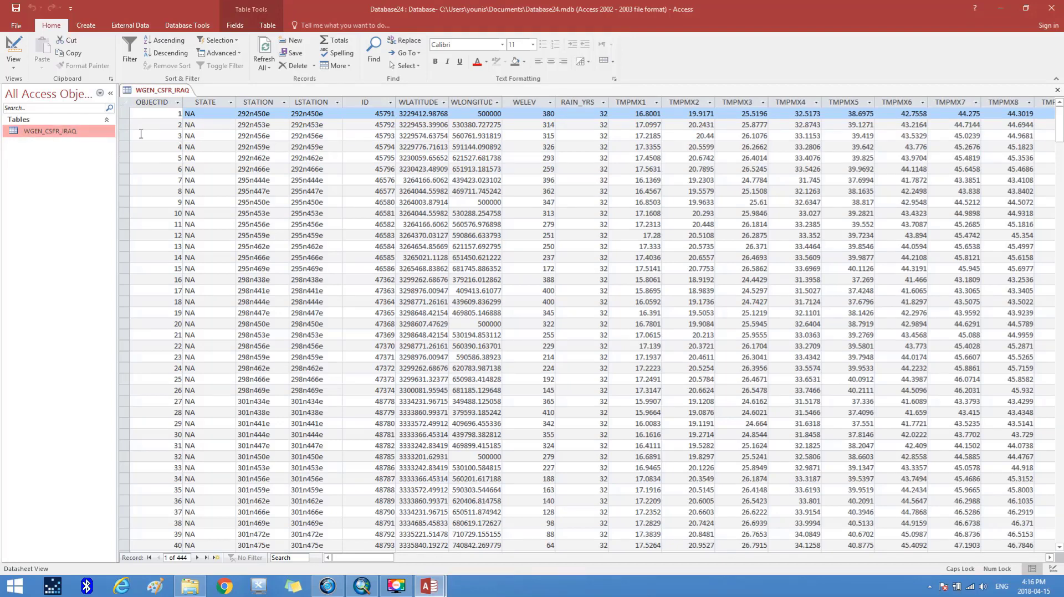
click(22, 29)
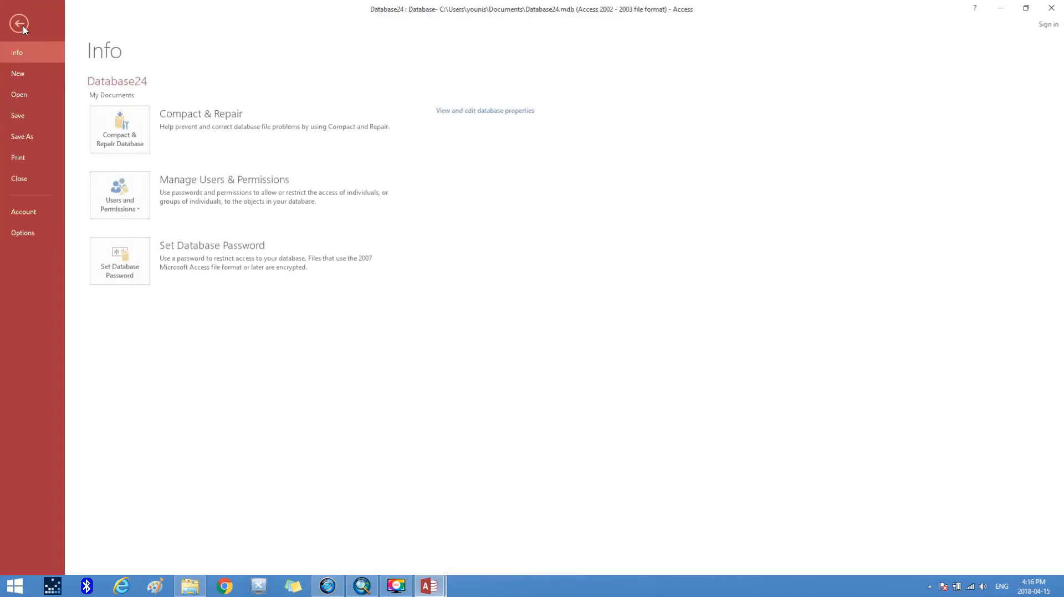
click(26, 137)
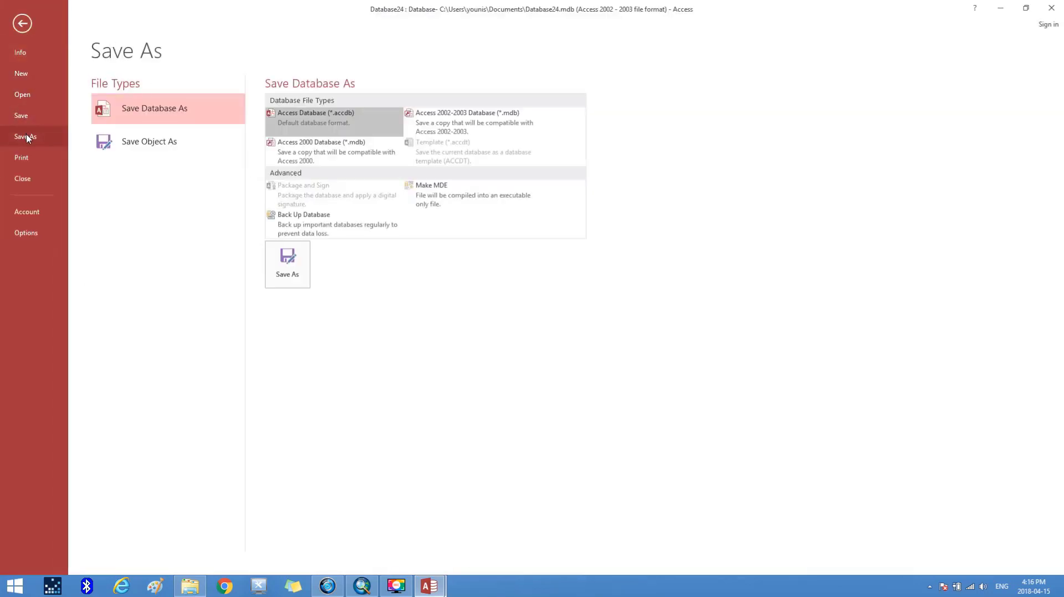
click(464, 121)
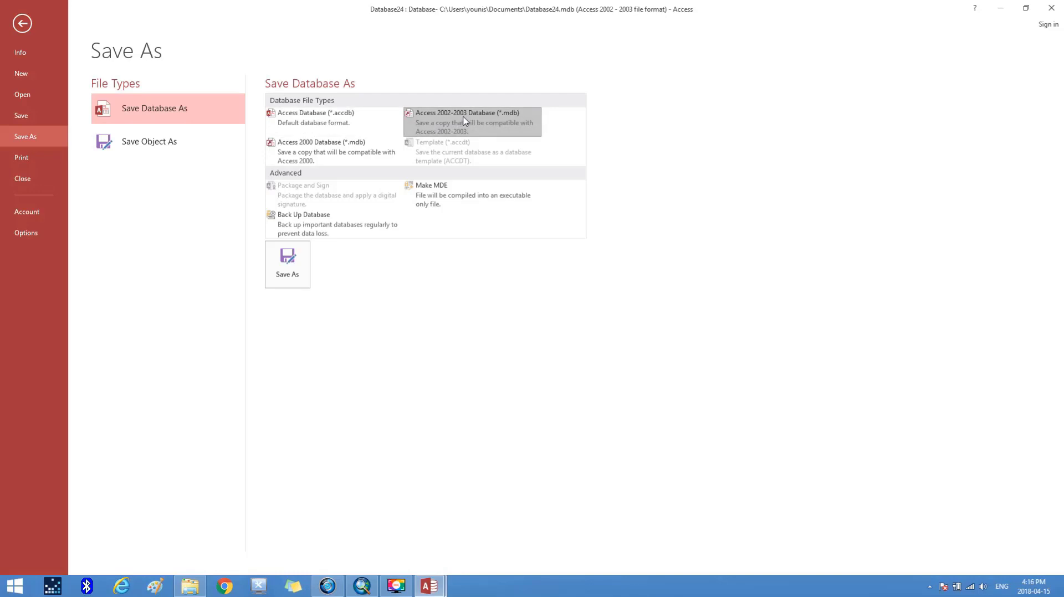
double_click(464, 121)
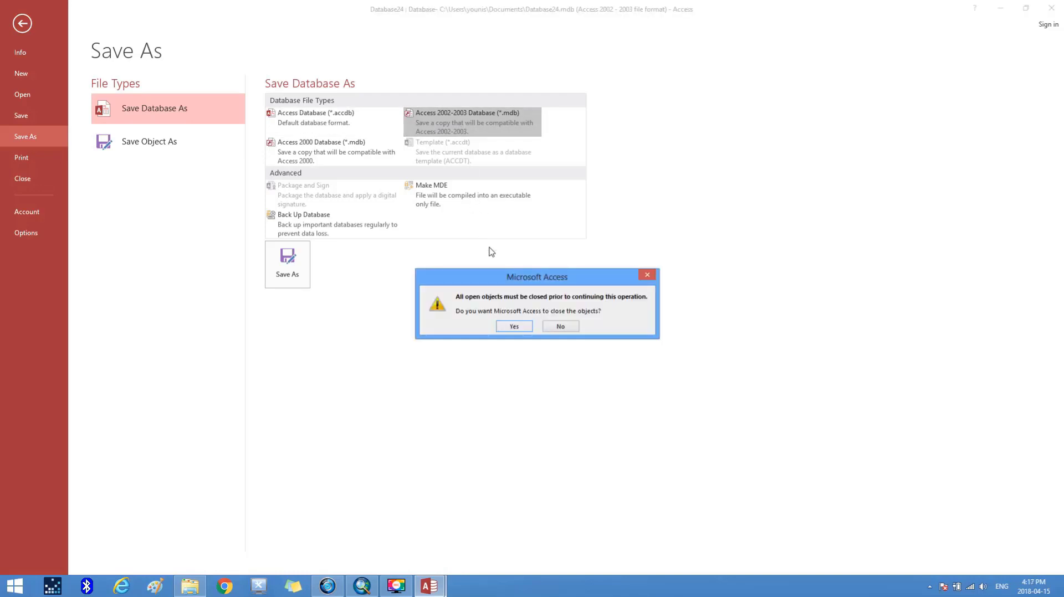
click(515, 326)
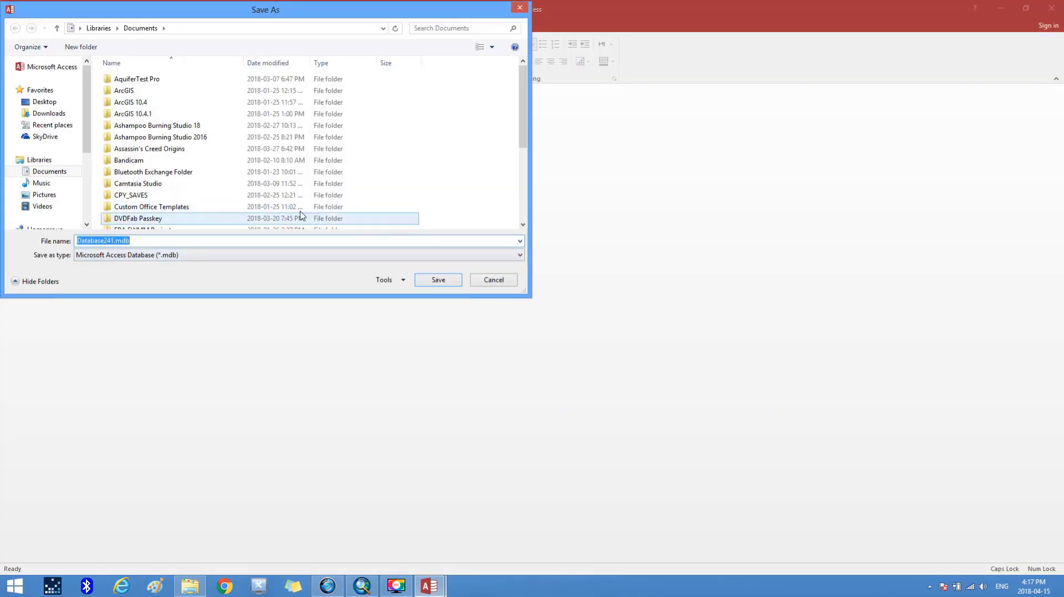
- Save the database copy as WGEN_CFSR_IRAQ (*.mdb) in the Desktop's weather folder, enable its content, and close Access
click(55, 102)
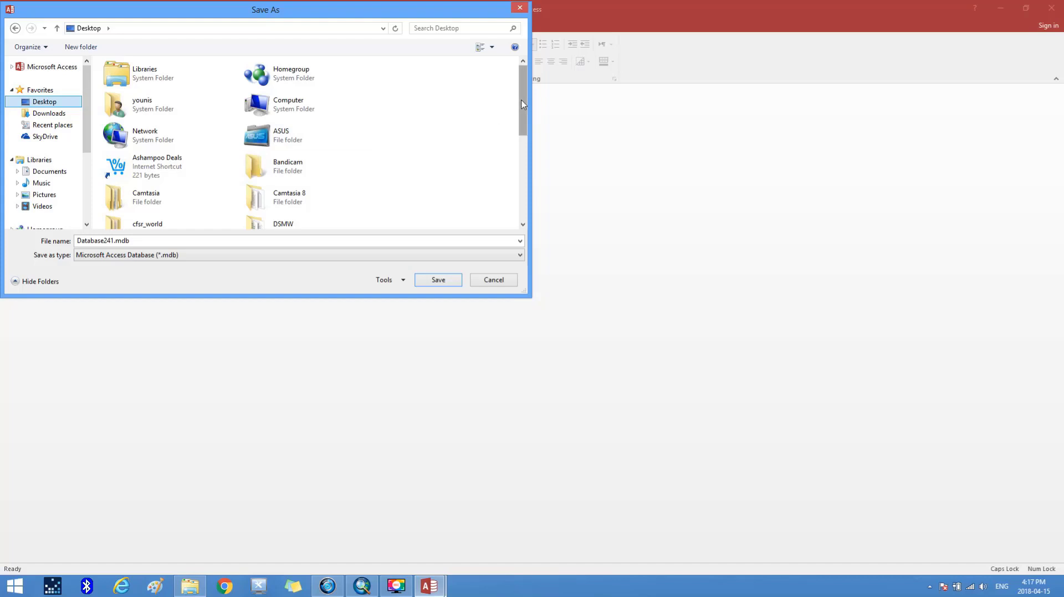
drag(523, 110, 528, 183)
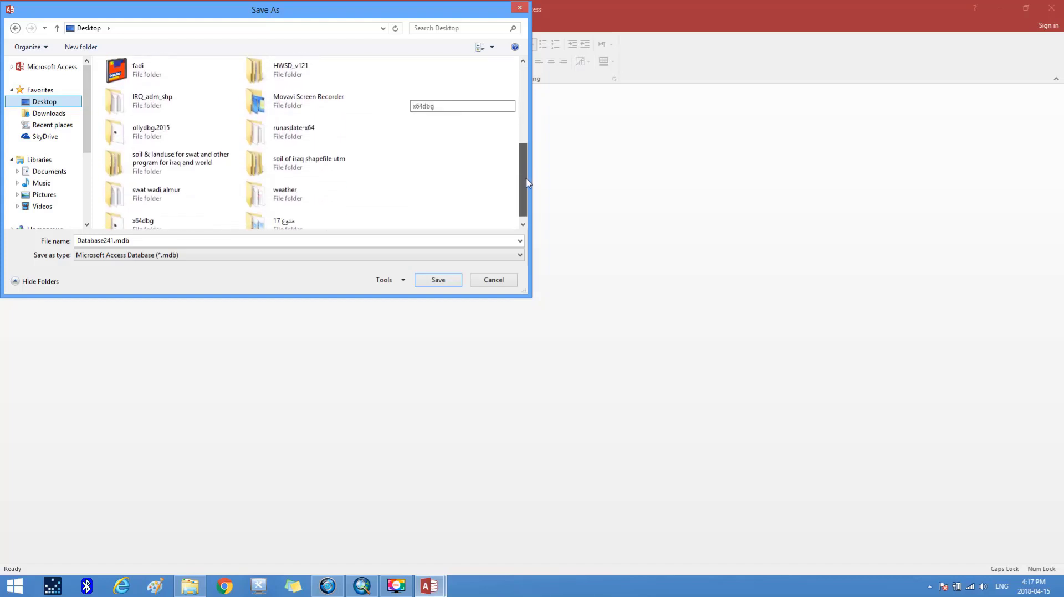
double_click(303, 182)
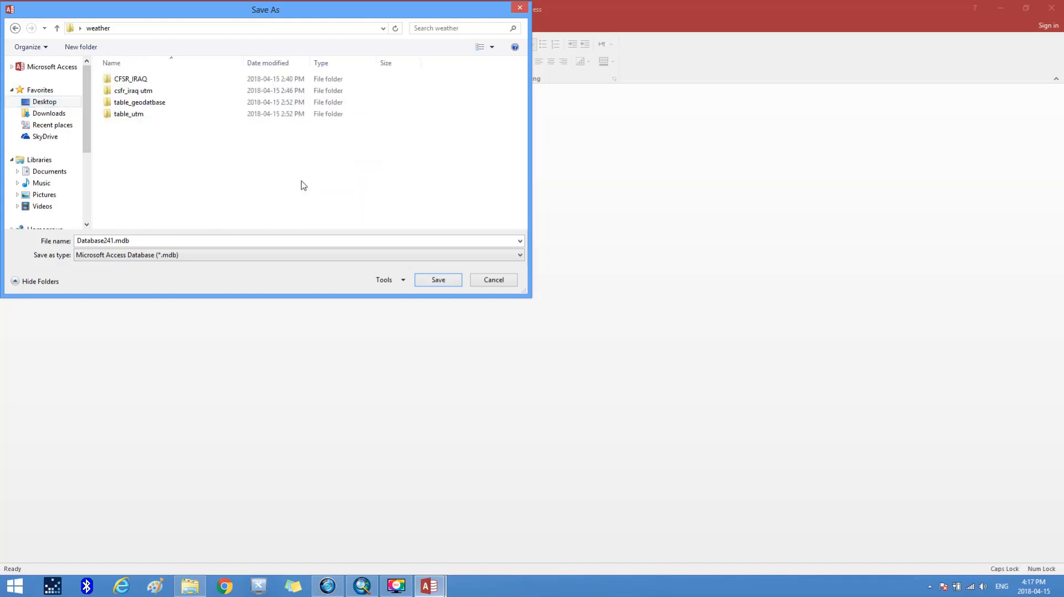
double_click(139, 242)
key(ctrl+v)
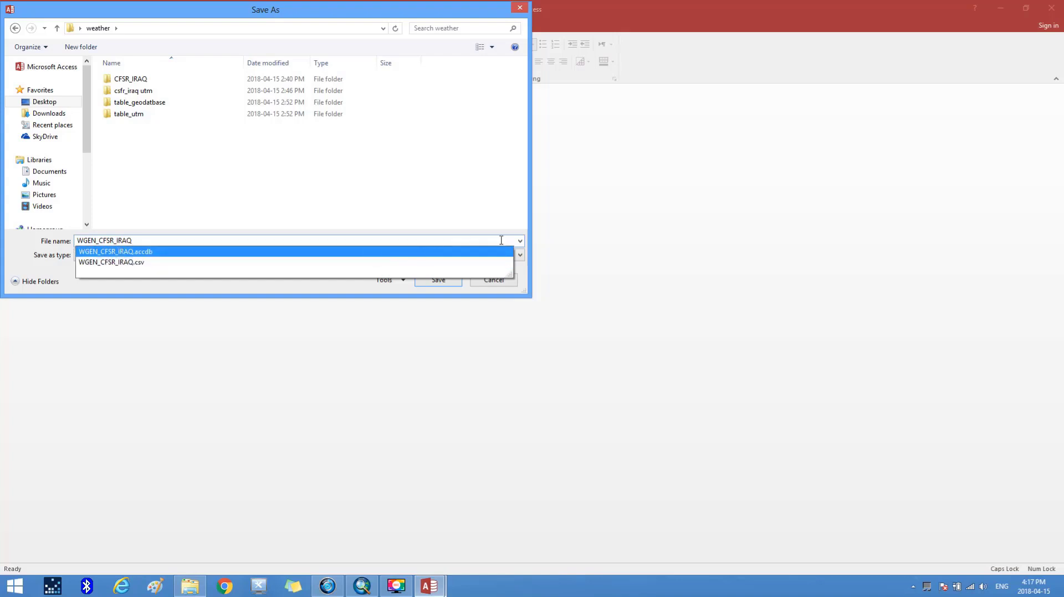
click(520, 242)
click(520, 241)
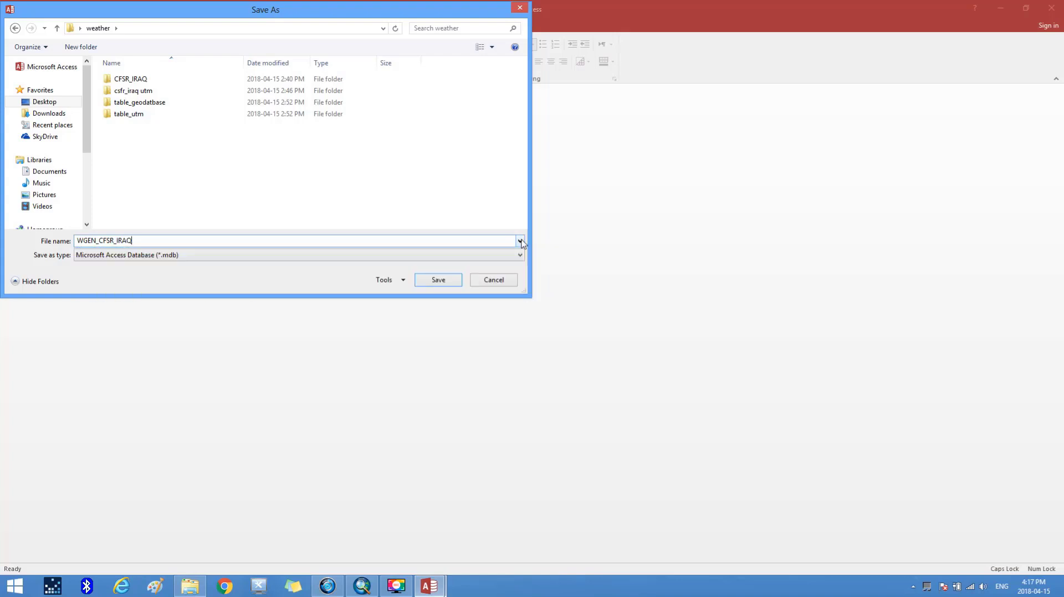
click(518, 256)
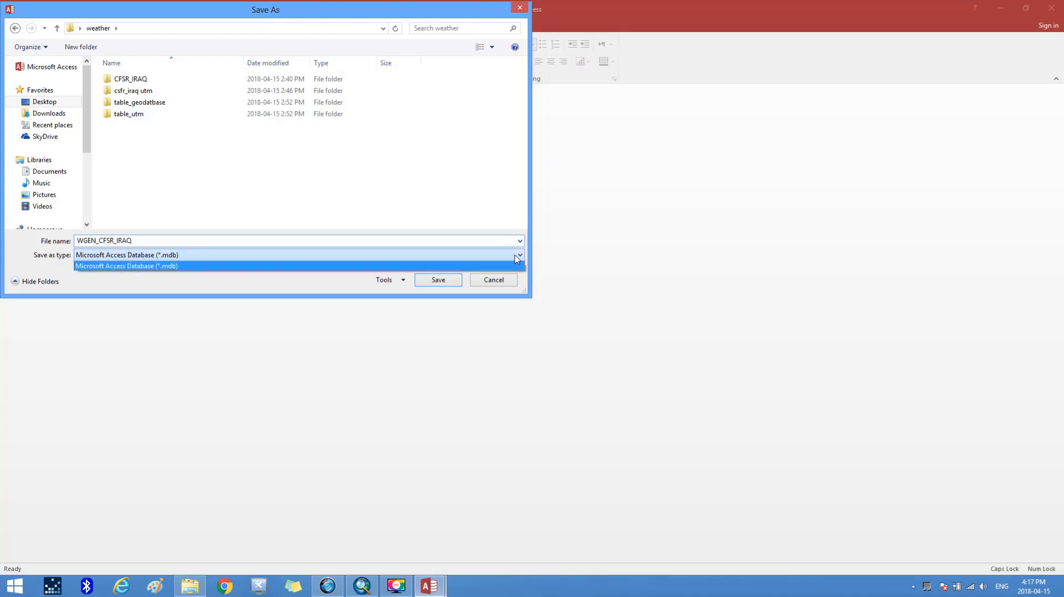
click(517, 258)
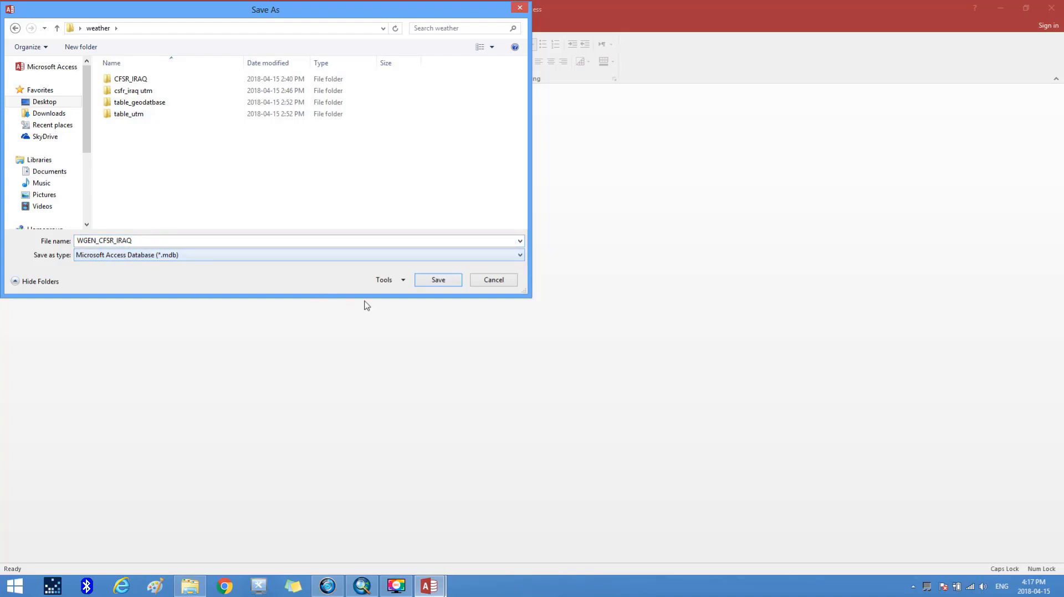
click(433, 281)
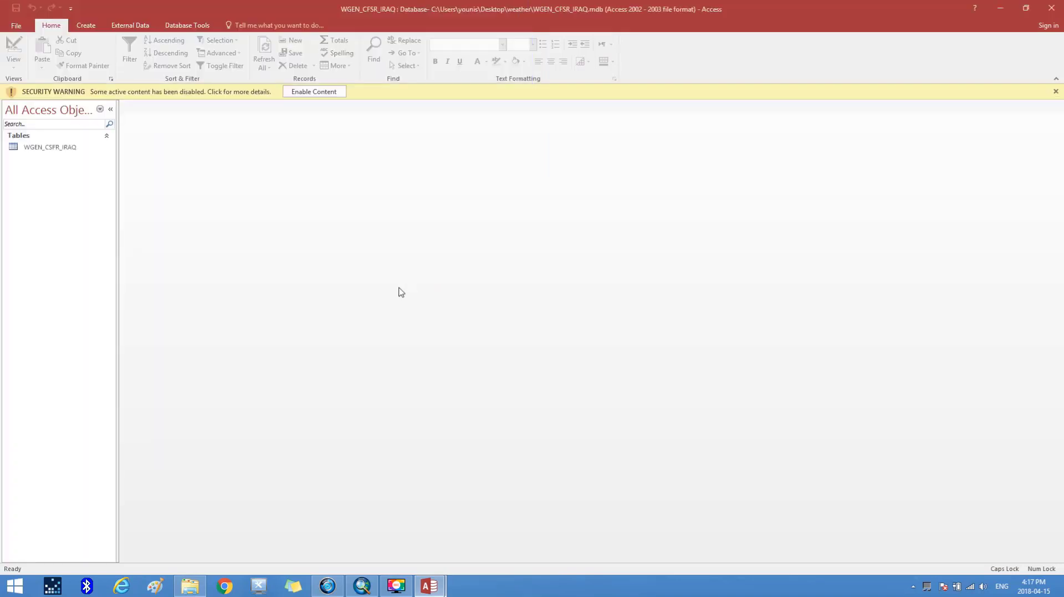
click(327, 94)
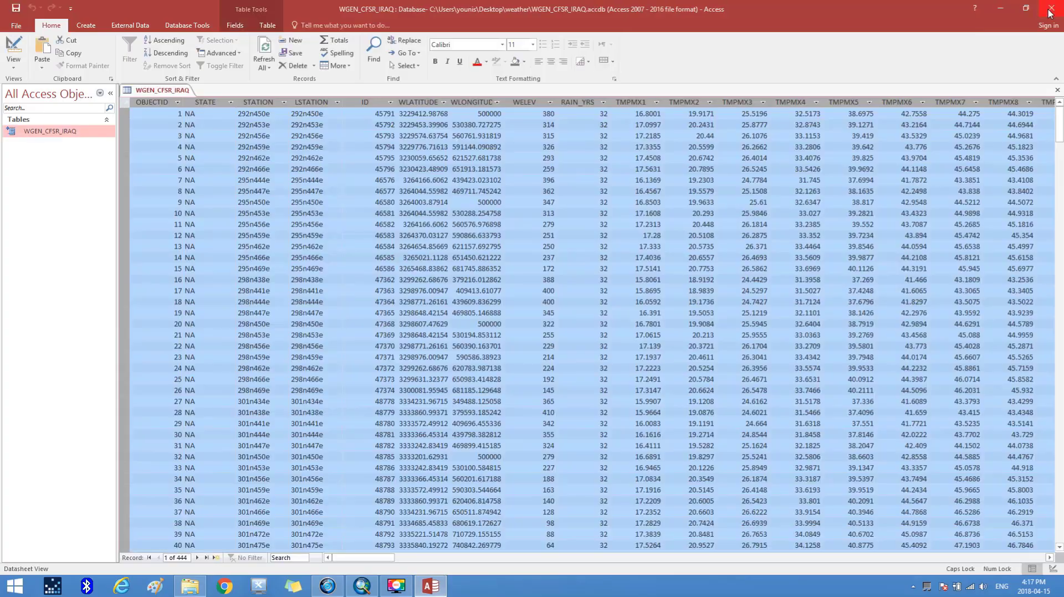
click(1051, 9)
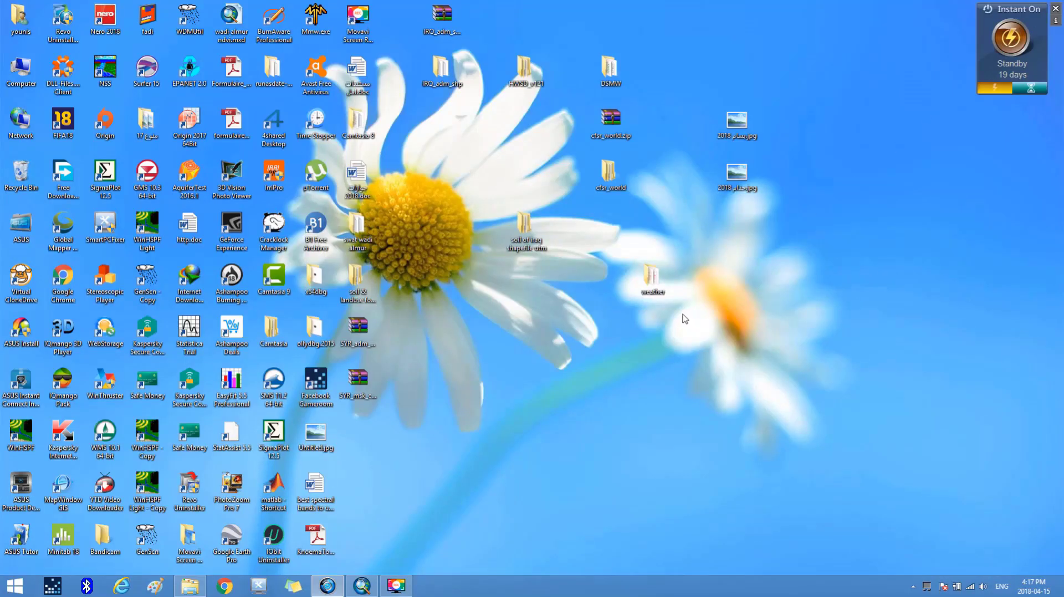
- Check the WGEN_CFSR_IRAQ.mdb file in the Desktop's weather folder, and close the folder
double_click(653, 283)
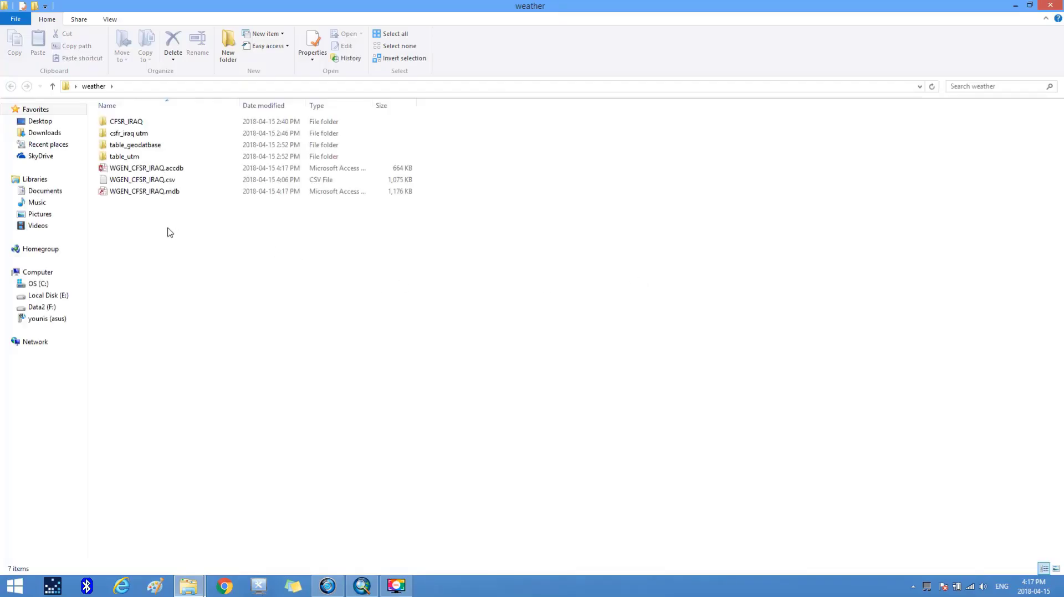
click(114, 195)
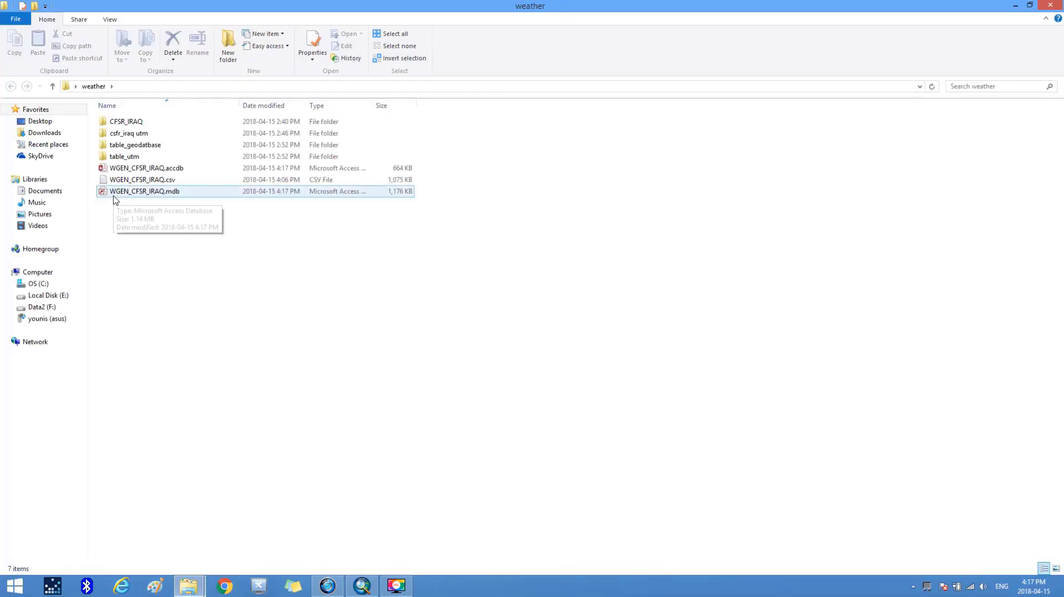
click(115, 198)
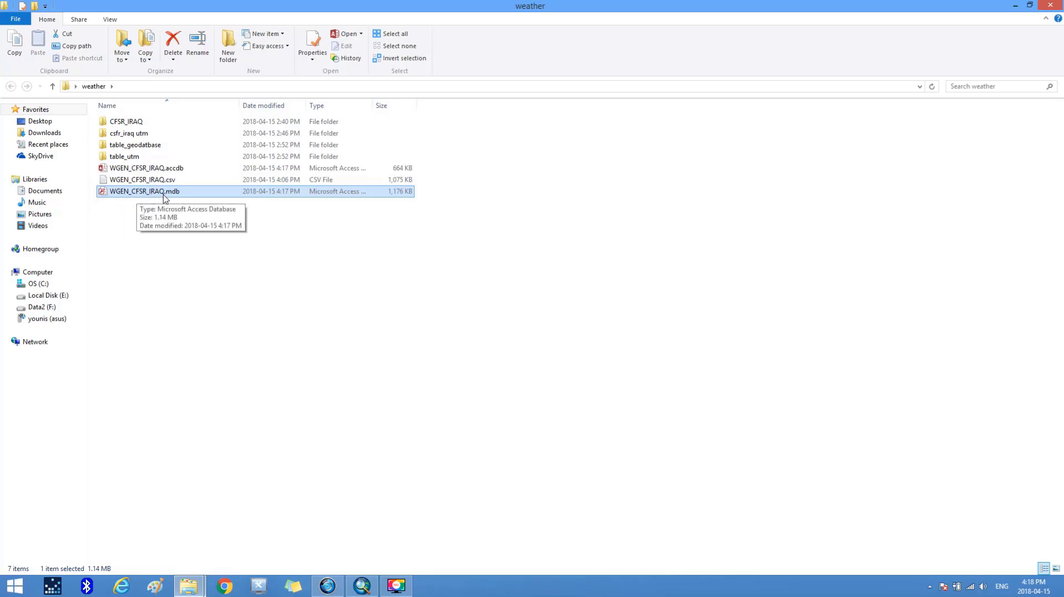
click(321, 255)
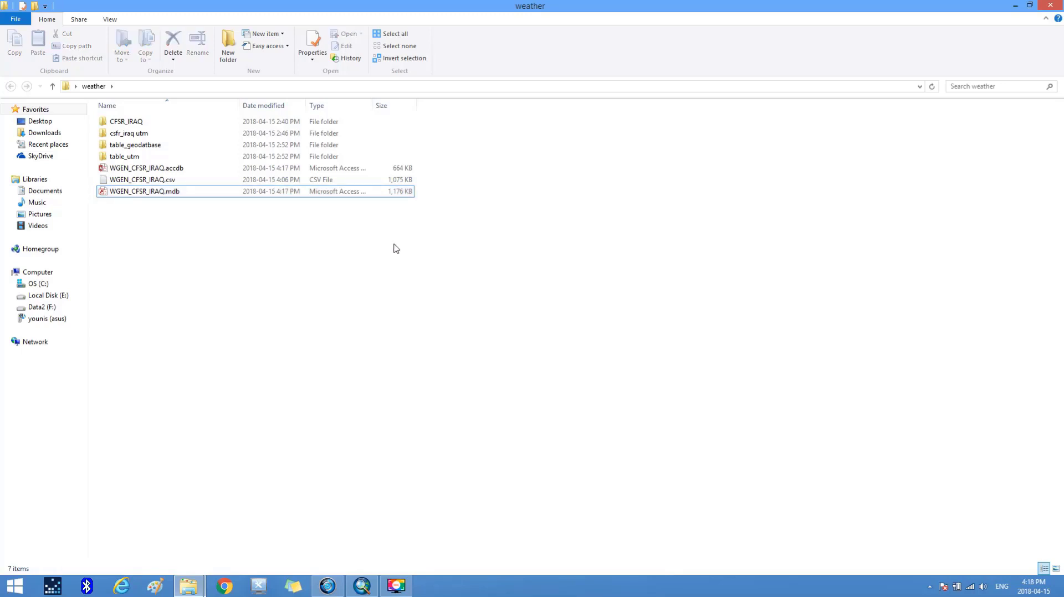
click(1045, 8)
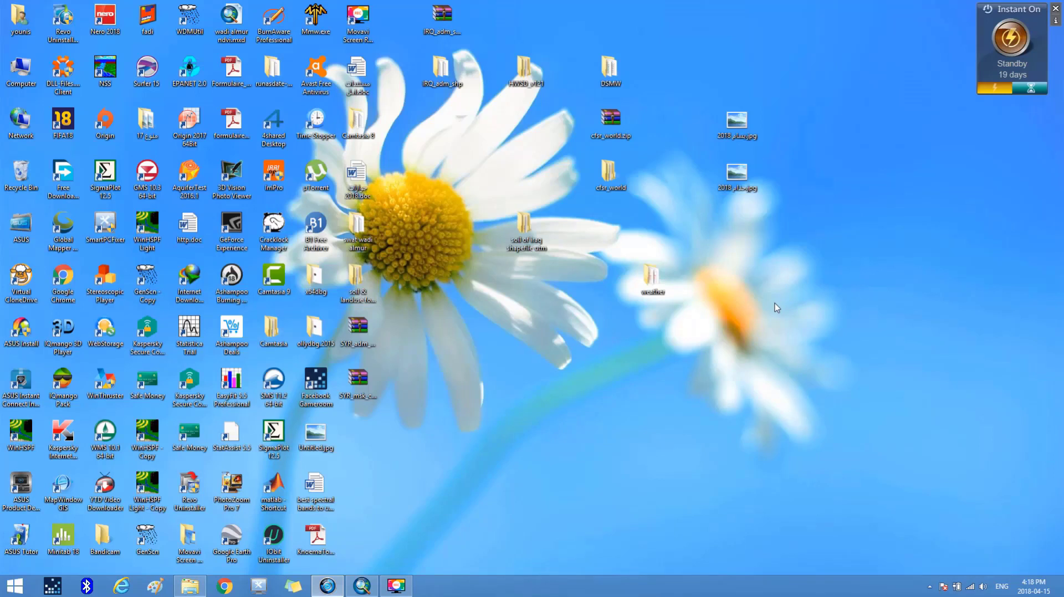
- Examine WGEN_CSFR_IRAQ.mdb in the weather folder of the soil and land-use collection on drive F:, and minimize the window
click(186, 589)
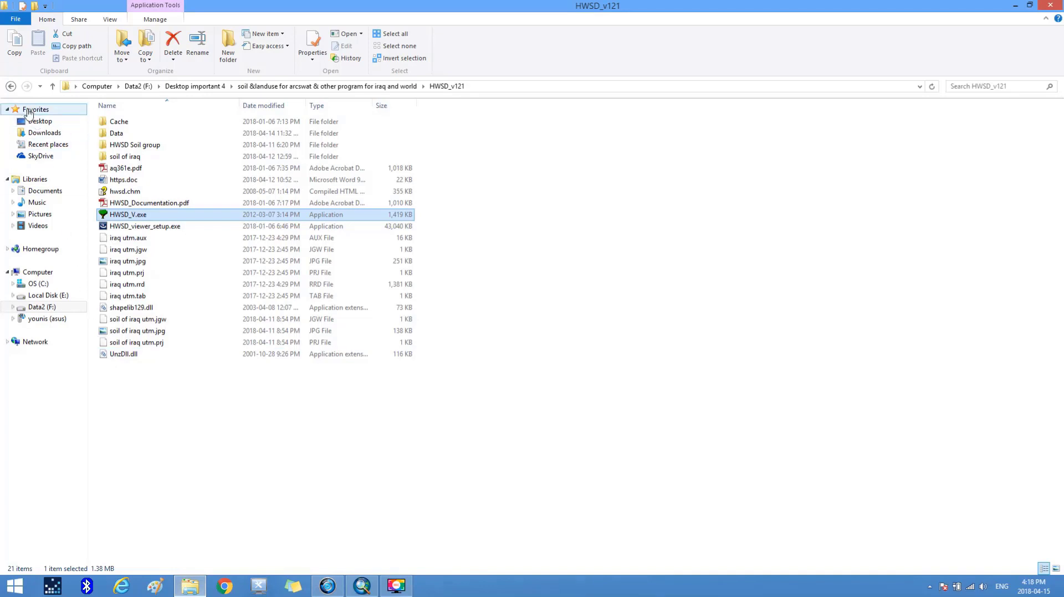
click(12, 88)
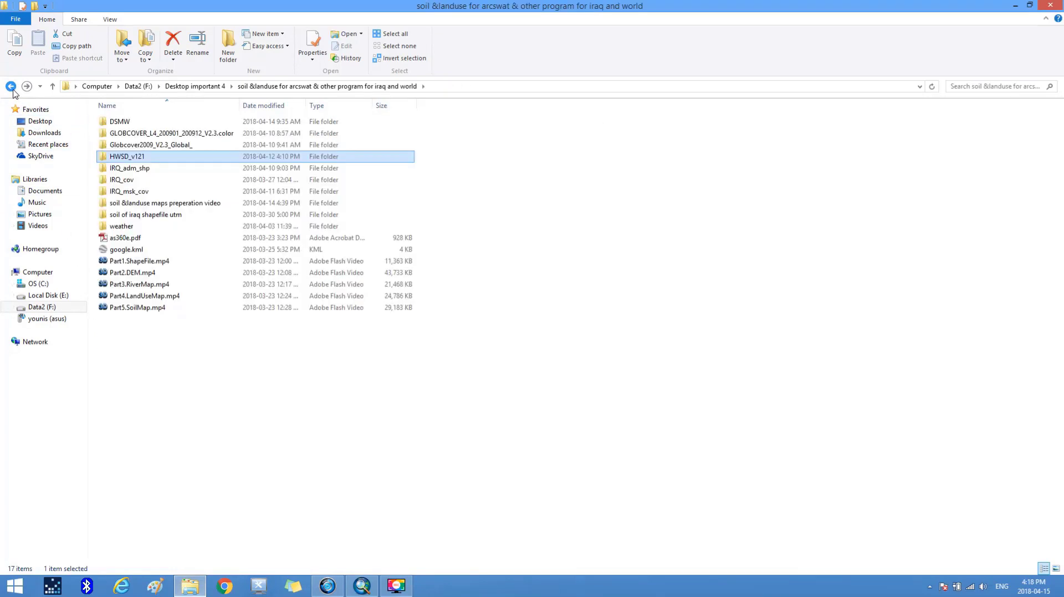
click(125, 229)
double_click(126, 227)
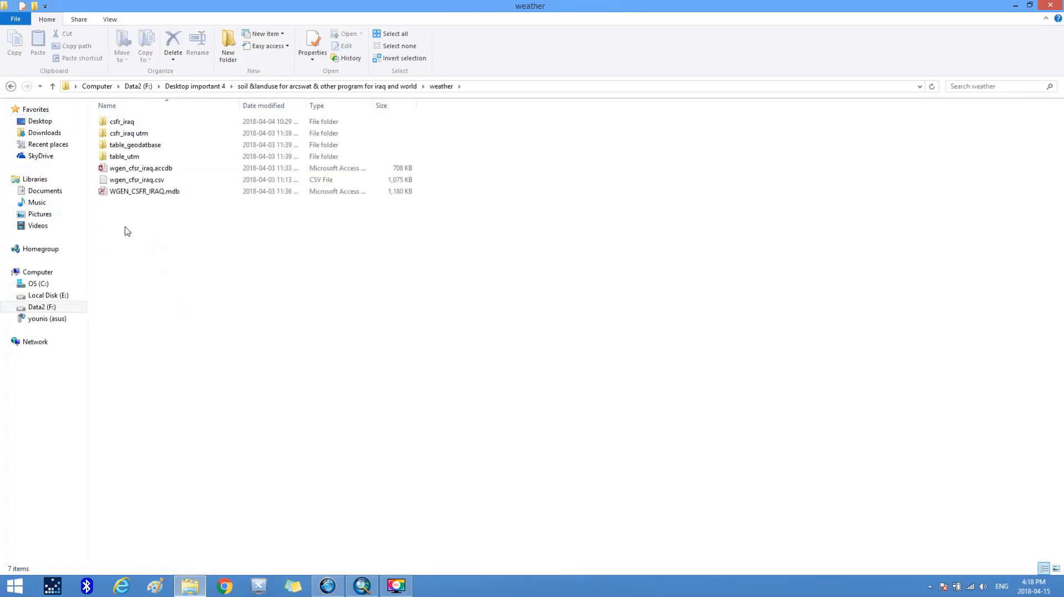
click(129, 193)
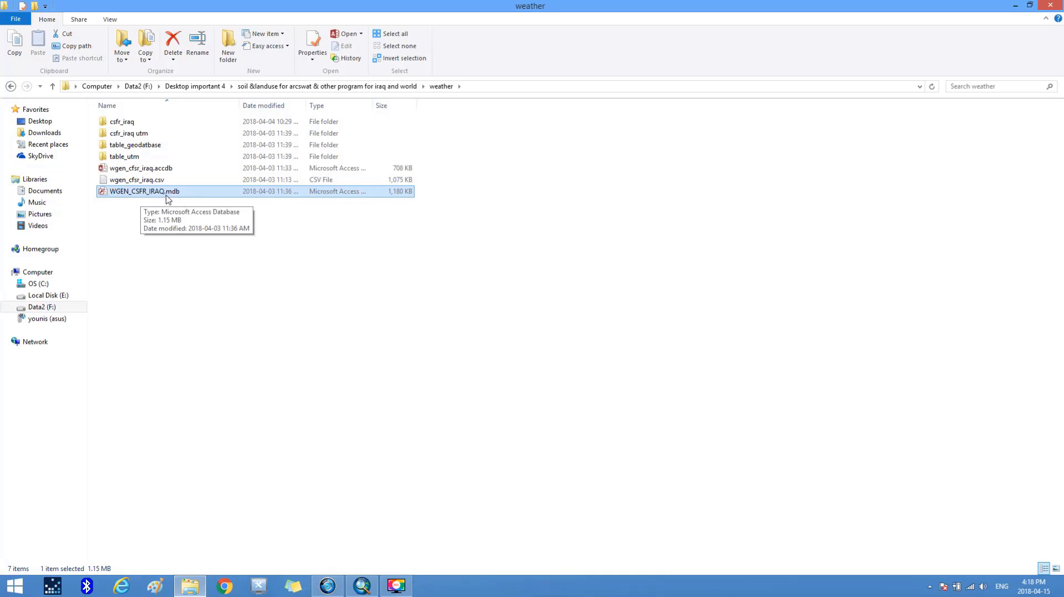
click(191, 236)
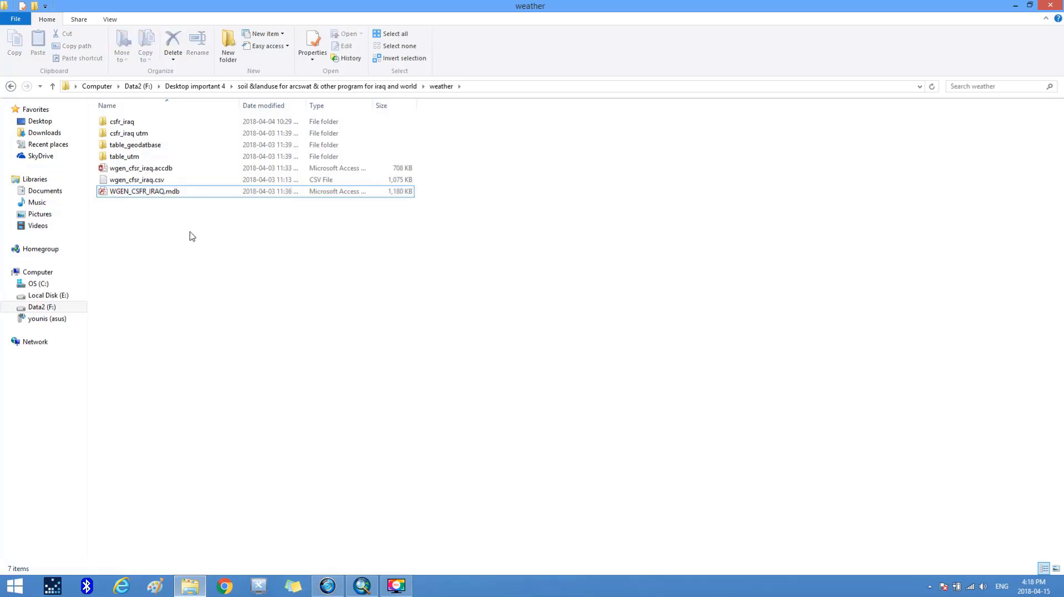
click(249, 194)
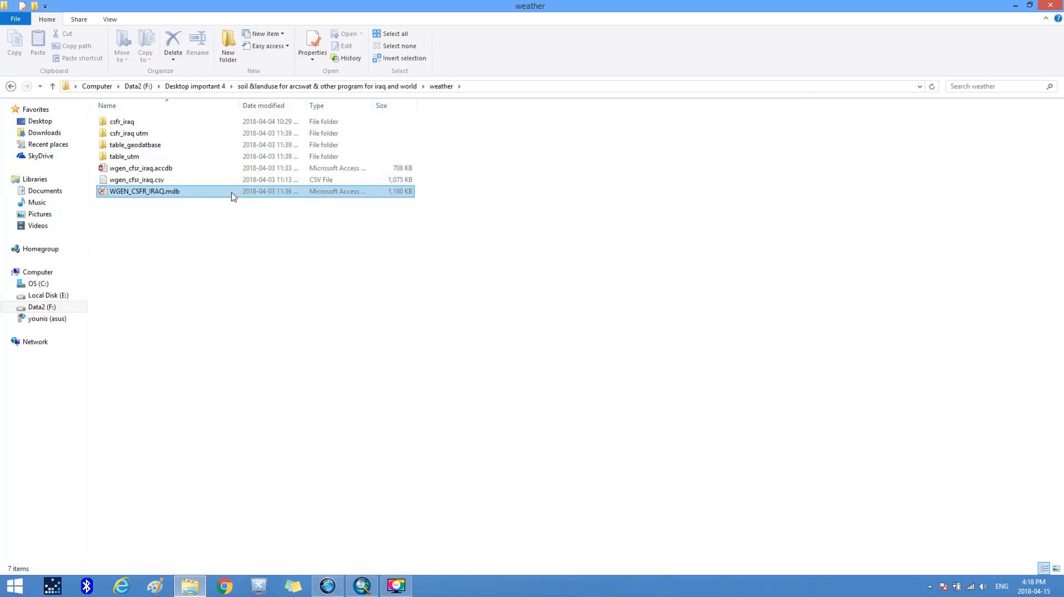
click(1015, 5)
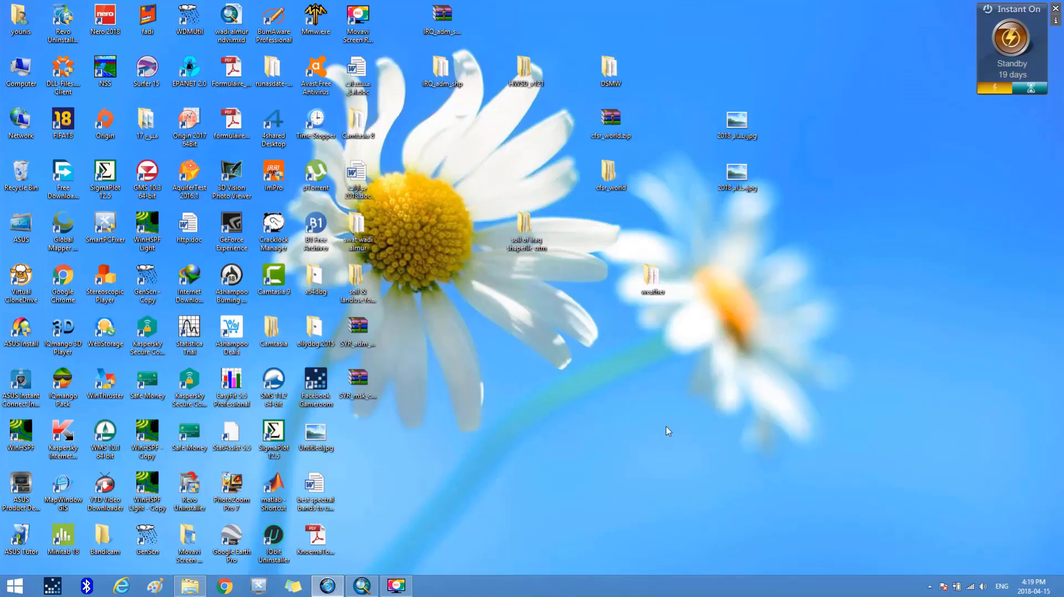
click(190, 587)
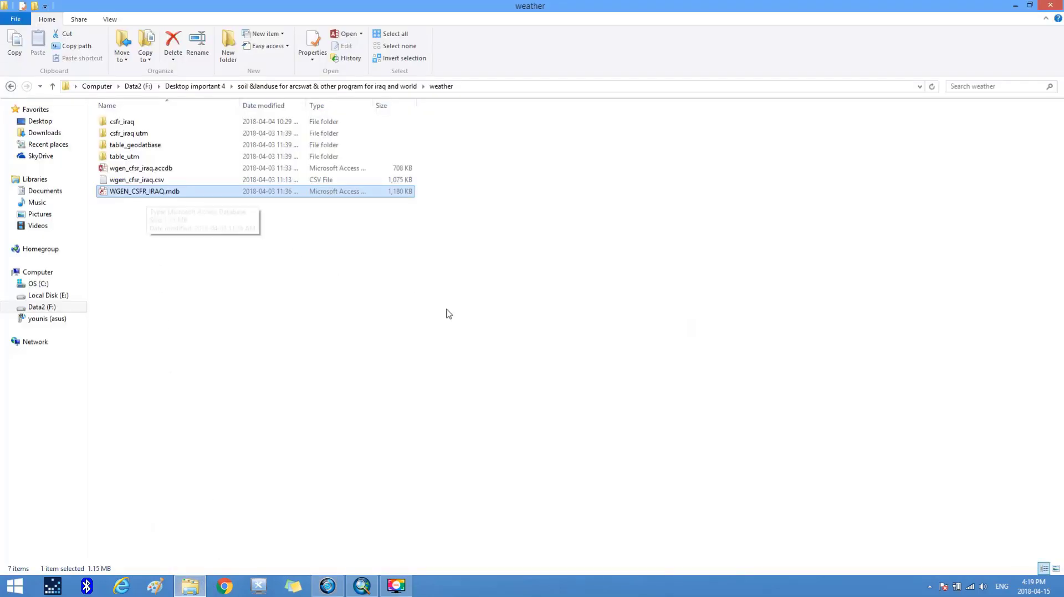
click(1015, 7)
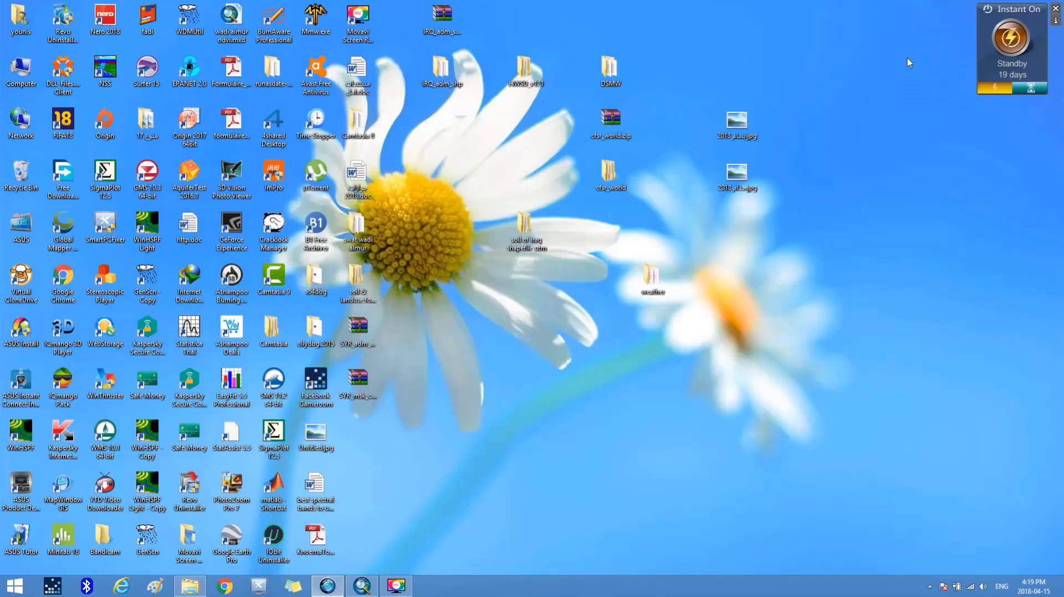
- Open the ArcSWAT Databases folder at C:\SWAT\ArcSWAT\Databases
double_click(25, 75)
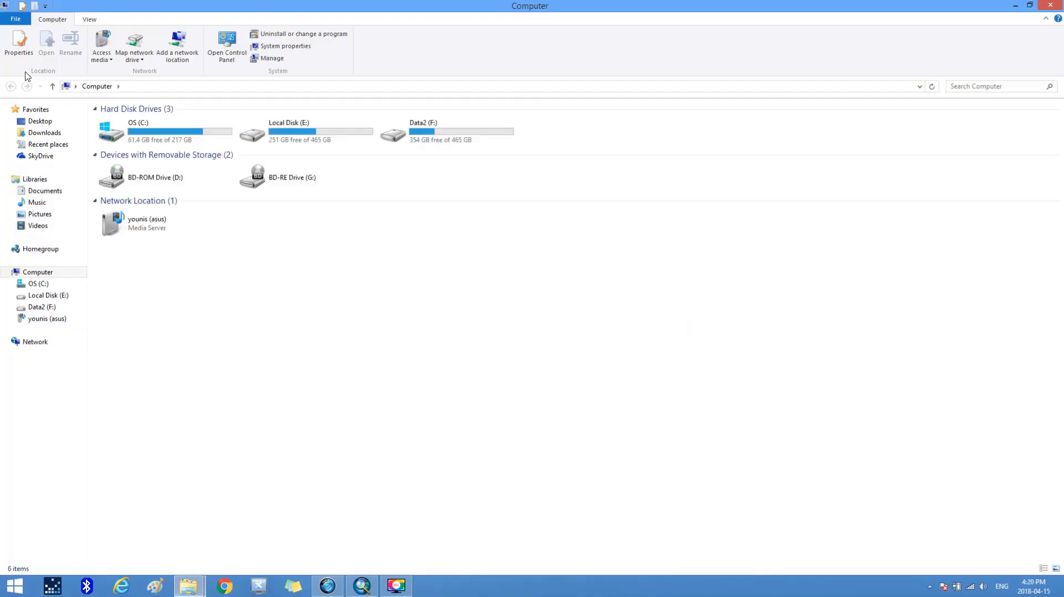
click(144, 136)
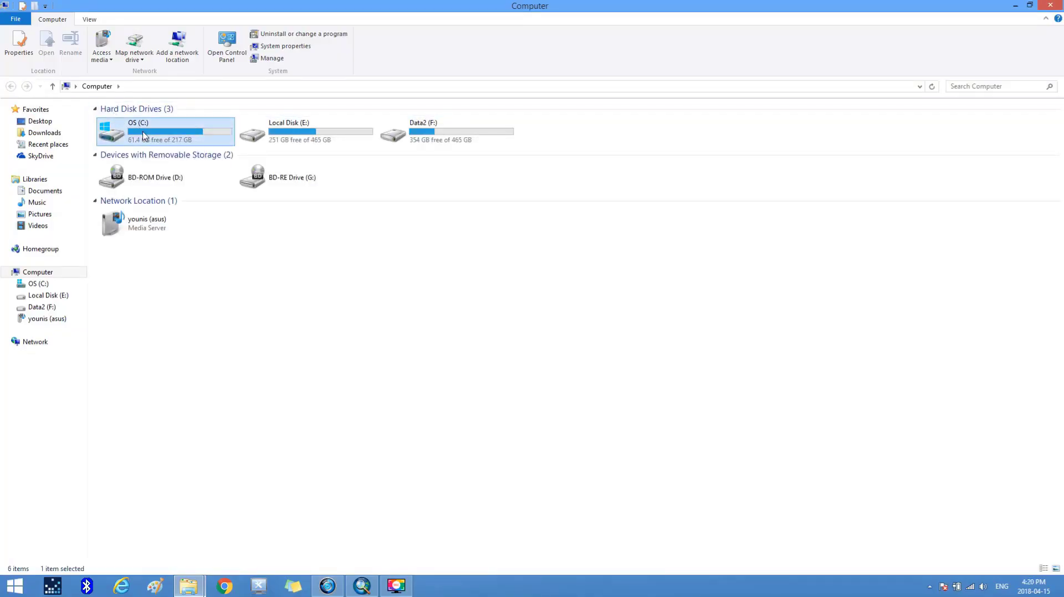
double_click(144, 136)
double_click(123, 214)
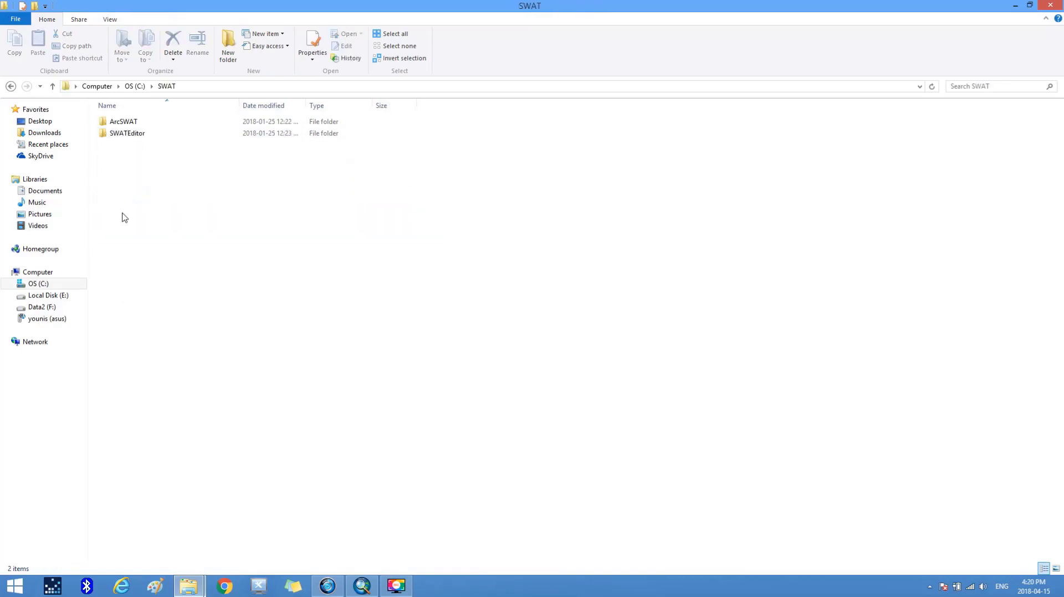
double_click(128, 123)
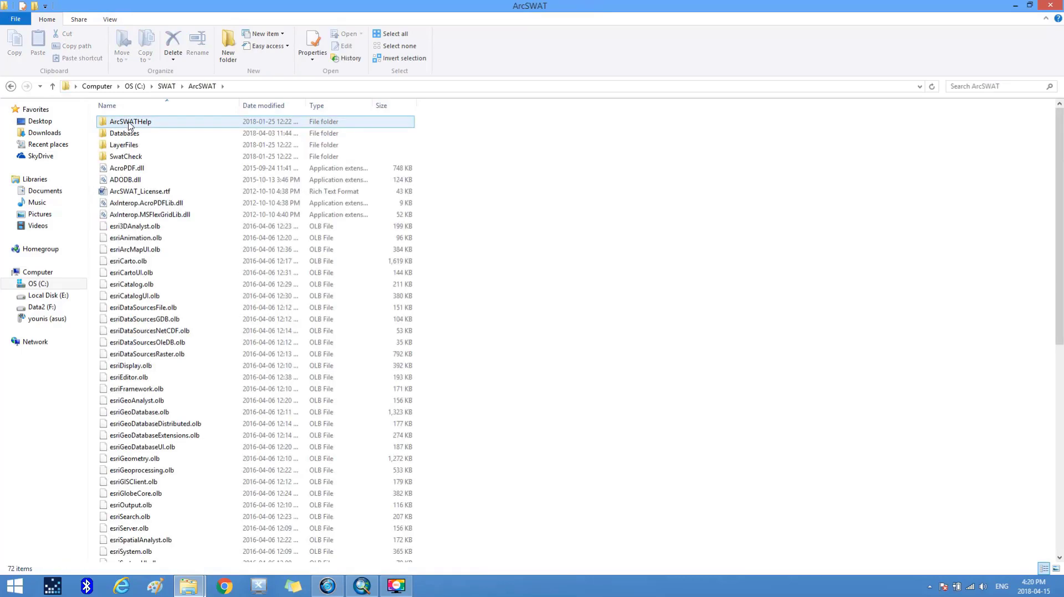
double_click(125, 134)
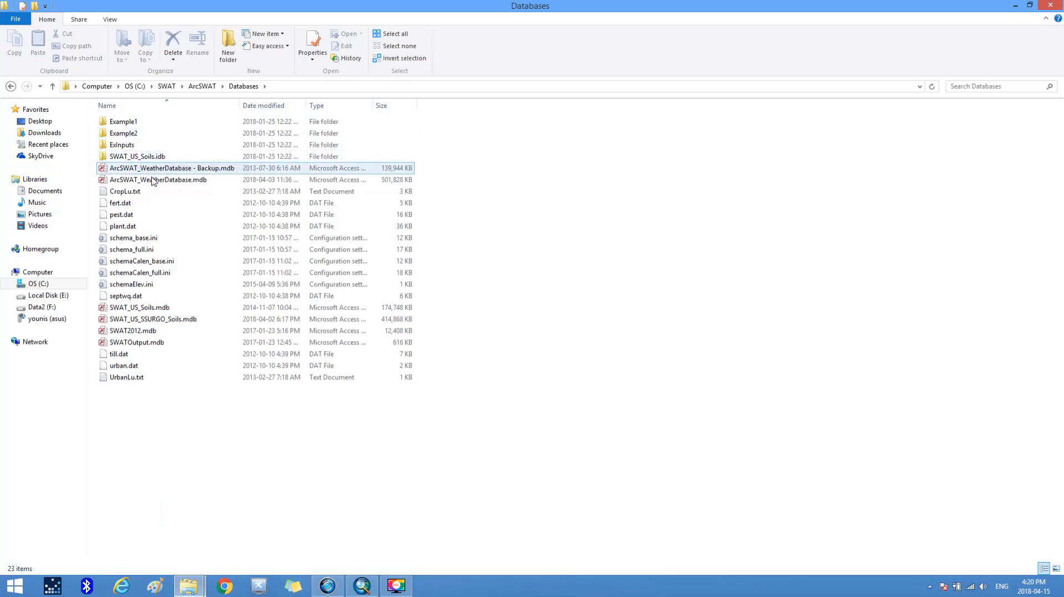
- Open ArcSWAT_WeatherDatabase.mdb in Access, examine its WGEN tables and external data import options, and close the database and its folder
mouse_move(155, 182)
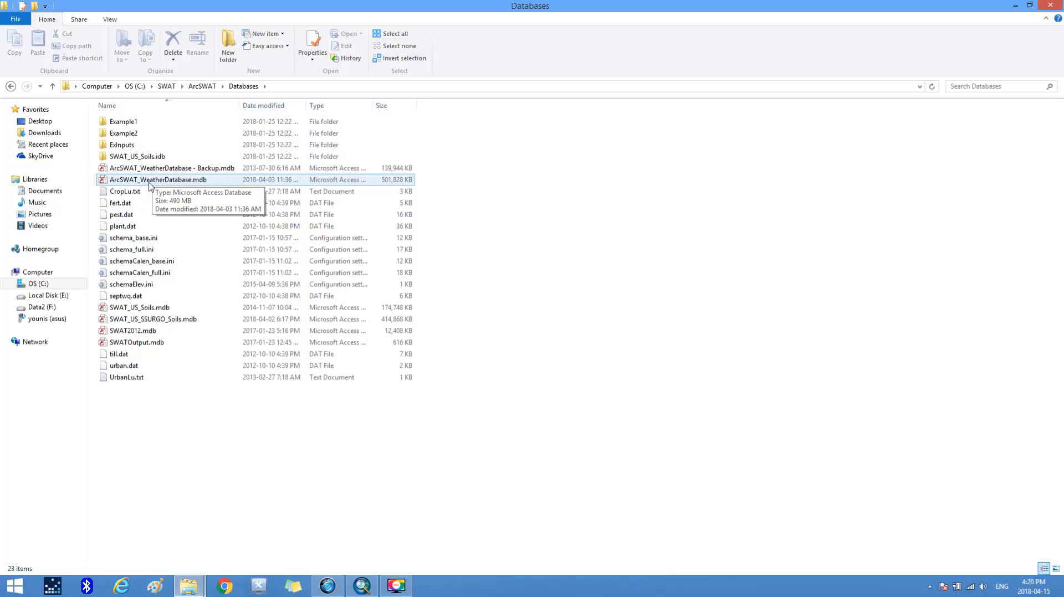
double_click(157, 182)
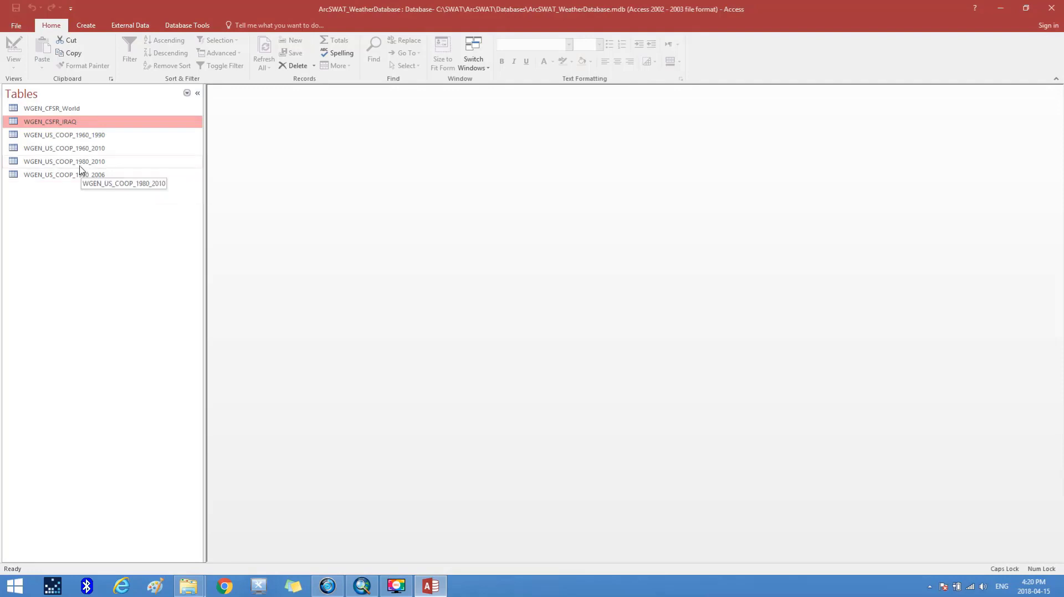
click(132, 25)
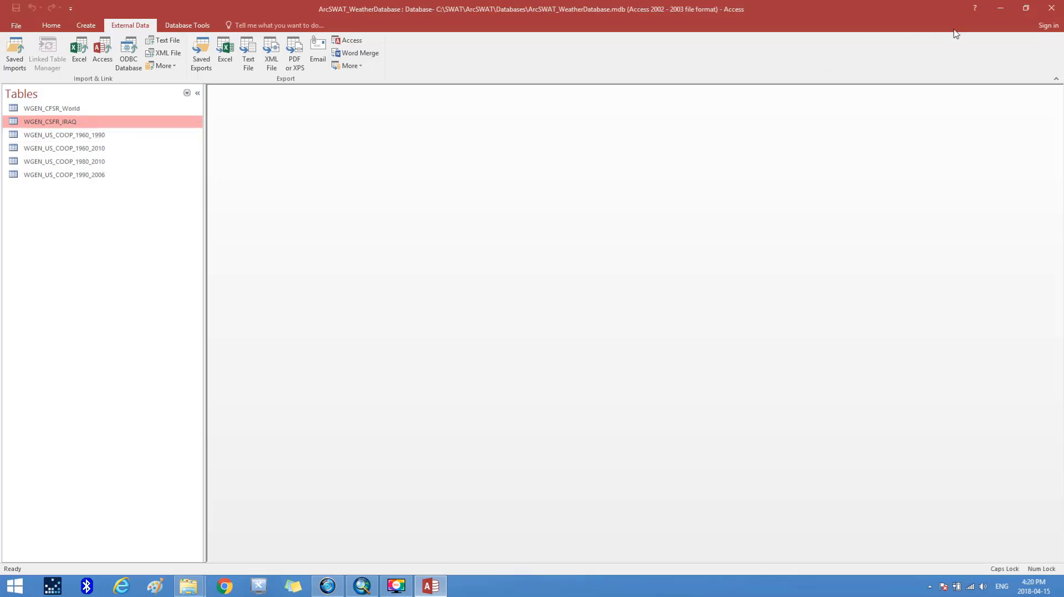
click(1050, 9)
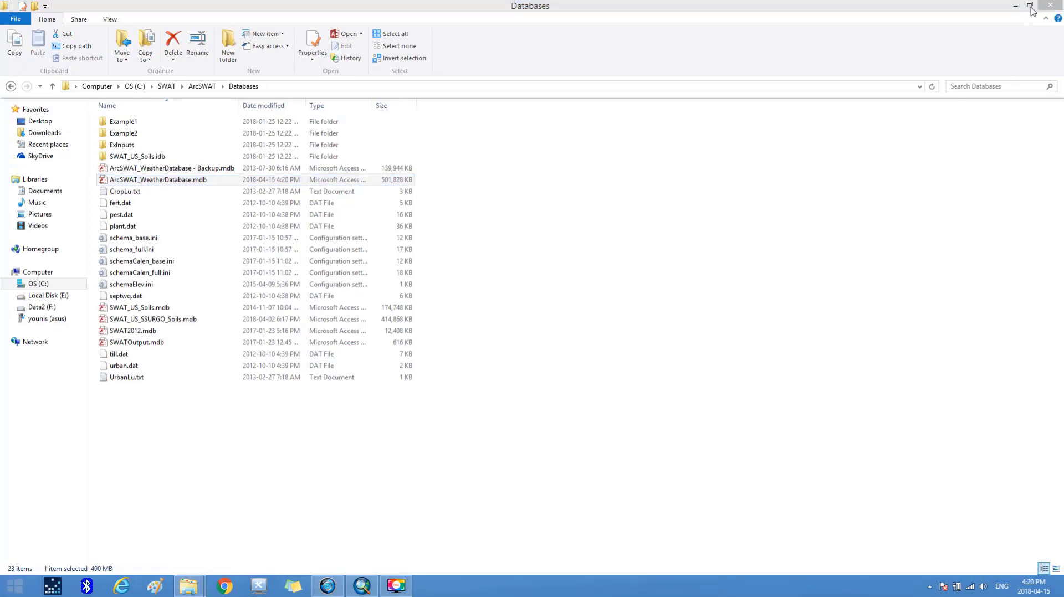
click(1050, 5)
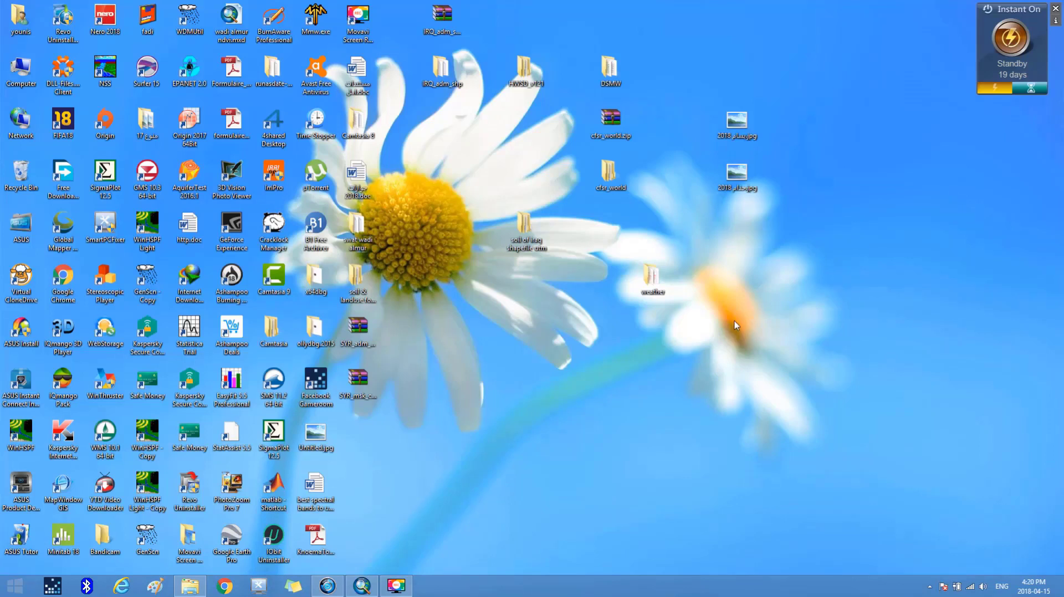